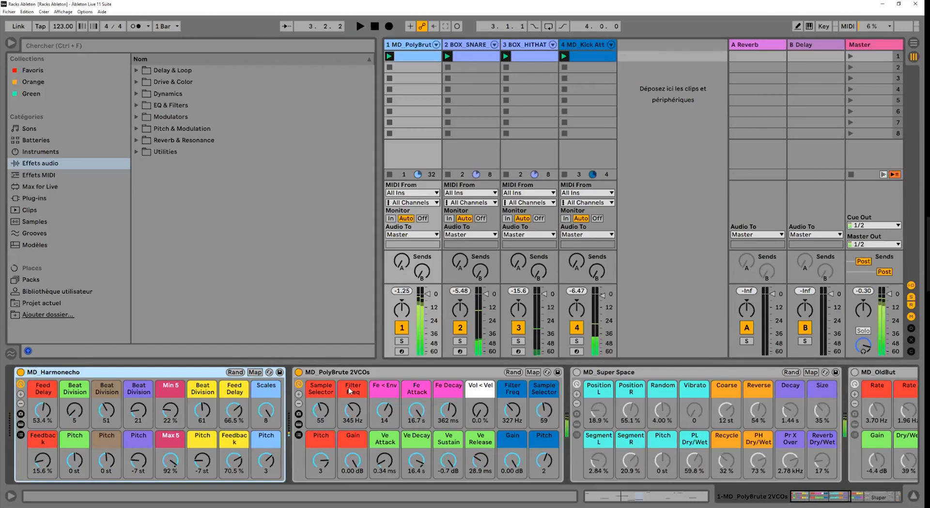
Insert a new MIDI track after the four existing tracks.
scroll(350, 391, "right", 3)
scroll(360, 386, "right", 3)
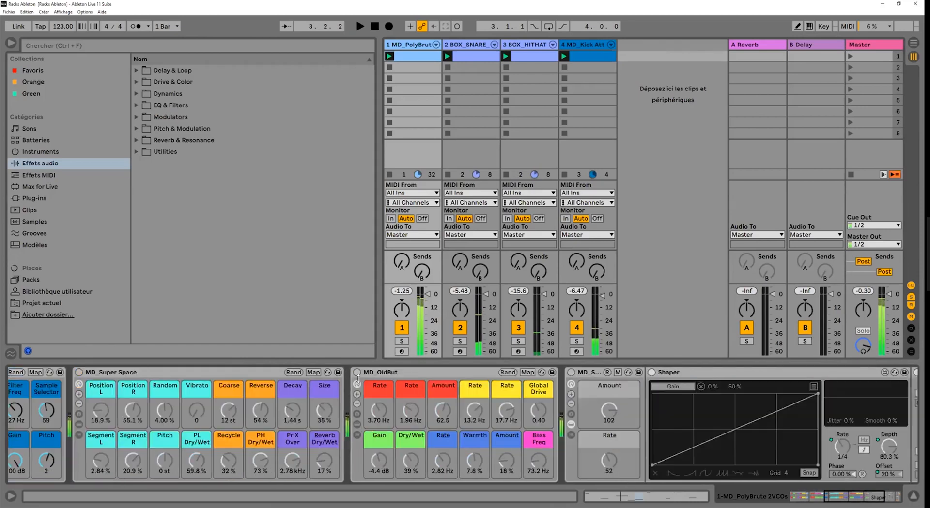
right_click(652, 63)
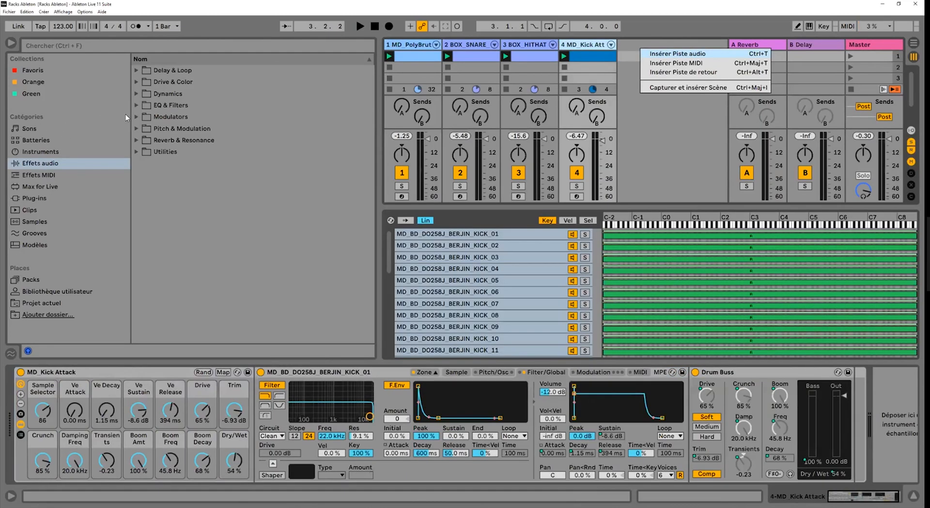
key("ctrl+shift+t")
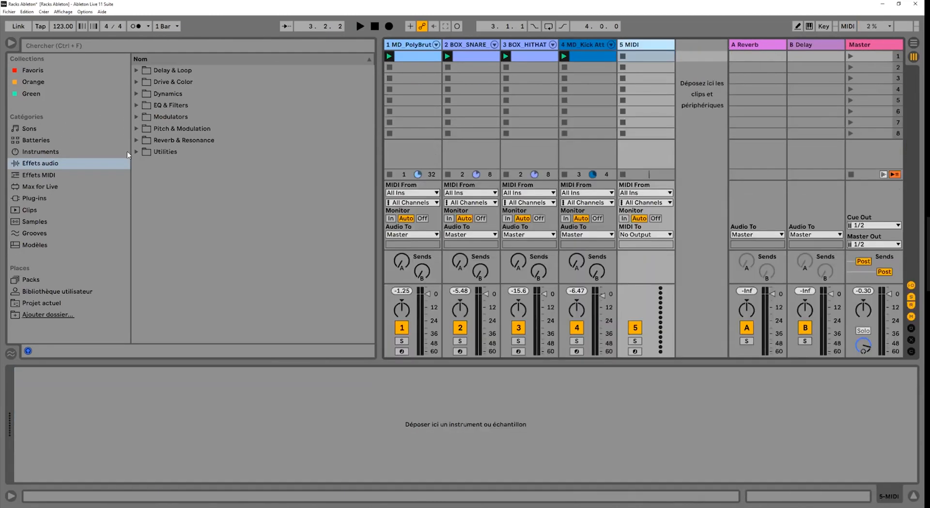
Add the Shaper device from the Modulators audio effects to the new MIDI track.
left_click(136, 118)
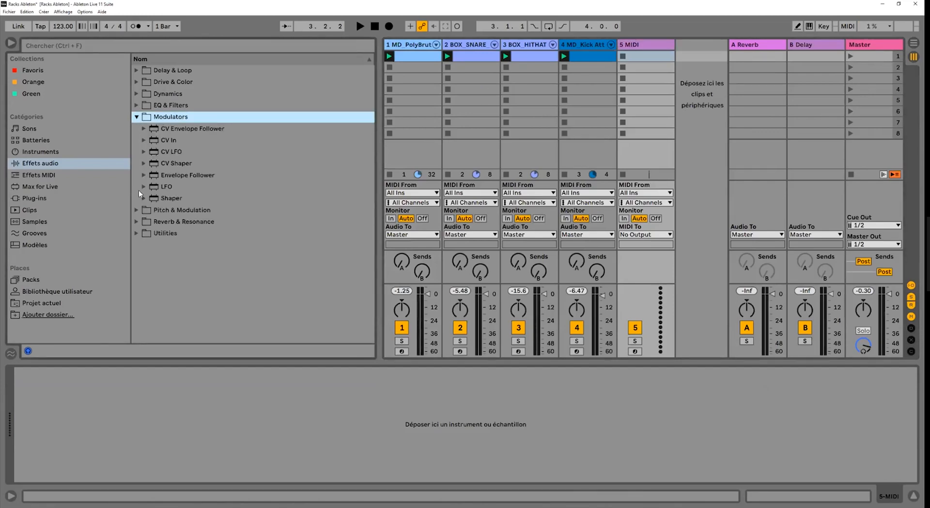
left_click(164, 189)
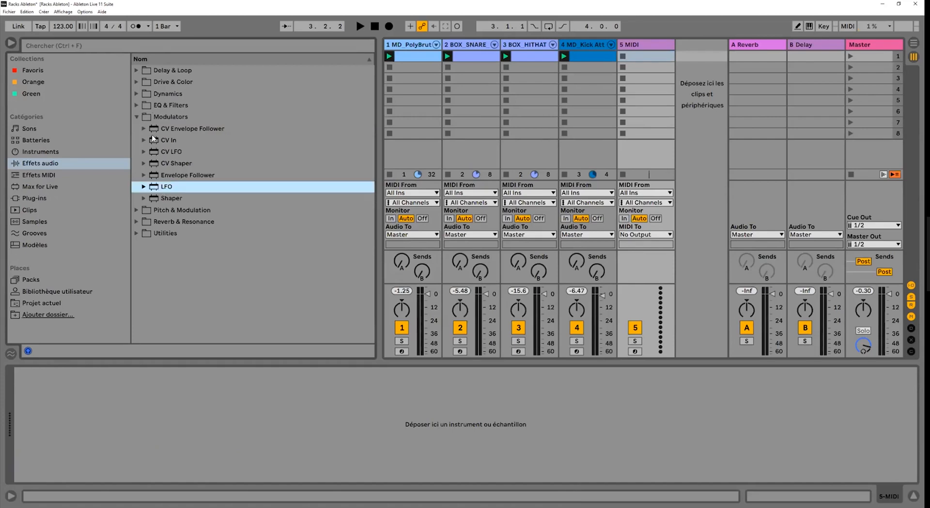
left_click_drag(155, 189, 122, 441)
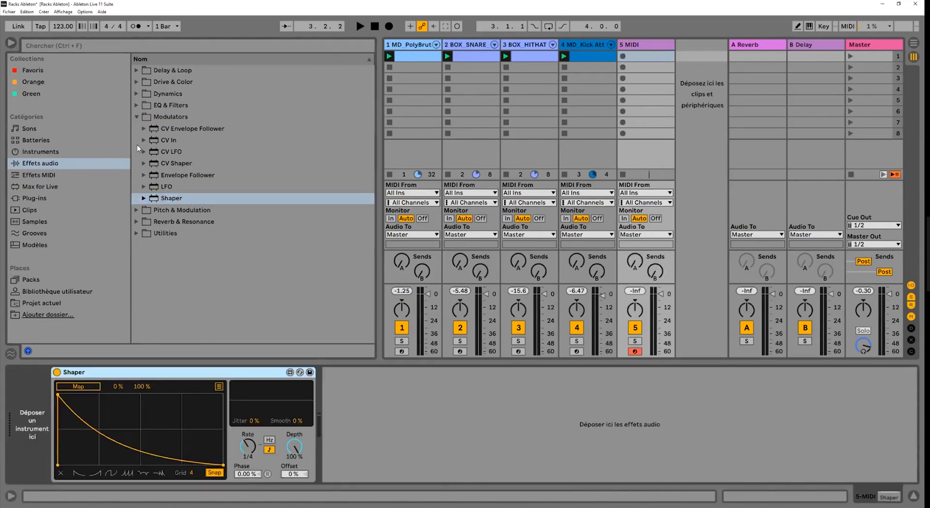
Add the Utility device from the Utilities audio effects after the Shaper.
left_click(137, 117)
left_click(137, 153)
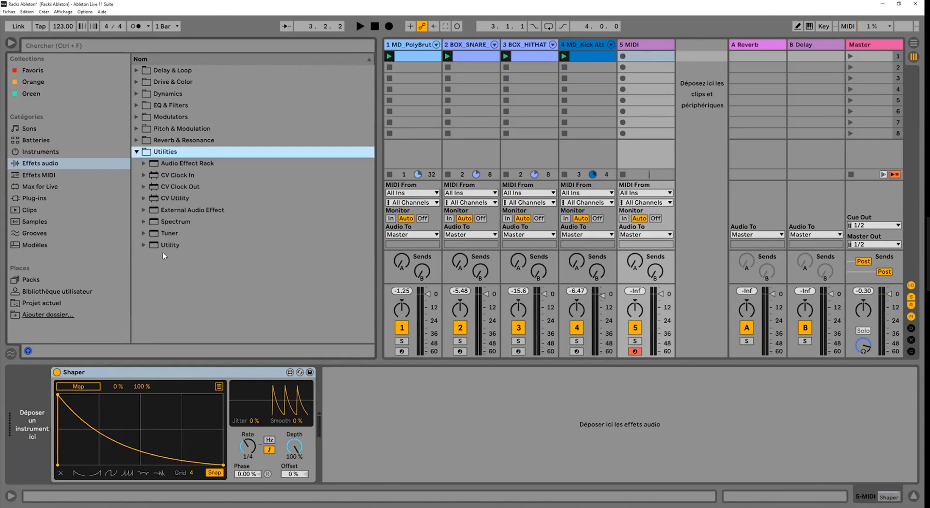
left_click(163, 247)
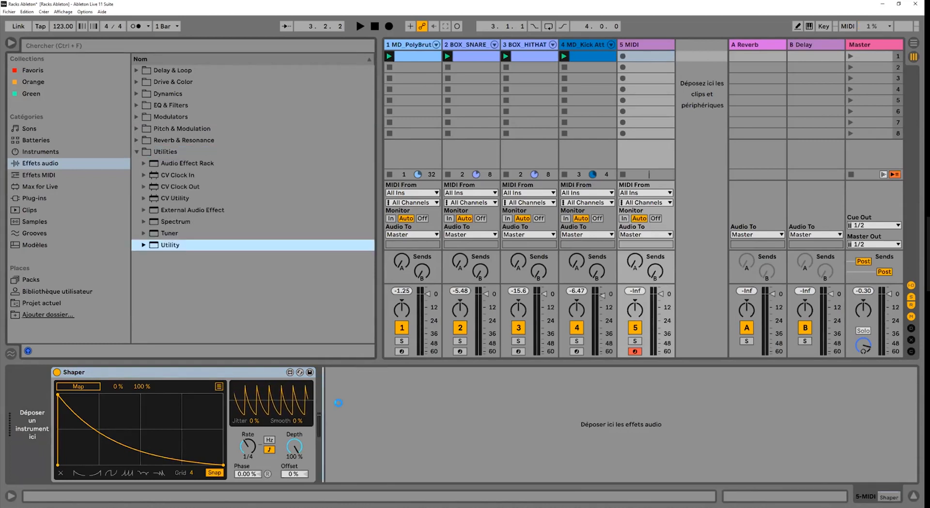
key("Return")
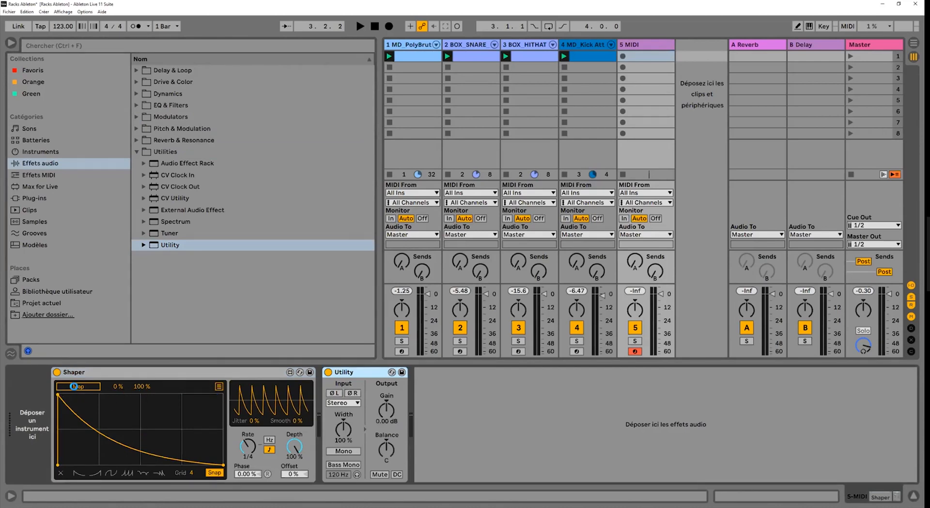
Map the Shaper to the Utility's Gain and limit the mapping's maximum to 50%.
left_click(74, 386)
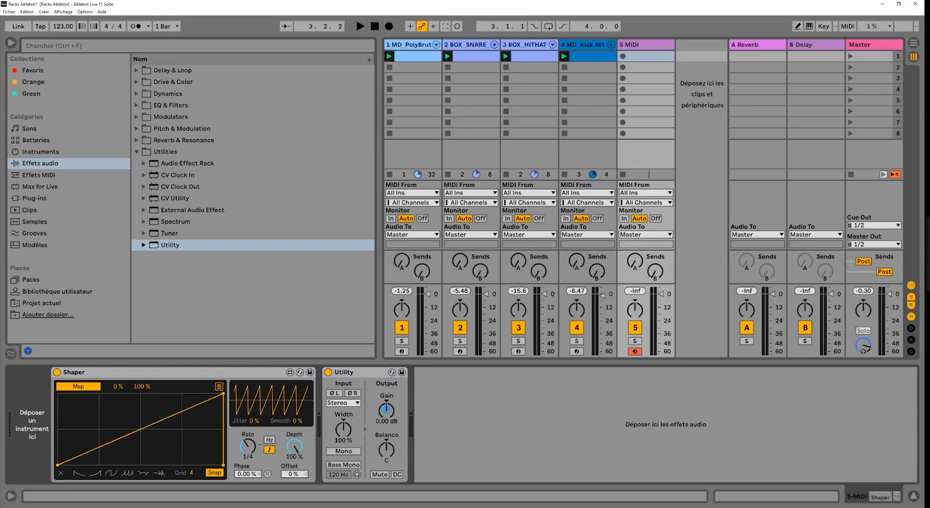
left_click(386, 410)
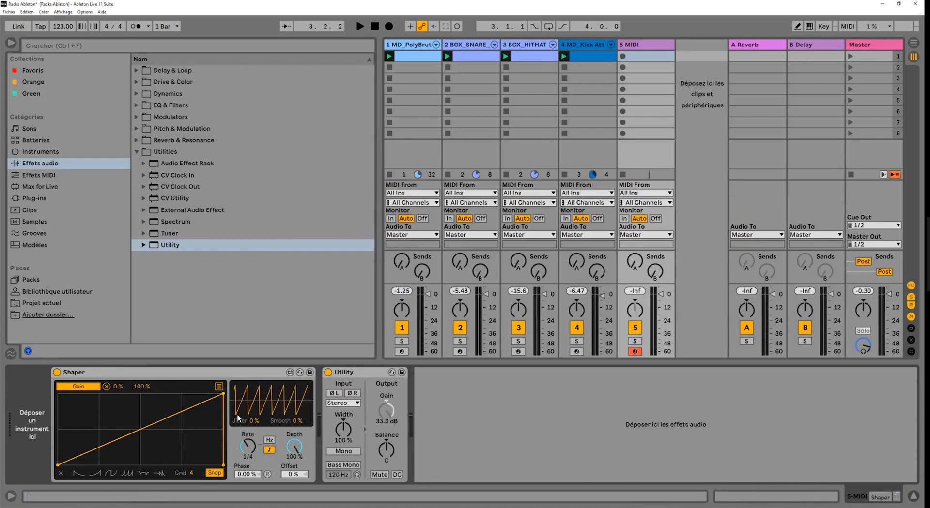
type("50")
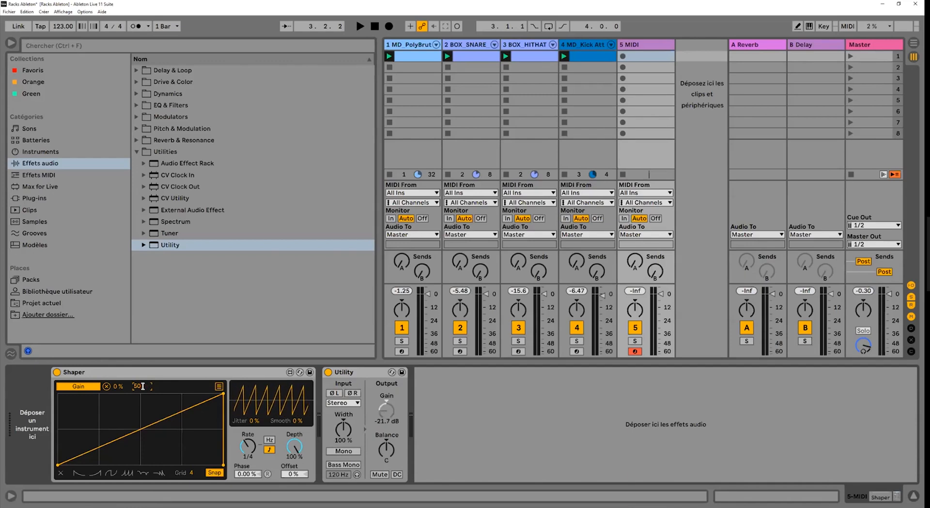
key("Return")
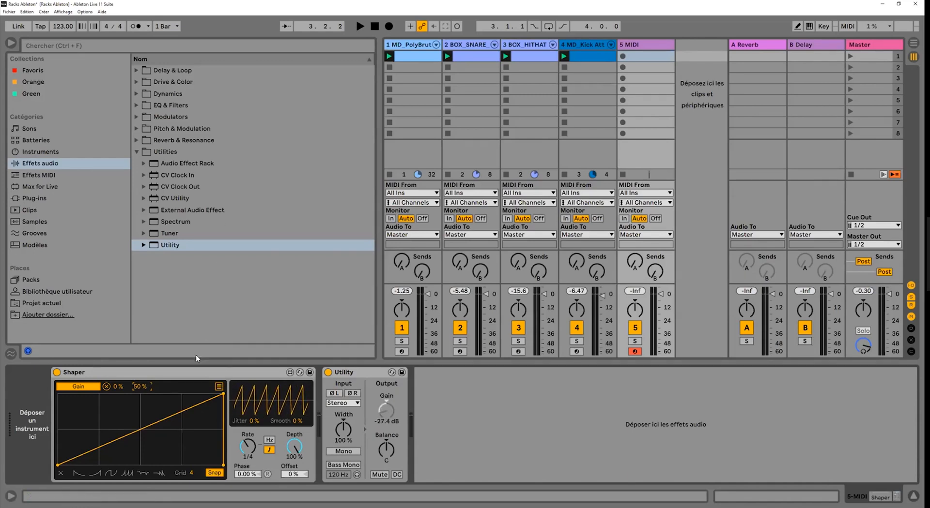
Group the Shaper and Utility devices into an Audio Effect Rack.
left_click(174, 375)
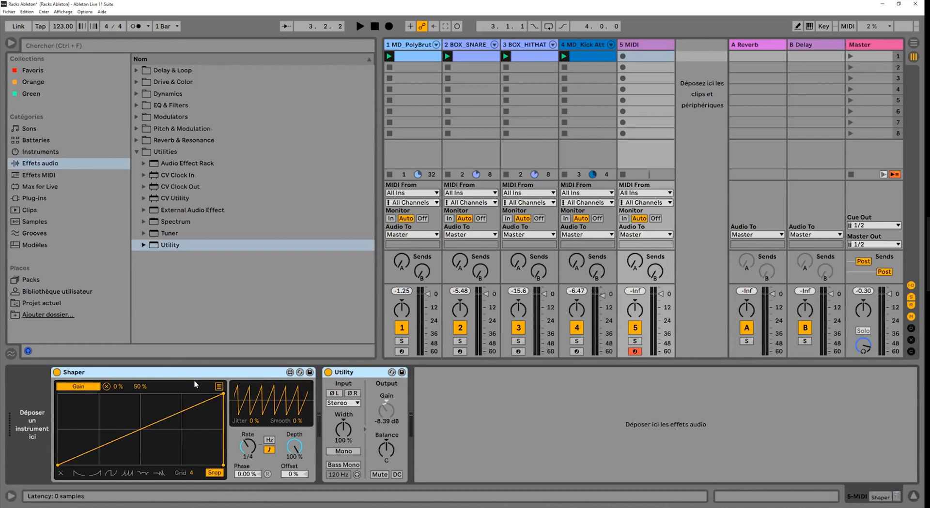
right_click(220, 427)
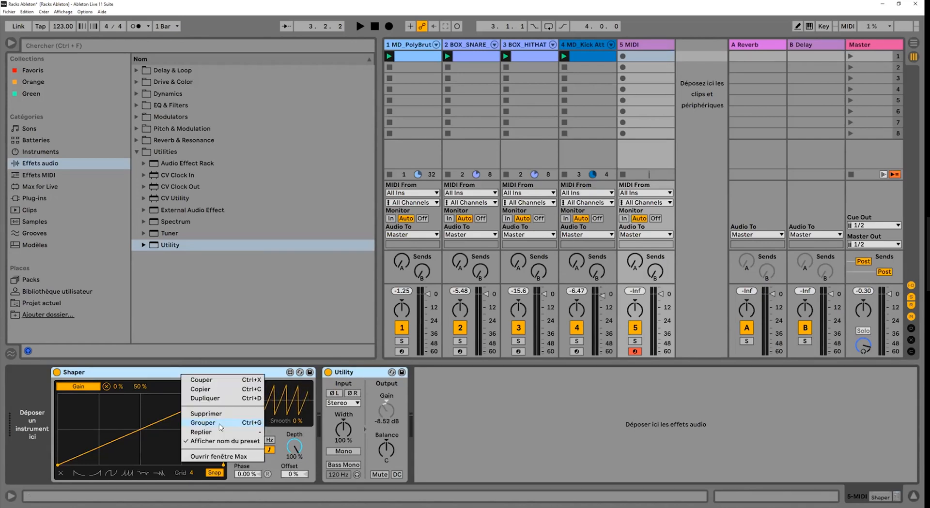
key("ctrl+g")
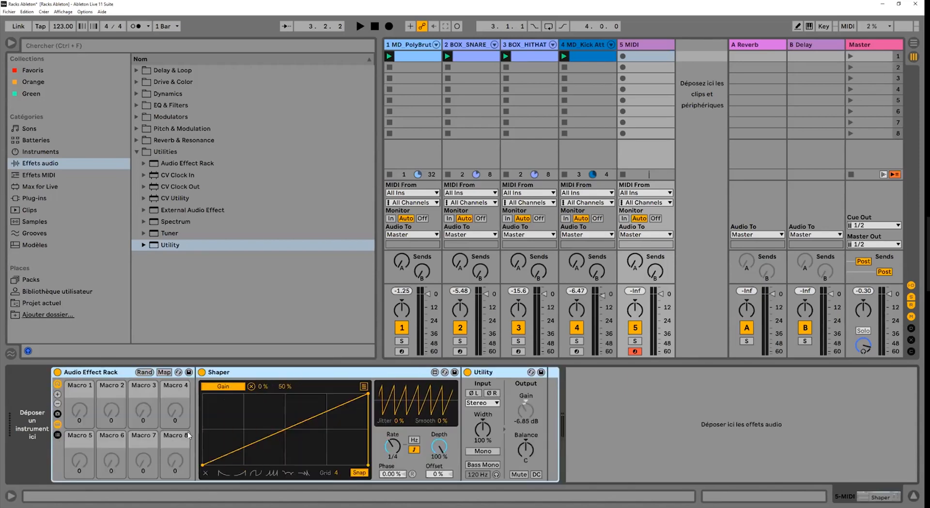
Reduce the Audio Effect Rack's visible macro controls to two.
left_click(57, 396)
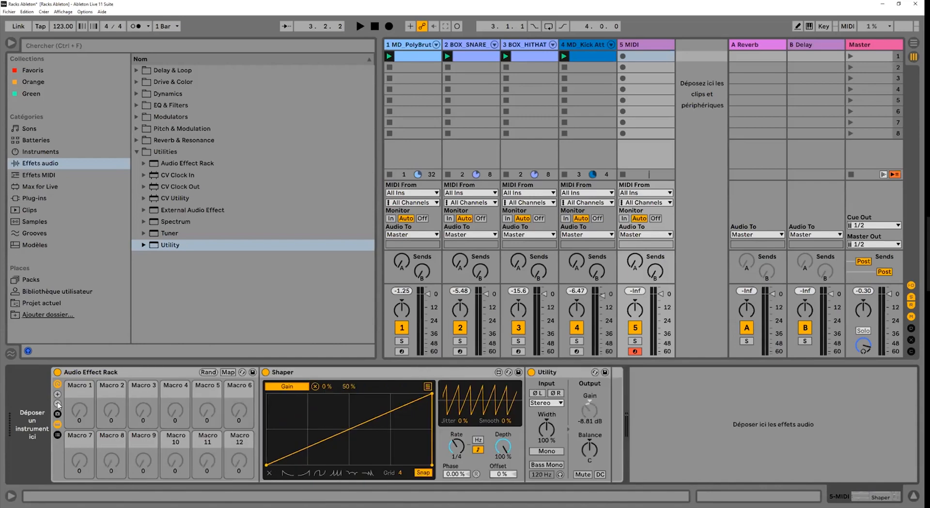
left_click(57, 404)
left_click(58, 403)
left_click(57, 403)
left_click(58, 404)
left_click(58, 403)
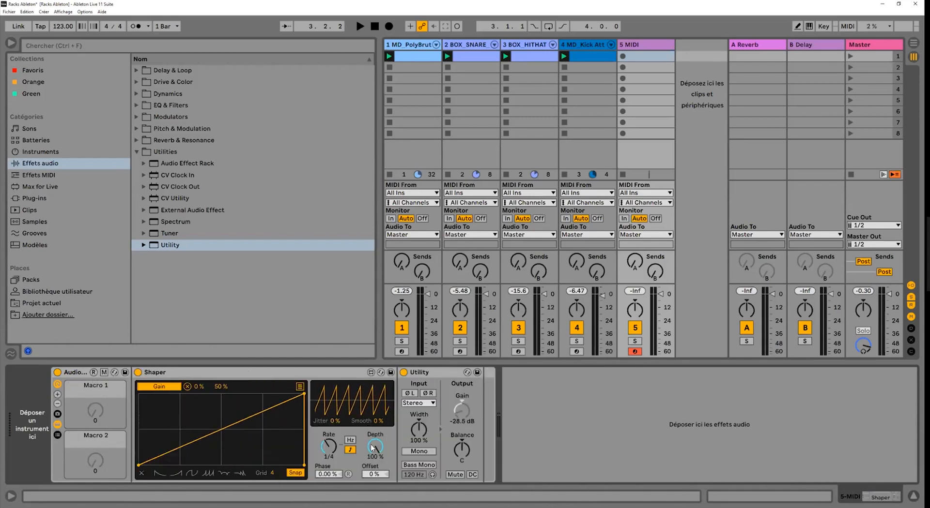
Lower the Shaper's Depth to 0% and bring it back up to 100%.
left_click_drag(375, 449, 376, 494)
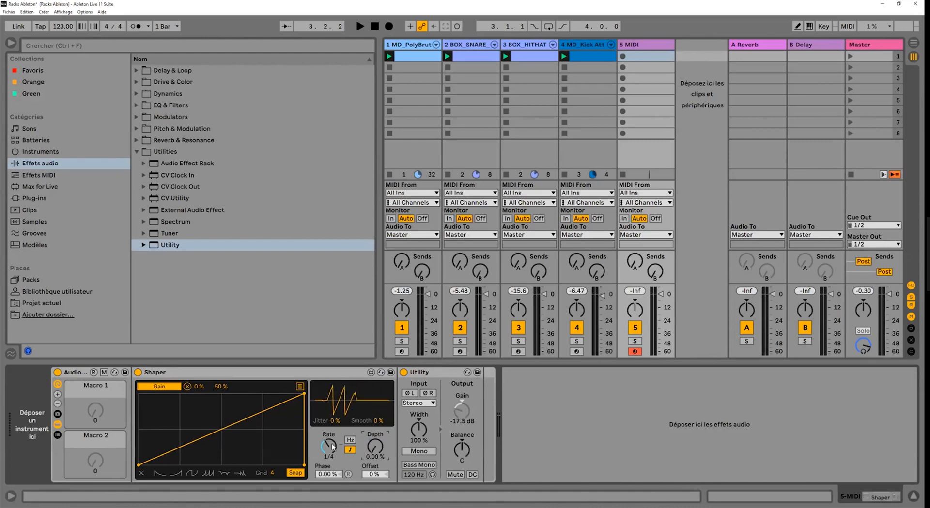
left_click_drag(375, 447, 375, 399)
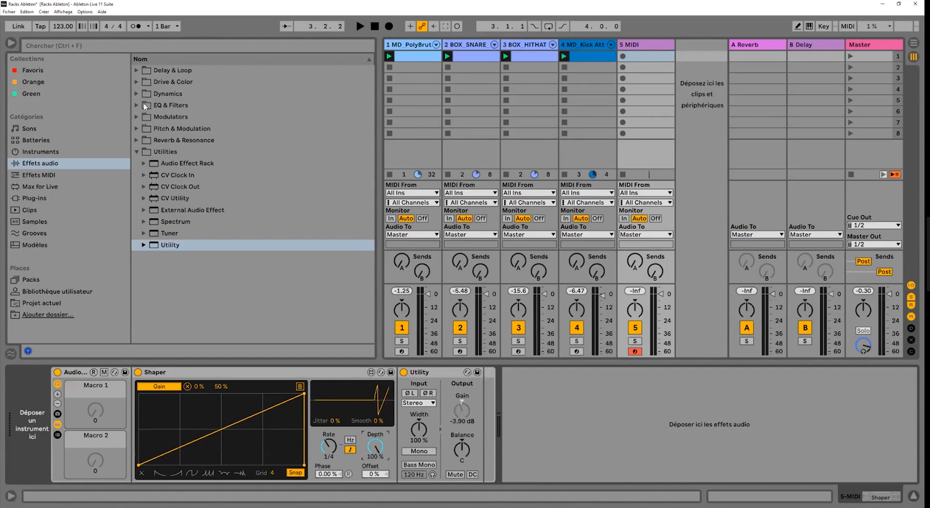
Move the rack to a new audio track and load the PolyBrute C2 1 sample from the user library's SAMPLES POLYBRUTE folder into its first slot.
left_click(47, 304)
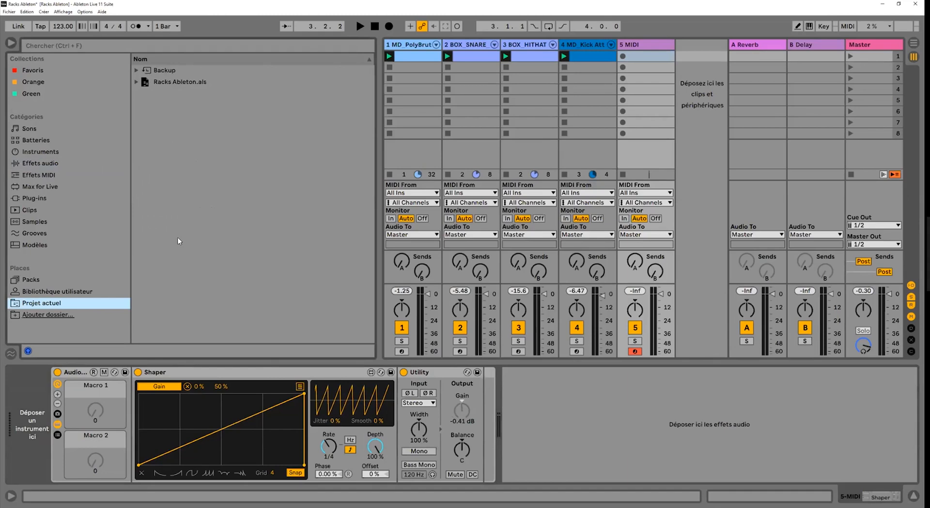
left_click(127, 291)
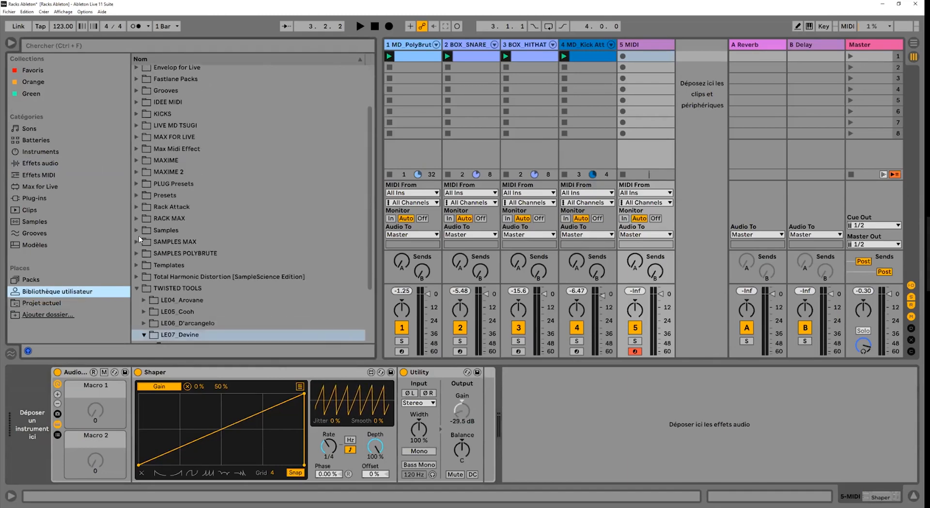
left_click_drag(179, 293, 631, 58)
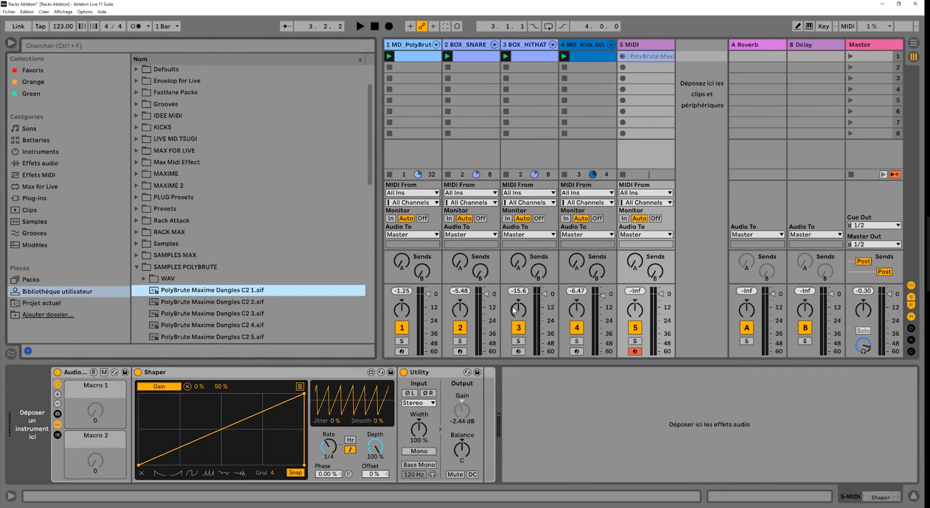
left_click(494, 319)
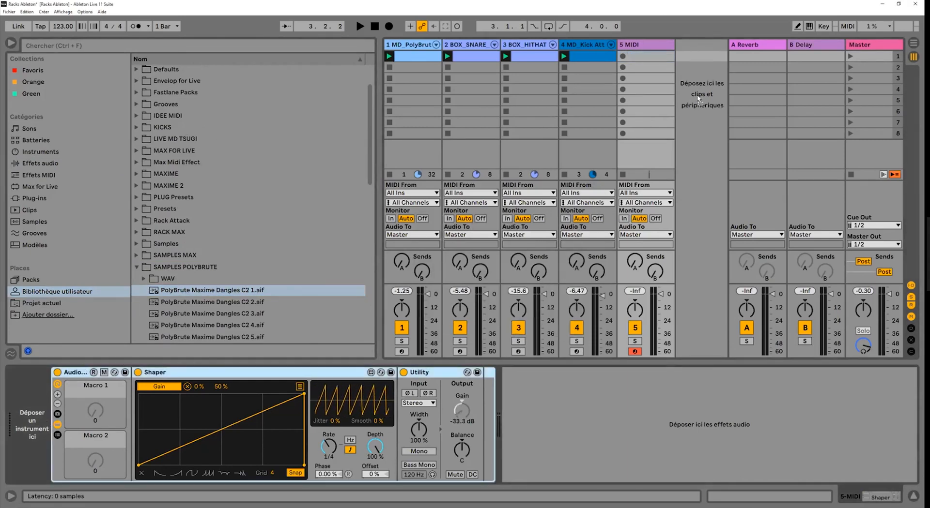
left_click_drag(249, 290, 678, 58)
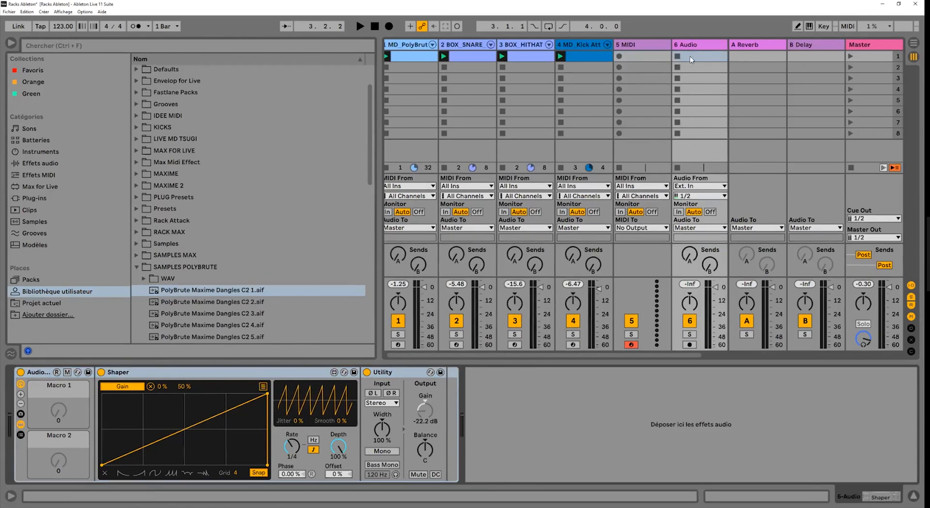
Start playback and mute tracks 1 to 4 so only the new audio track is heard.
key("space")
left_click(515, 322)
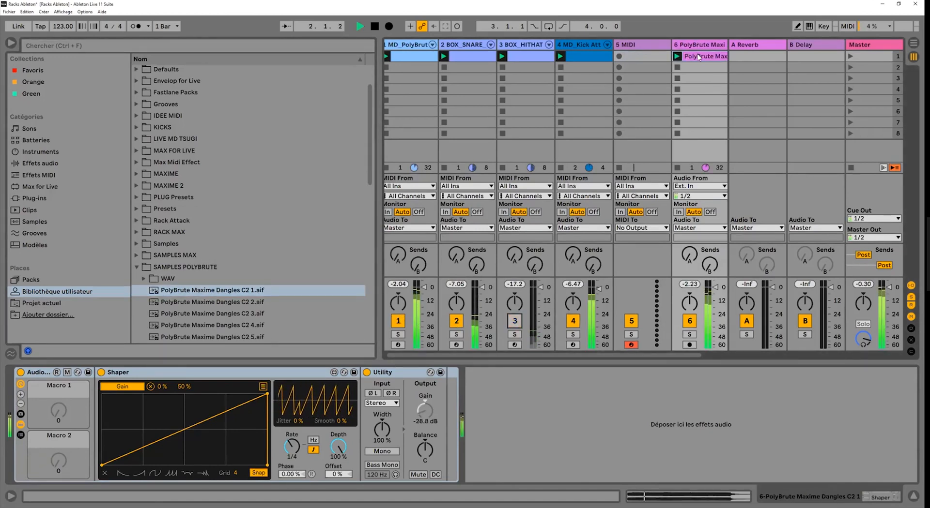
key("F2")
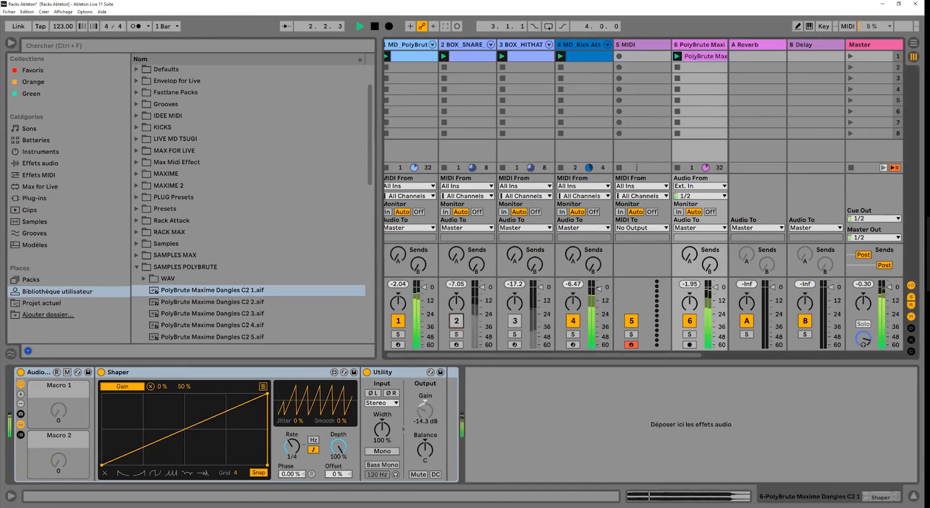
key("F1")
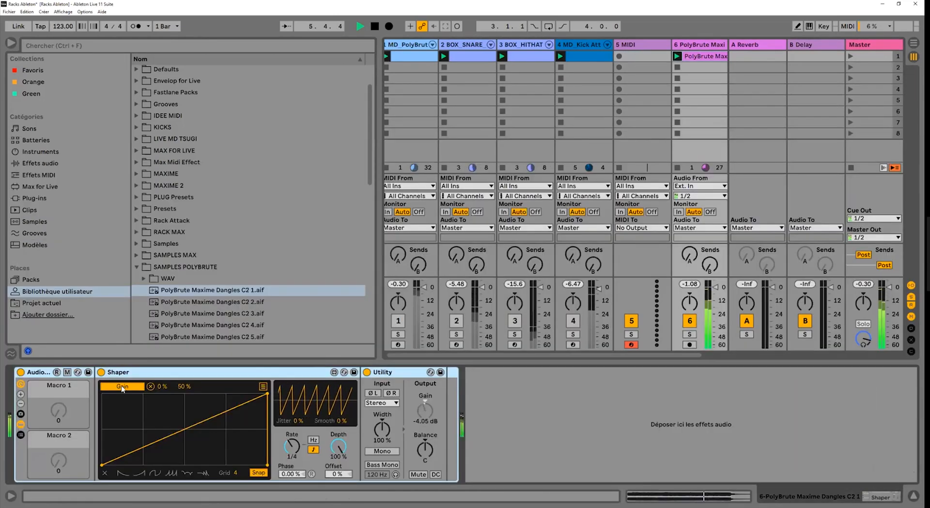
Hide the browser and assign the Shaper's Depth to Macro 1 of the rack.
key("ctrl+alt+b")
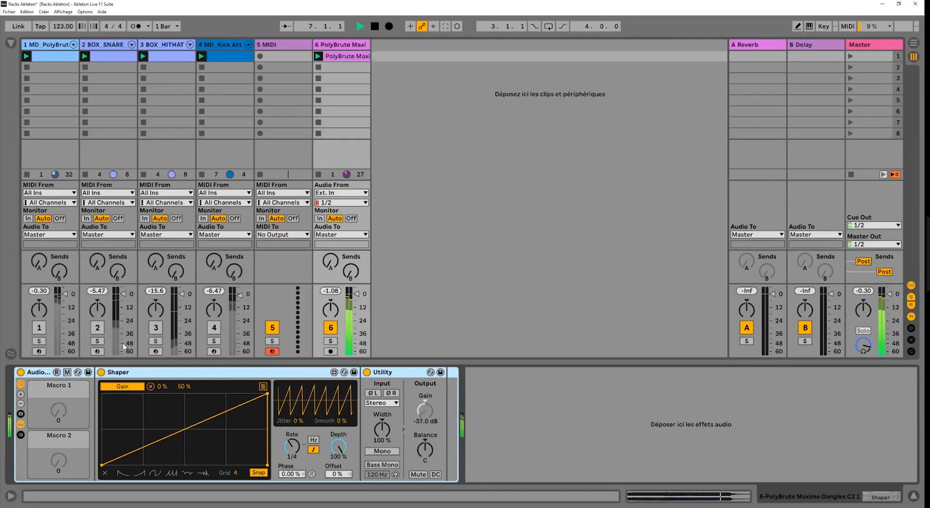
left_click(347, 441)
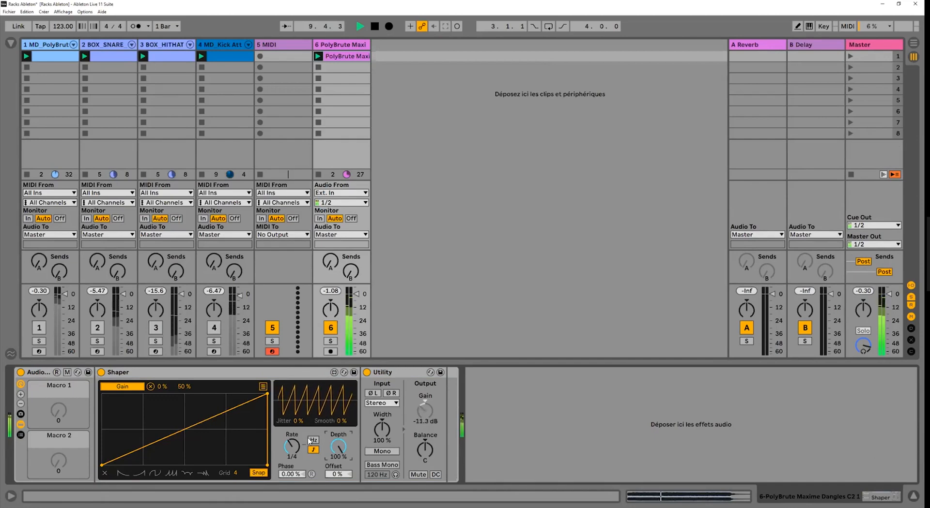
right_click(343, 446)
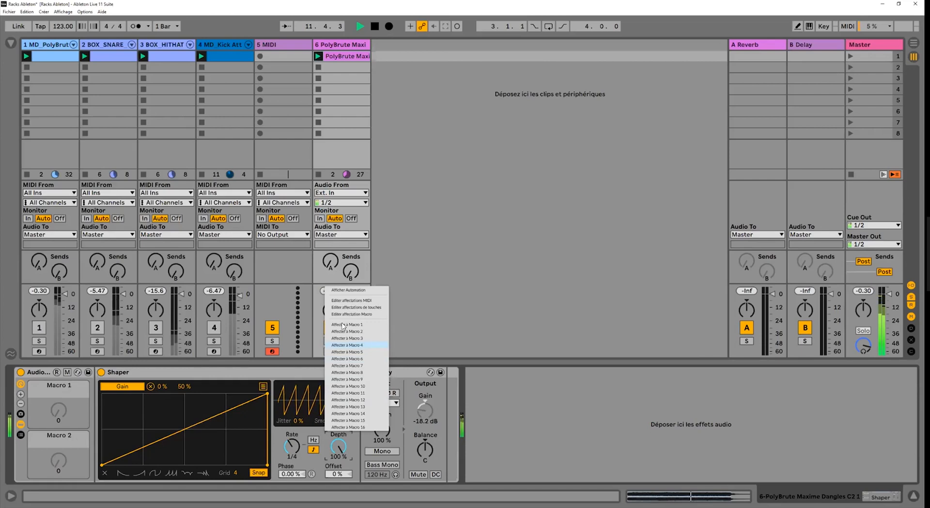
left_click(343, 325)
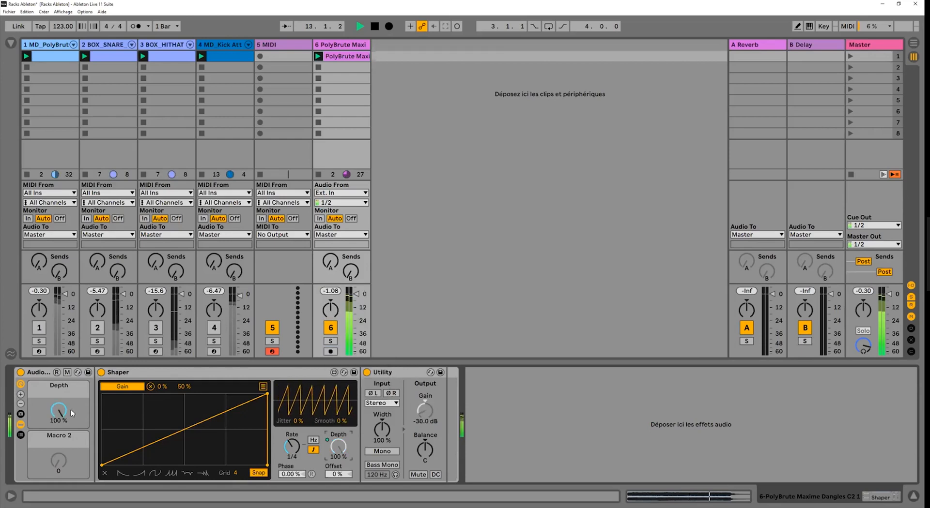
Set the Depth macro to 0%, lower the Shaper's Offset to -100%, and raise it to 100%.
left_click_drag(59, 410, 58, 464)
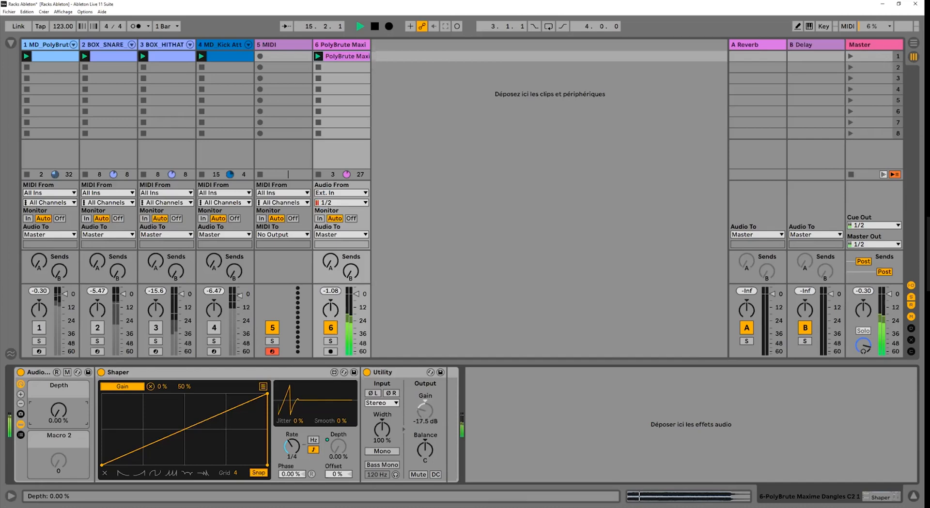
left_click_drag(334, 476, 411, 411)
left_click_drag(341, 473, 339, 506)
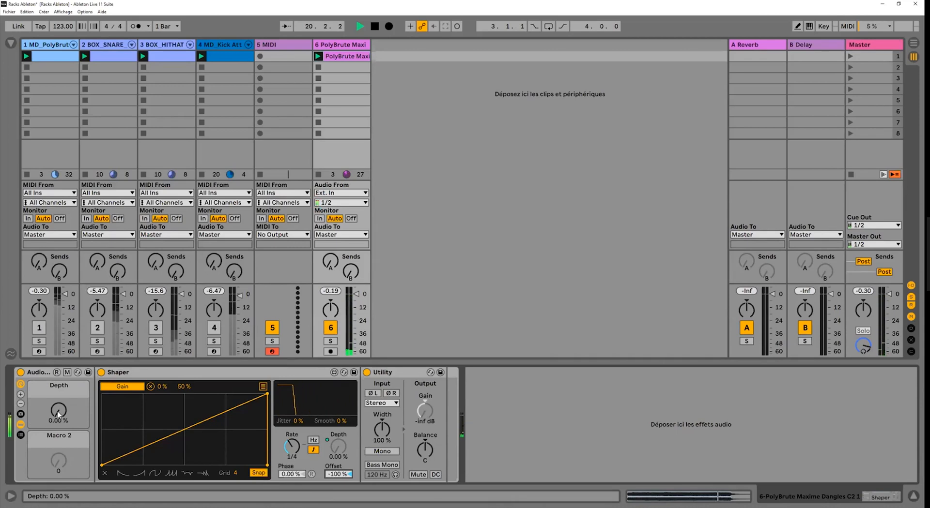
left_click(59, 415)
left_click_drag(333, 475, 333, 450)
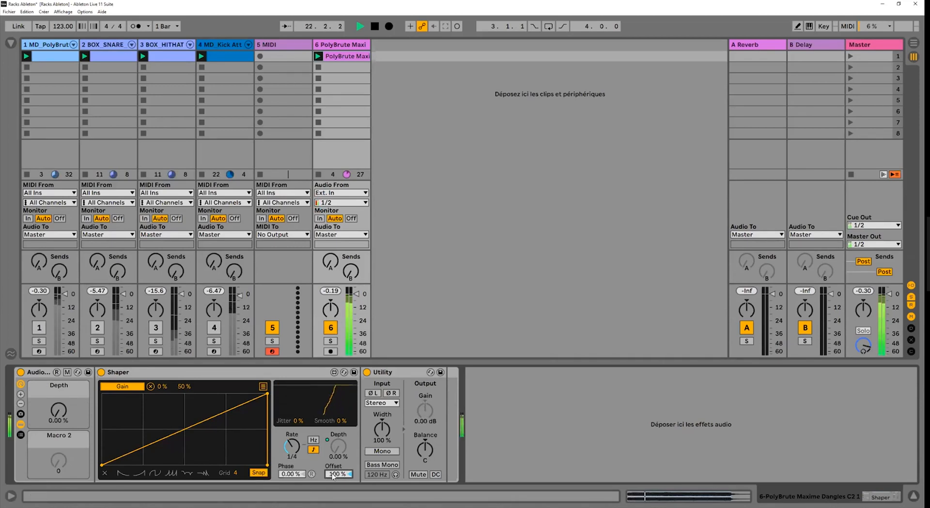
Reset the Shaper's Offset to 0% and assign it to Macro 1 of the rack.
double_click(333, 475)
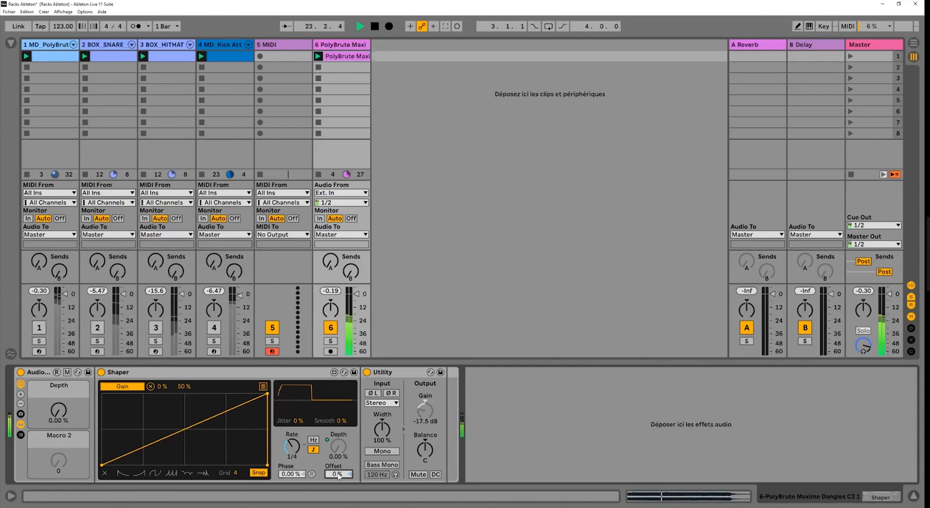
right_click(325, 474)
left_click(355, 367)
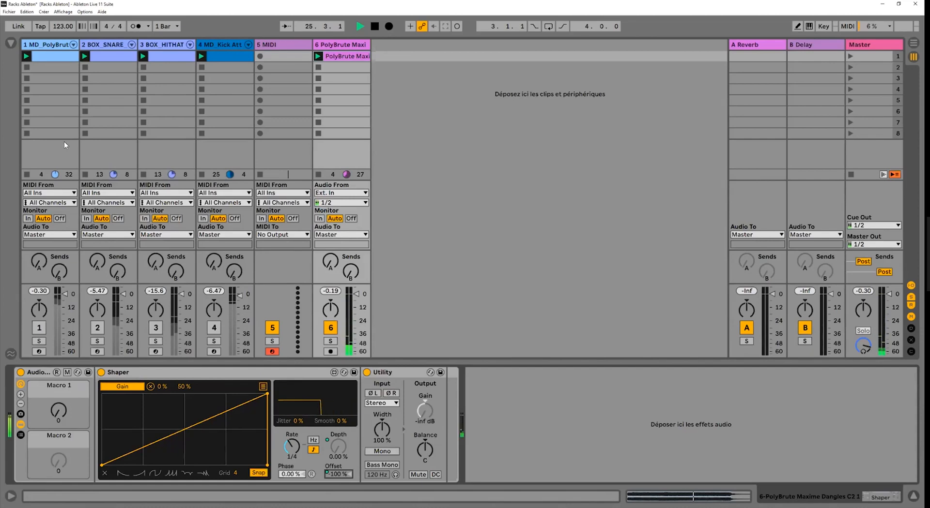
Enter macro mapping mode and set the minimum of Macro 1's Offset mapping to 100%.
left_click(67, 373)
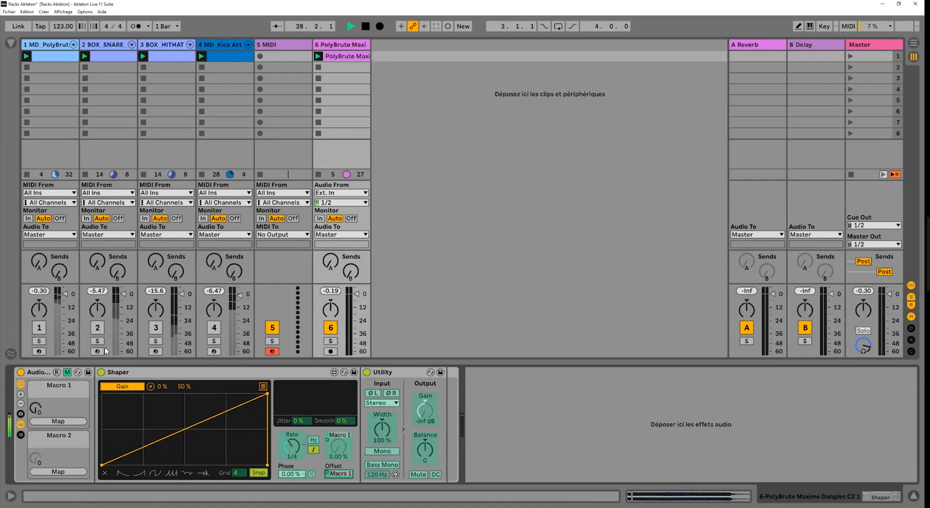
left_click(34, 409)
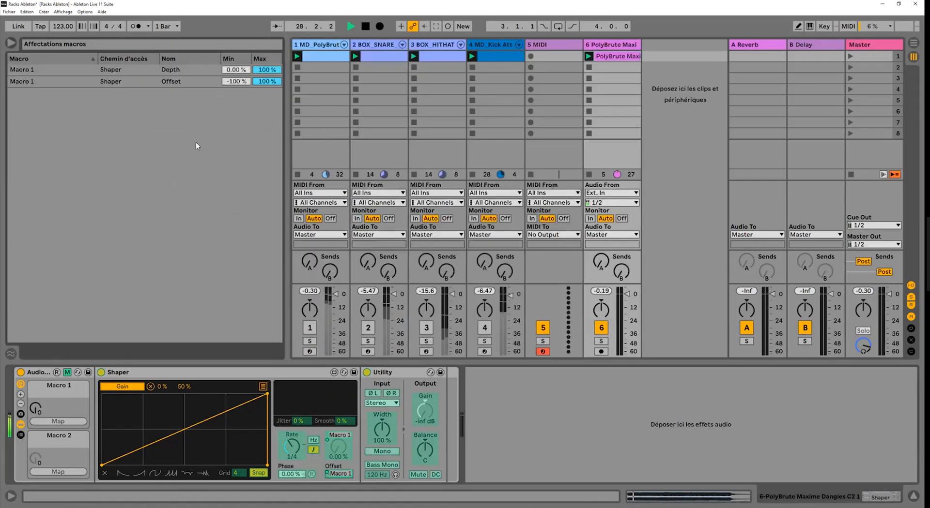
left_click(235, 83)
type("100")
key("Return")
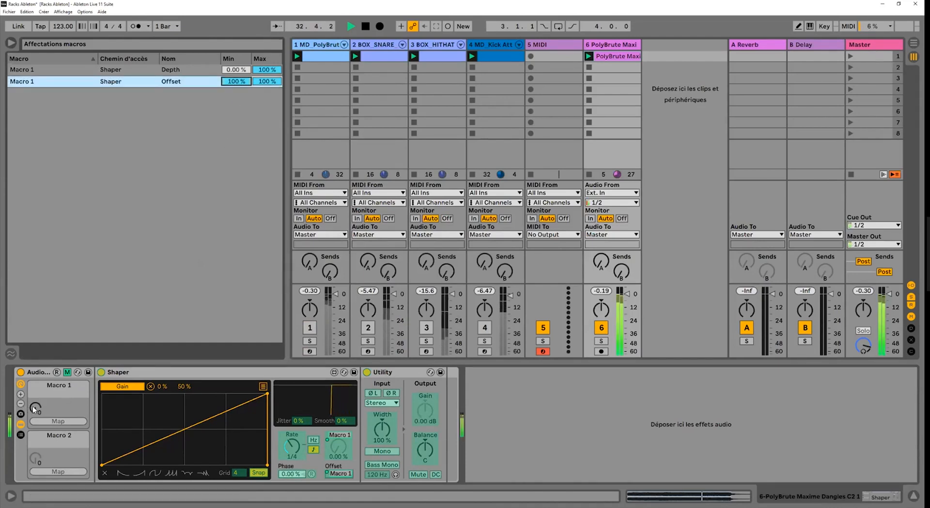
Turn Macro 1 up to 127 and set the maximum of its Offset mapping to 0%.
left_click_drag(31, 411, 52, 343)
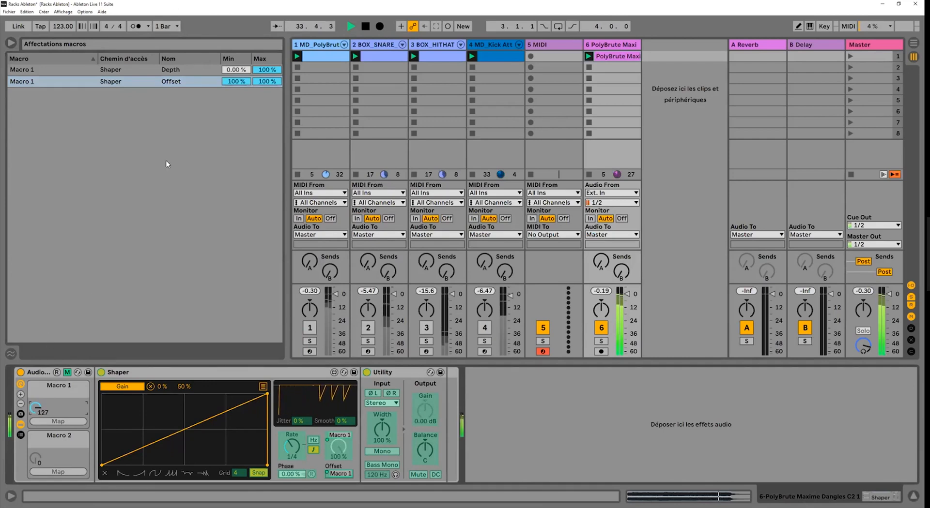
left_click(261, 83)
type("1")
left_click_drag(262, 82, 261, 86)
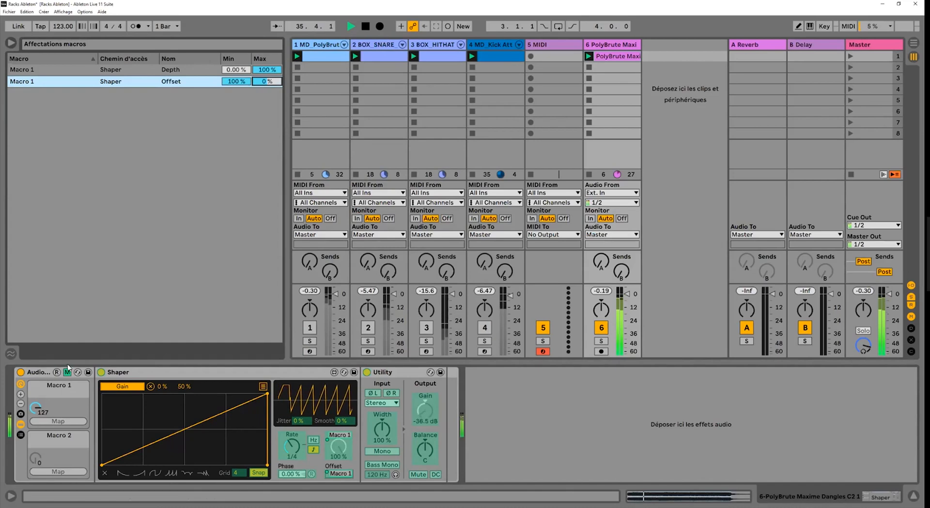
left_click(37, 409)
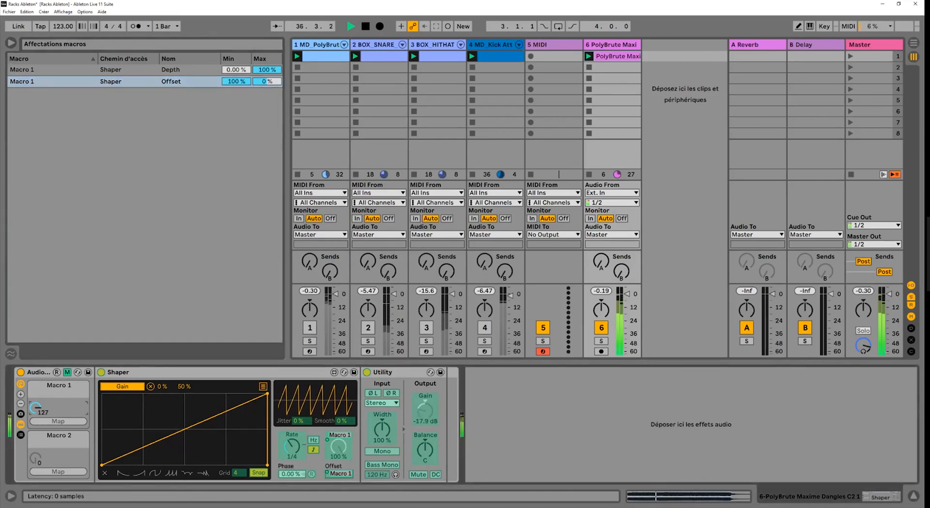
left_click(67, 372)
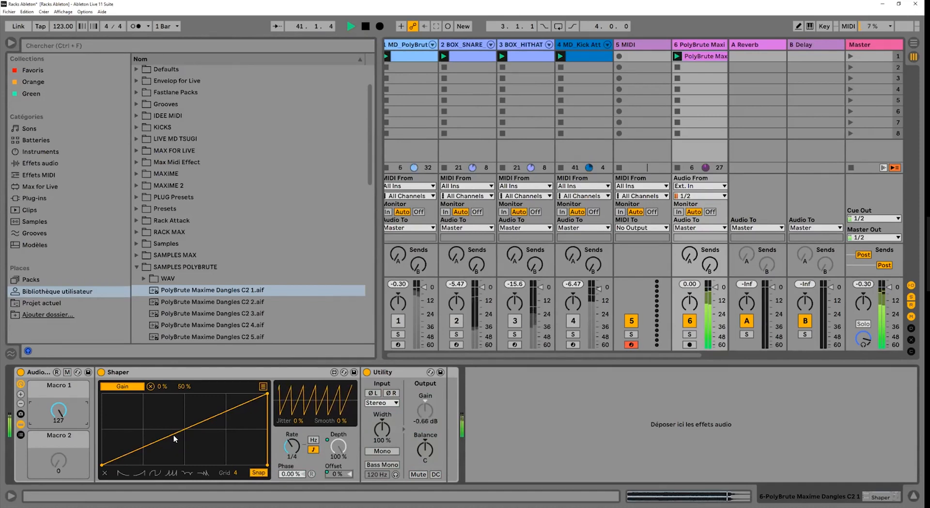
Try out other modulation shapes by adding and moving breakpoints on the Shaper's curve.
left_click(175, 461)
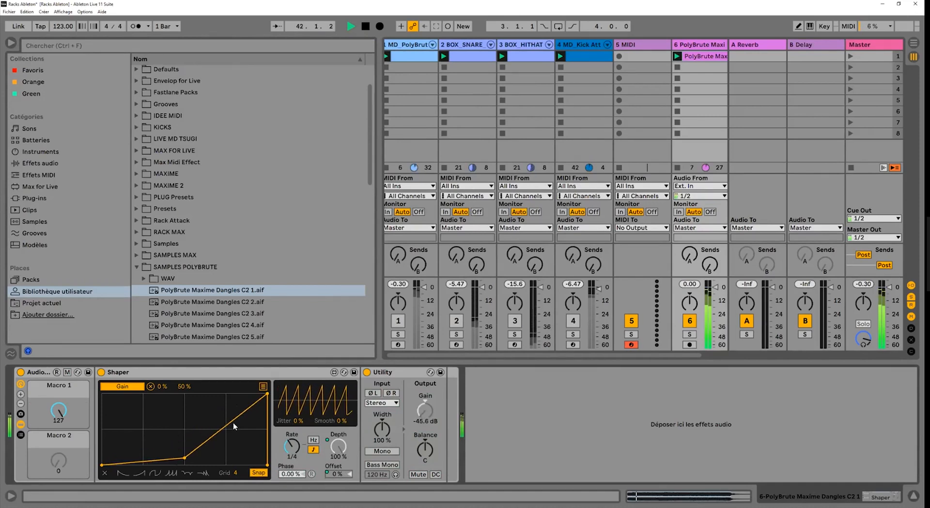
left_click_drag(236, 459, 179, 423)
left_click(185, 449)
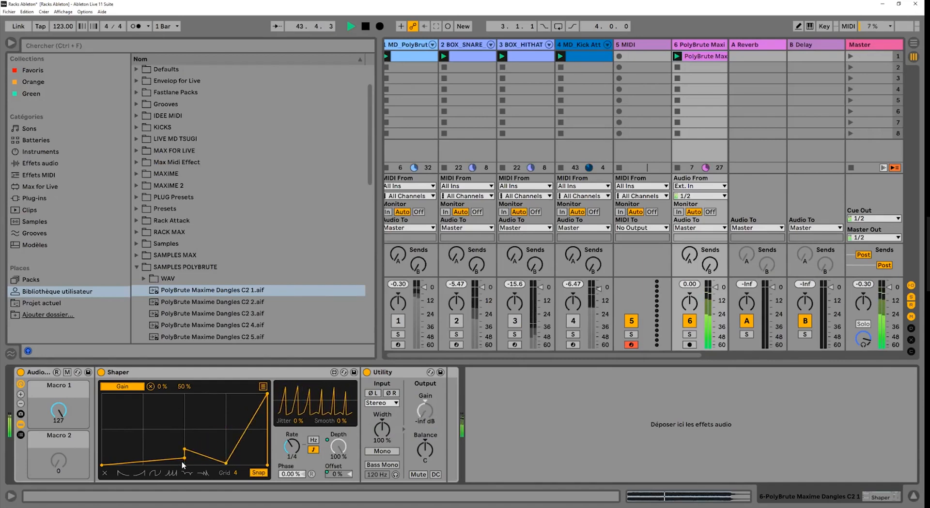
left_click_drag(184, 450, 183, 400)
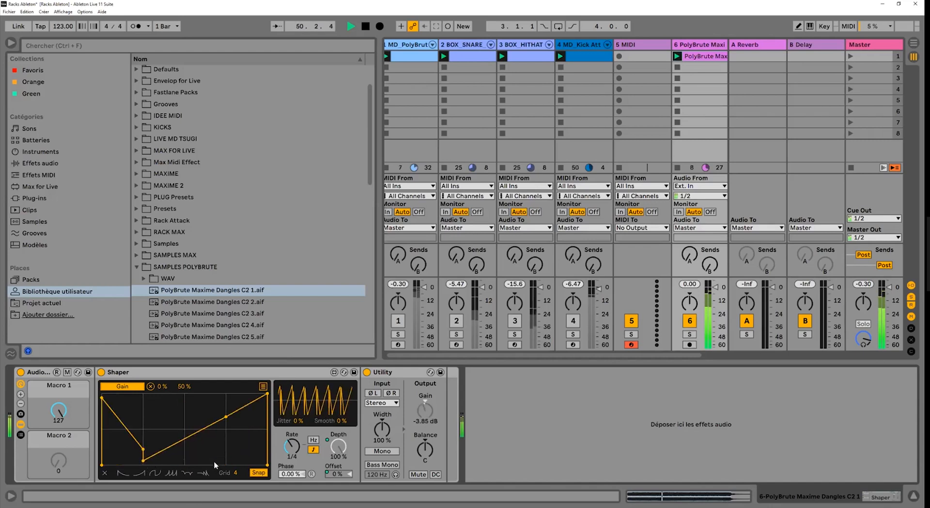
left_click(216, 461)
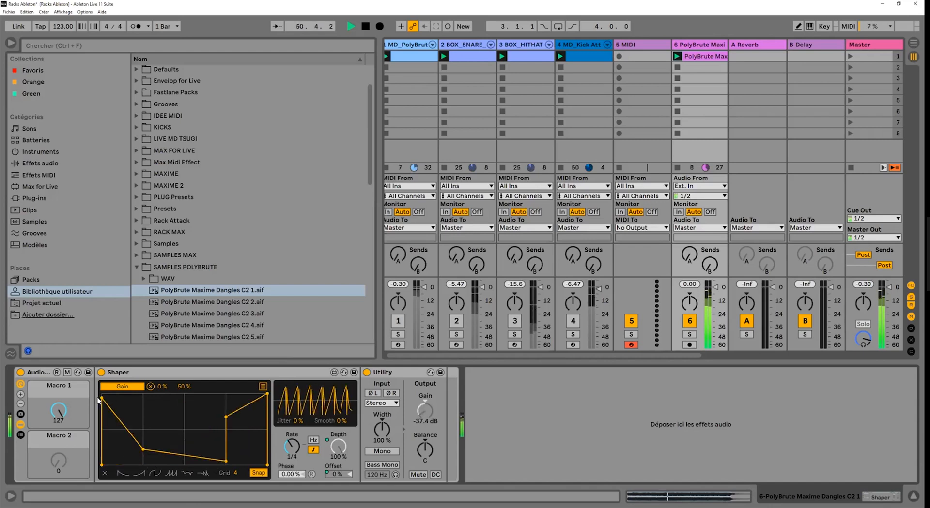
Undo the latest breakpoint edits to bring the Shaper's curve back towards a rising ramp.
key("ctrl+z")
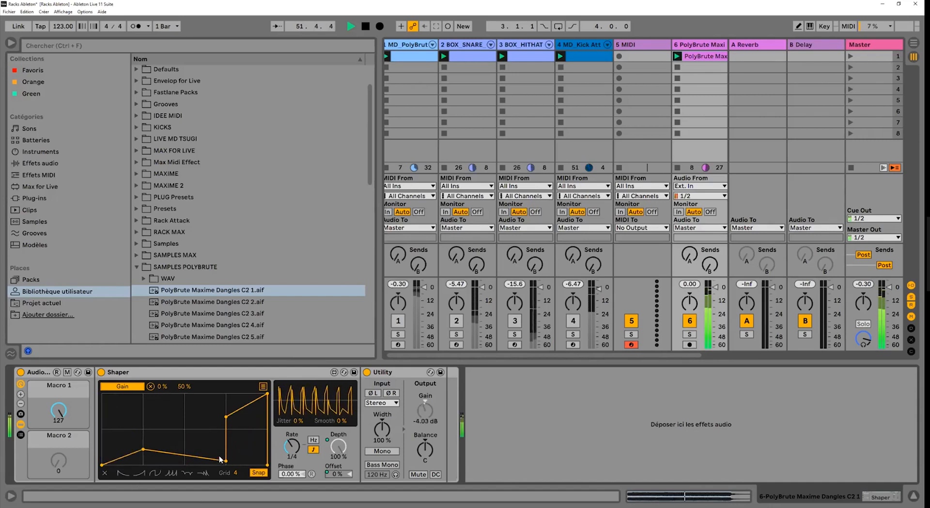
key("ctrl+z")
key("ctrl+z")
key("ctrl+z")
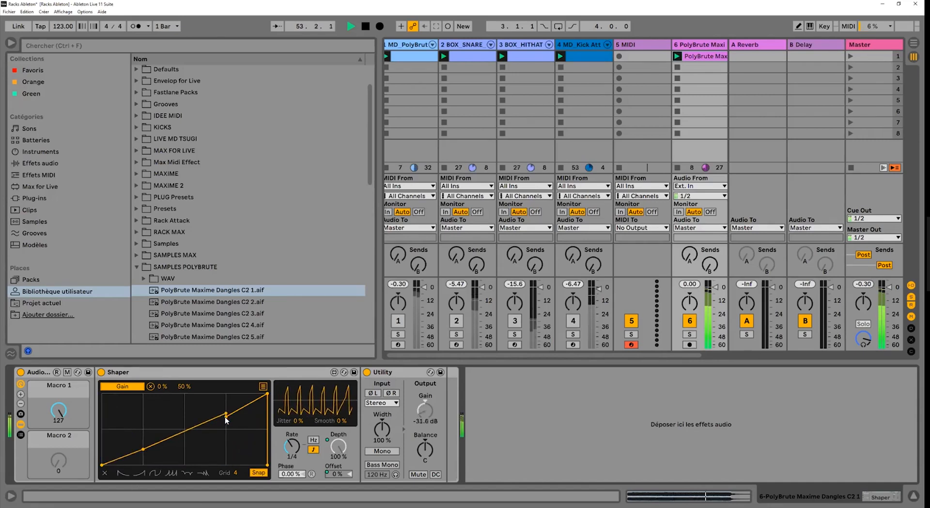
Assign the Shaper's Rate to Macro 2 and set that macro to 42.
right_click(291, 447)
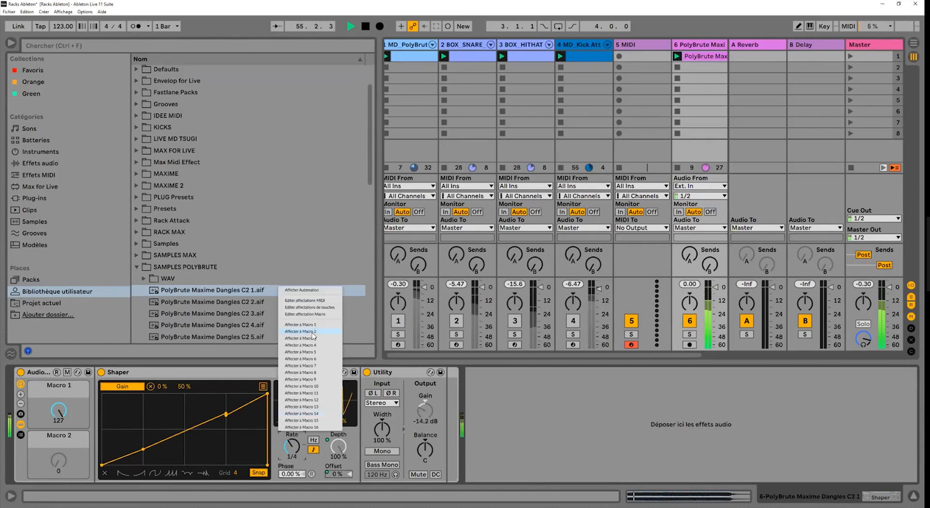
left_click(305, 377)
left_click_drag(58, 460, 59, 466)
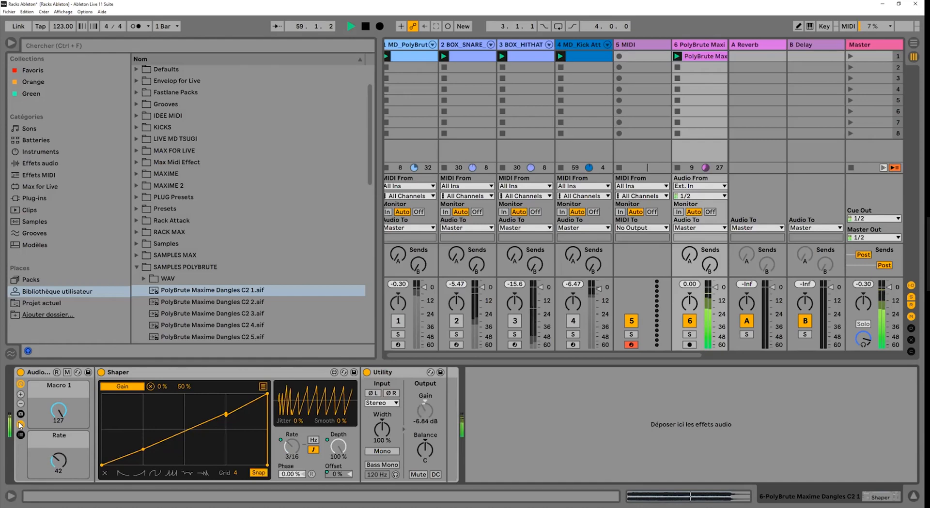
Hide the rack's devices so only the macros show, set Macro 1 to 0, and mute track 6.
left_click(20, 425)
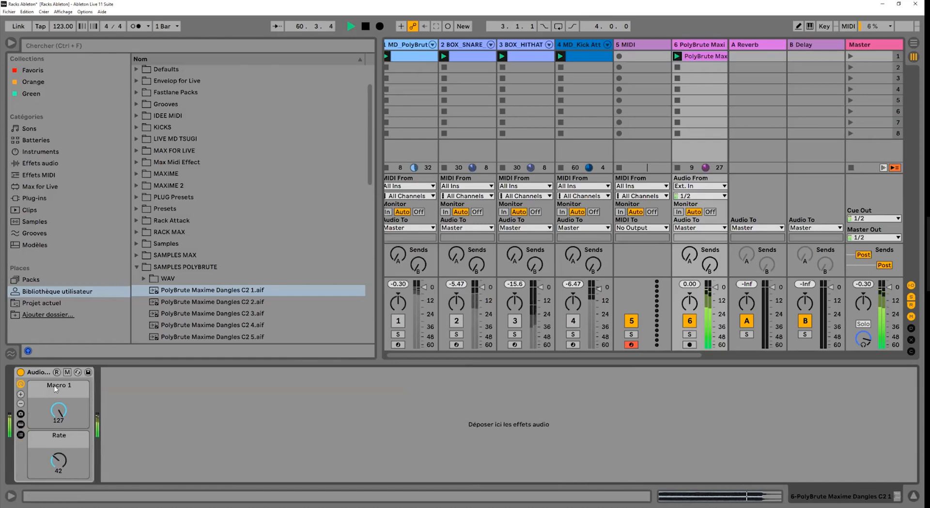
left_click(689, 321)
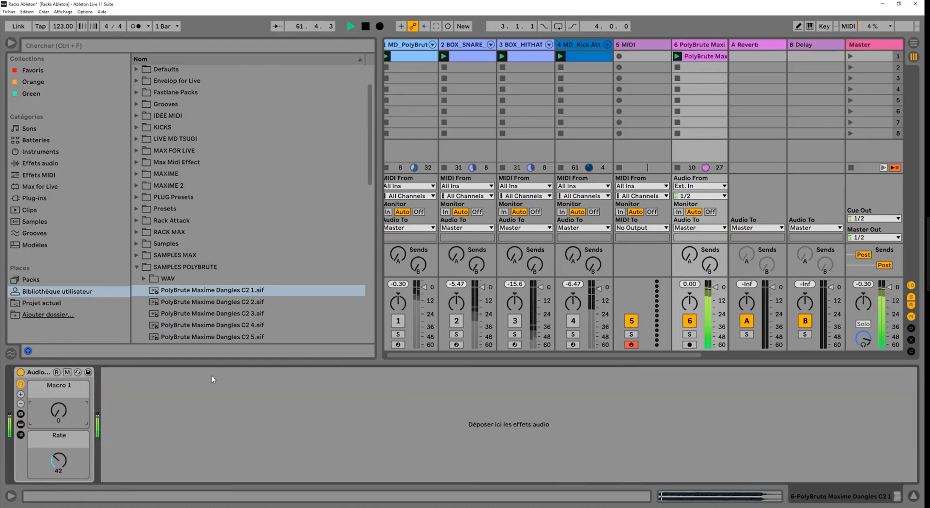
Rename Macro 1 of the rack as Amount.
right_click(54, 389)
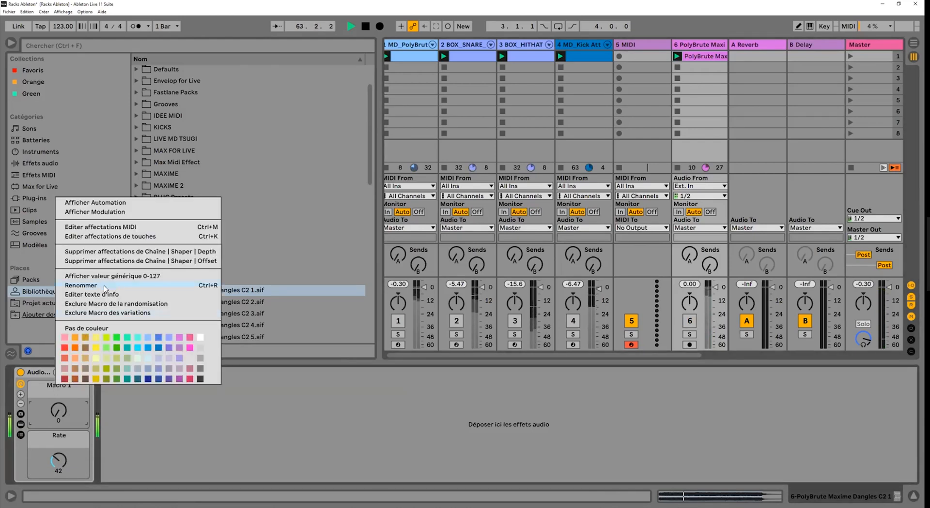
left_click(104, 286)
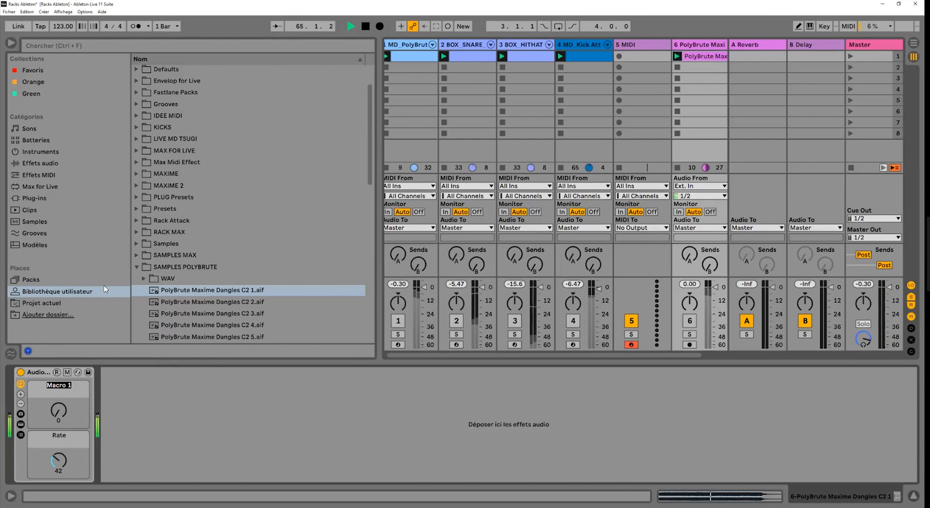
type("Amloun")
key("BackSpace")
key("BackSpace")
key("BackSpace")
key("BackSpace")
type("ount")
key("Return")
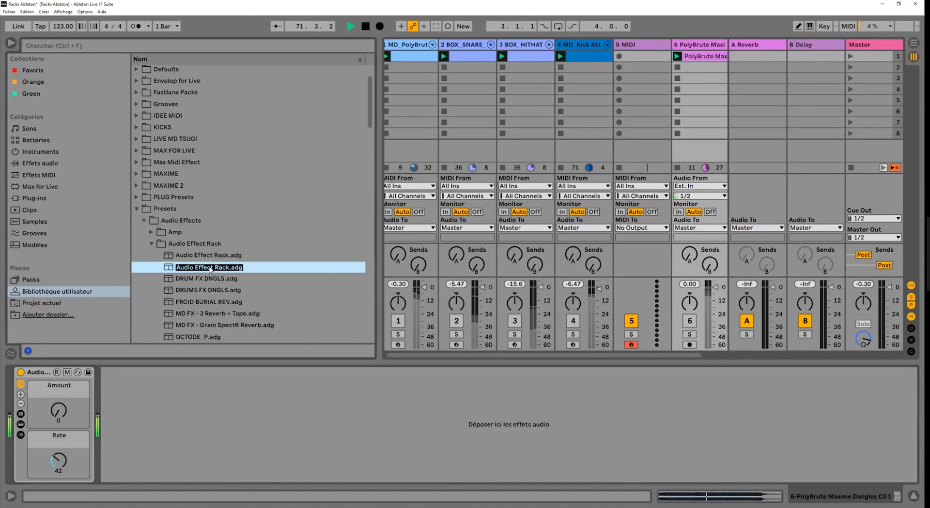
Name the rack's newly saved preset MD_SideChain in the user library's Audio Effect Rack presets.
left_click(231, 268)
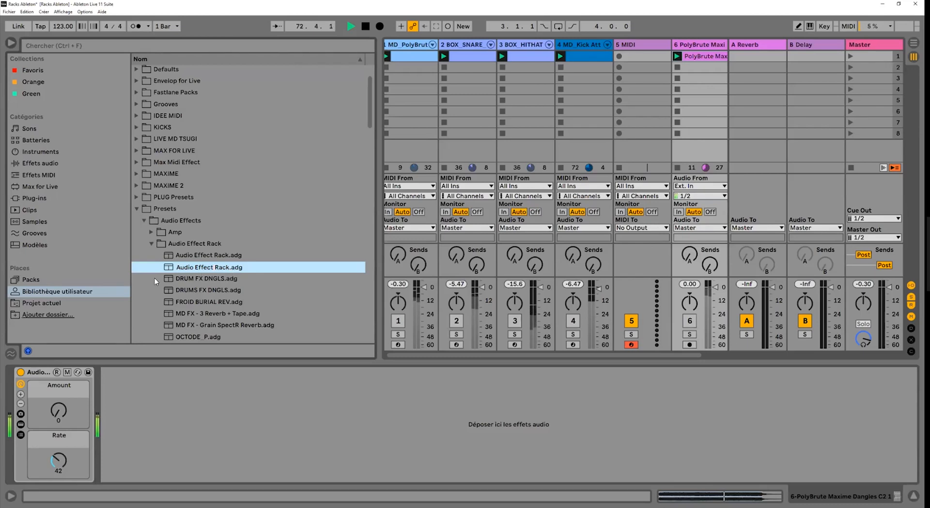
key("shift+Home")
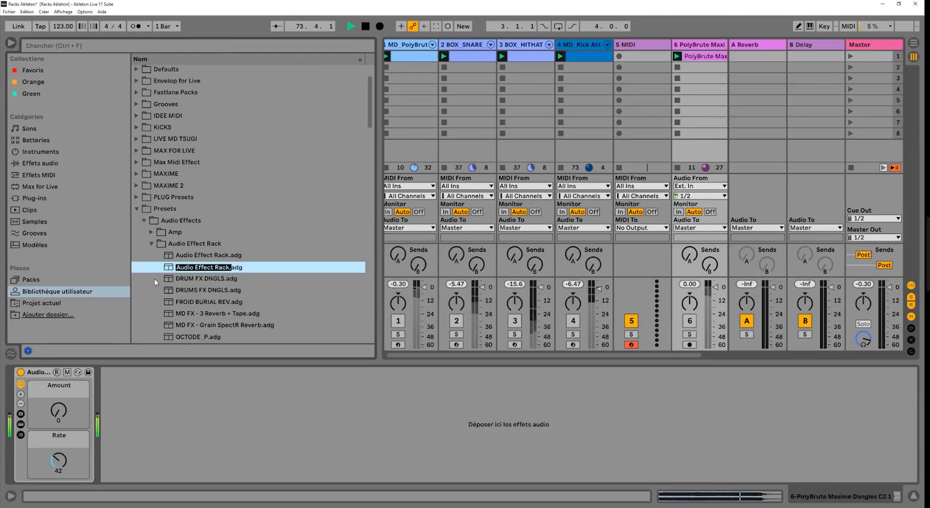
key("Return")
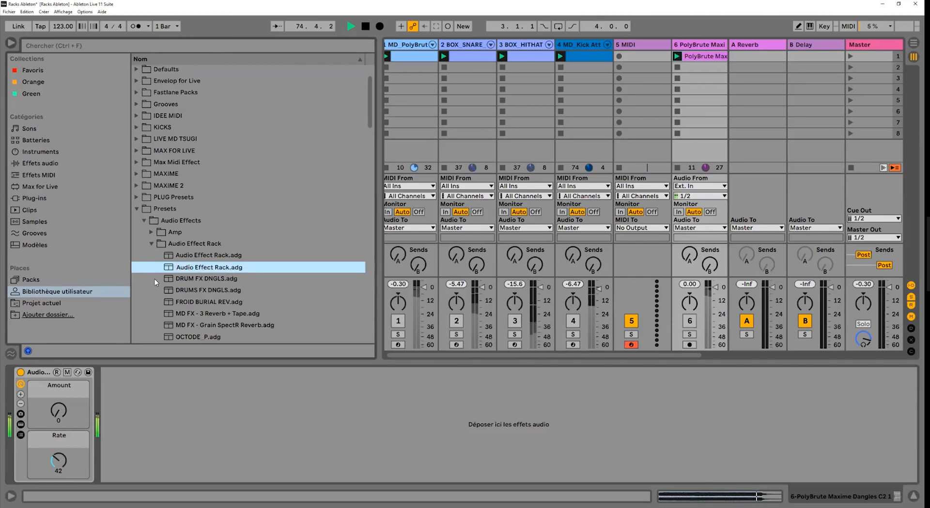
key("ctrl+r")
key("BackSpace")
key("BackSpace")
key("BackSpace")
key("BackSpace")
key("BackSpace")
key("BackSpace")
key("BackSpace")
key("BackSpace")
key("BackSpace")
key("BackSpace")
key("BackSpace")
key("BackSpace")
key("BackSpace")
key("BackSpace")
key("BackSpace")
key("BackSpace")
key("BackSpace")
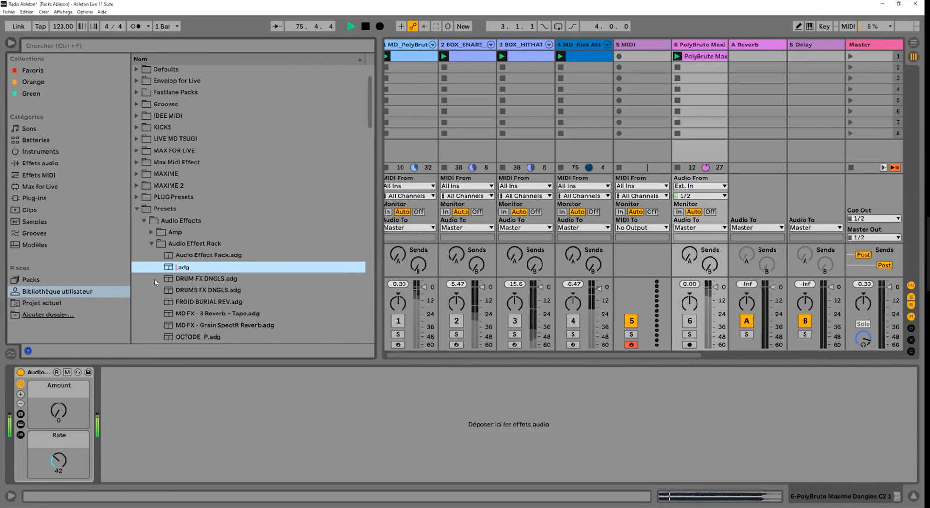
type("MD")
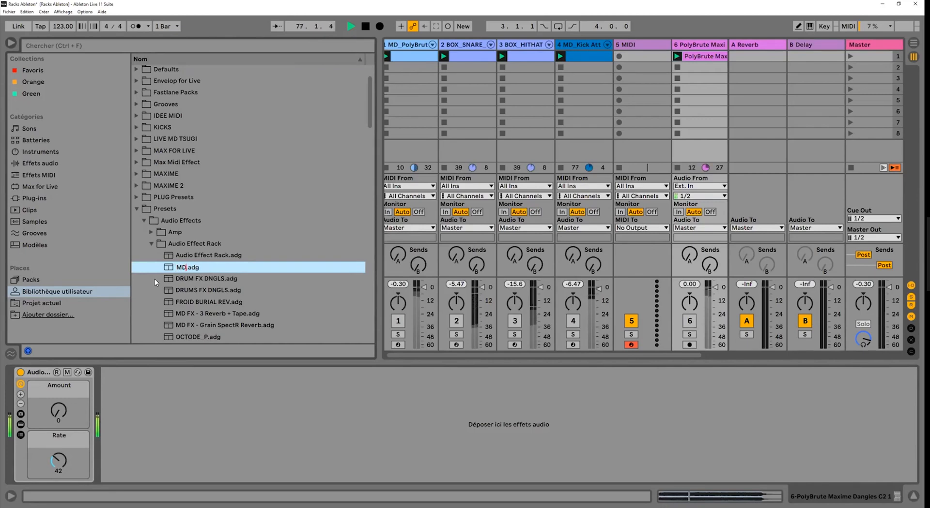
type("_SideC")
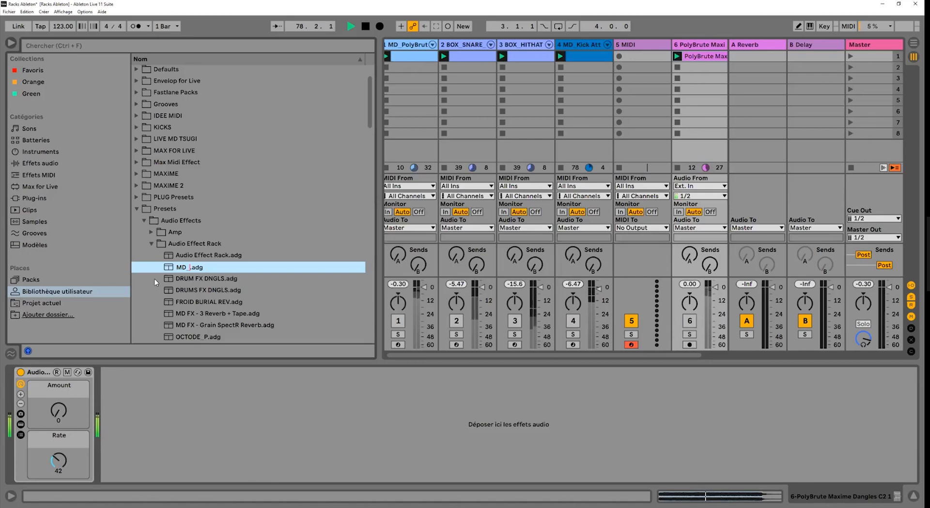
type("hain")
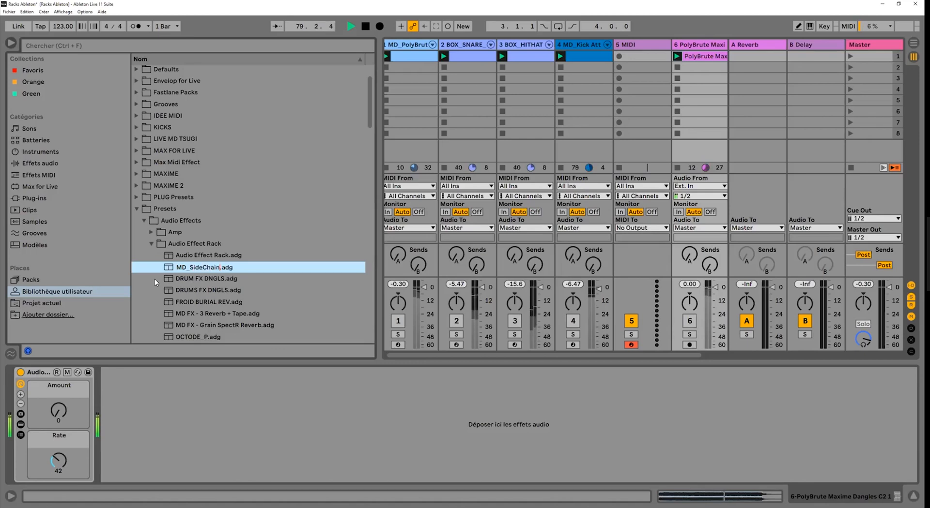
key("Return")
Collapse the Presets and SAMPLES POLYBRUTE folders in the user library.
scroll(169, 280, "down", 2)
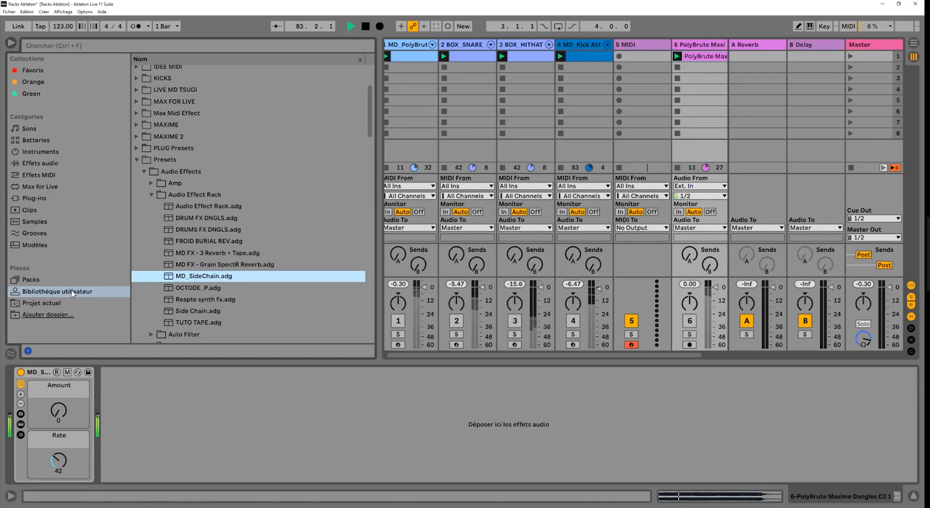
left_click(137, 160)
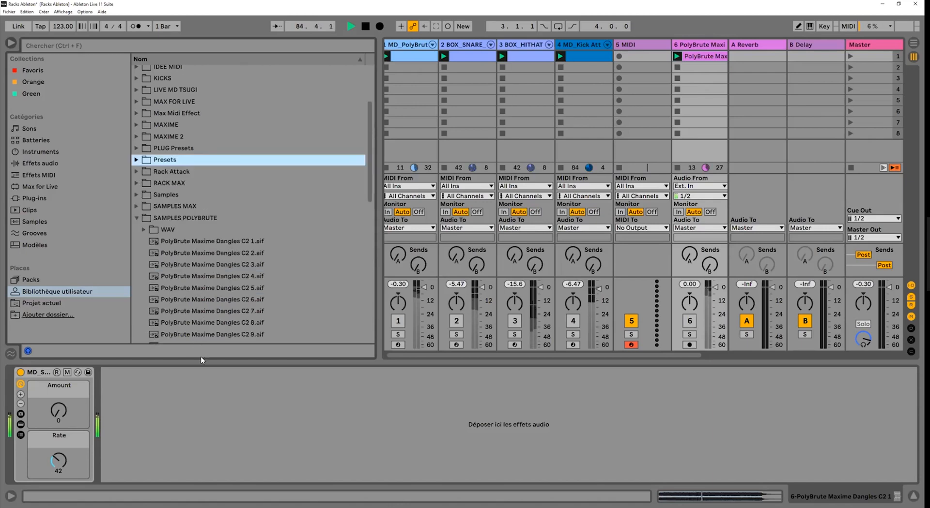
left_click(136, 218)
Create a new folder named MD RACK inside the user library's Samples folder.
left_click(327, 243)
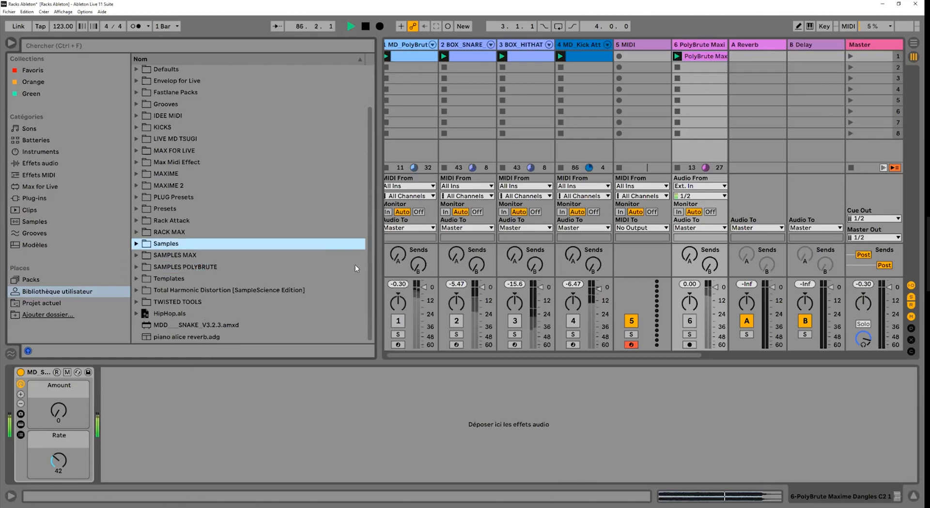
right_click(327, 244)
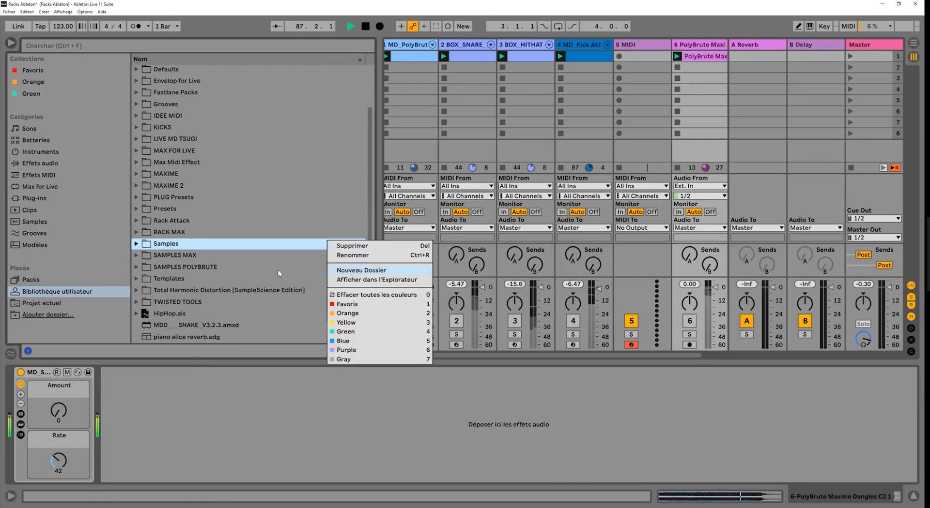
key("Return")
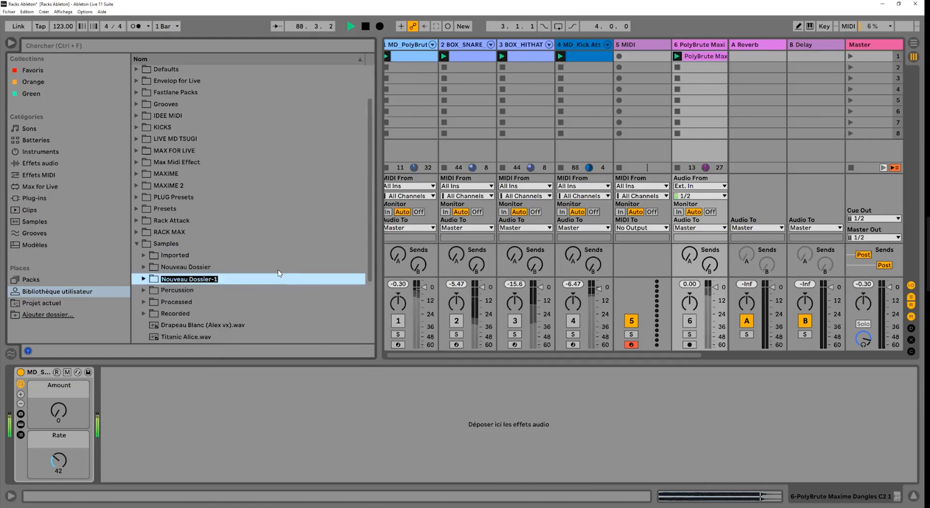
type("RA")
key("Home")
type("M")
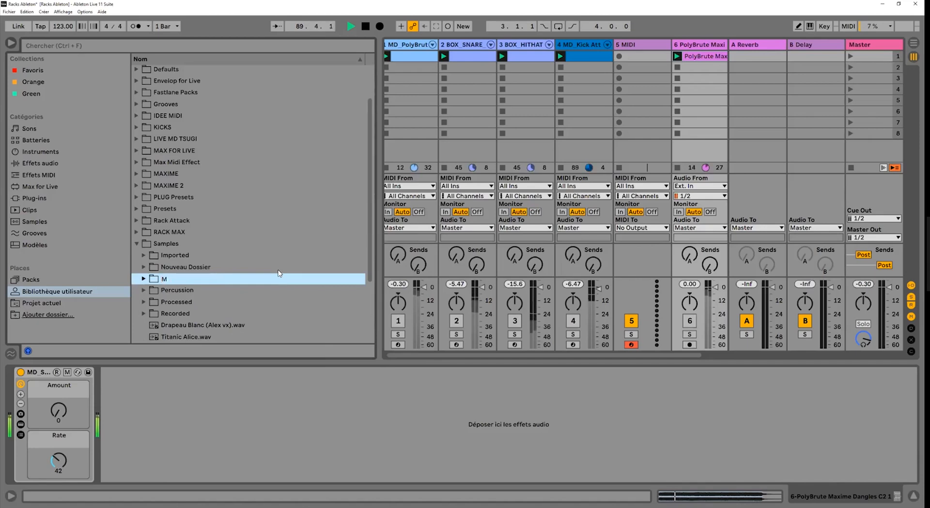
type("D RACK")
key("Return")
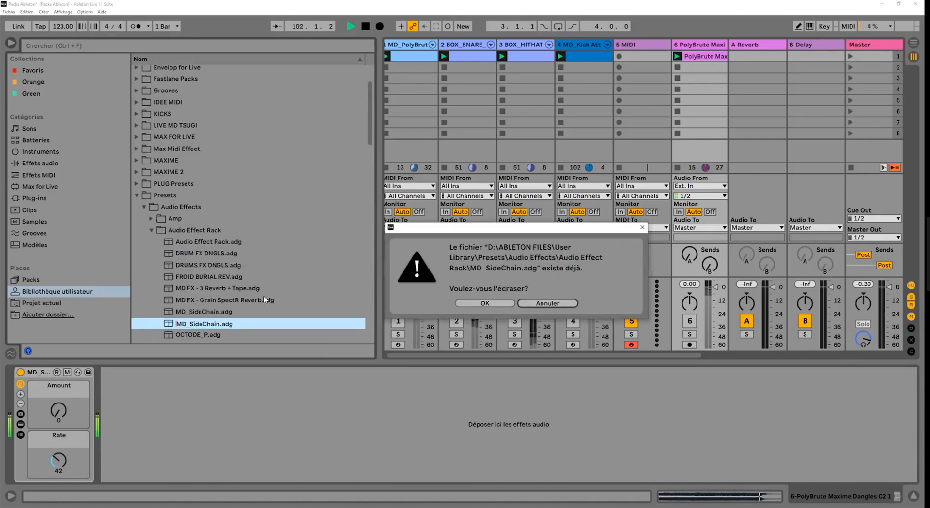
Overwrite the existing MD_SideChain.adg preset in the user library's Audio Effect Rack folder.
key("Left")
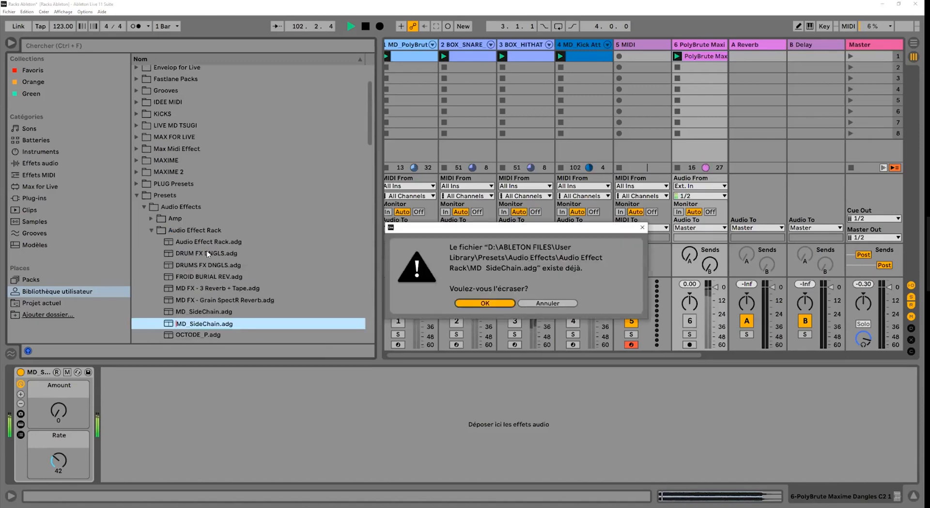
key("Return")
scroll(218, 136, "down", 3)
scroll(192, 174, "down", 4)
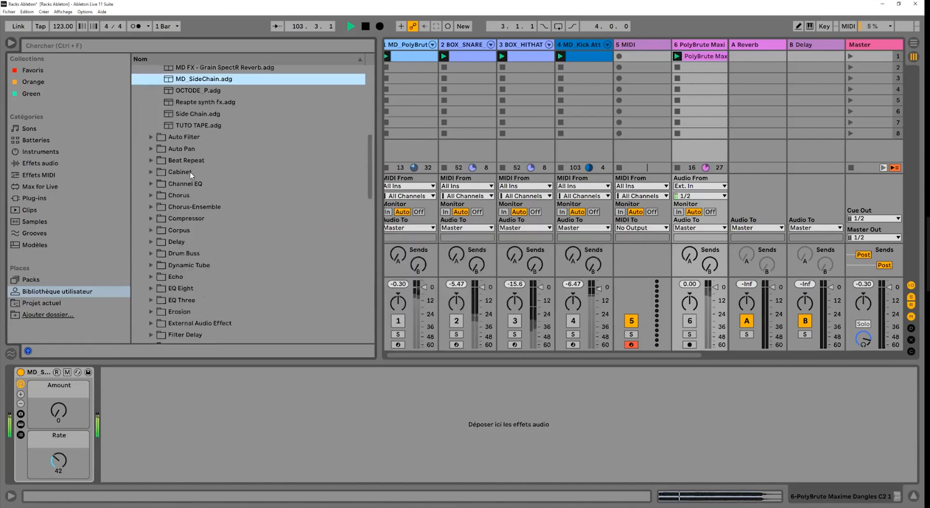
scroll(193, 334, "up", 3)
Move MD_SideChain.adg into the MD RACK subfolder of RACK MAX and expand that subfolder.
left_click_drag(193, 334, 133, 107)
scroll(172, 154, "down", 7)
scroll(149, 145, "down", 1)
left_click(135, 109)
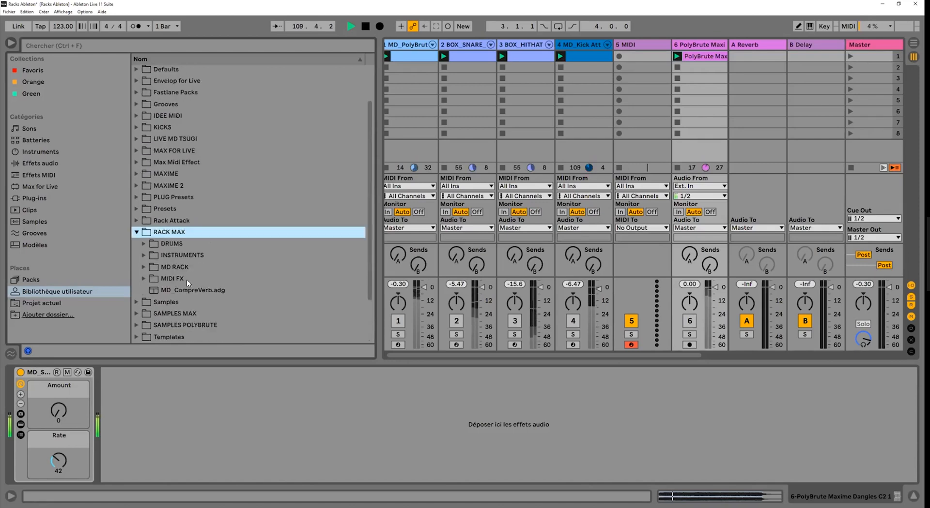
double_click(181, 269)
left_click(187, 279)
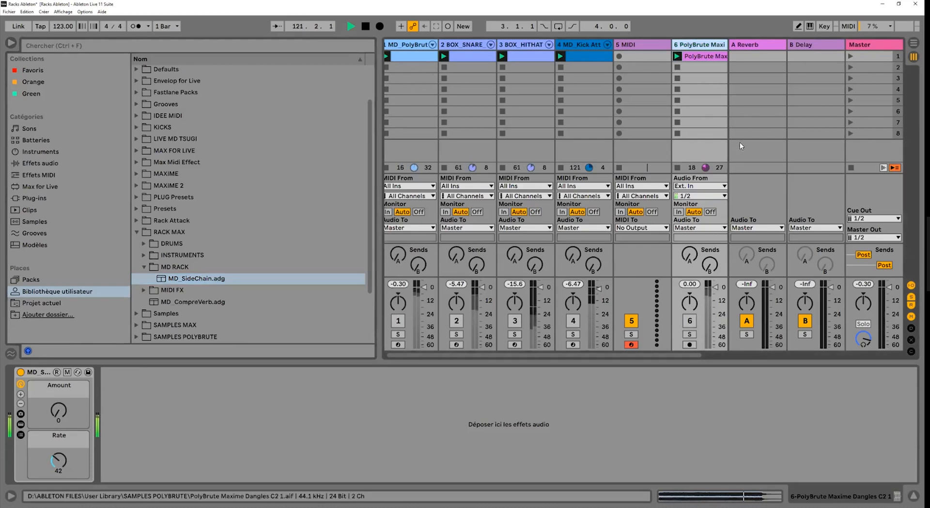
Insert a new MIDI track after the PolyBrute track and load the Note Echo MIDI effect on it.
right_click(703, 47)
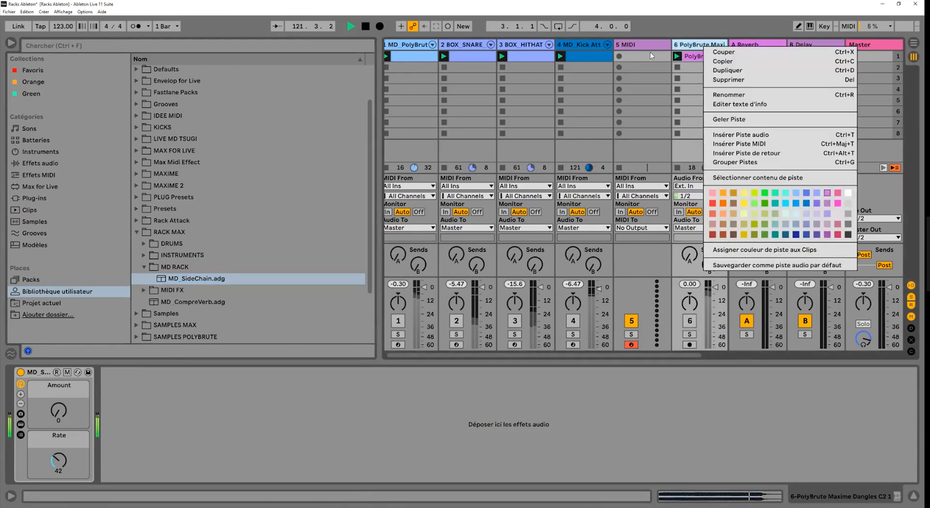
key("Return")
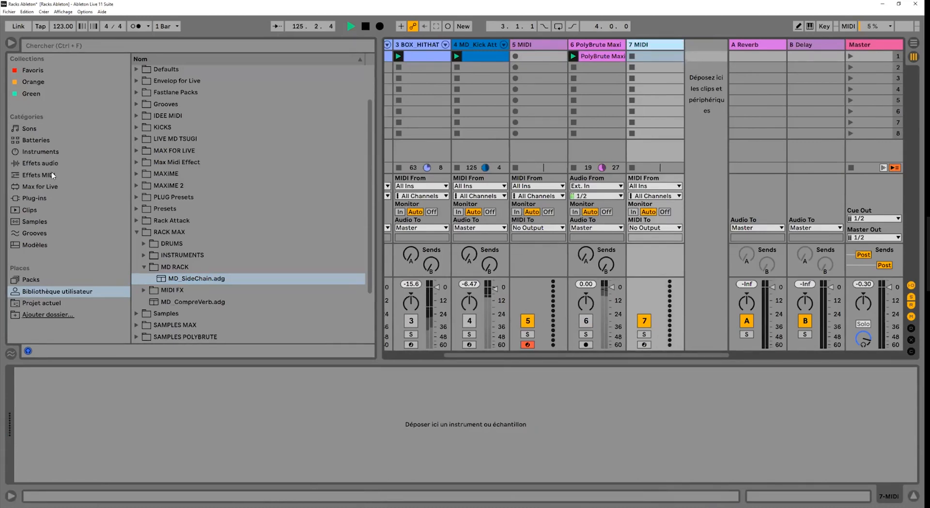
left_click(51, 173)
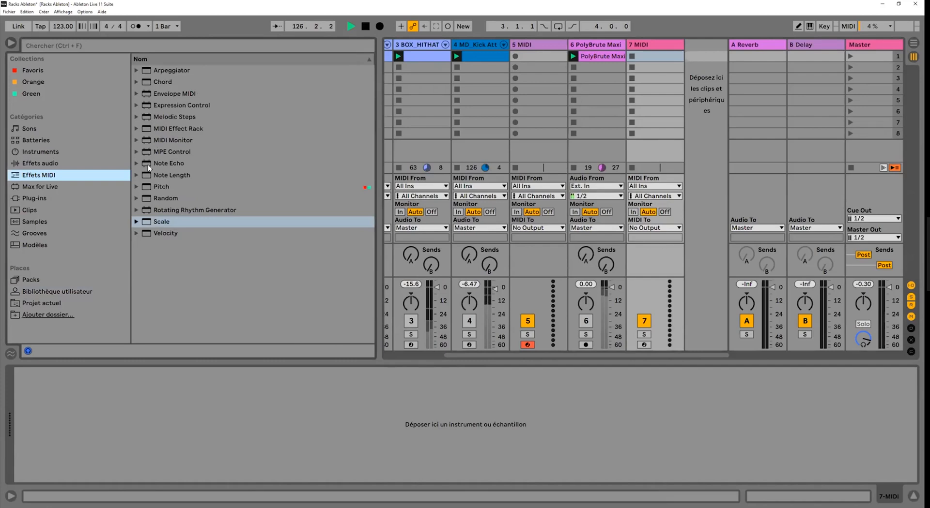
left_click_drag(138, 453, 138, 453)
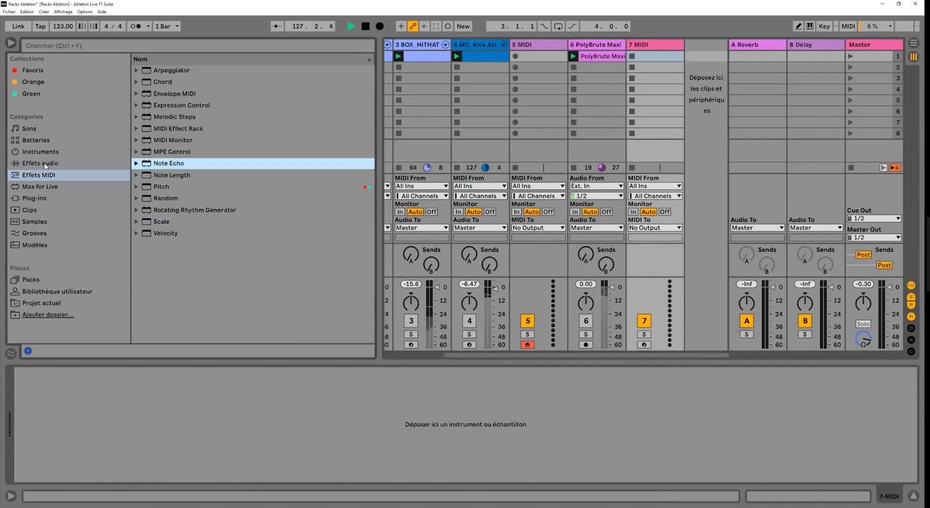
key("Return")
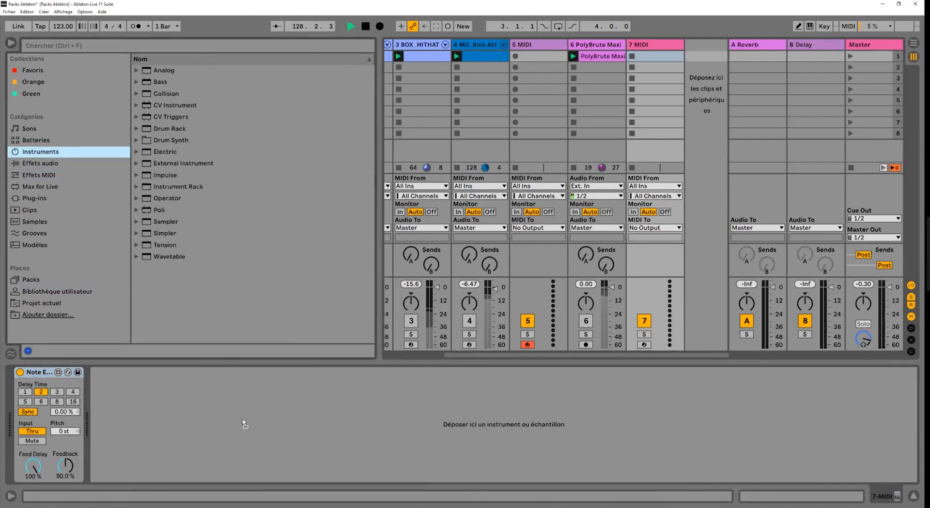
Load the Wavetable instrument after Note Echo on track 7, and switch Note Echo off and on again.
key("Up")
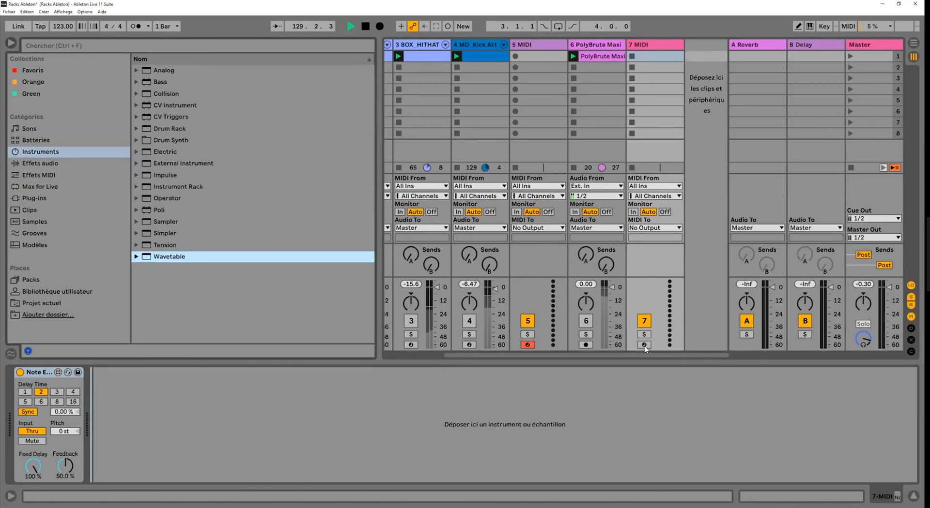
key("Return")
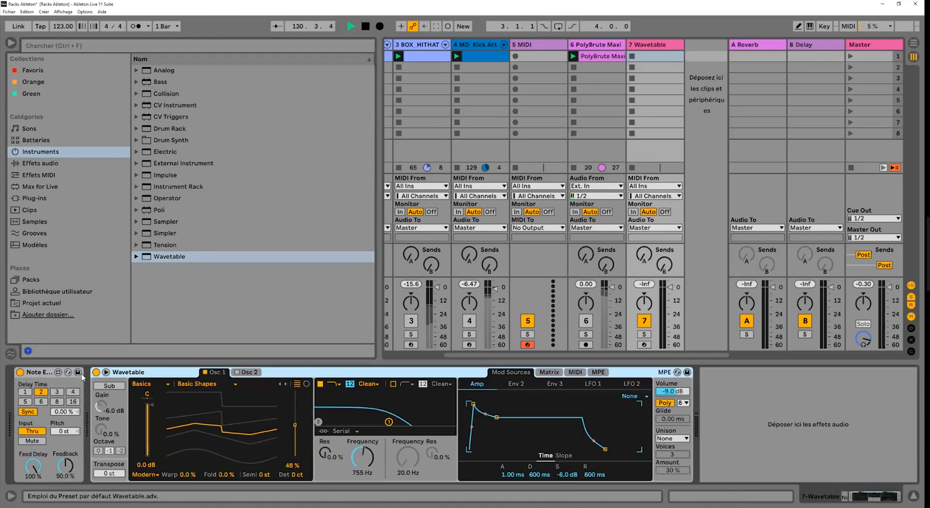
left_click(21, 372)
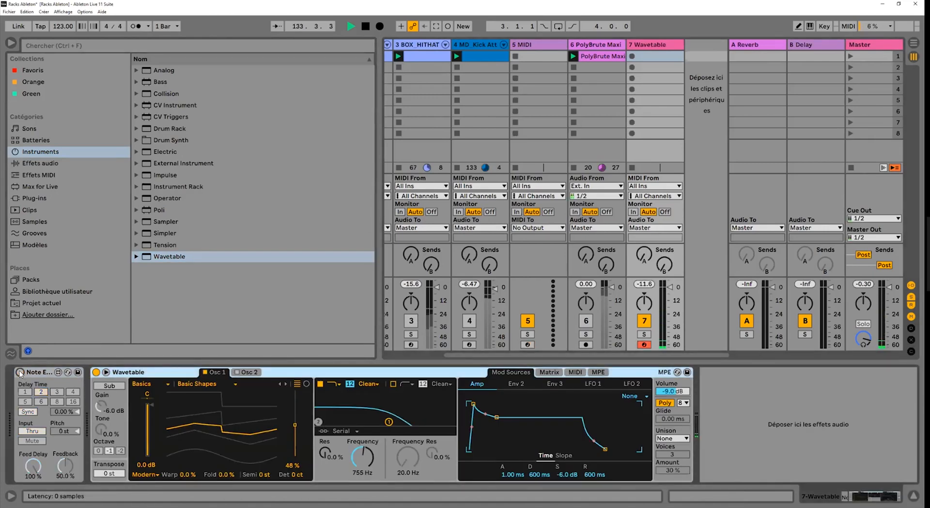
left_click(20, 373)
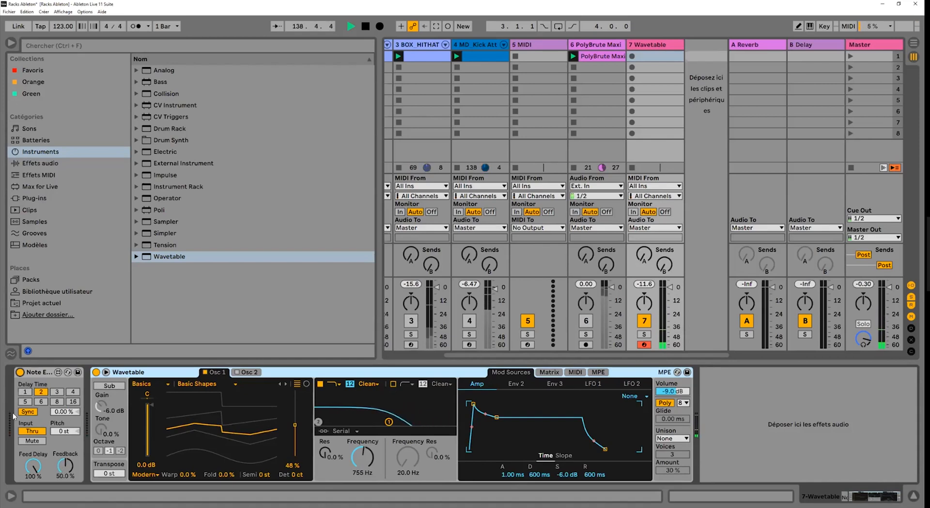
Set Note Echo's Delay Time to 1 and Feedback to 29.5 %, trying Pitch at +8 st before returning it to 0 st.
left_click(25, 392)
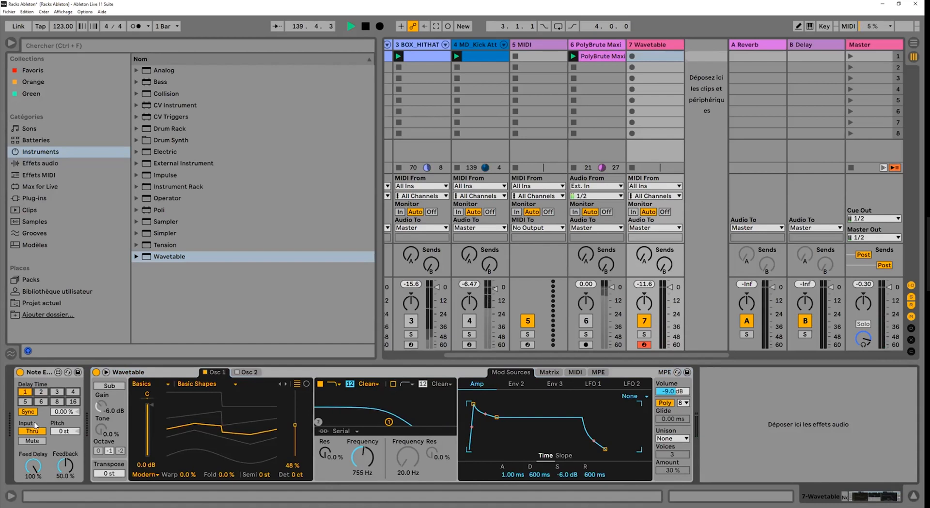
mouse_move(64, 433)
left_mouse_down()
mouse_move(64, 417)
mouse_move(64, 446)
mouse_move(64, 422)
left_mouse_up()
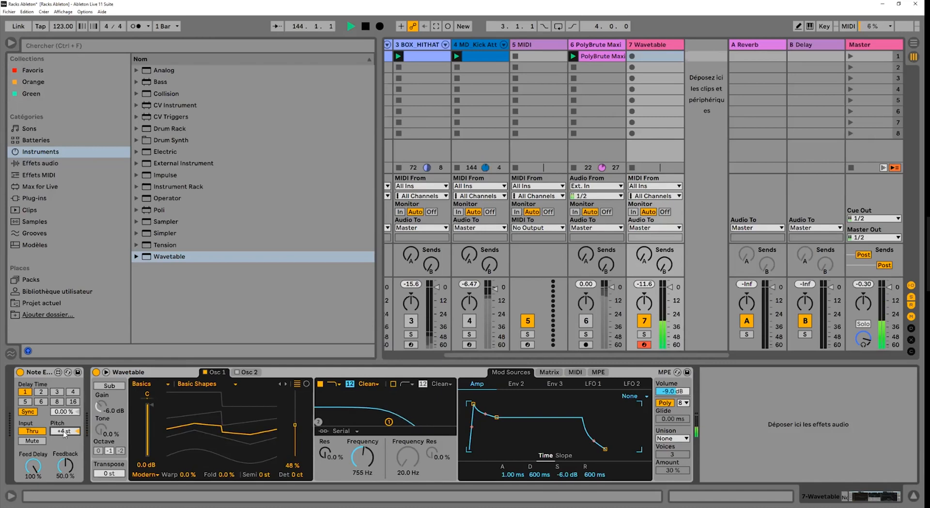
left_click(65, 466)
left_click_drag(65, 466, 58, 442)
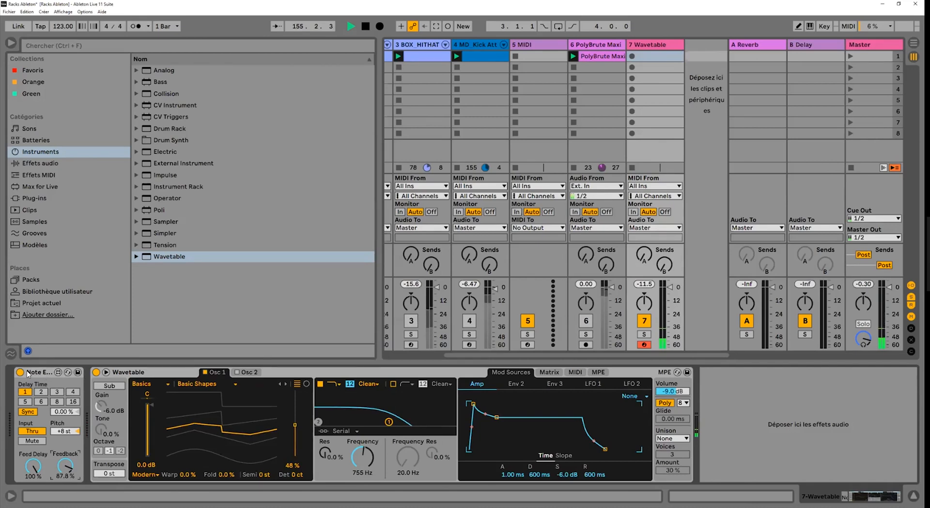
left_click(42, 372)
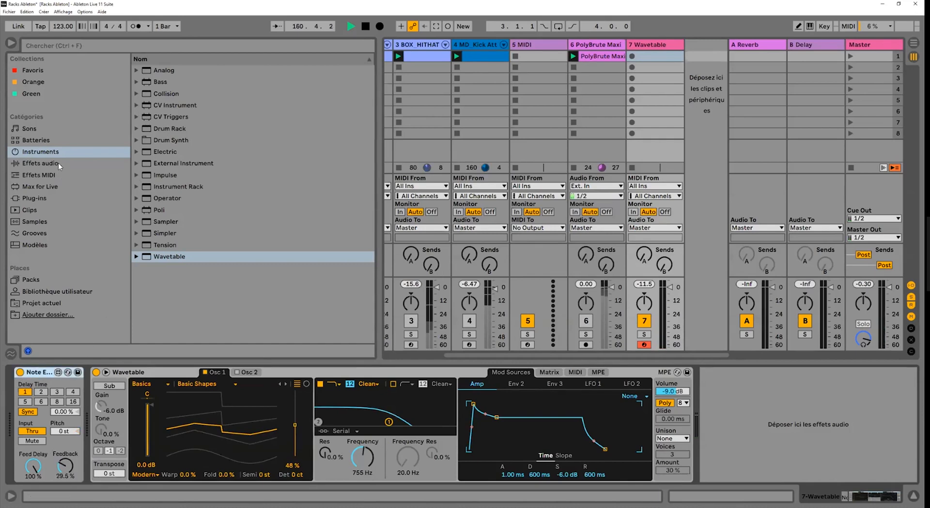
Add the Pitch MIDI effect before Wavetable and the Scale effect between Note Echo and Pitch.
left_click_drag(164, 186, 91, 376)
left_click(92, 377)
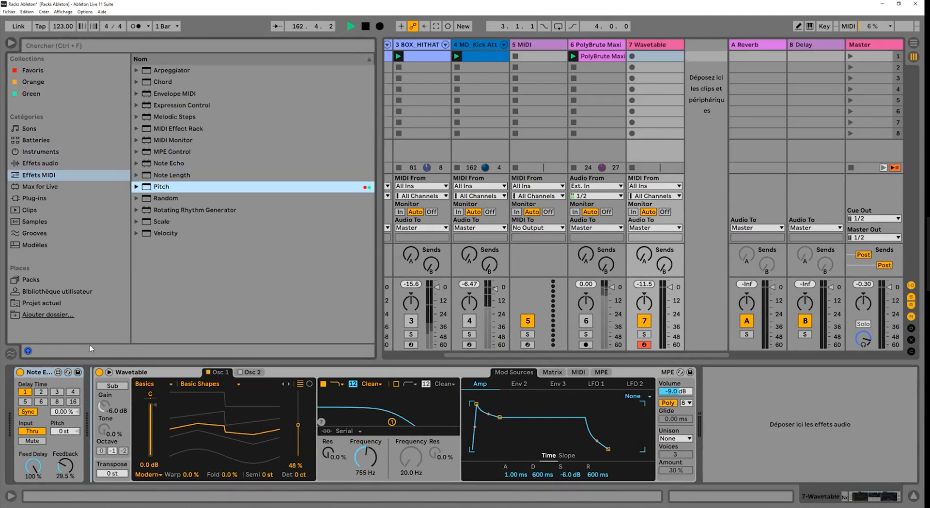
key("Return")
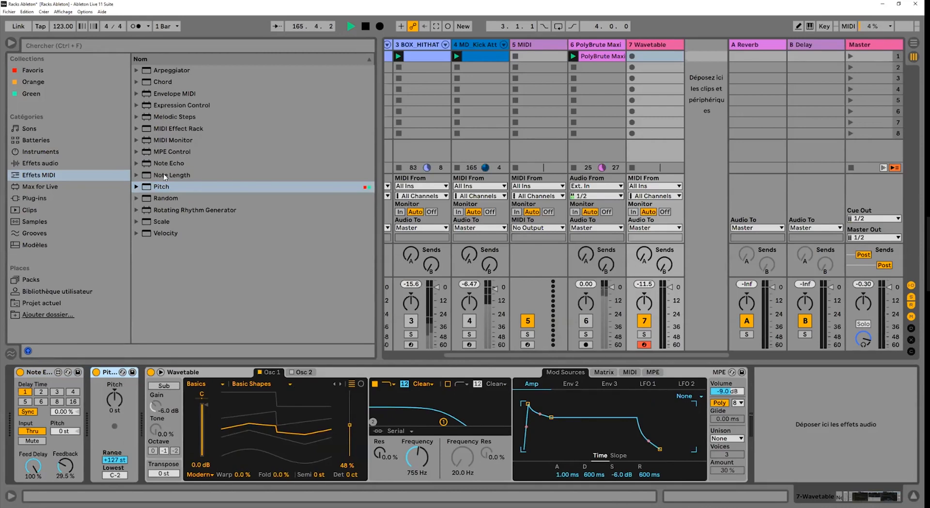
left_click_drag(169, 222, 260, 374)
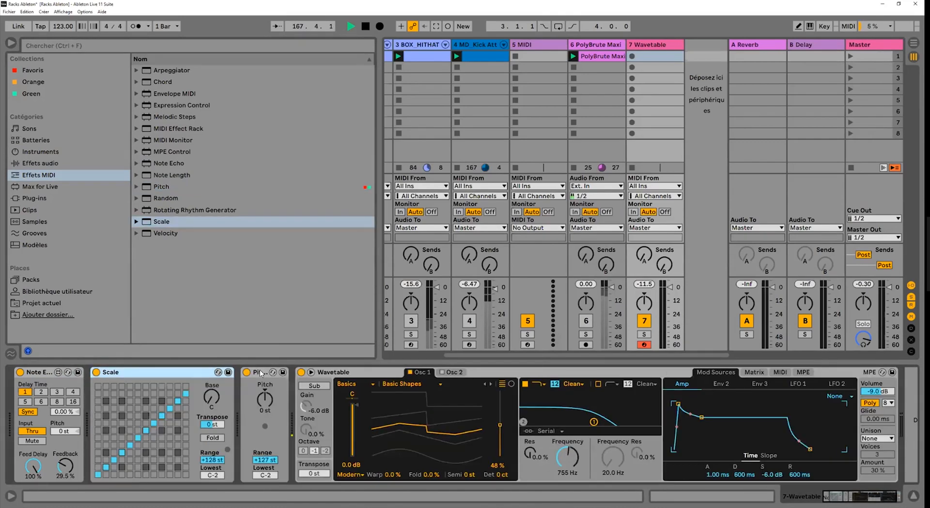
Try the Pitch effect at +15 st and reset it to 0 st.
left_click(255, 374)
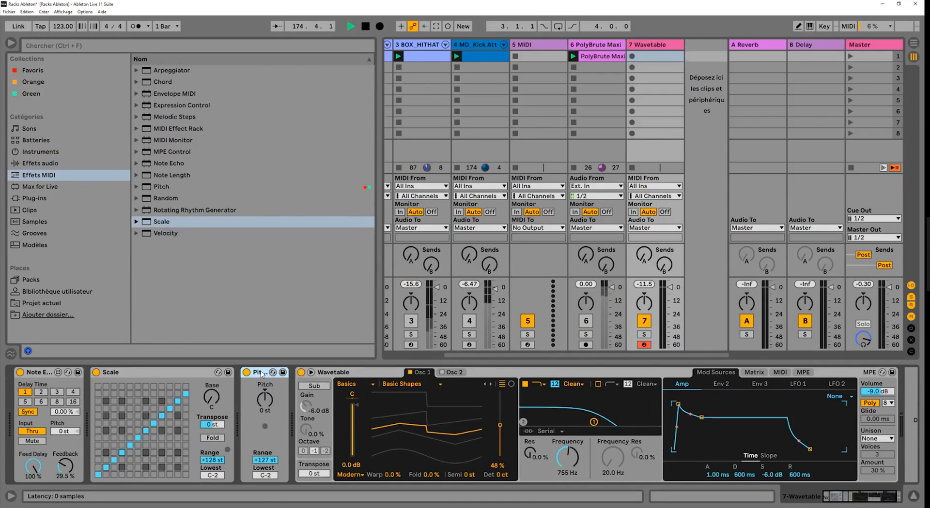
left_click_drag(265, 400, 265, 385)
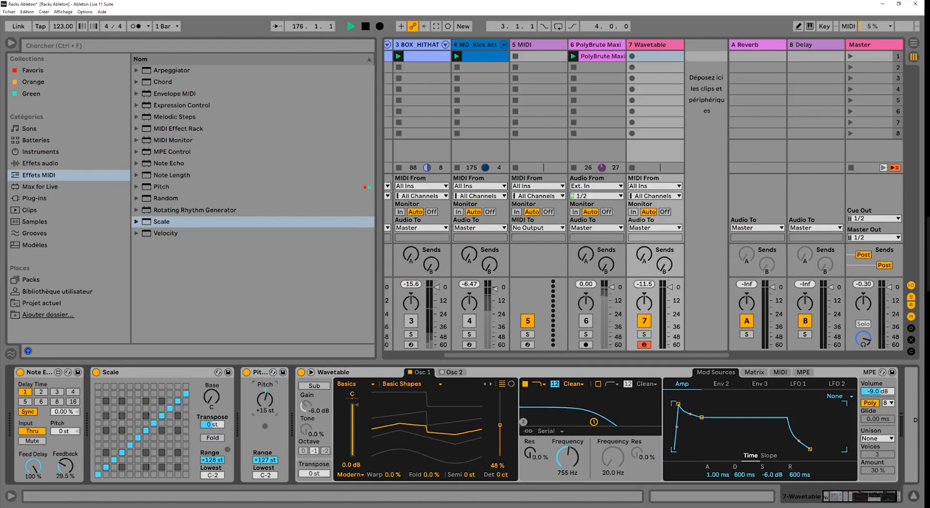
left_click_drag(264, 385, 289, 418)
key("Delete")
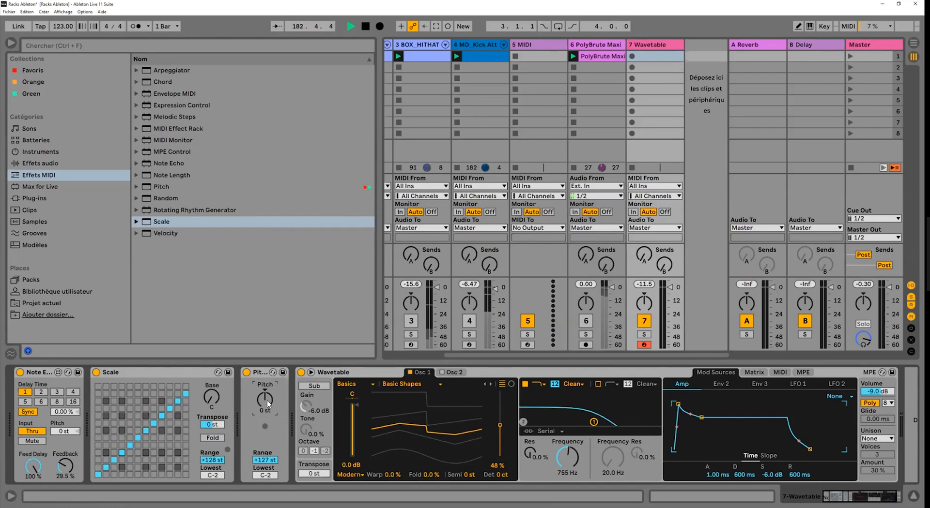
Group the Pitch effect into a MIDI Effect Rack and show the rack's chain list.
left_click(259, 376)
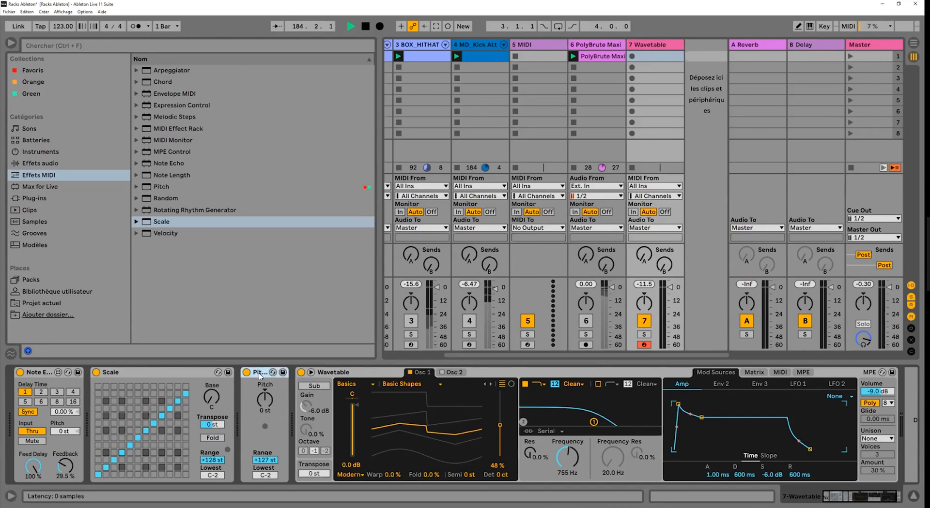
right_click(259, 377)
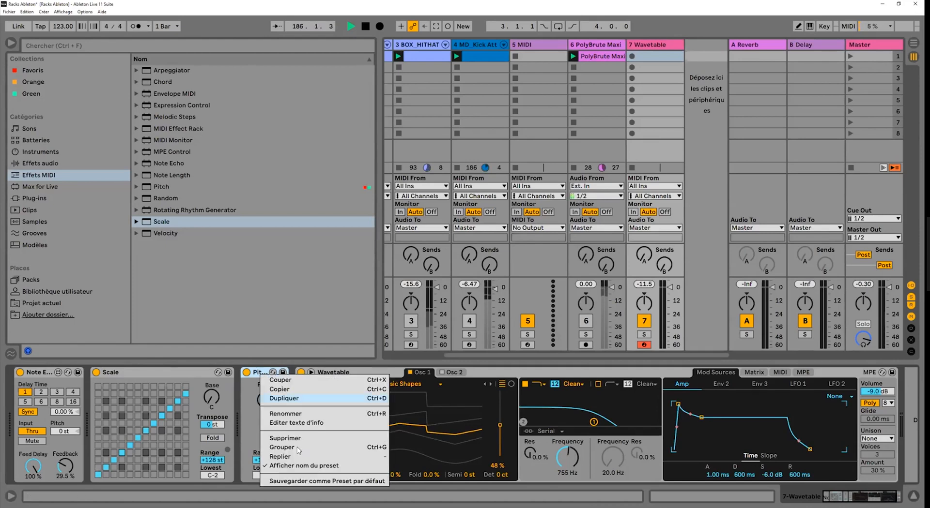
key("Return")
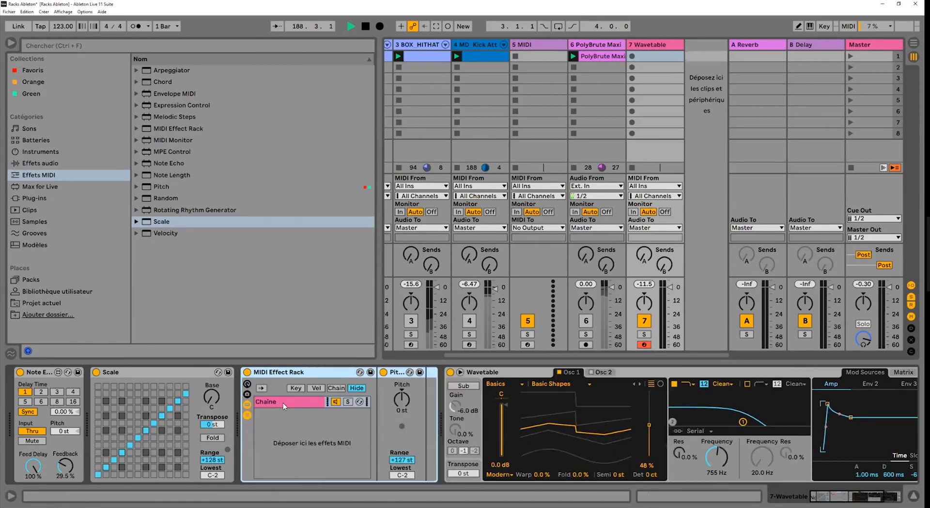
Duplicate the MIDI Effect Rack's chain until the rack holds five chains.
left_click(284, 406)
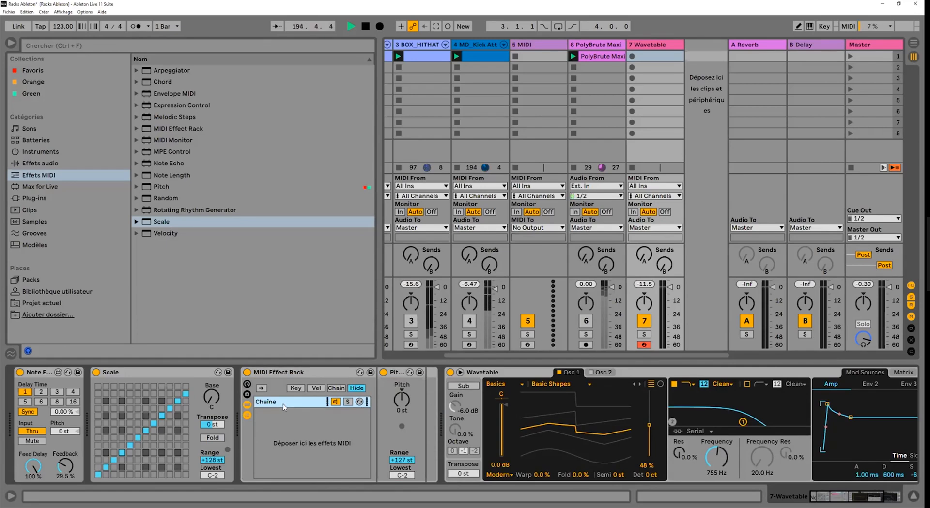
key("ctrl+d")
key("ctrl+d")
key("ctrl+d")
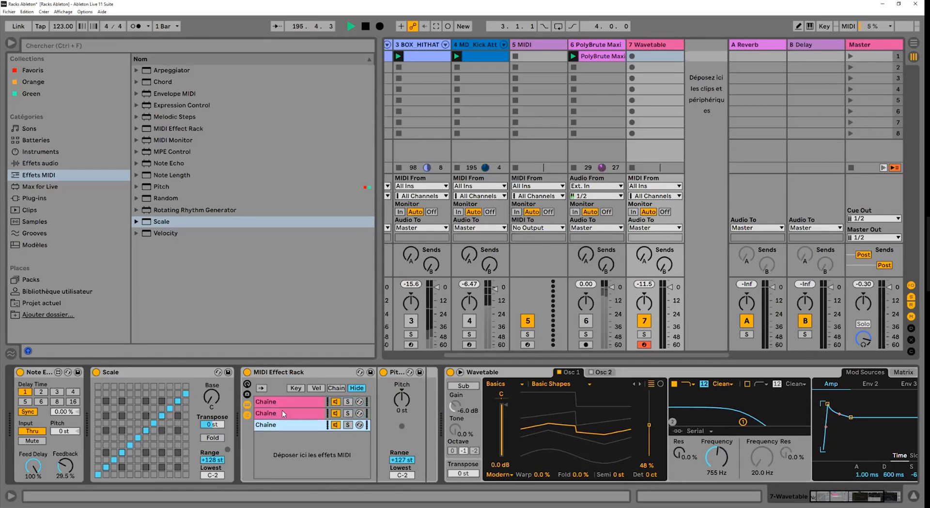
key("ctrl+d")
Set the Pitch effects of the rack's five chains, in order, to -24, -12, 0, +12 and +24 st.
left_click(293, 403)
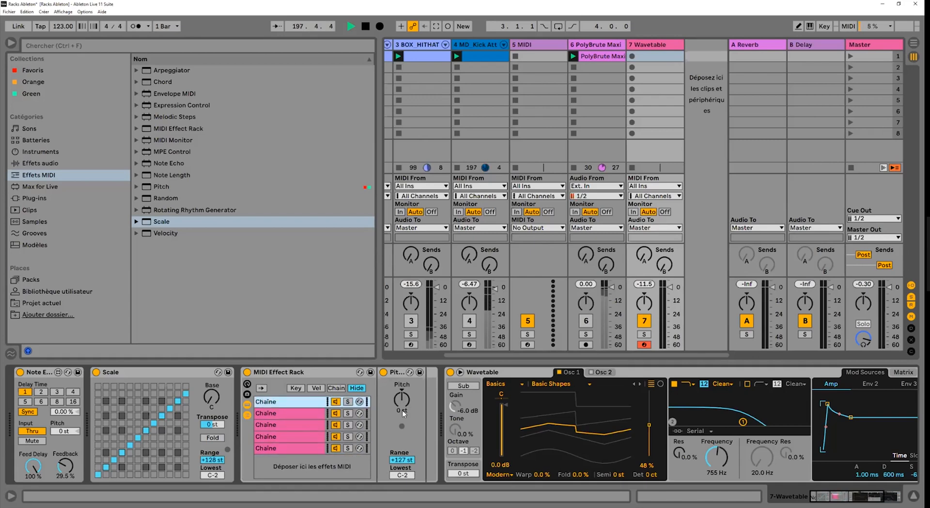
mouse_move(403, 414)
left_mouse_down()
mouse_move(394, 421)
mouse_move(398, 412)
left_mouse_up()
key("Down")
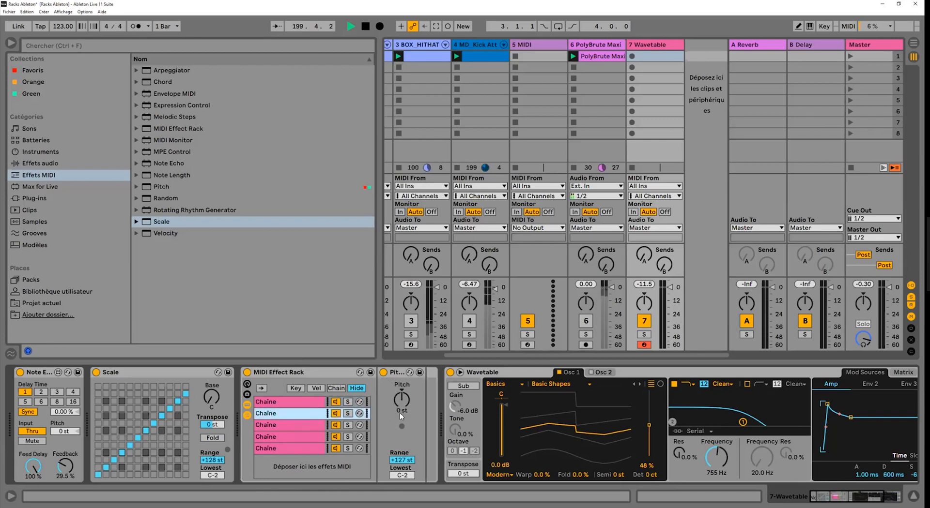
left_click(400, 416)
type("-12")
key("Return")
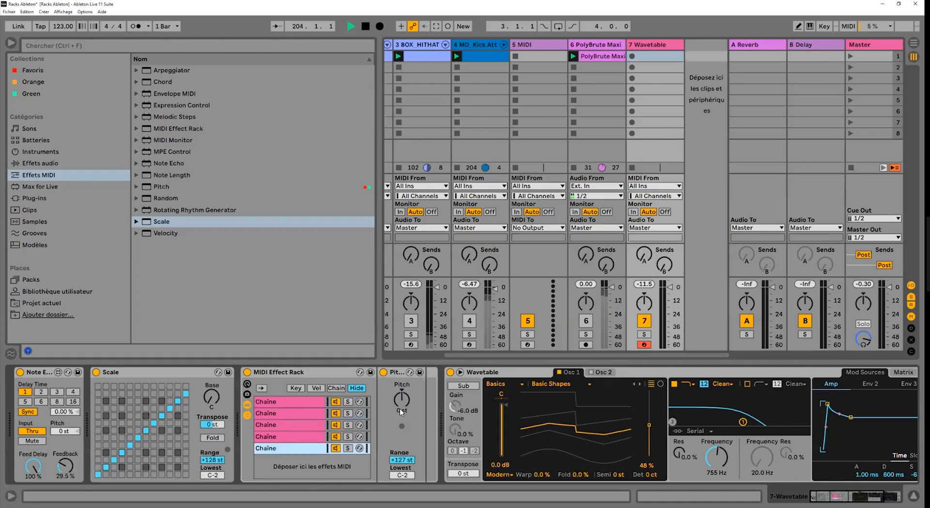
left_click_drag(400, 412, 400, 395)
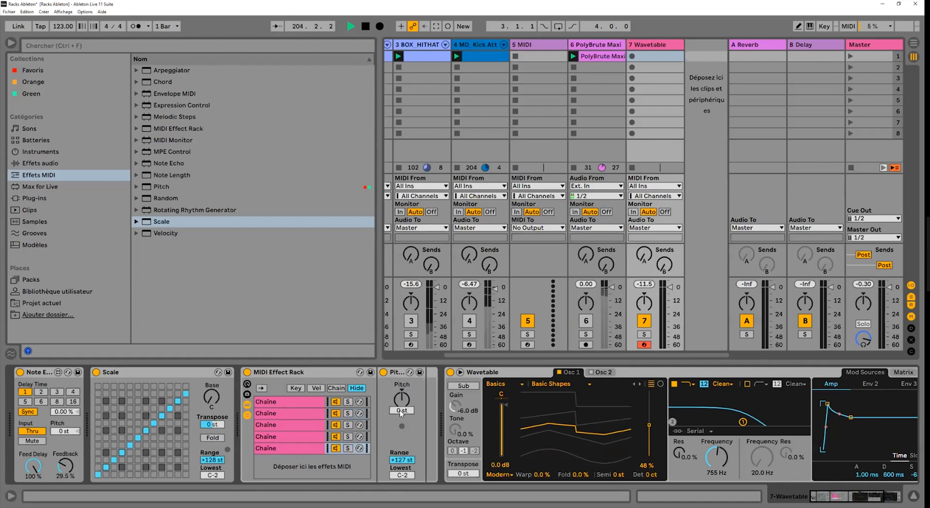
left_click(296, 414)
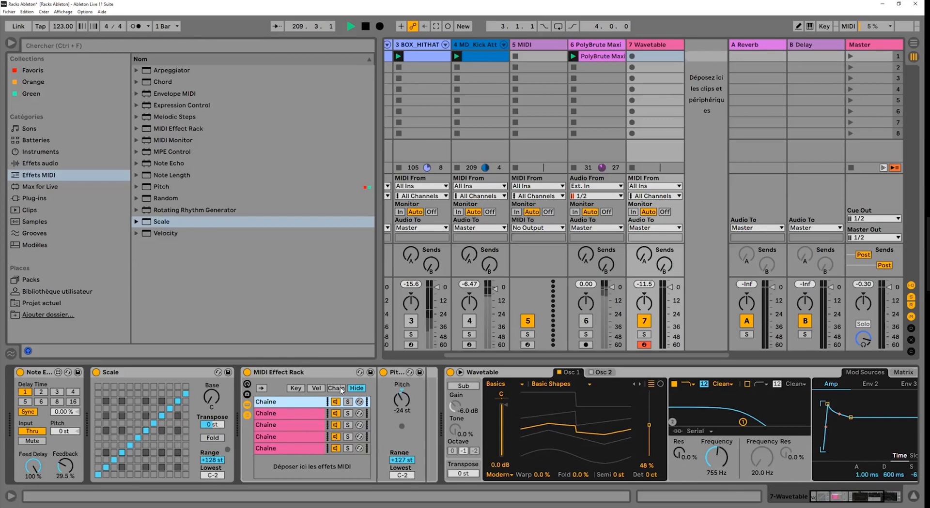
Show the chain zones and stagger the five chains one step apart, at positions 0, 1, 2, 3 and 4.
left_click(336, 387)
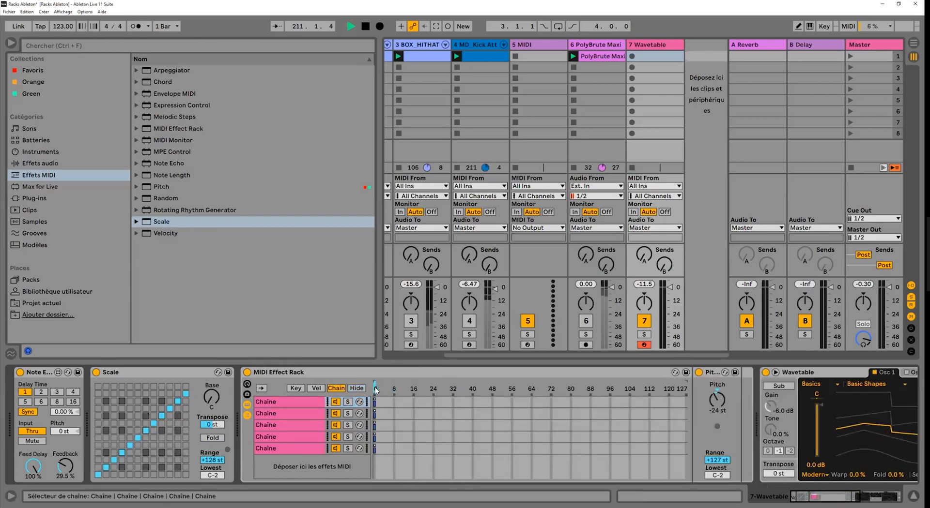
left_click(379, 413)
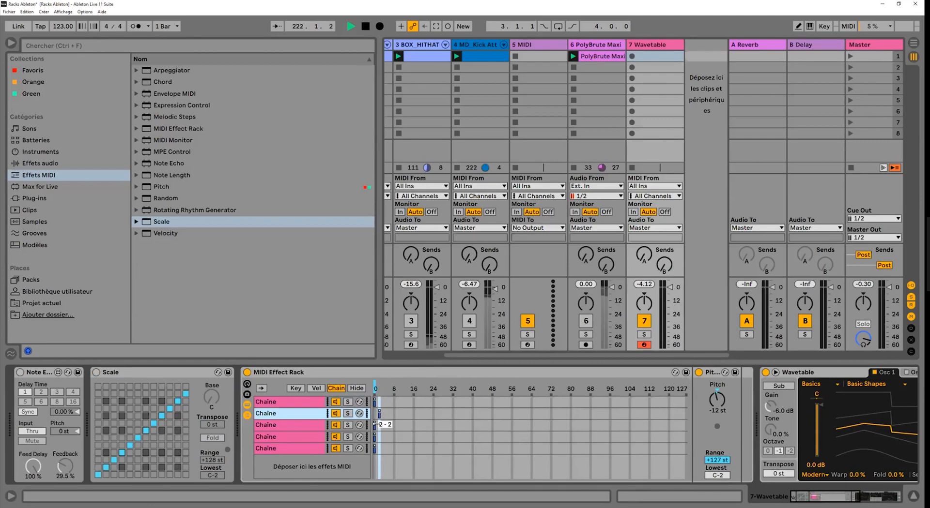
left_click(376, 425)
left_click_drag(376, 439, 384, 448)
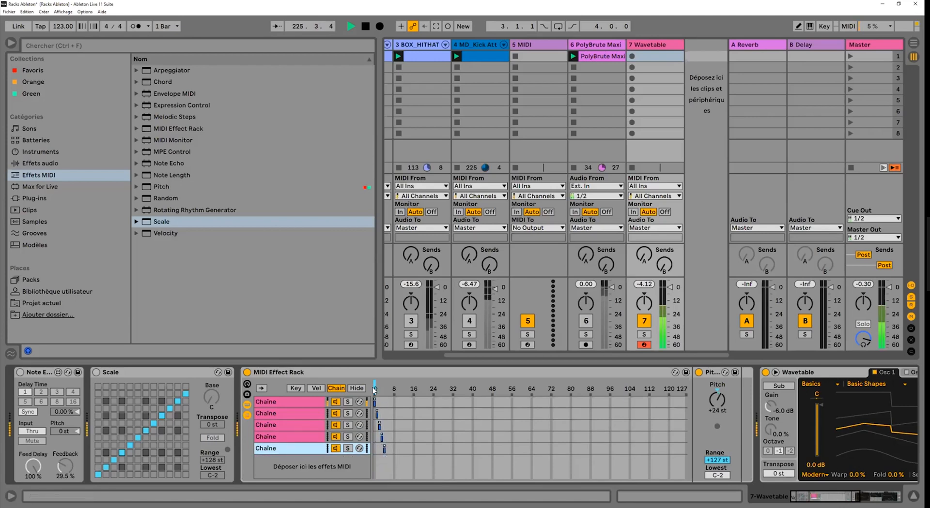
Map the rack's chain selector to Macro 1 and try the macro across the chains.
mouse_move(374, 388)
left_mouse_down()
mouse_move(384, 388)
mouse_move(376, 390)
left_mouse_up()
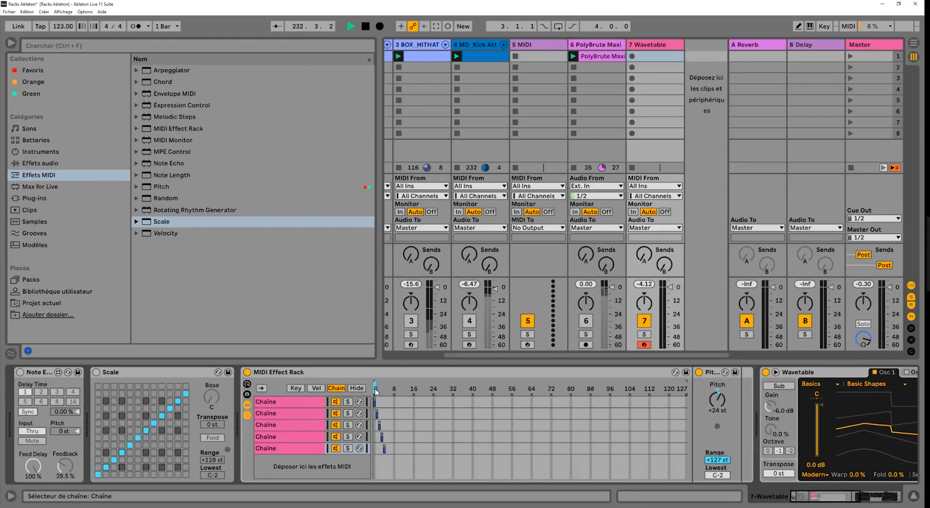
right_click(376, 390)
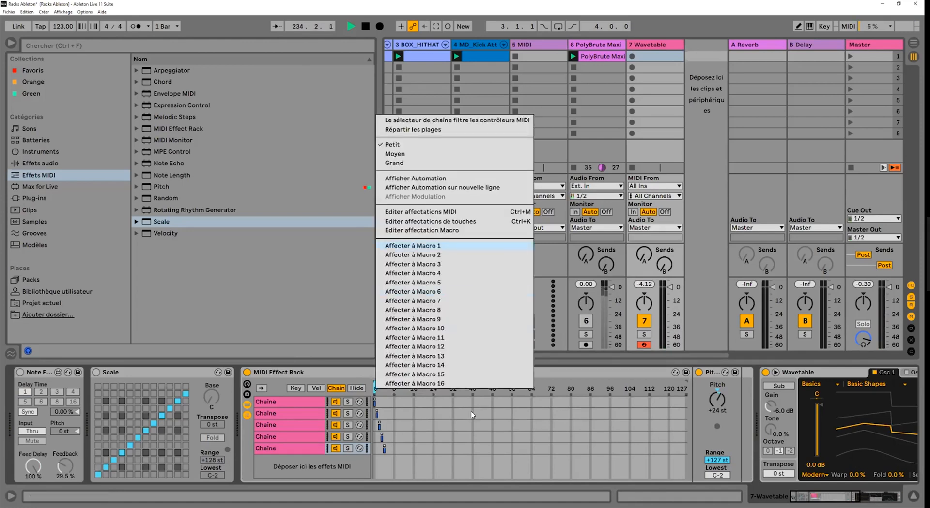
key("Return")
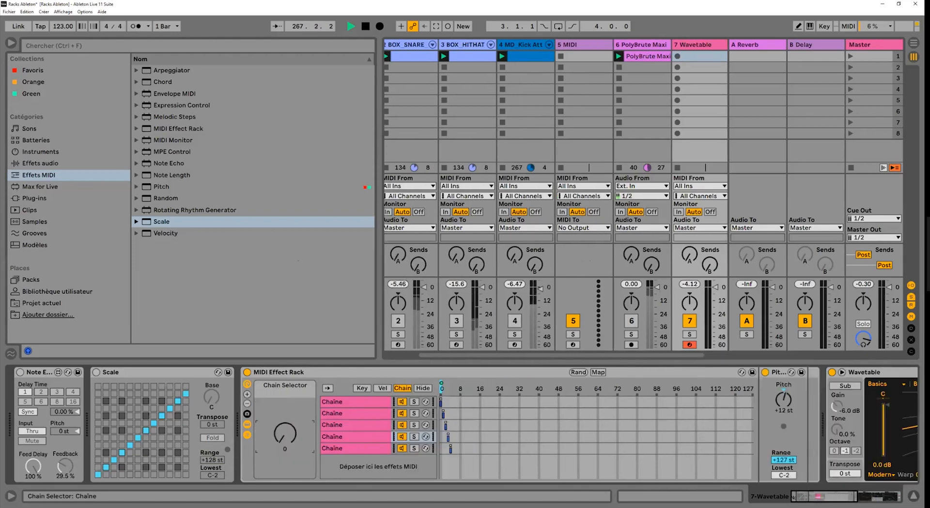
left_click_drag(284, 434, 285, 433)
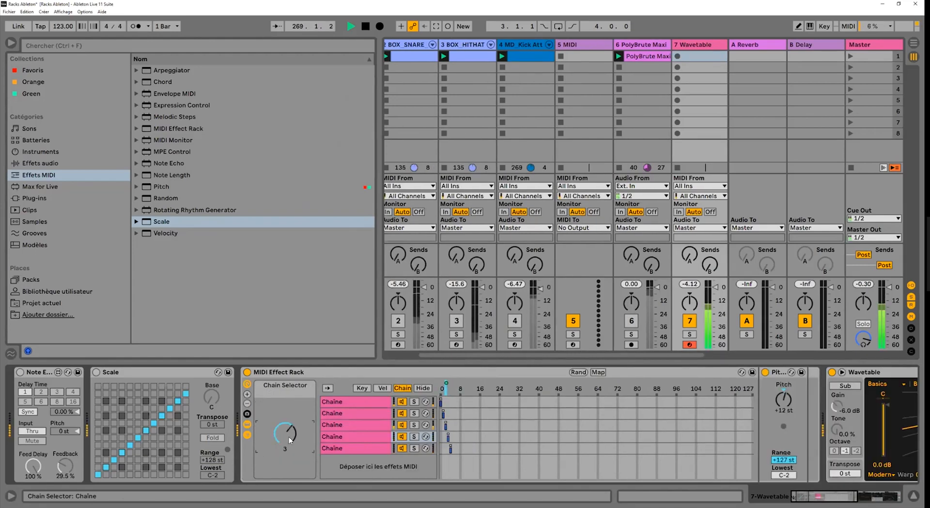
Collapse the rack to its Chain Selector macro and save it to the user library as MD_OCTAVER.
left_click(247, 436)
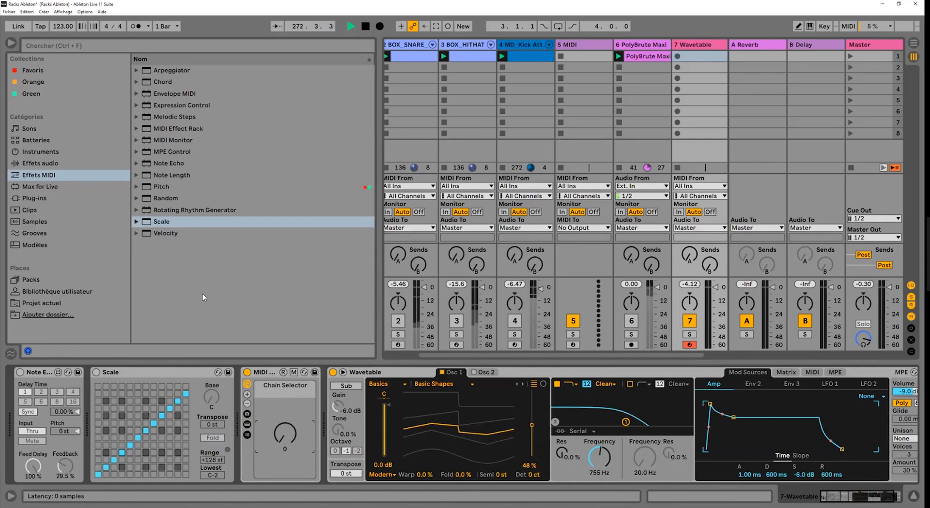
type("MD")
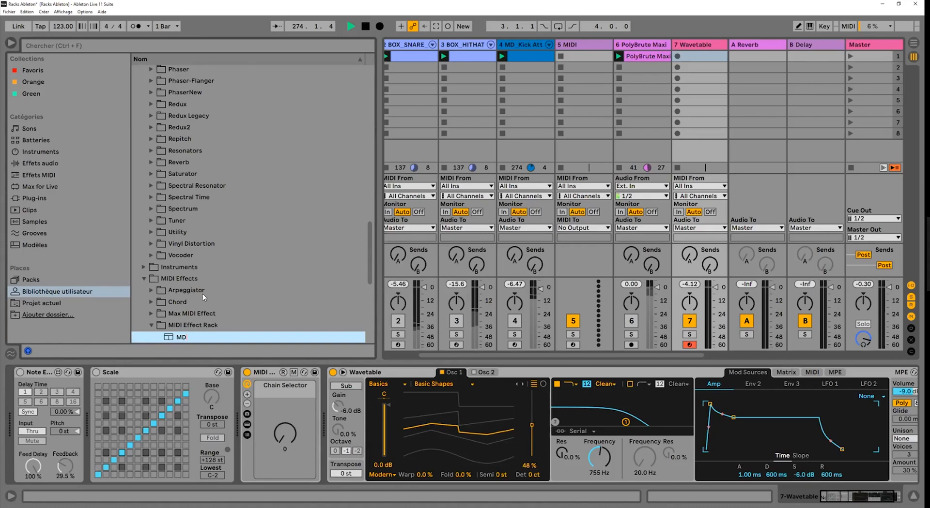
type("_OCTAVER")
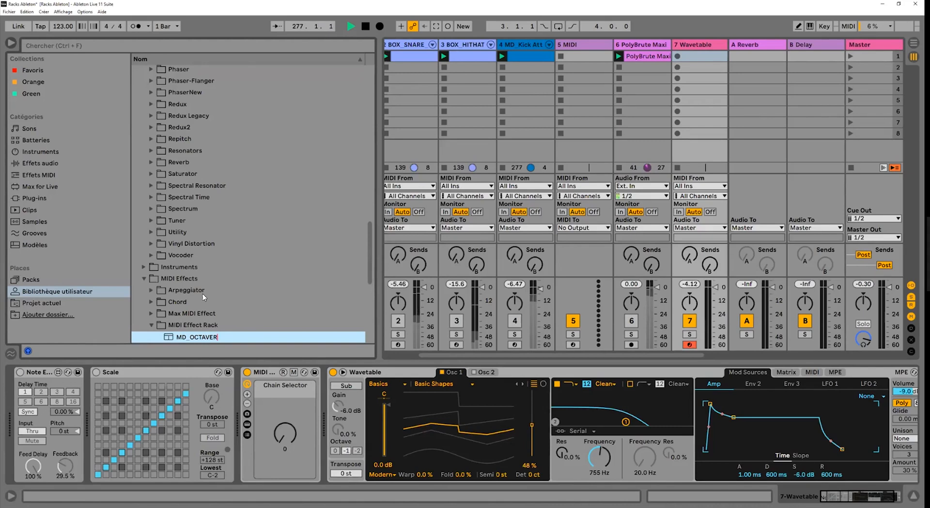
Group the Scale effect into a new MIDI Effect Rack with its chain list shown.
left_click(143, 375)
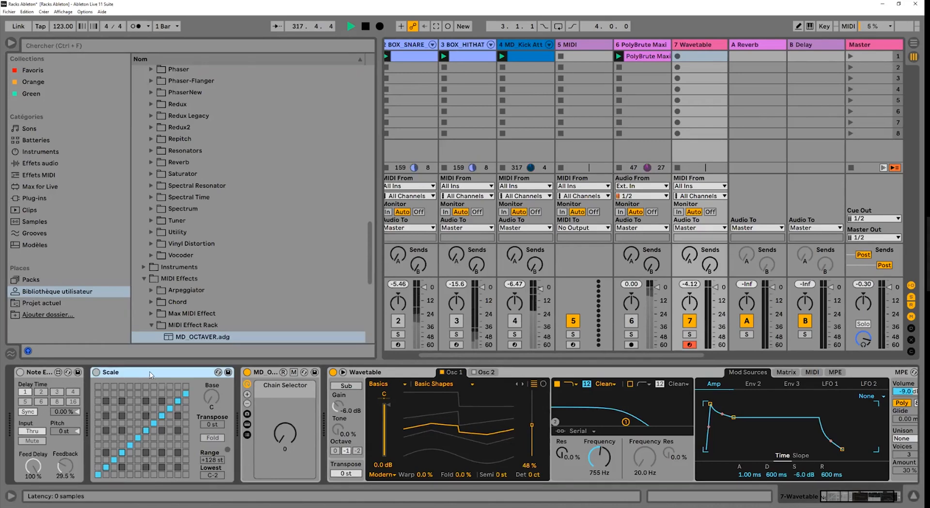
right_click(131, 373)
key("Escape")
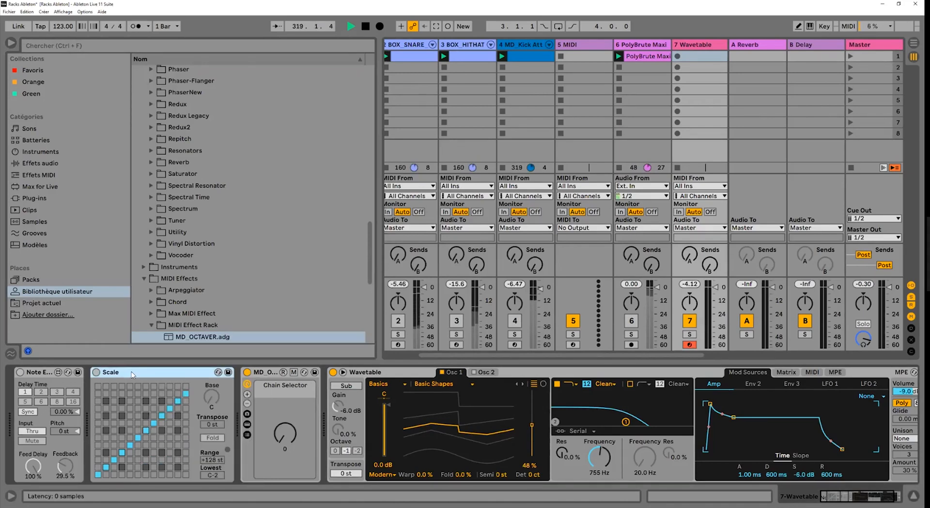
right_click(162, 452)
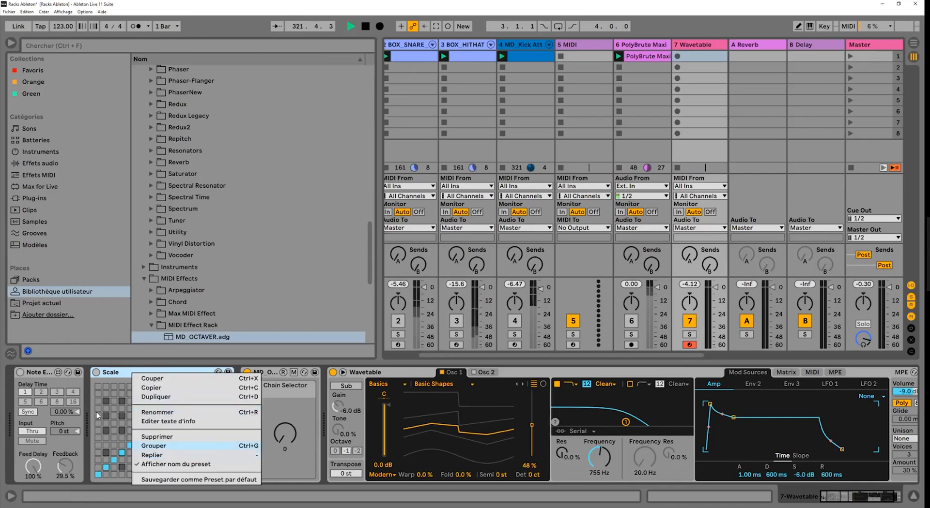
key("Return")
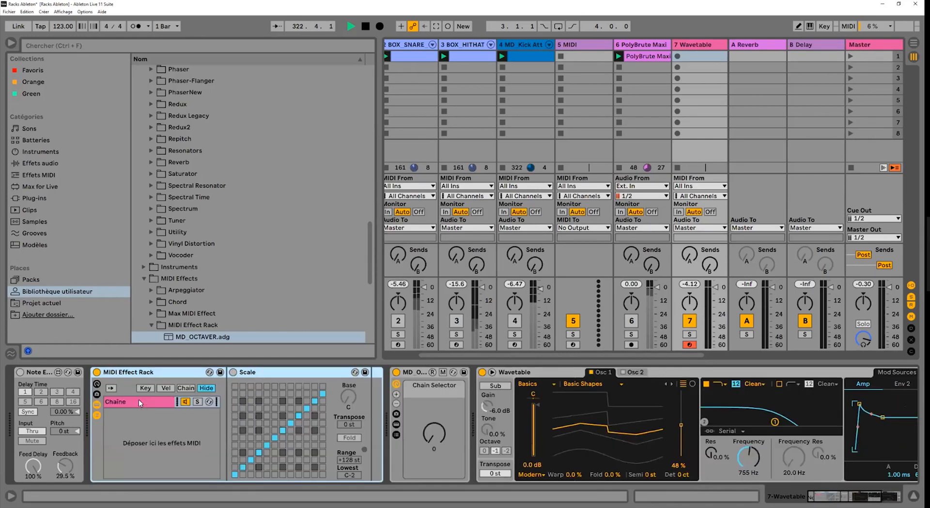
Duplicate the Scale chain until the new MIDI Effect Rack holds seven chains.
left_click(139, 401)
key("ctrl+d")
key("ctrl+d")
key("ctrl+d")
key("ctrl+d")
key("ctrl+d")
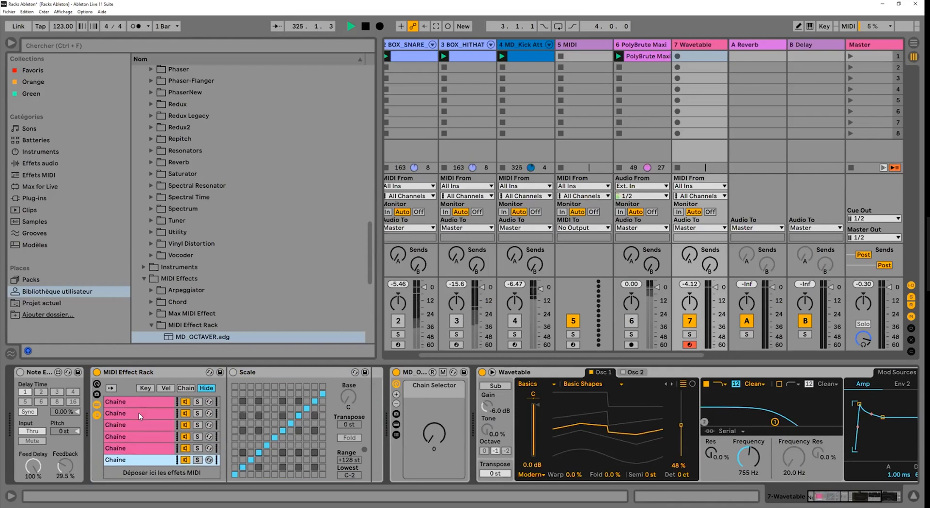
key("Down")
key("Down")
key("Down")
key("Down")
key("Down")
key("Down")
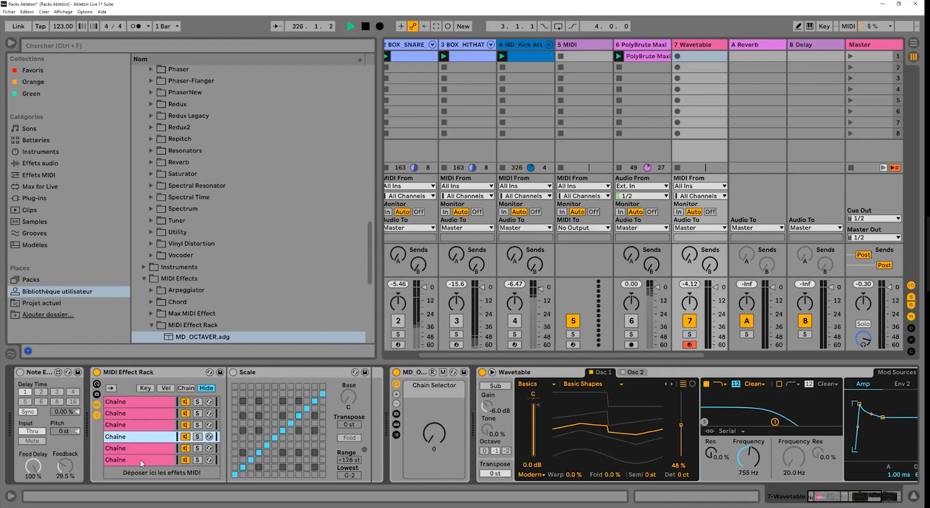
key("ctrl+d")
Go through the rack's chains from the first to the last and activate the Scale effect in each one.
left_click(132, 404)
key("Up")
key("Up")
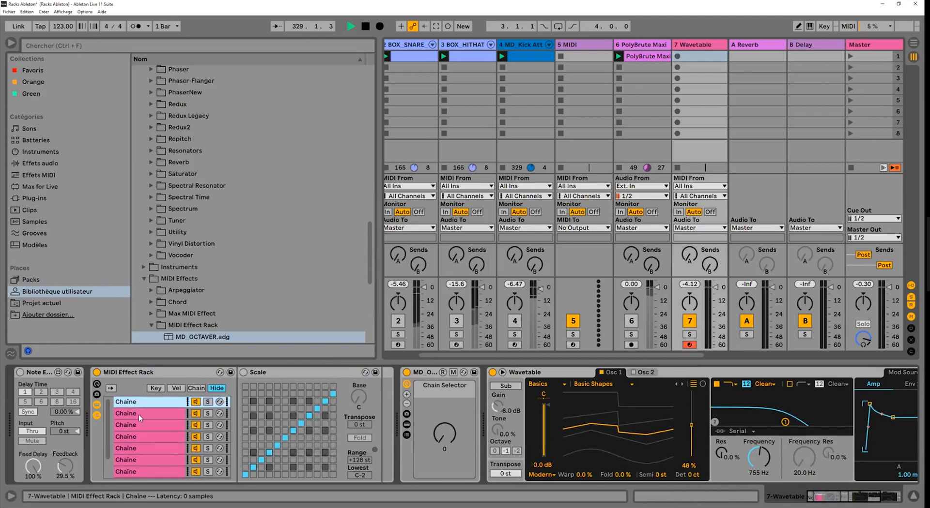
left_click(243, 372)
left_click(167, 414)
left_click(166, 427)
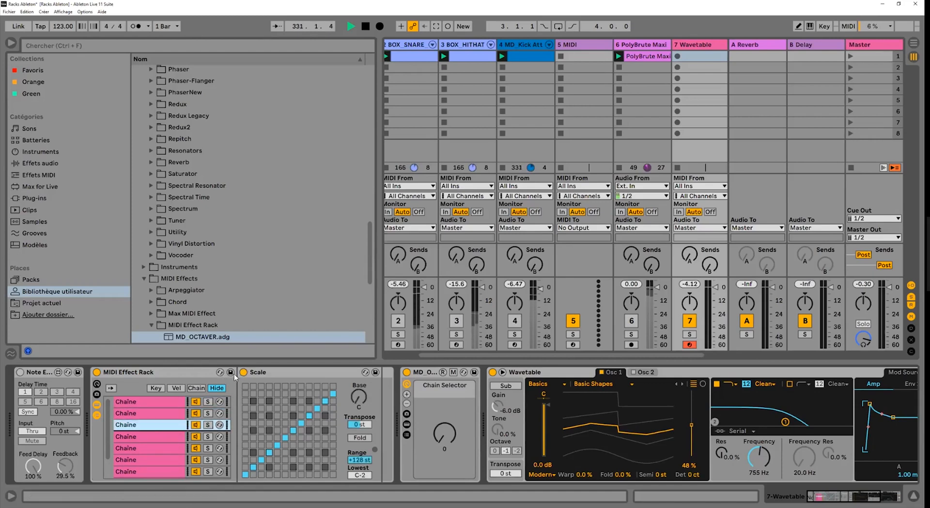
left_click(170, 437)
left_click(170, 447)
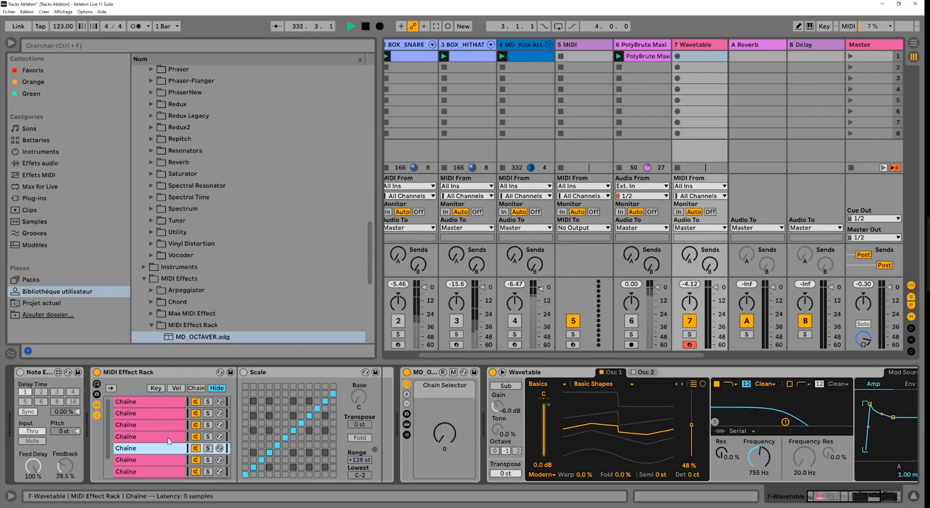
left_click(163, 461)
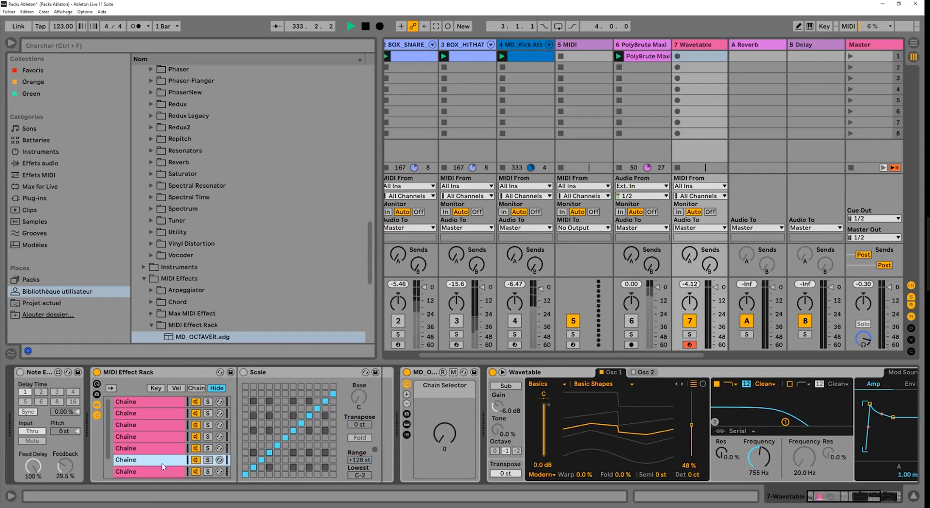
left_click(243, 373)
key("Down")
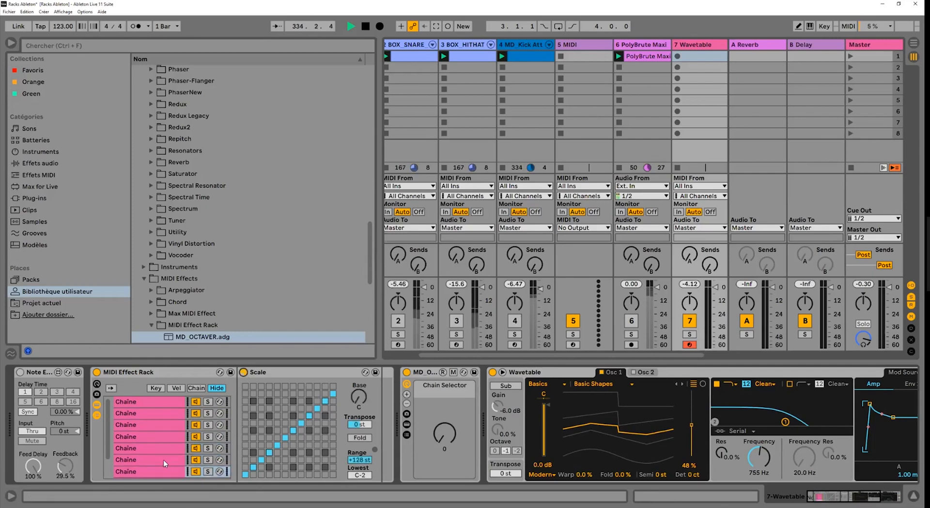
left_click(244, 372)
key("Down")
left_click(250, 372)
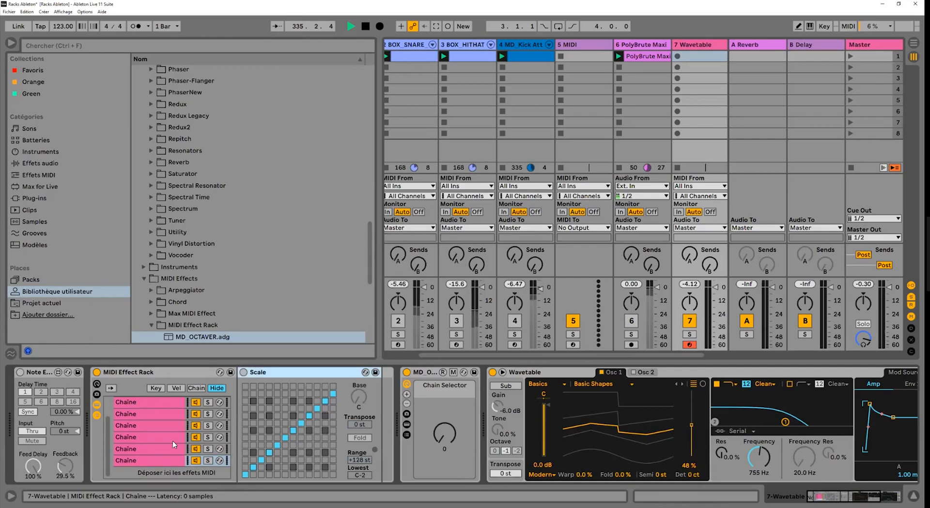
key("ctrl+z")
key("ctrl+z")
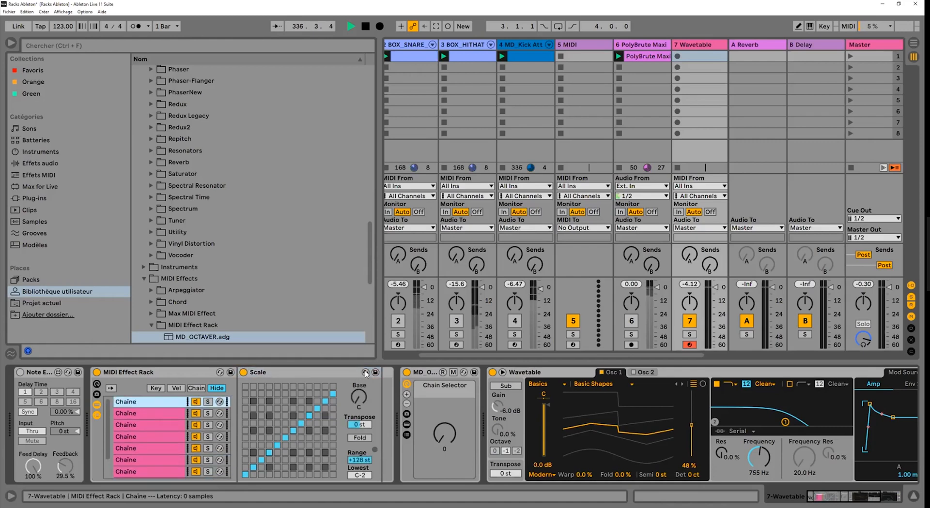
Hot-swap the Major preset into the first chain's Scale effect and the Minor preset into the second chain's.
key("q")
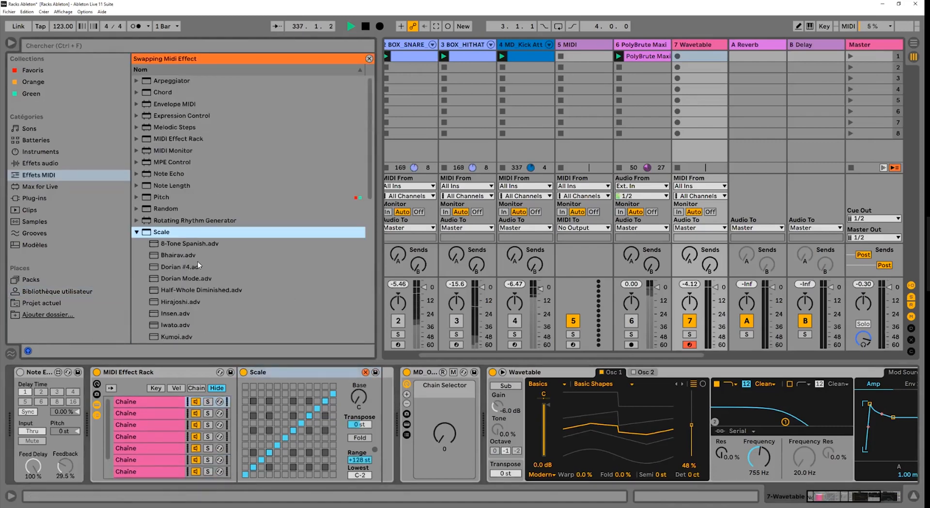
scroll(191, 242, "down", 4)
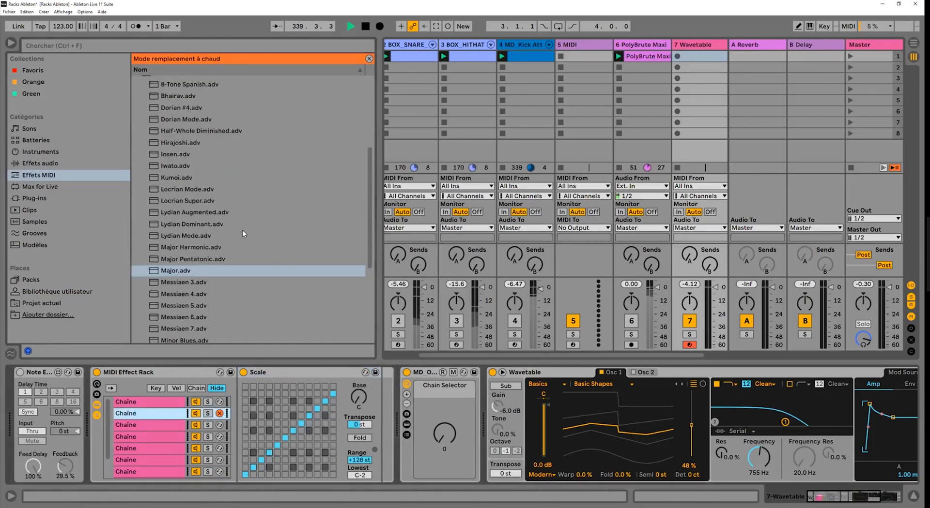
scroll(243, 231, "up", 6)
scroll(197, 213, "down", 3)
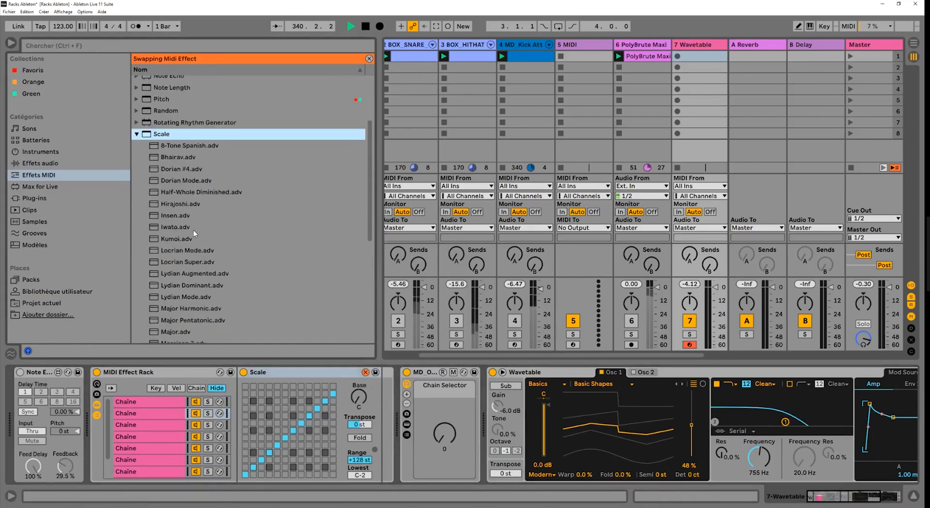
scroll(184, 238, "down", 5)
scroll(174, 305, "down", 1)
left_click(175, 300)
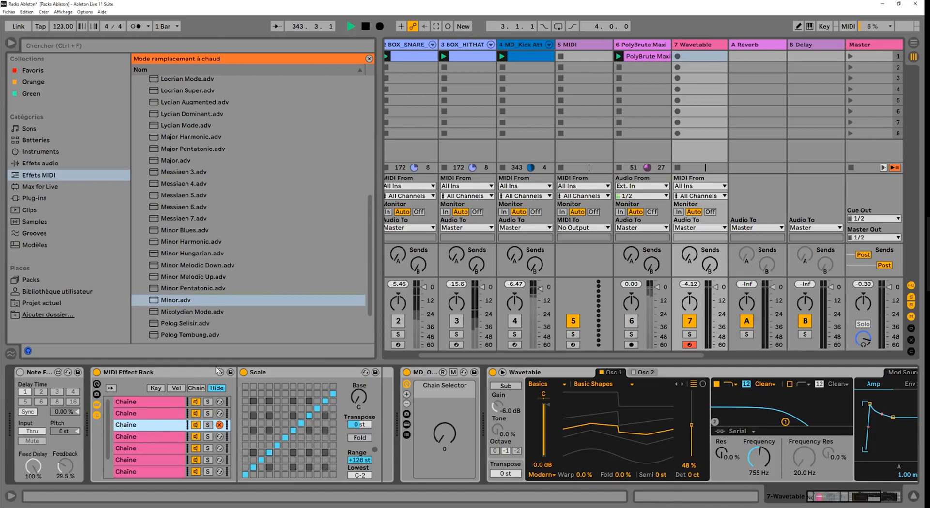
Hot-swap the Dorian Mode preset into the third chain's Scale effect and Locrian Mode into the fourth chain's.
scroll(224, 195, "up", 3)
double_click(192, 119)
key("Down")
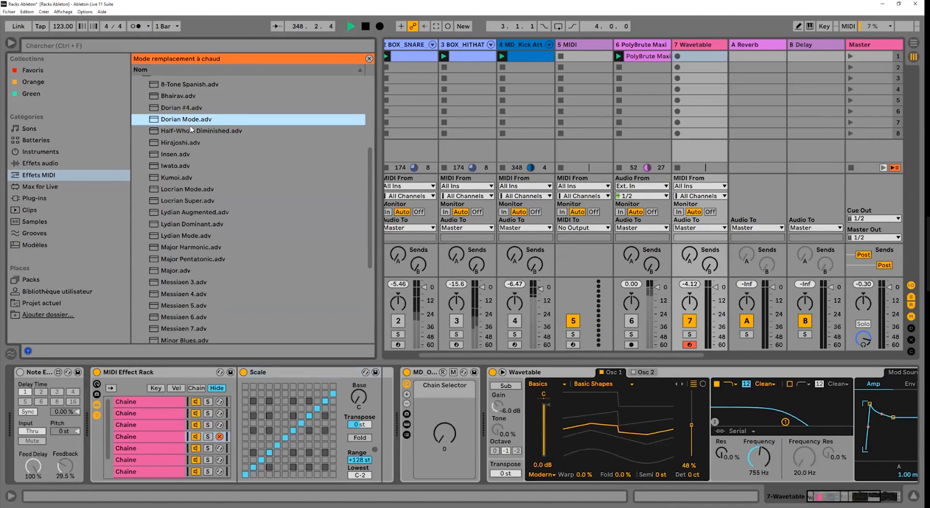
scroll(180, 152, "down", 2)
scroll(185, 155, "up", 1)
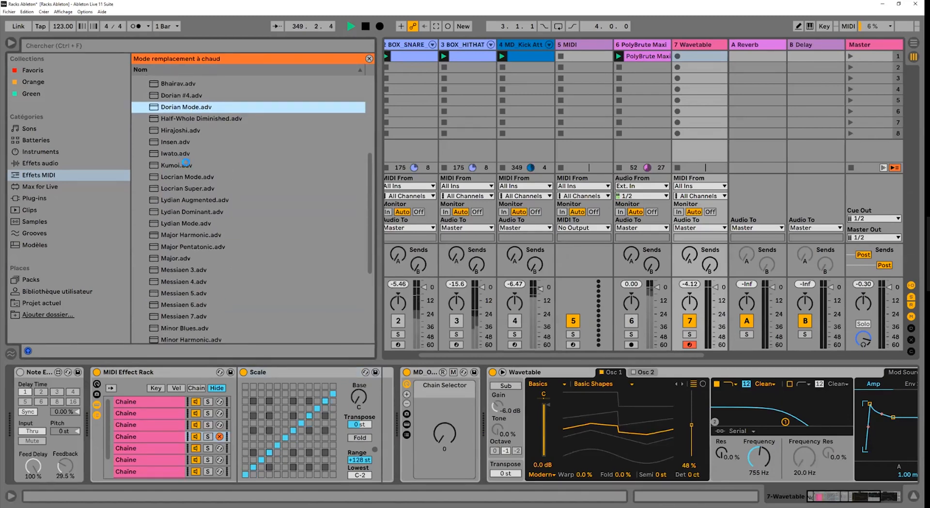
left_click(219, 449)
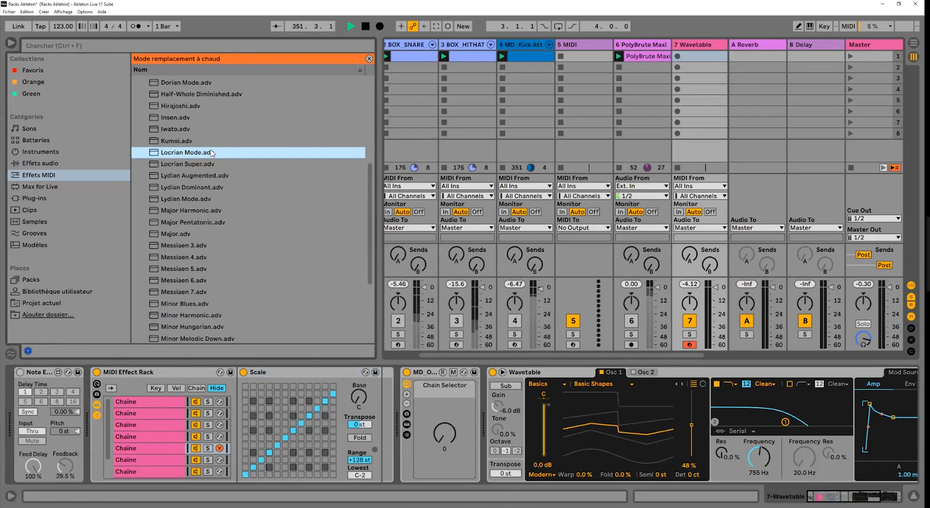
Hot-swap the Lydian Mode preset into the fifth chain's Scale effect and Mixolydian Mode into the sixth chain's.
scroll(196, 157, "down", 2)
key("Down")
key("Down")
key("Down")
key("Down")
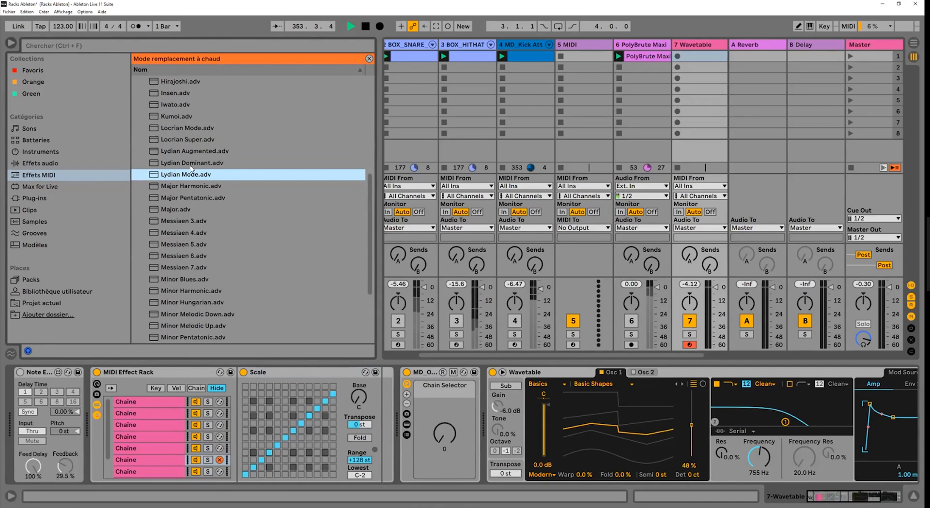
scroll(191, 189, "down", 5)
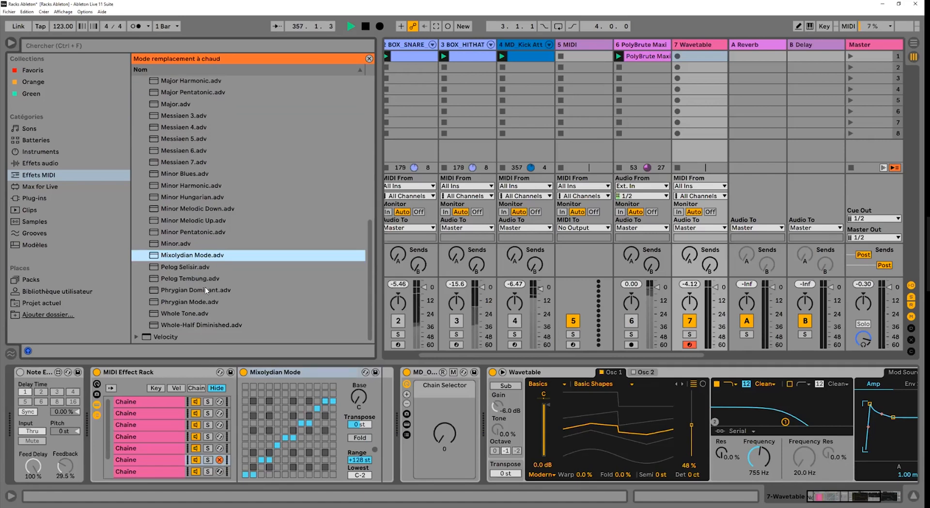
Hot-swap the Whole Tone preset into the seventh chain's Scale effect and Phrygian Mode into the last chain's.
left_click(219, 461)
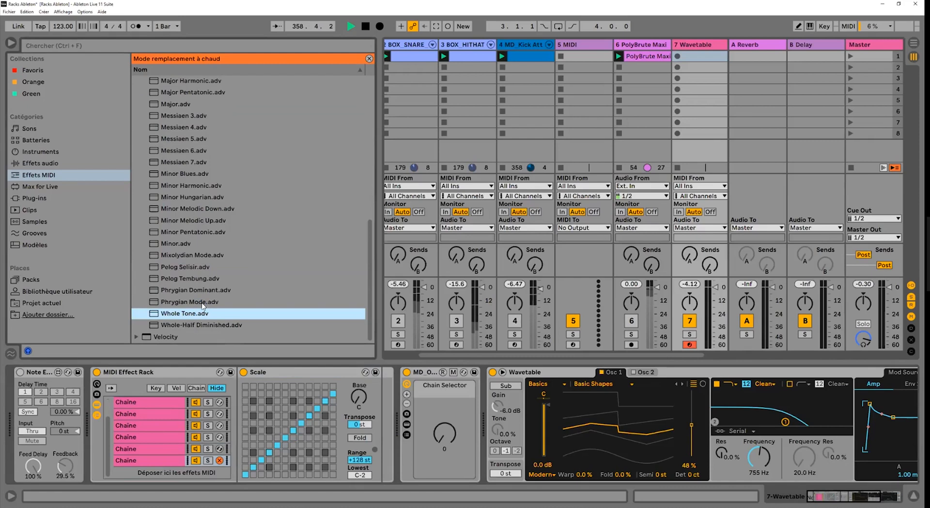
key("Up")
key("Return")
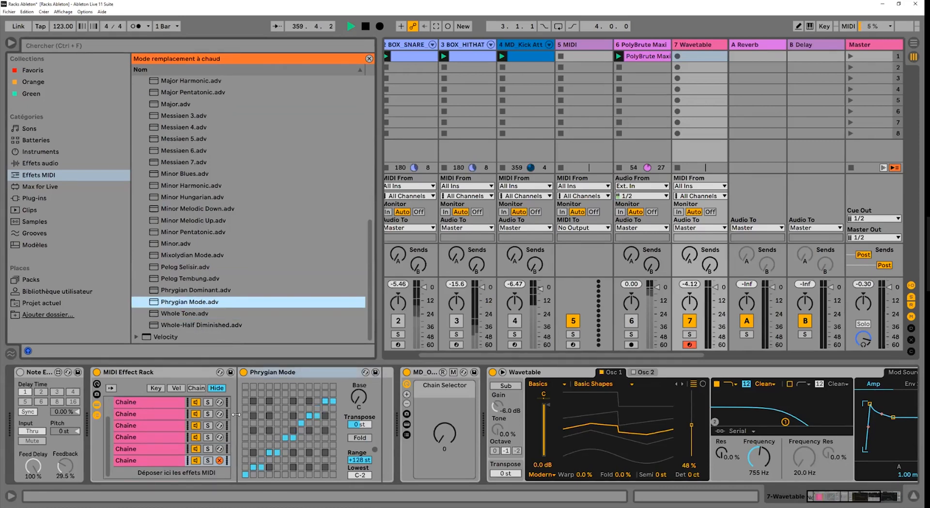
Display the rack's chain zones and shift the second chain's zone to 1 and the third chain's to 2.
left_click(224, 389)
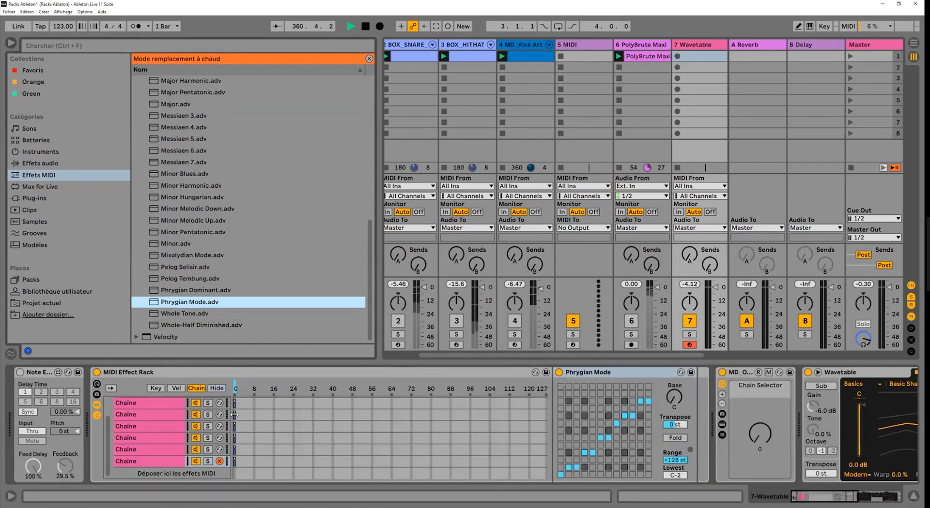
left_click_drag(236, 427, 242, 428)
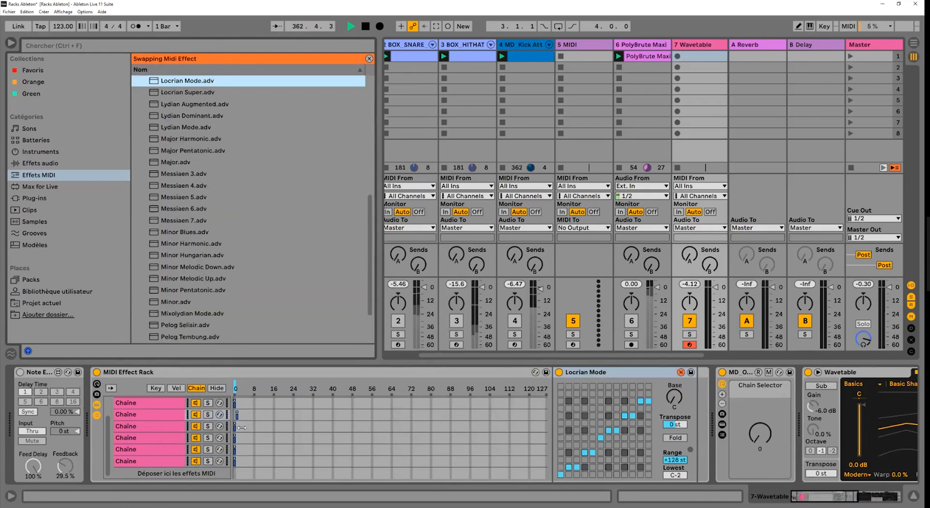
key("Down")
key("Down")
key("Down")
key("Down")
key("Return")
mouse_move(236, 438)
left_mouse_down()
mouse_move(244, 438)
mouse_move(235, 426)
mouse_move(241, 438)
left_mouse_up()
scroll(237, 416, "up", 1)
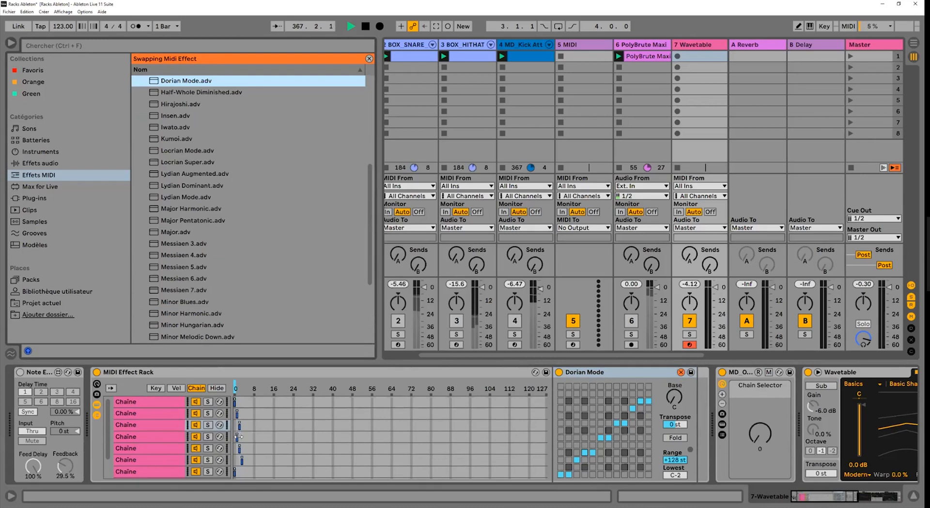
Shift the fourth chain's zone to 3 and the fifth chain's zone to 4.
key("Down")
key("Down")
key("Down")
key("Down")
key("Down")
key("Down")
key("Return")
left_click_drag(239, 438, 244, 450)
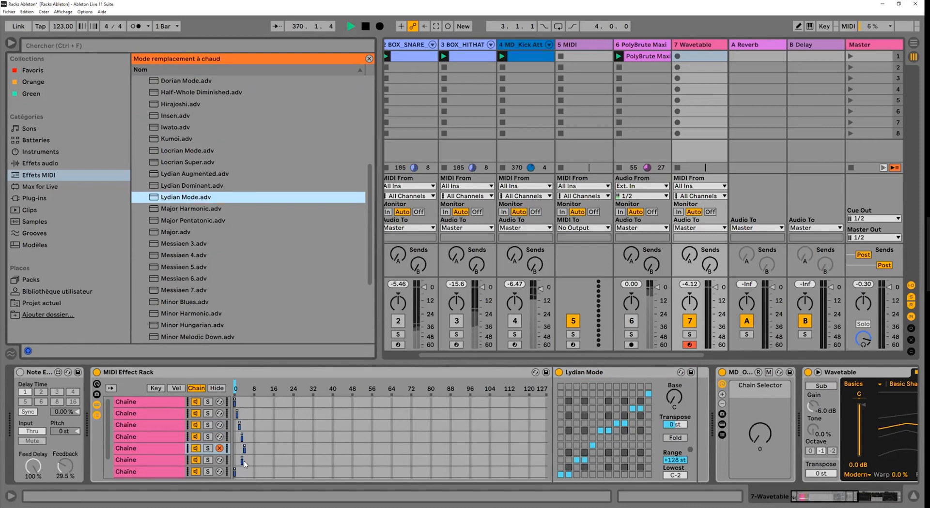
Shift the sixth chain's zone to 5 and the seventh chain's zone to 6.
key("Down")
key("Down")
key("Down")
key("Down")
key("Down")
key("Down")
key("Down")
key("Down")
key("Down")
key("Down")
key("Down")
key("Down")
key("Down")
key("Down")
key("Down")
key("Down")
key("Return")
scroll(235, 462, "up", 1)
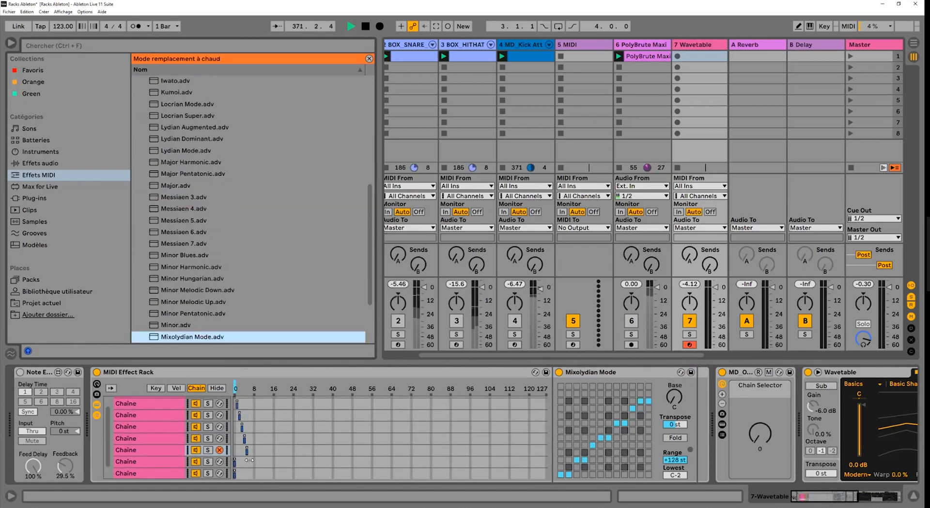
left_click_drag(235, 462, 249, 462)
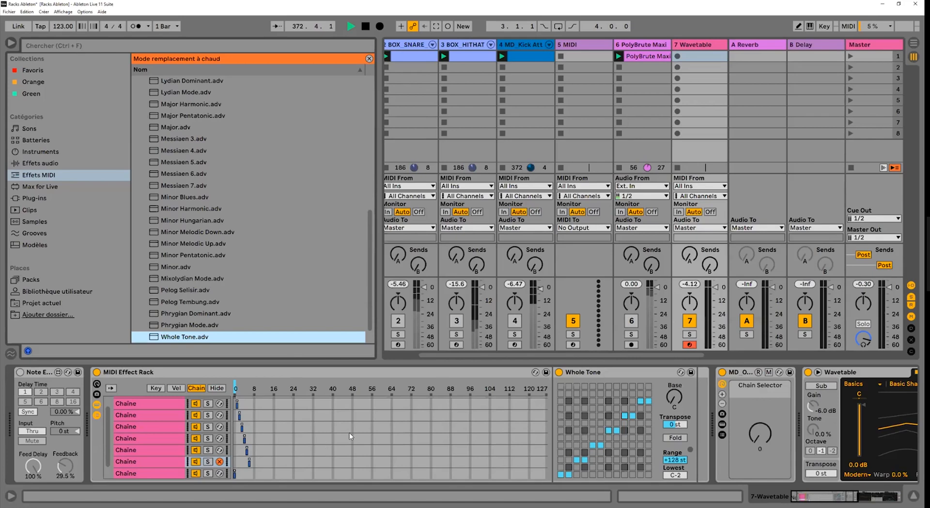
Shift the last chain's zone to 7 and map the chain selector to a macro with a maximum of 7.
key("Up")
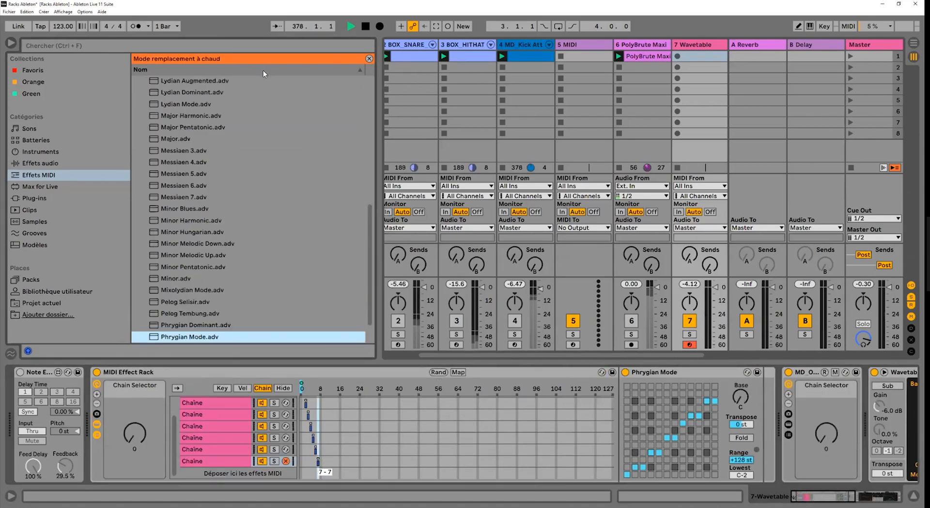
key("ctrl+m")
left_click(266, 72)
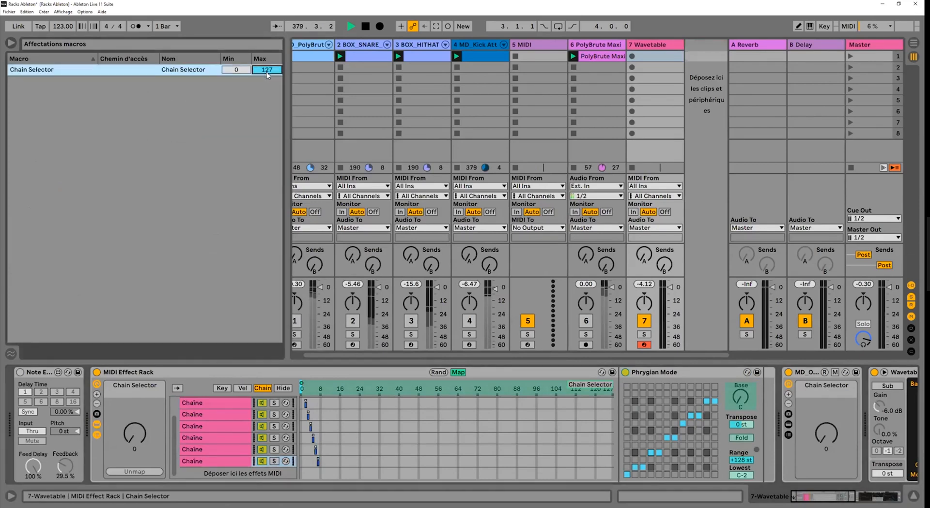
type("7")
key("Return")
key("ctrl+m")
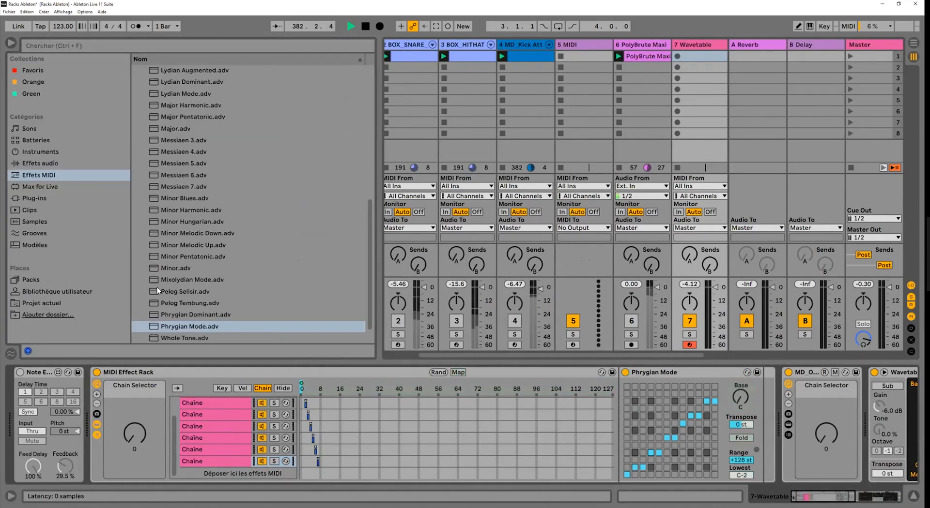
Rename the scale rack's Chain Selector macro to Scaler and sweep it through its values, ending at 0.
right_click(118, 386)
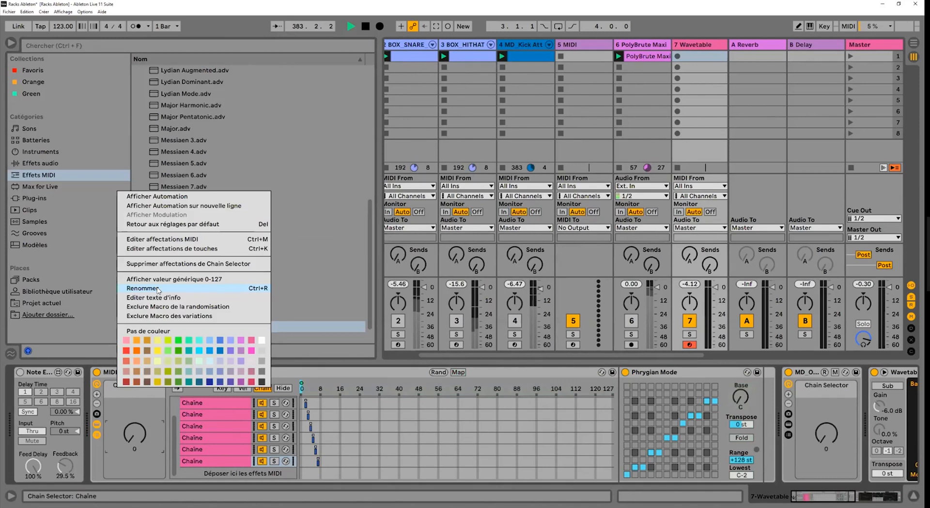
key("Escape")
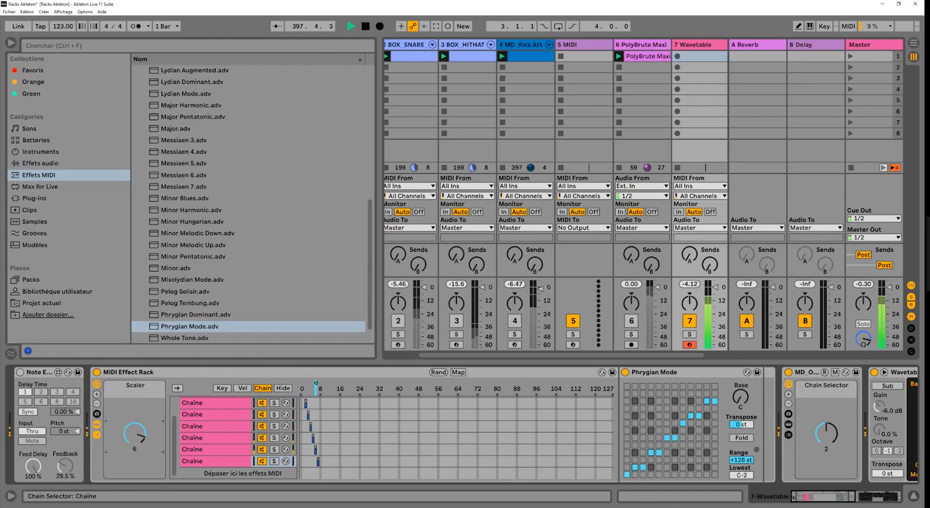
left_click_drag(132, 437, 133, 460)
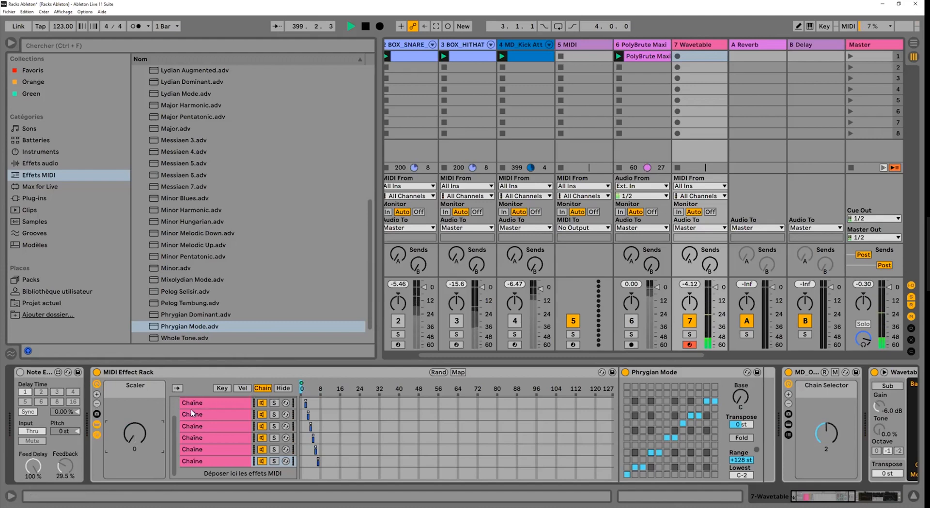
Collapse the scale rack and save it to the user library as MD_SCALER.
double_click(165, 373)
left_click(165, 373)
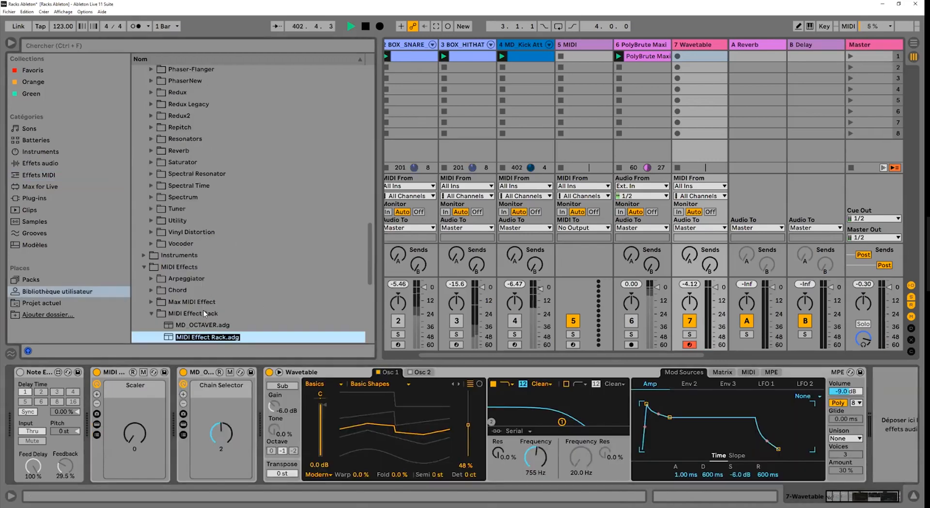
type("MD_Scal")
key("BackSpace")
key("BackSpace")
key("BackSpace")
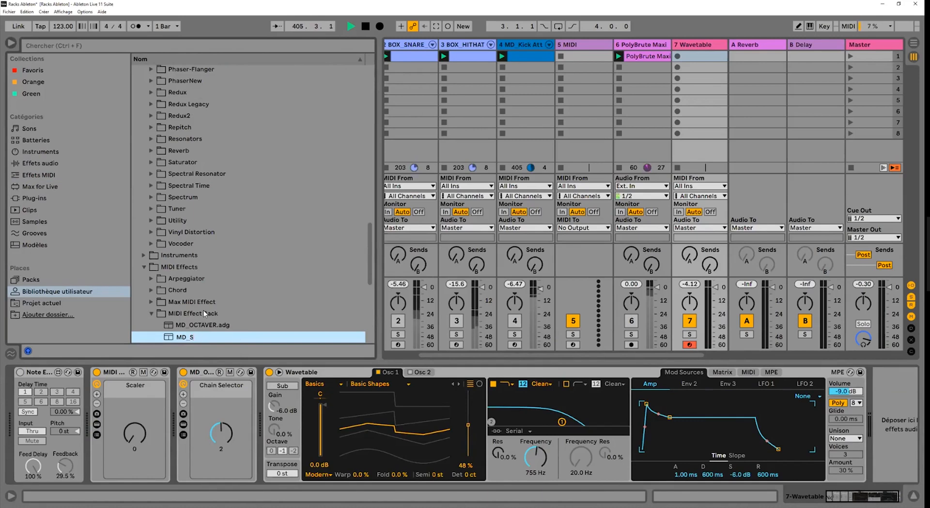
type("CALER")
key("Return")
Deactivate the MD_SCALER and MD_OCTAVER racks and turn on the Note Echo device.
left_click(23, 375)
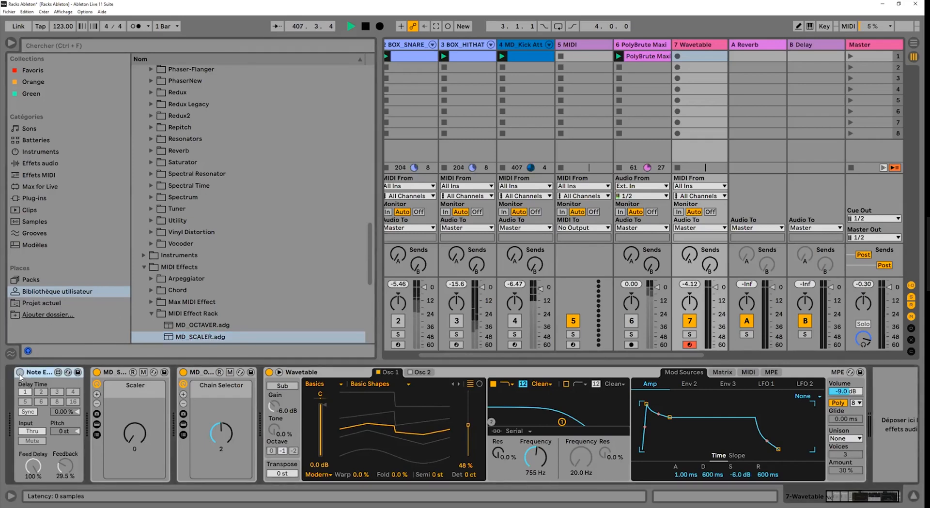
left_click(97, 373)
left_click(183, 372)
left_click(20, 373)
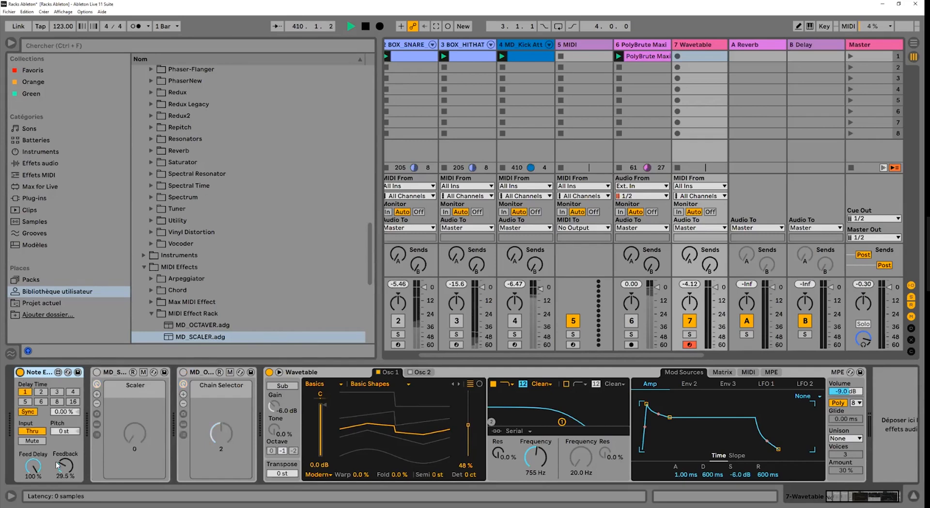
Set Note Echo's pitch to +7 st and feedback to 62.6 %, and reactivate MD_SCALER with Scaler at 3.
mouse_move(69, 431)
left_mouse_down()
mouse_move(65, 454)
mouse_move(68, 434)
left_mouse_up()
left_click_drag(68, 465, 69, 449)
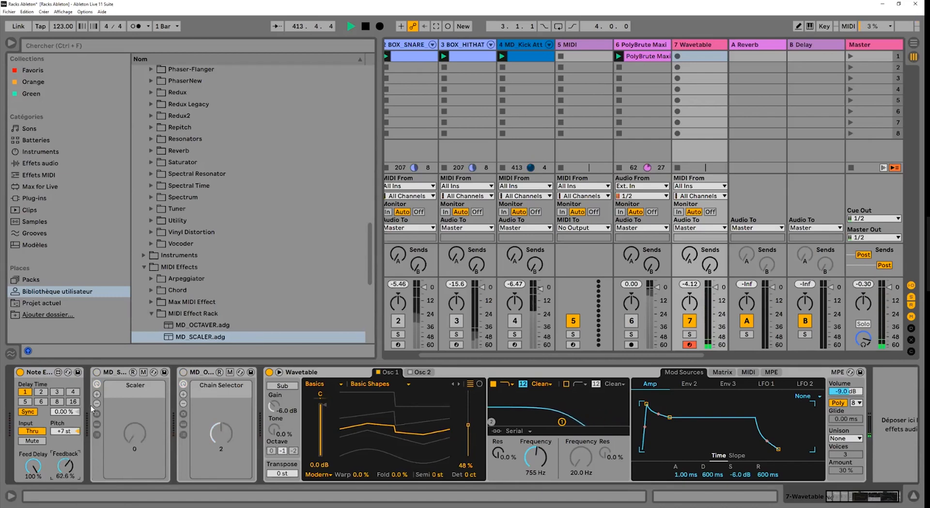
left_click(96, 372)
left_click_drag(133, 435, 134, 432)
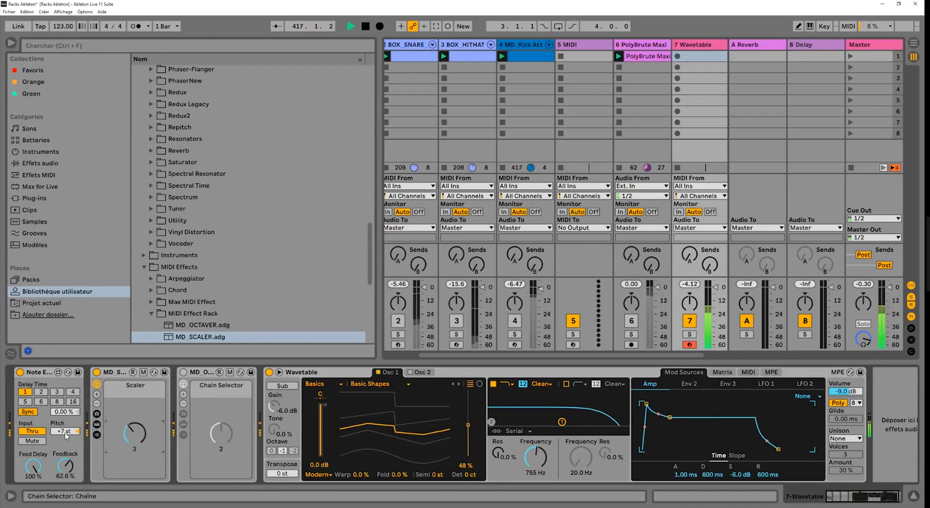
Set Note Echo's feedback to 44.5 % and pitch to +6 st, and try different Scaler values, ending at 3.
left_click_drag(67, 466, 67, 474)
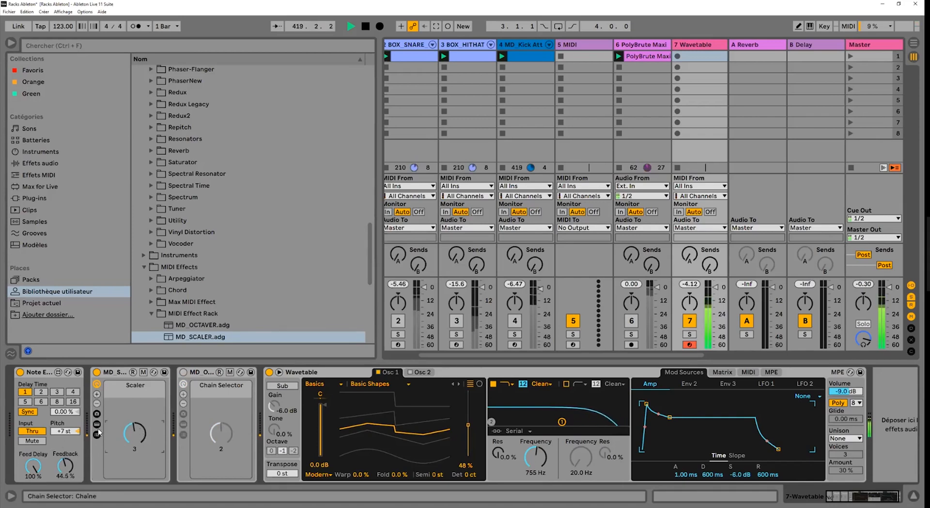
left_click_drag(66, 433, 68, 452)
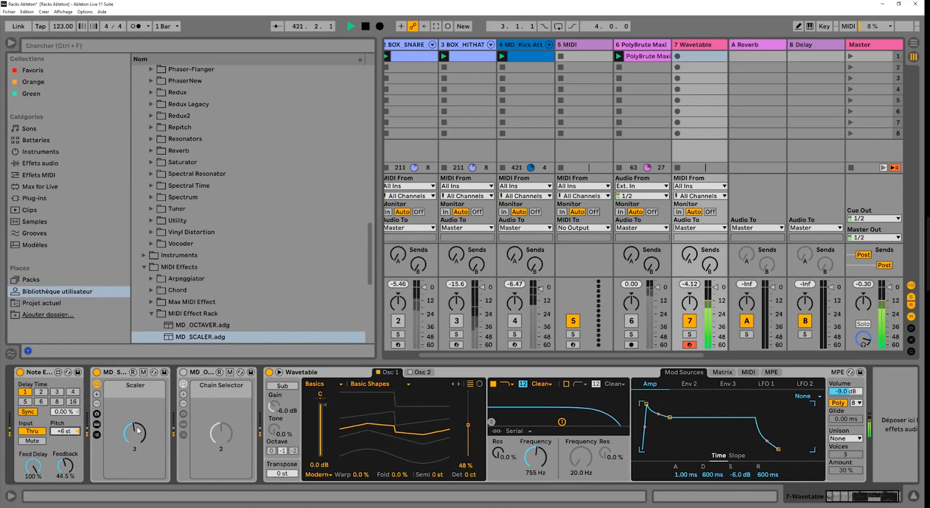
left_click_drag(133, 432, 134, 428)
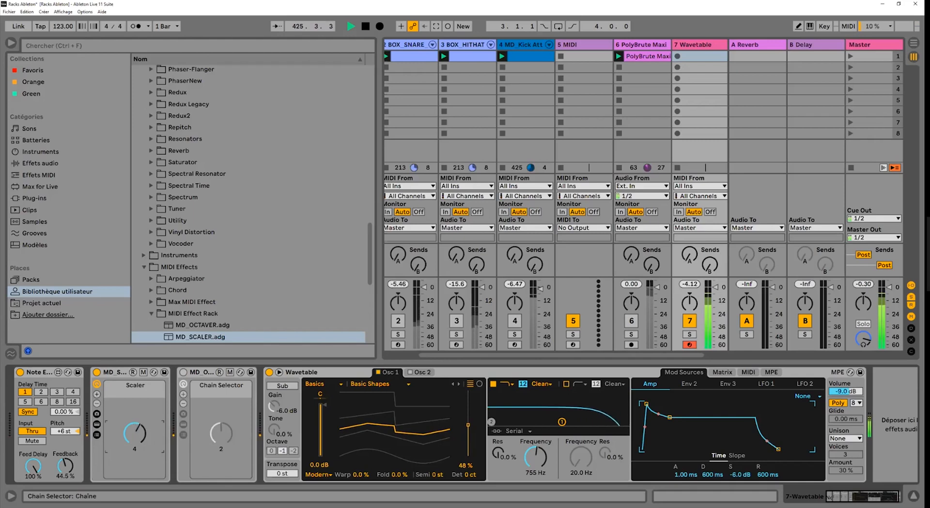
Group Note Echo into a new MIDI Effect Rack and duplicate its chain until there are three chains.
left_click(41, 376)
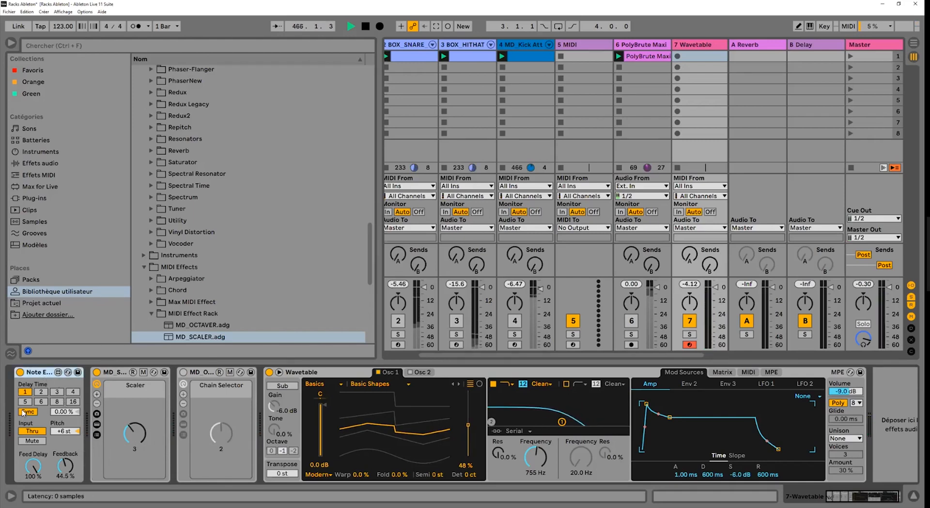
key("ctrl+g")
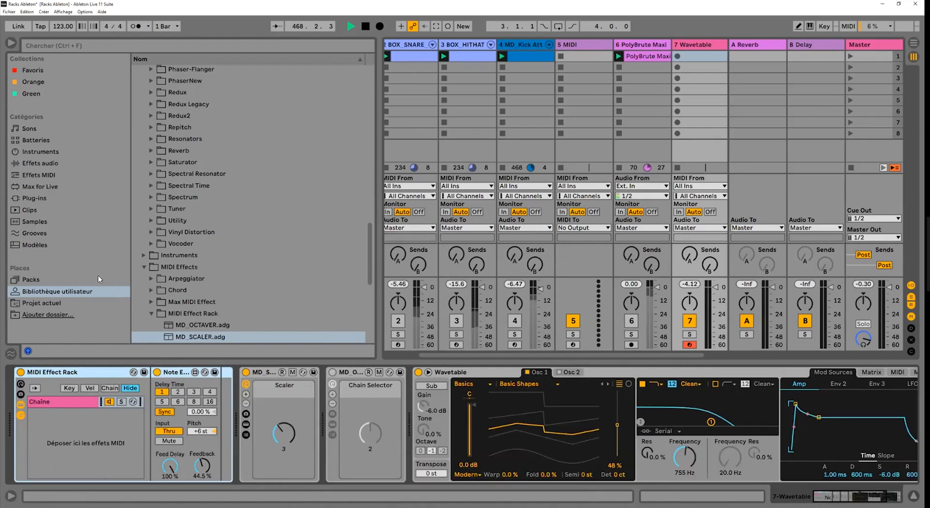
right_click(62, 420)
left_click(83, 278)
right_click(63, 412)
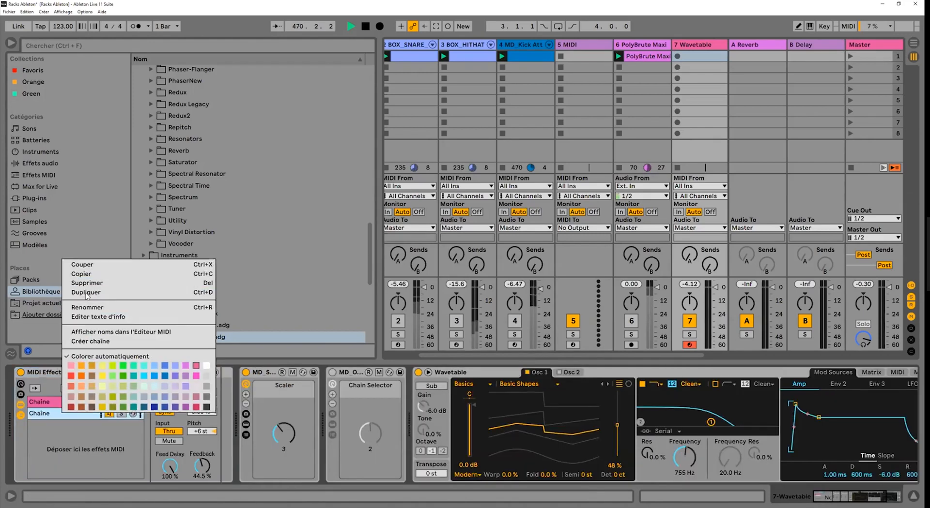
left_click(85, 293)
Set Note Echo's delay time to 2 in the first chain, 4 in the second and 3 in the third.
left_click(77, 406)
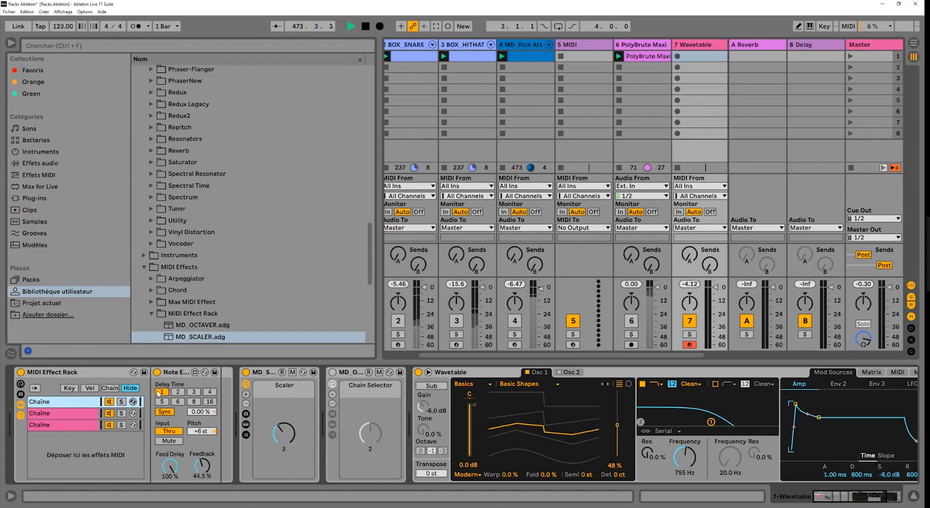
left_click(75, 425)
left_click(75, 413)
left_click(76, 402)
left_click(92, 413)
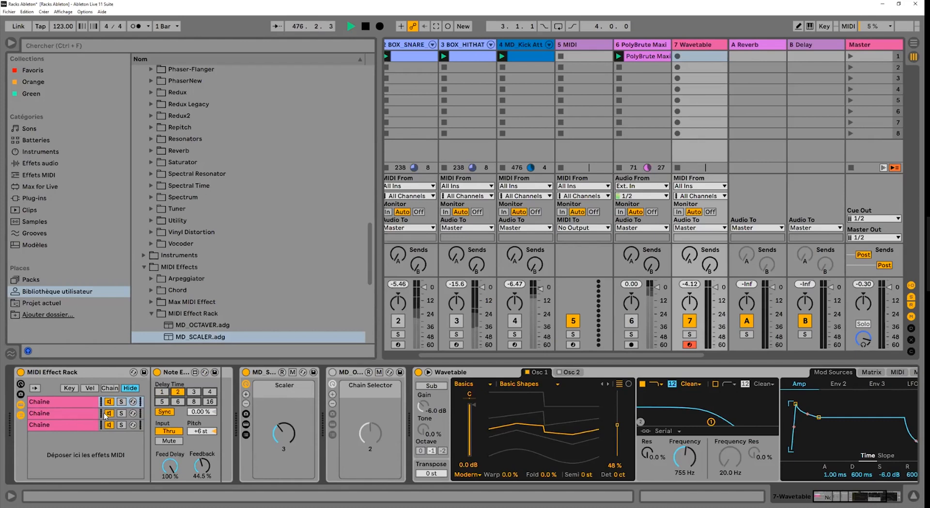
left_click(104, 414)
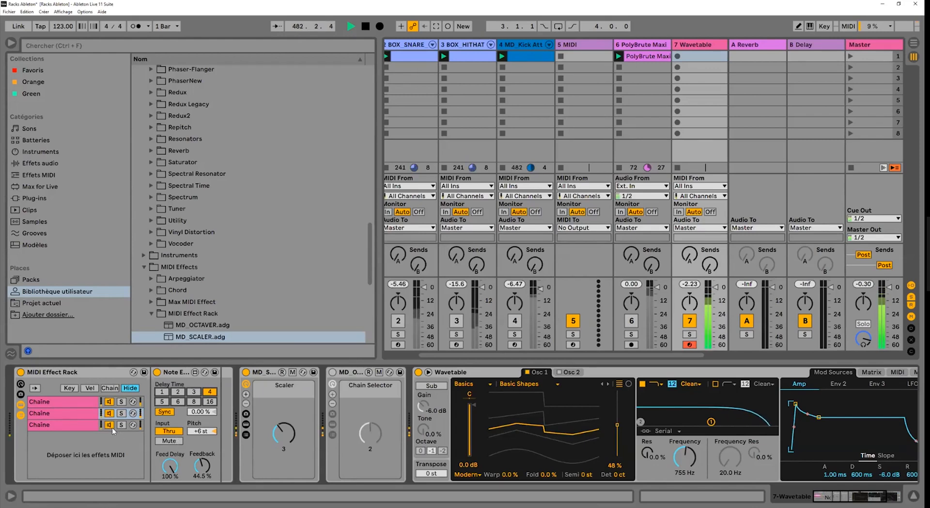
left_click(74, 397)
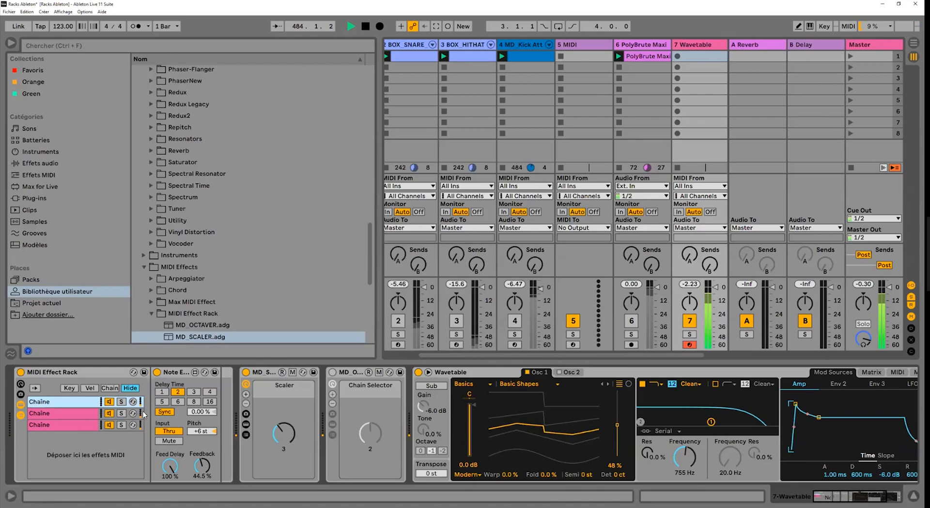
left_click(69, 408)
left_click(68, 423)
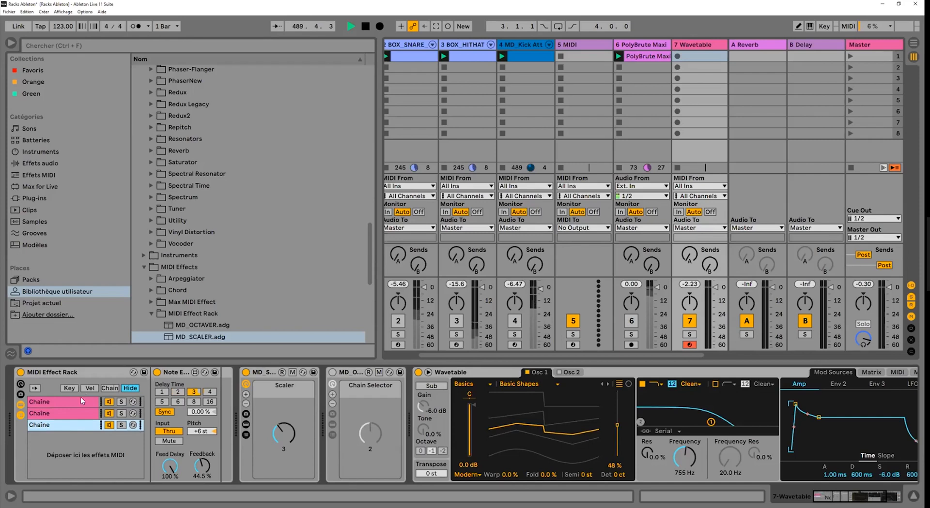
Map the first chain's Note Echo delay time to Macro 1 of the new rack.
right_click(184, 392)
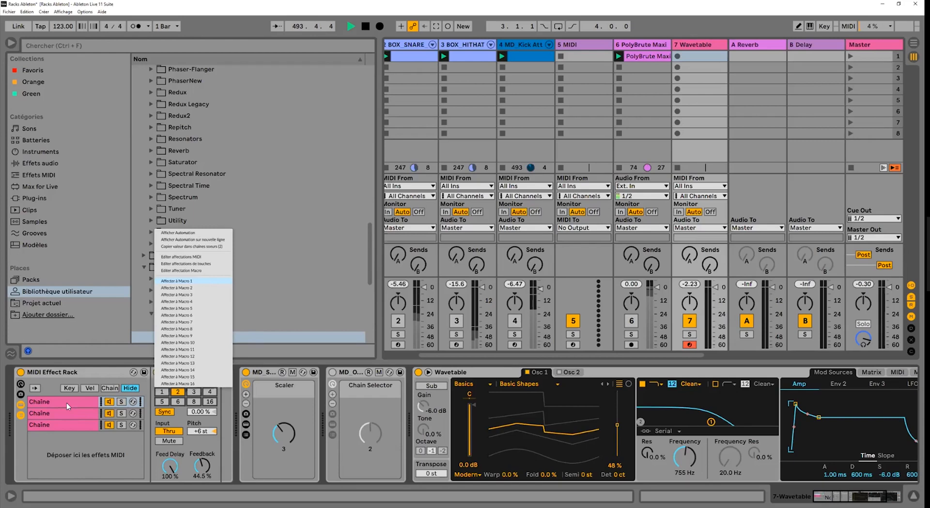
key("Return")
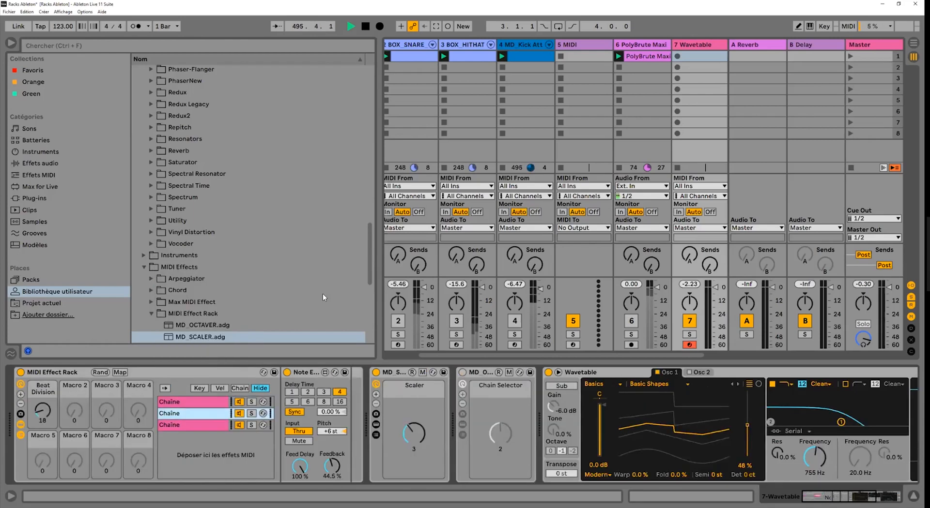
Map Note Echo's delay time to Macro 2 for the second chain and to Macro 3 for the third chain.
right_click(290, 392)
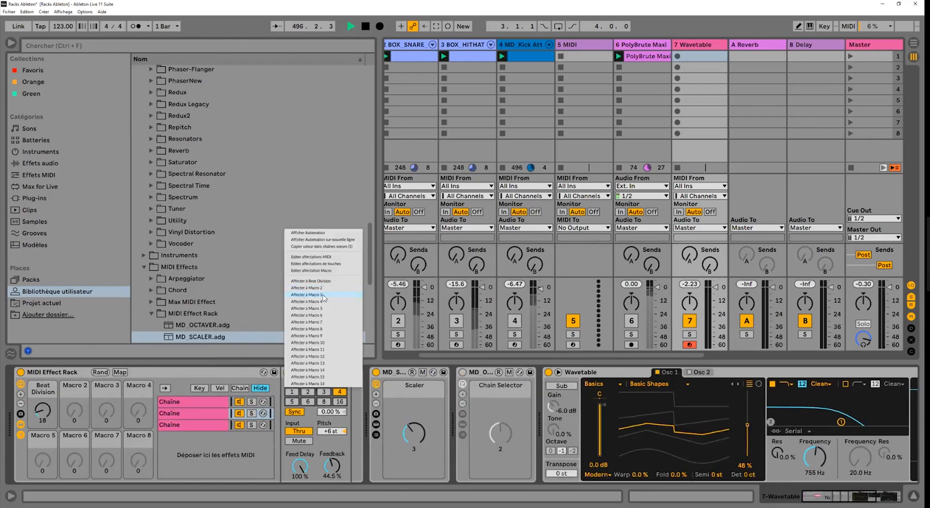
left_click(320, 295)
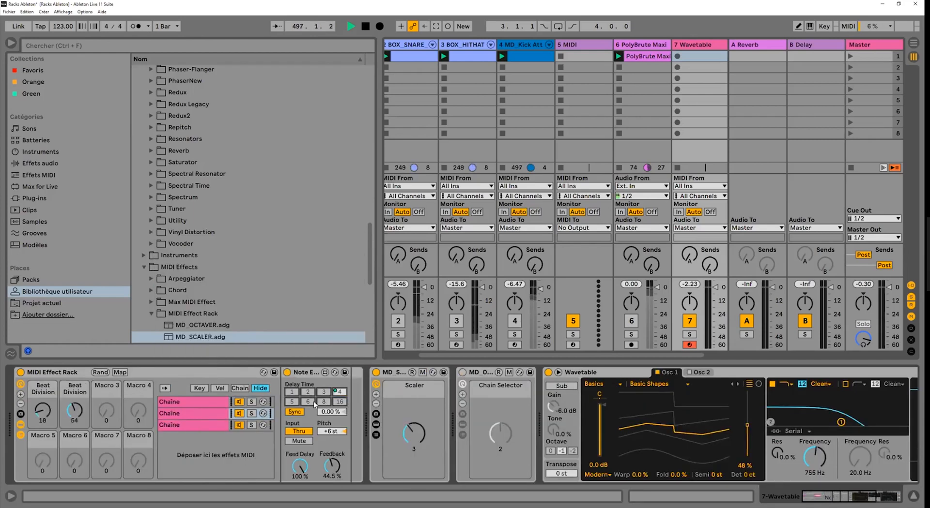
left_click(200, 424)
right_click(286, 391)
left_click(320, 295)
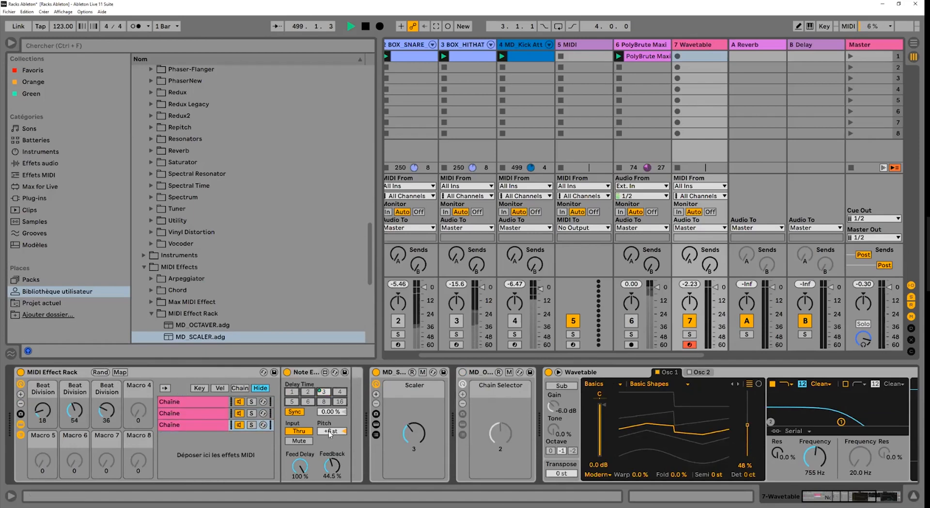
Map Note Echo's Pitch to Macro 5 for the first chain, Macro 6 for the second and Macro 7 for the third.
left_click(191, 409)
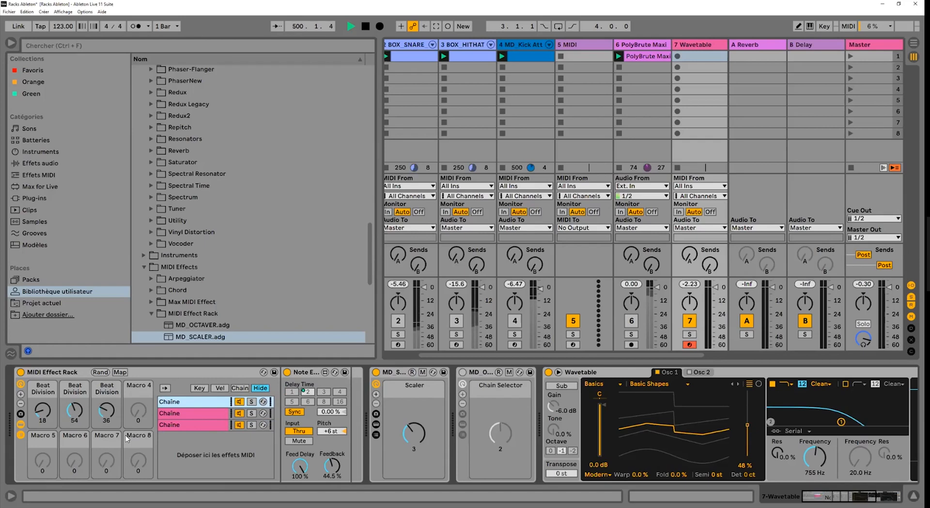
right_click(331, 431)
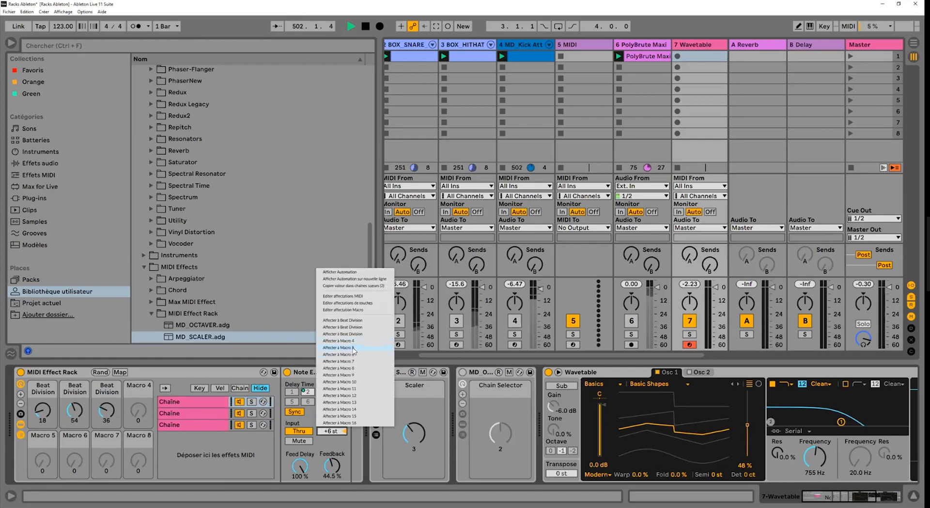
left_click(351, 349)
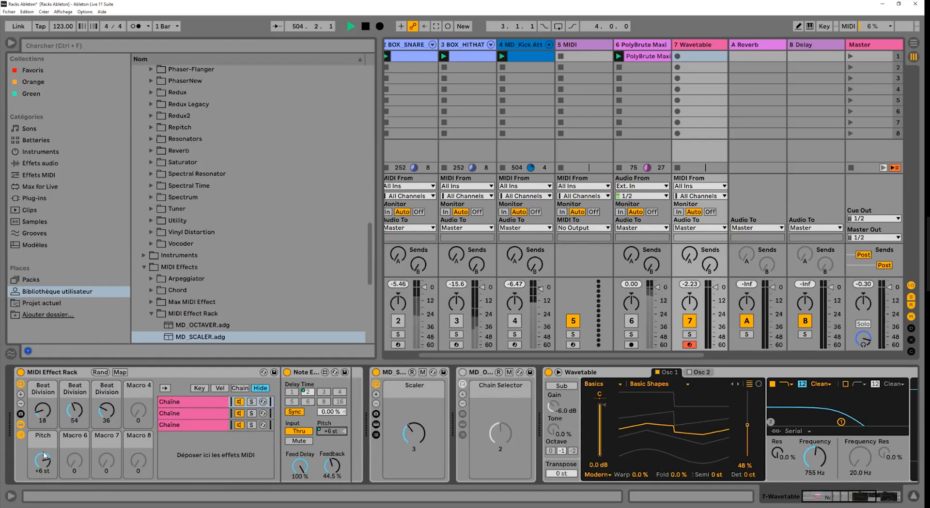
left_click(189, 414)
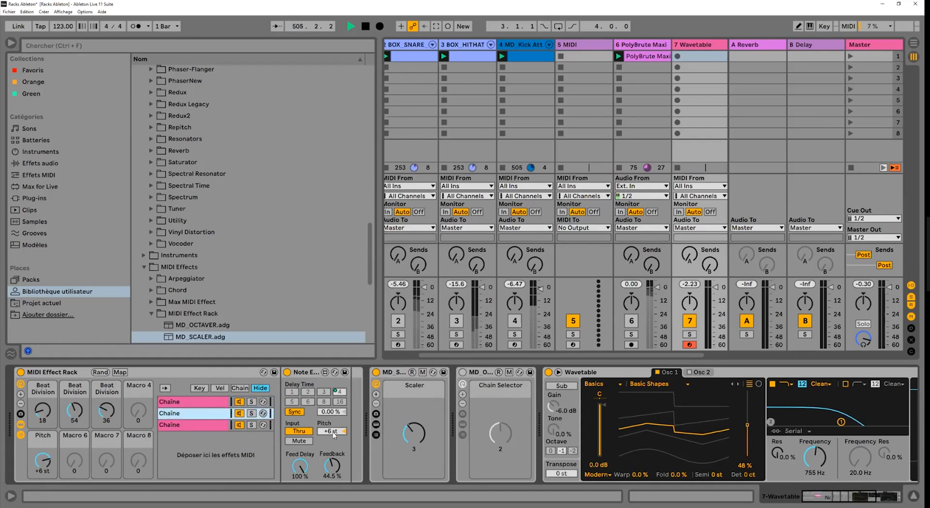
right_click(334, 433)
left_click(360, 357)
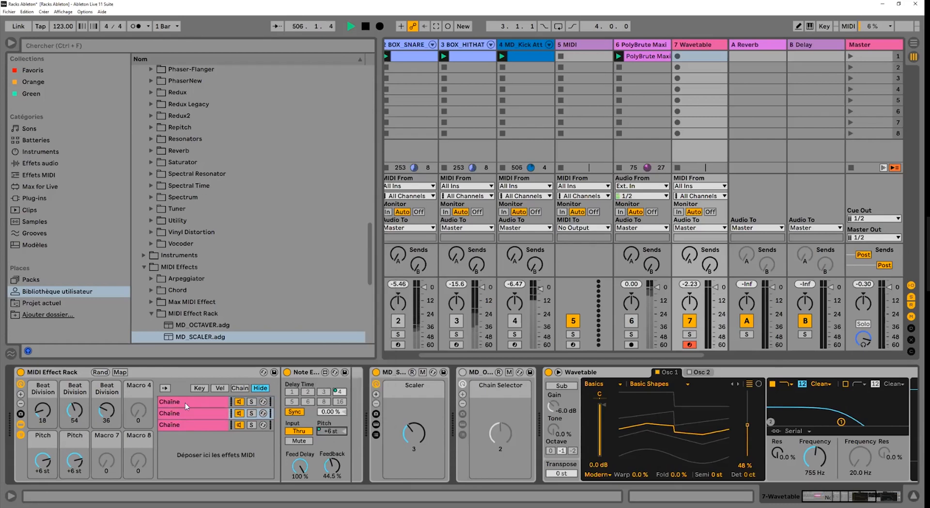
left_click(180, 425)
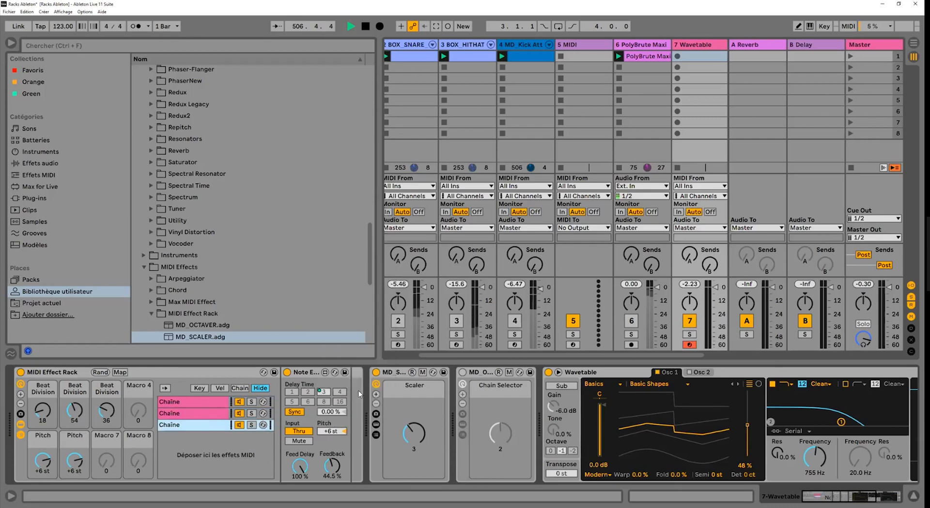
right_click(333, 433)
left_click(359, 364)
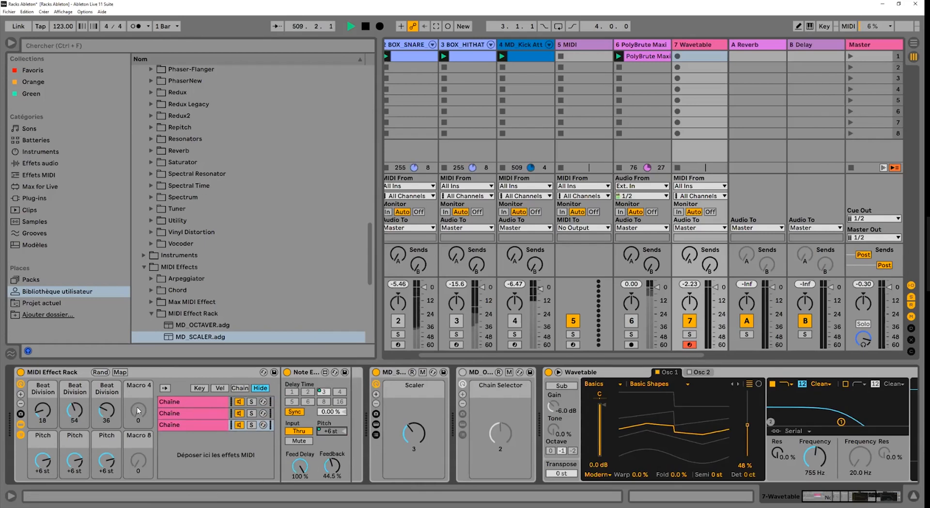
Set the third chain's Feed Delay to 0 % and map it to Macro 4, extending the mapping to all sibling chains.
left_click(300, 466)
left_click_drag(299, 466, 299, 503)
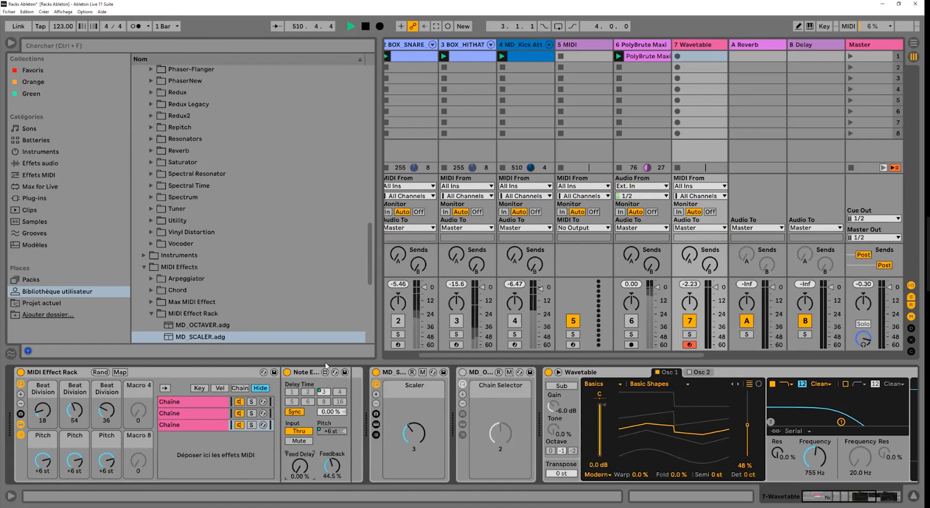
right_click(318, 449)
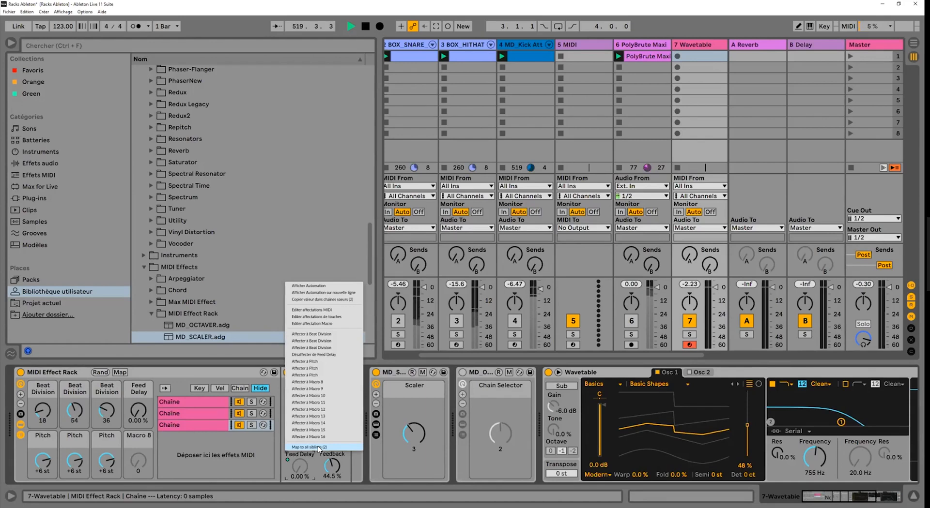
left_click(319, 448)
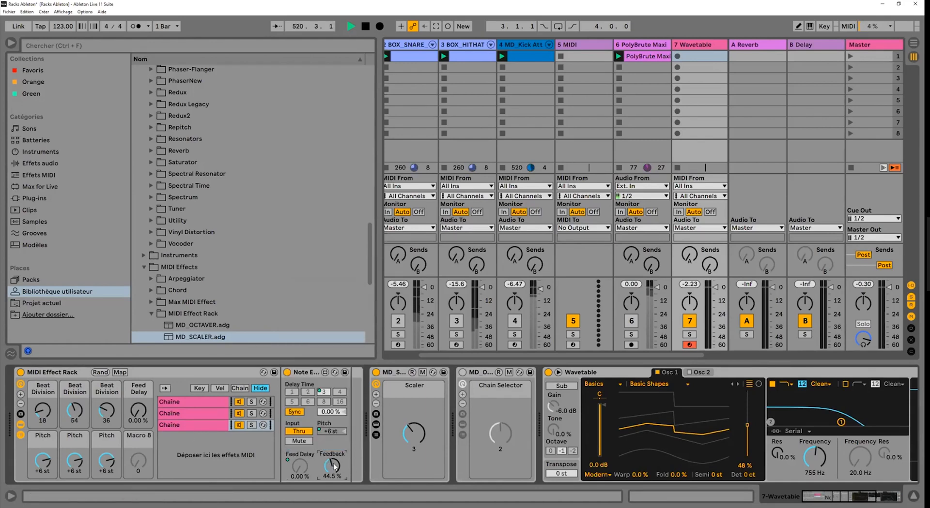
Map the third chain's Note Echo Feedback to Macro 8 and extend the mapping to all sibling chains.
right_click(362, 394)
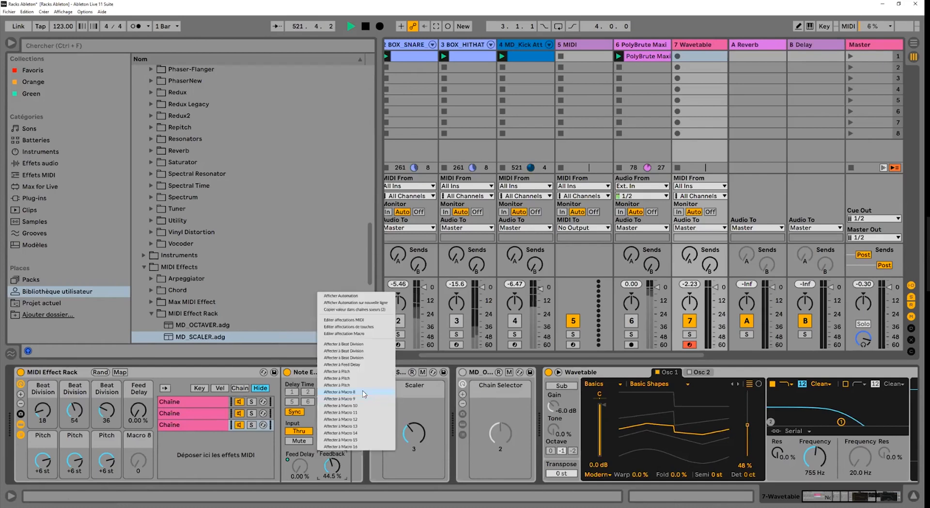
key("Return")
right_click(341, 451)
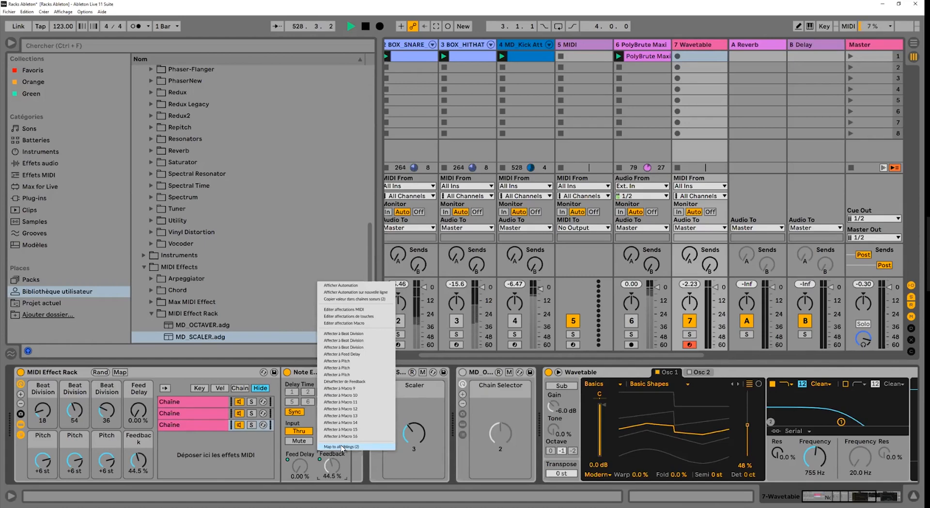
left_click(341, 447)
Try different values on the Note Echo rack's eight macros and randomize all of them several times.
left_click_drag(138, 411, 138, 388)
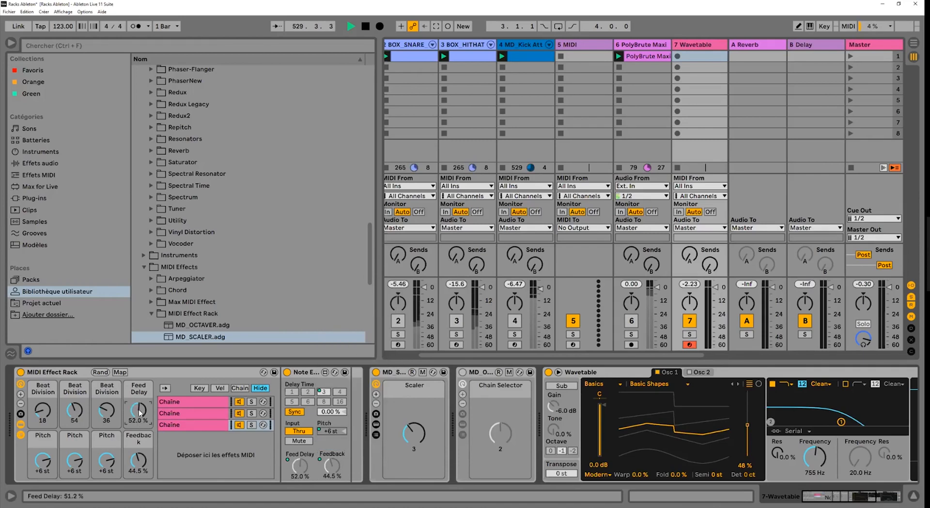
left_click_drag(139, 459, 103, 473)
left_click_drag(74, 464, 43, 465)
left_click_drag(42, 414, 75, 410)
left_click_drag(106, 415, 140, 415)
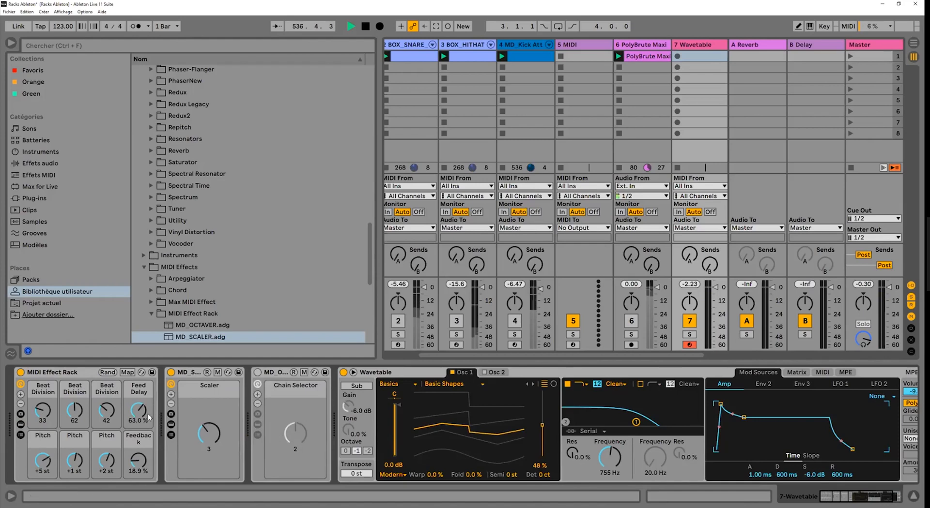
left_click(108, 372)
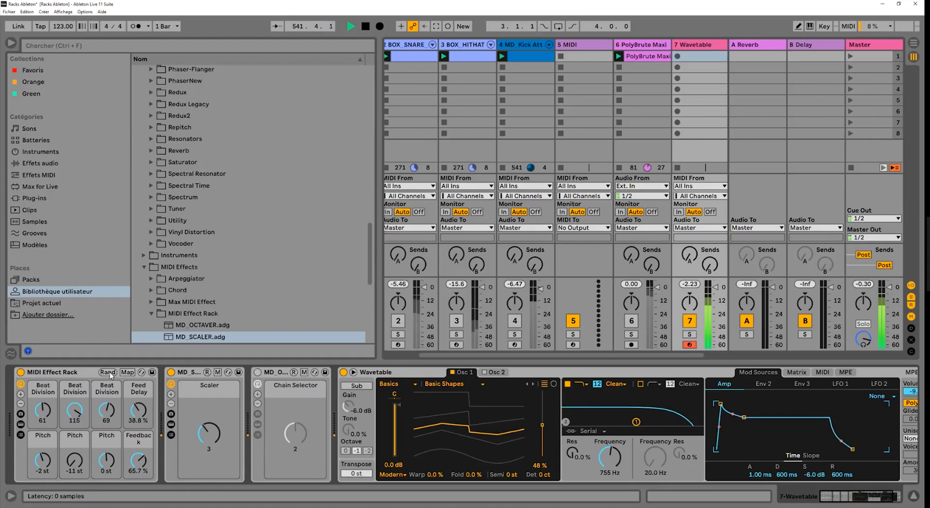
left_click(108, 372)
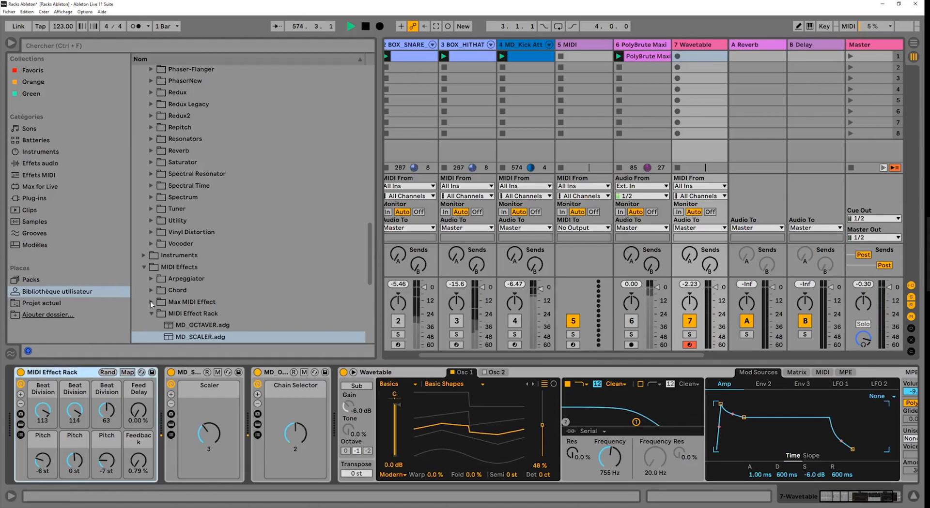
Add a Note Length MIDI effect after the Note Echo rack and group it into its own MIDI Effect Rack.
key("Left")
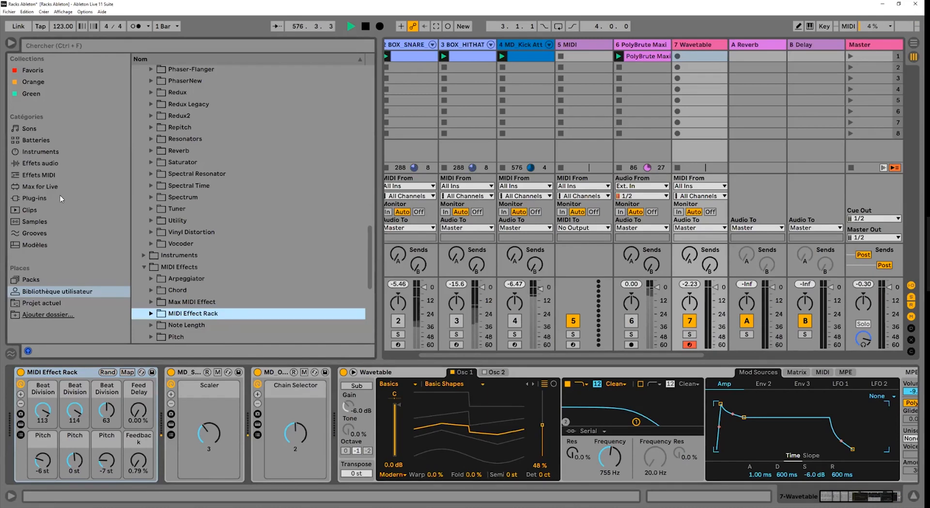
left_click(47, 151)
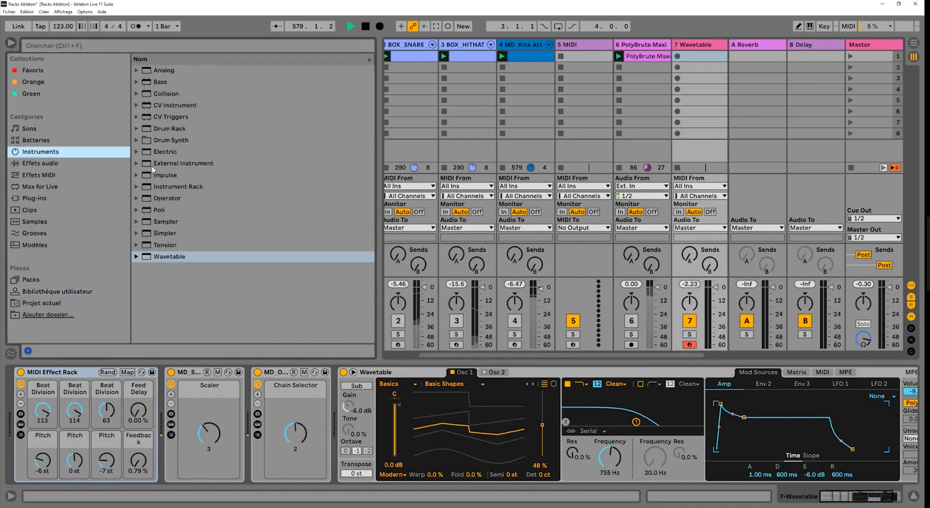
left_click(42, 174)
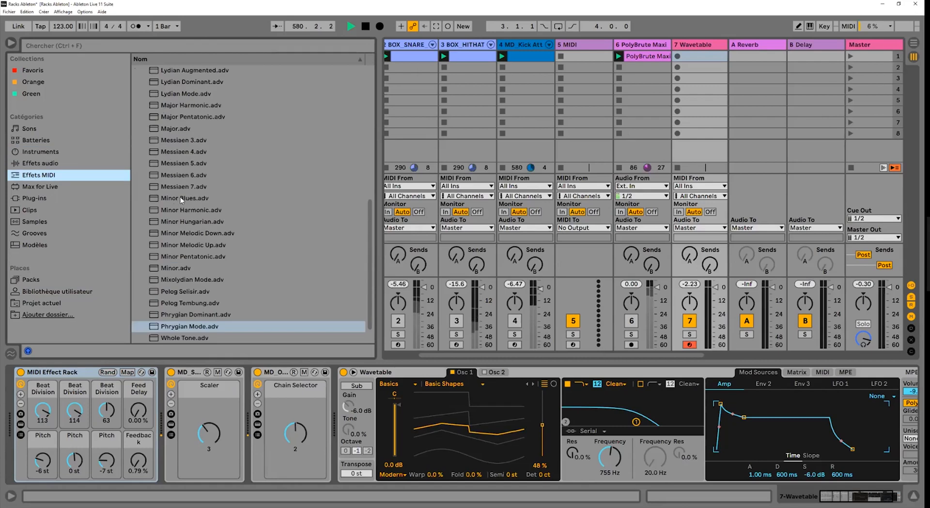
left_click_drag(162, 175, 198, 375)
right_click(200, 376)
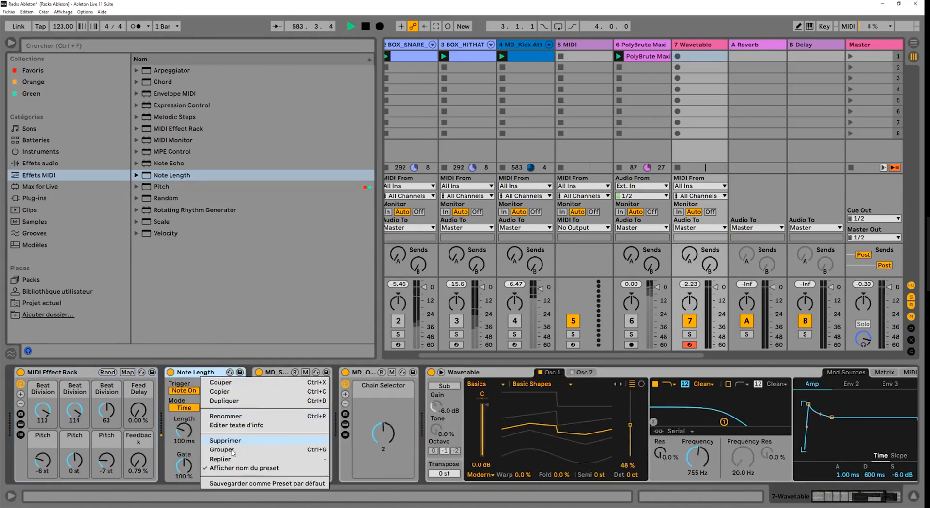
key("Down")
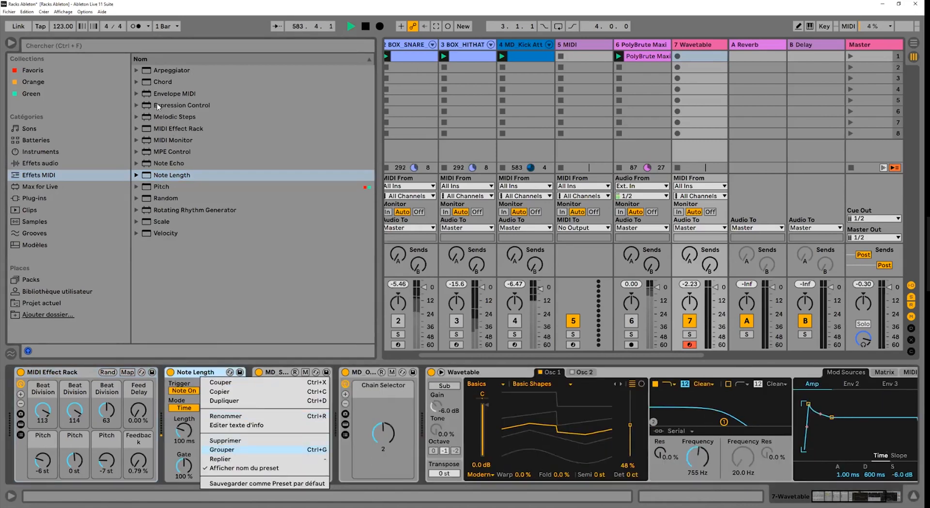
key("Return")
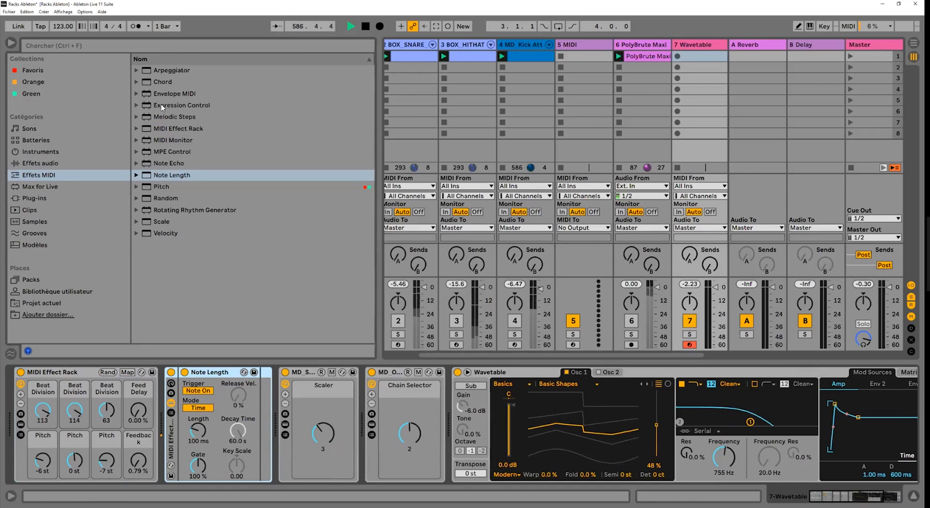
Insert Expression Control before Note Length and map its Random source to the note Length, with Min 0 % and Max 64 %.
left_click_drag(161, 104, 182, 391)
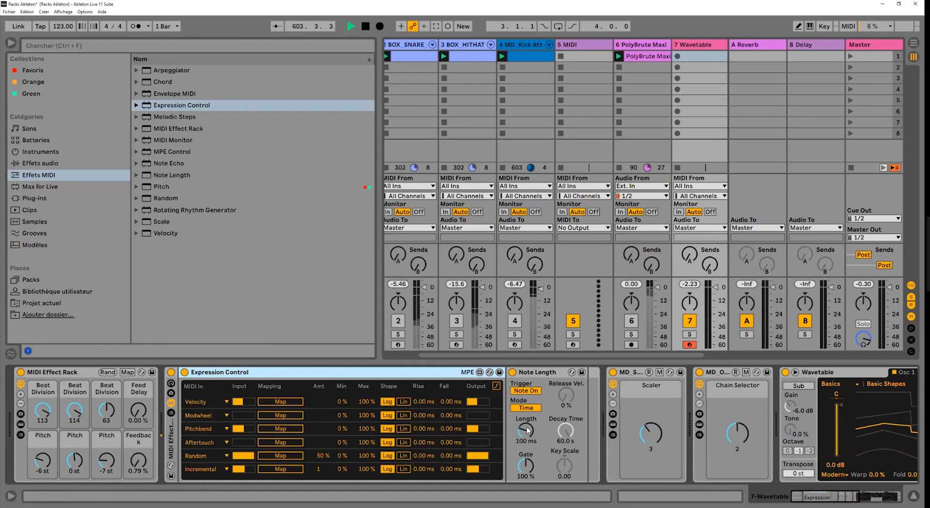
mouse_move(528, 431)
left_mouse_down()
mouse_move(527, 401)
mouse_move(527, 415)
left_mouse_up()
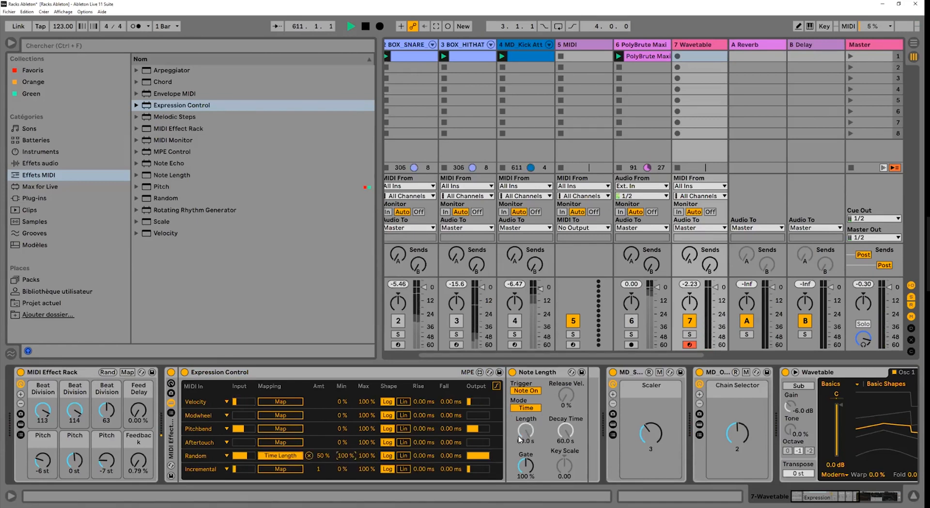
left_click_drag(351, 456, 351, 494)
left_click_drag(364, 455, 364, 473)
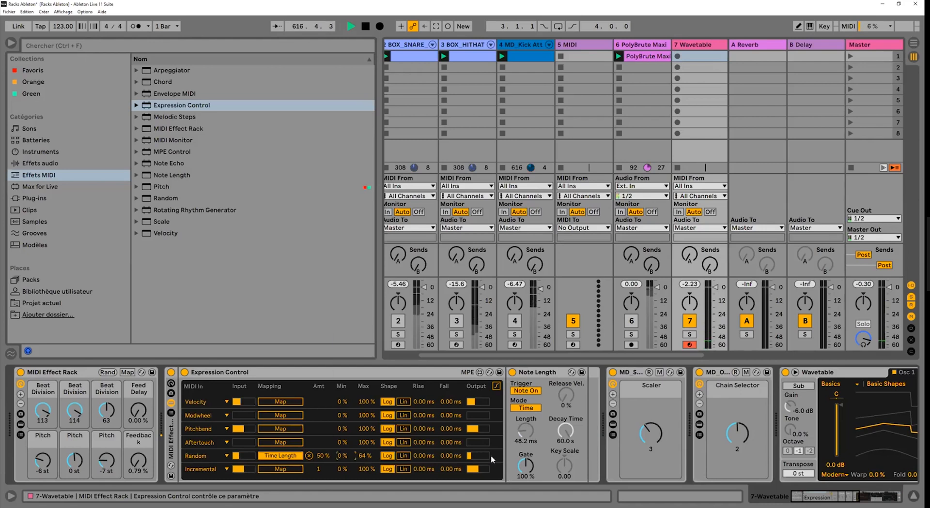
Map Random's Min and Max to the rack's only two visible macros, set to 20 % and 74 %.
key("ctrl+g")
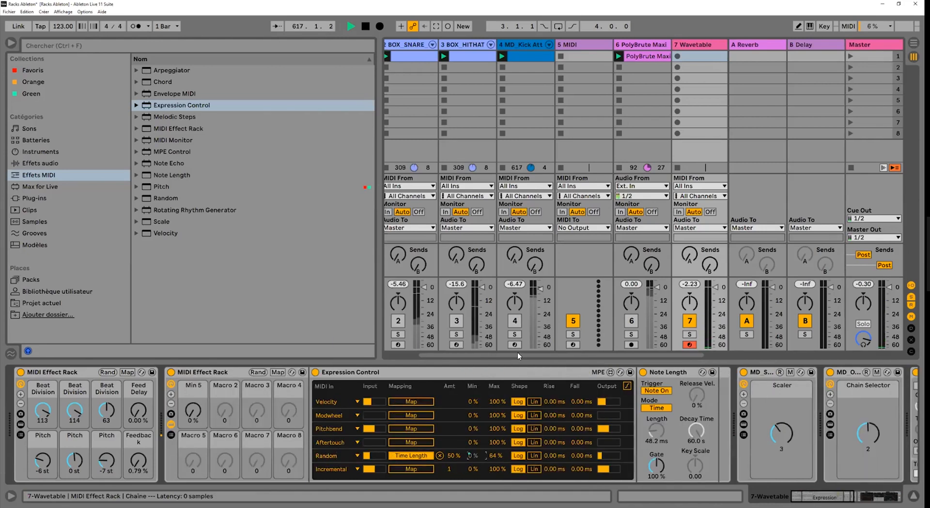
left_click(171, 405)
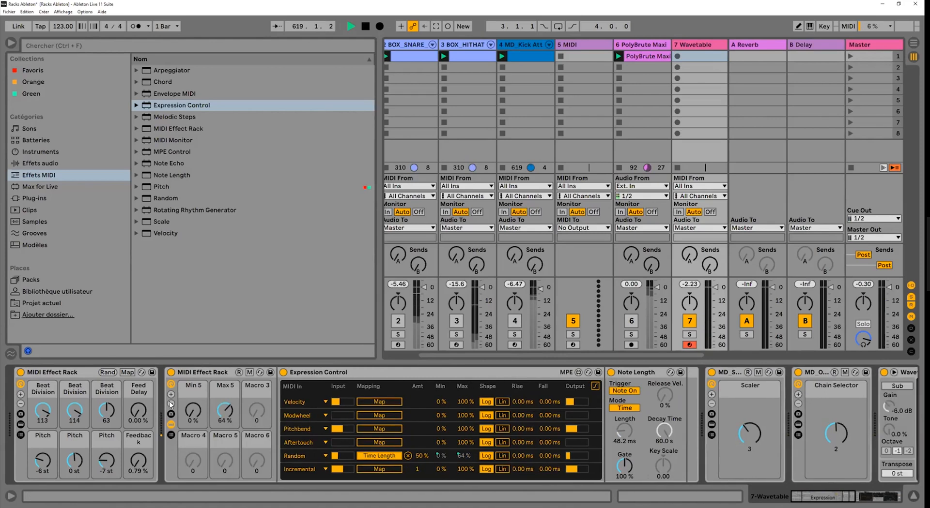
left_click(170, 404)
left_click_drag(209, 410, 209, 408)
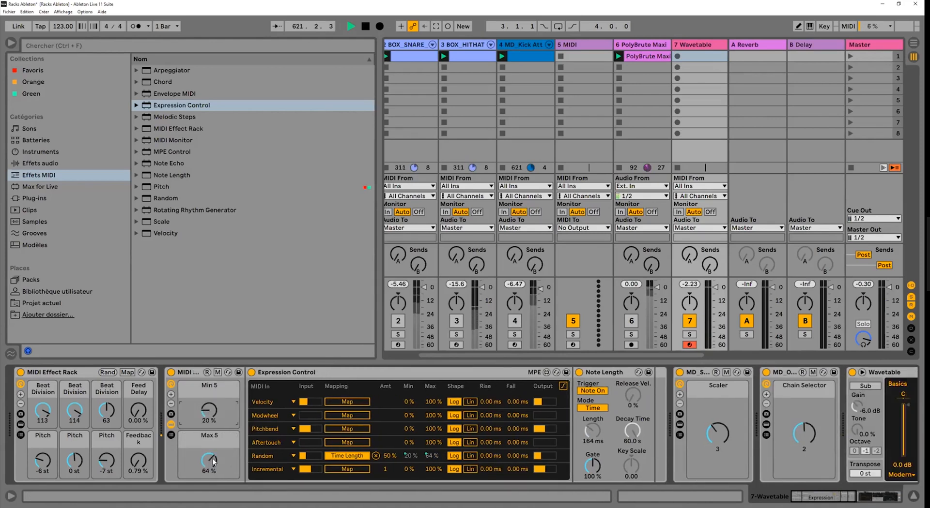
left_click_drag(213, 462, 213, 457)
Save the Note Length rack to the user library as MD_Random_Note_Lenght.
left_click(238, 372)
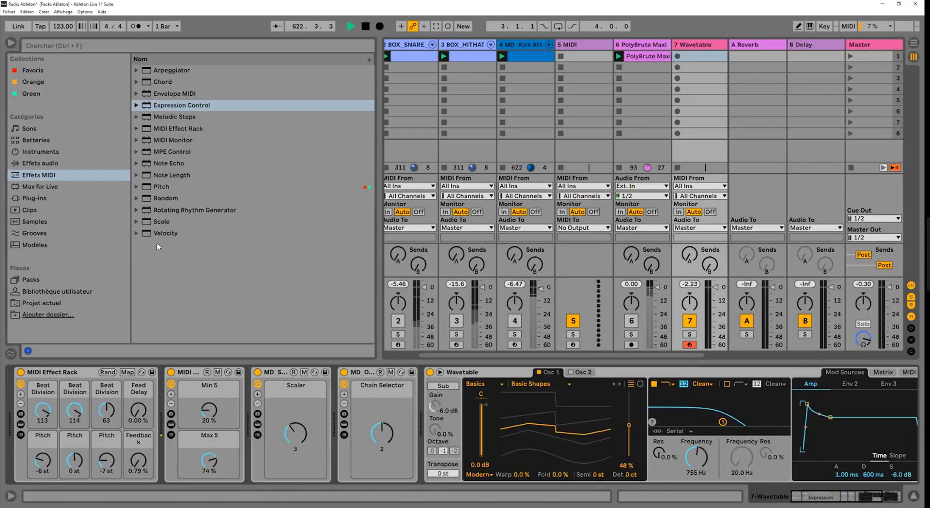
type("MD")
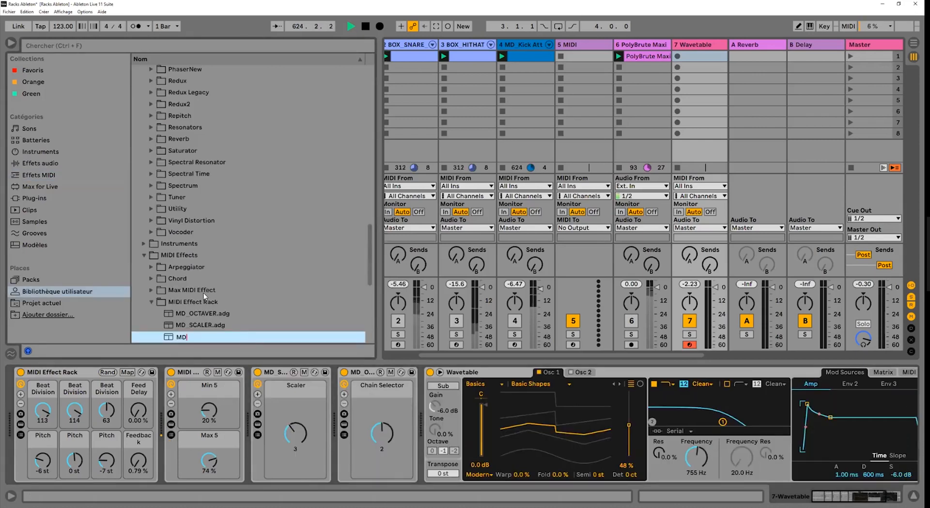
type("_")
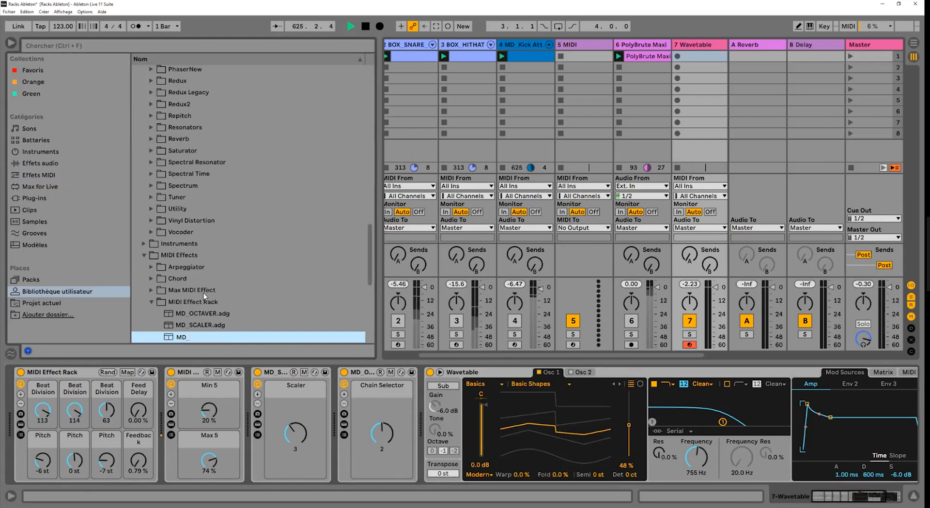
type("Note_Lenght.adg")
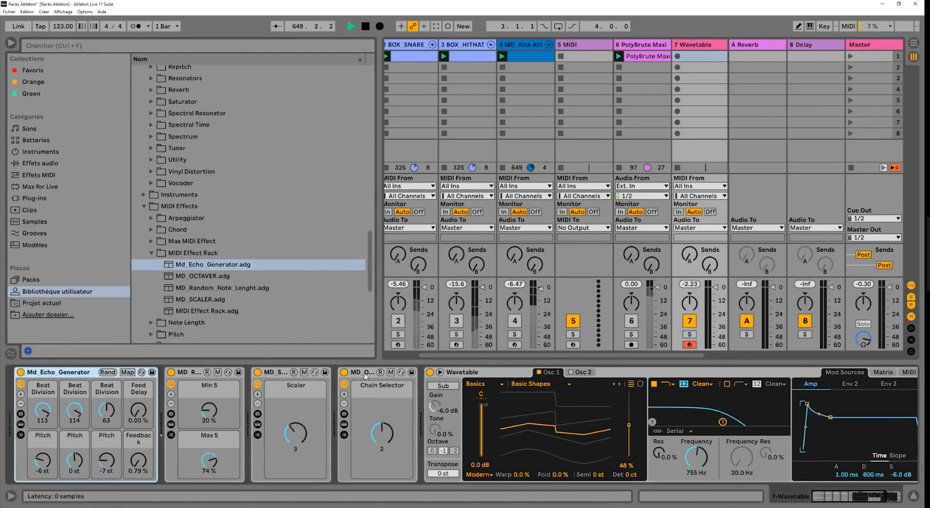
Group the four MIDI effect racks into one parent MIDI Effect Rack and display all 16 of its macros.
left_click(365, 375, "shift")
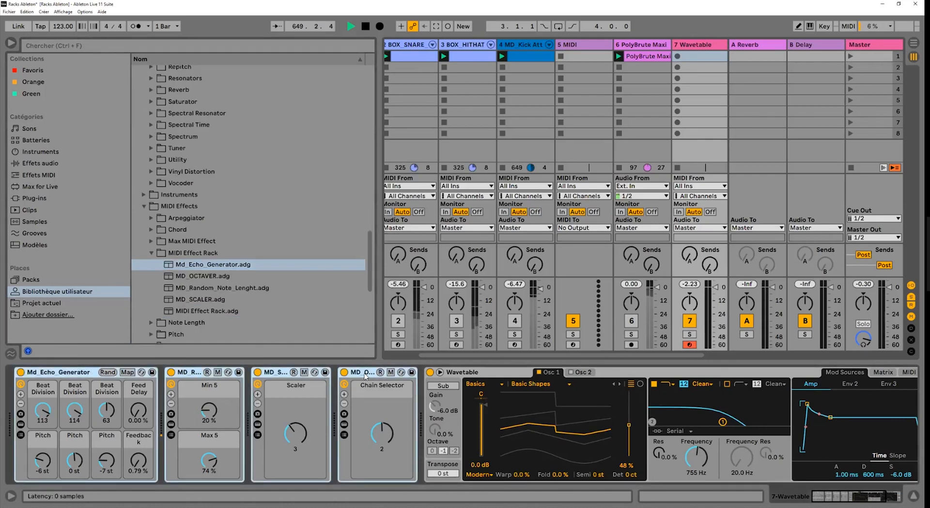
right_click(390, 428)
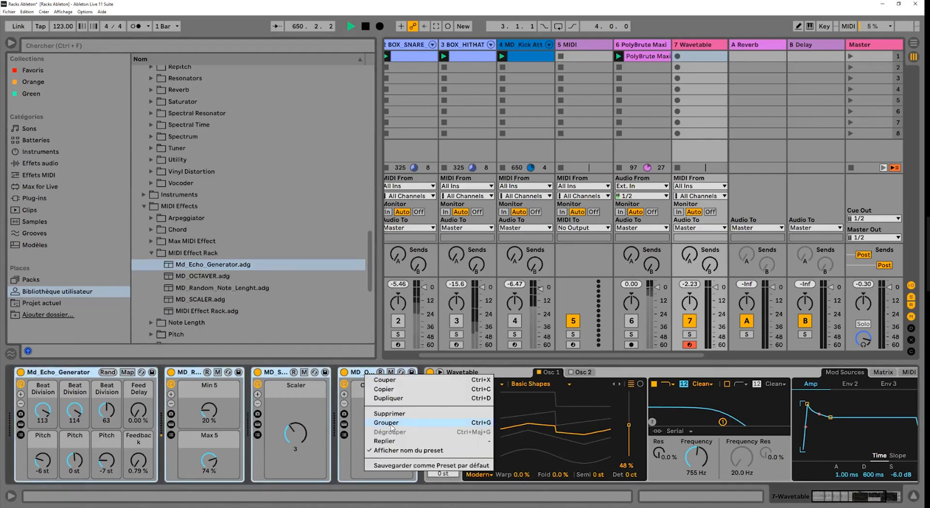
left_click(391, 424)
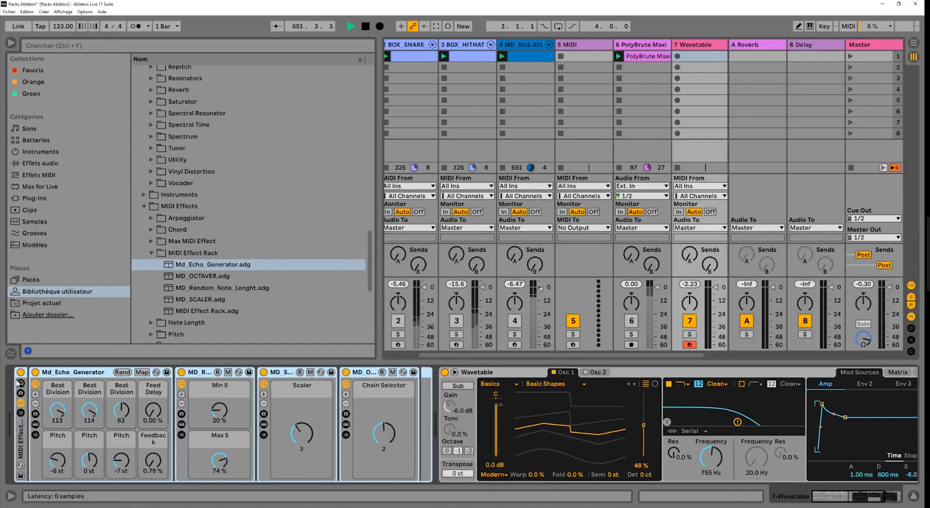
left_click(18, 428)
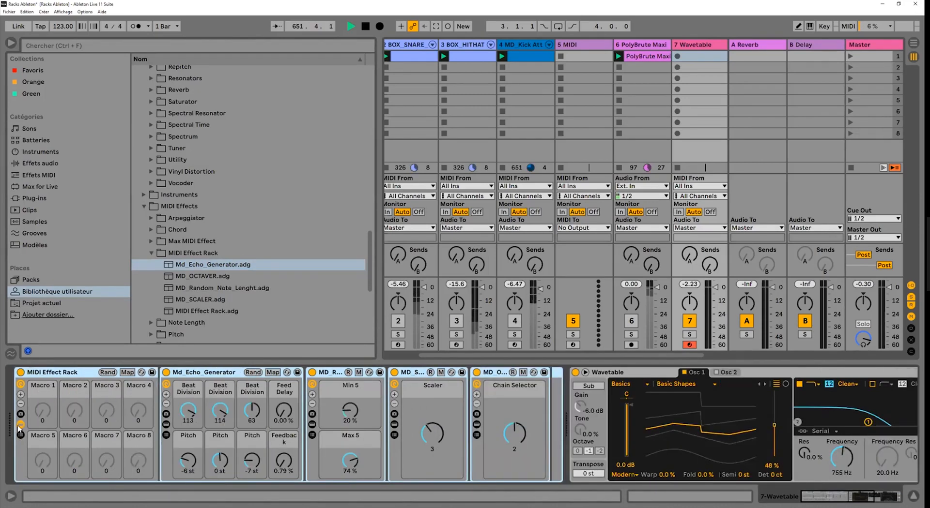
left_click(20, 395)
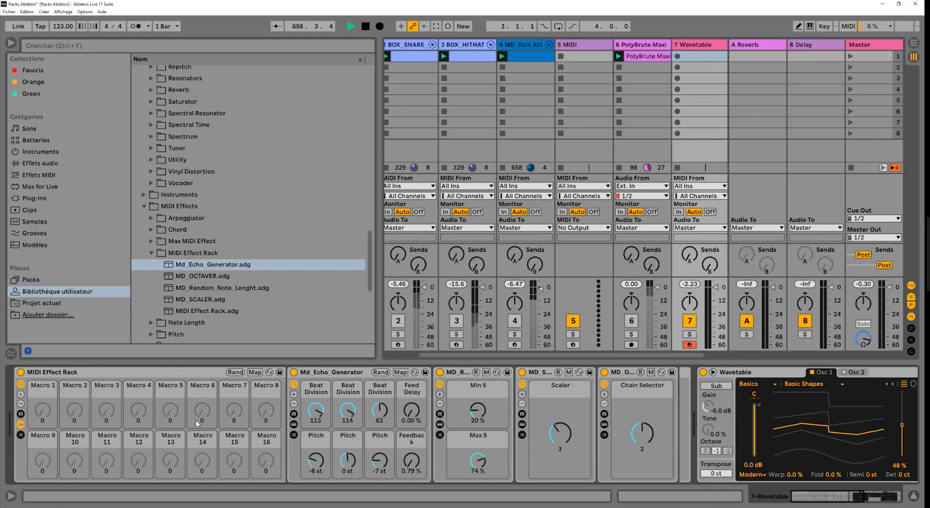
Toggle the parent rack's device view to switch between the nested racks and the macros alone.
left_click(21, 424)
left_click(21, 424)
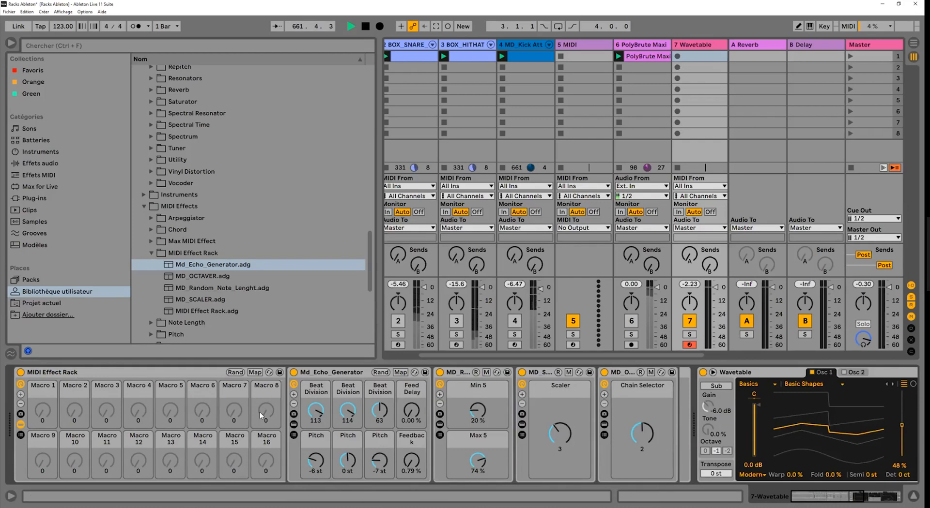
left_click(21, 425)
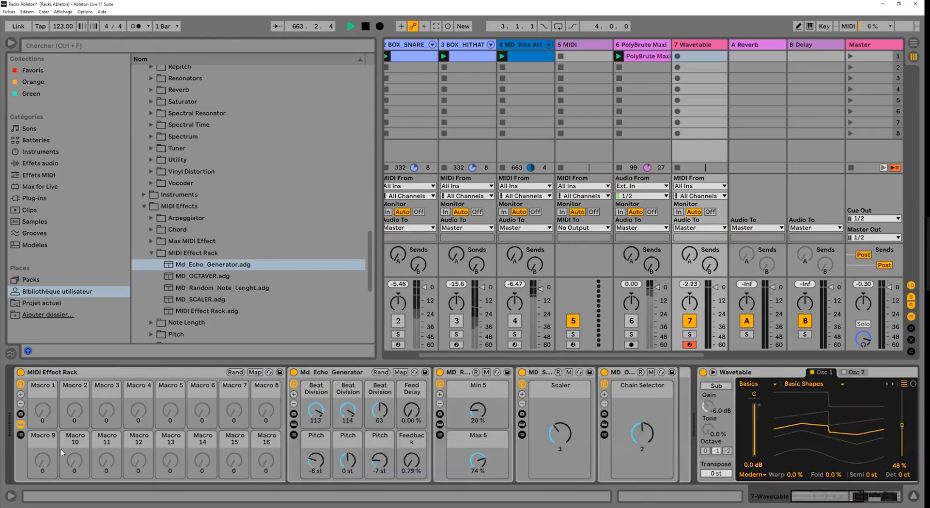
left_click(20, 435)
left_click(21, 424)
left_click(21, 425)
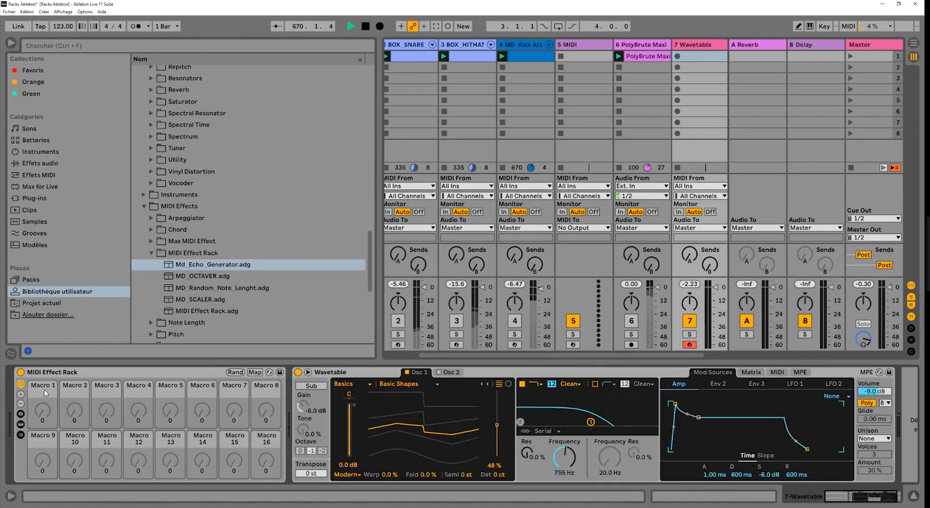
left_click(21, 425)
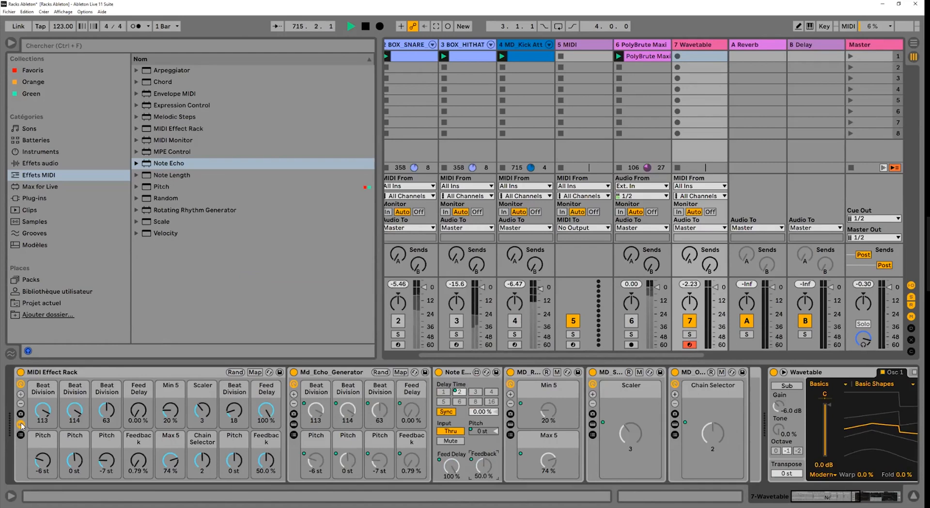
Randomize the parent rack's macros, then lower Min 5 to 25 %, the first Feedback to 57.5 % and the first Feed Delay to 33.9 %.
left_click(235, 372)
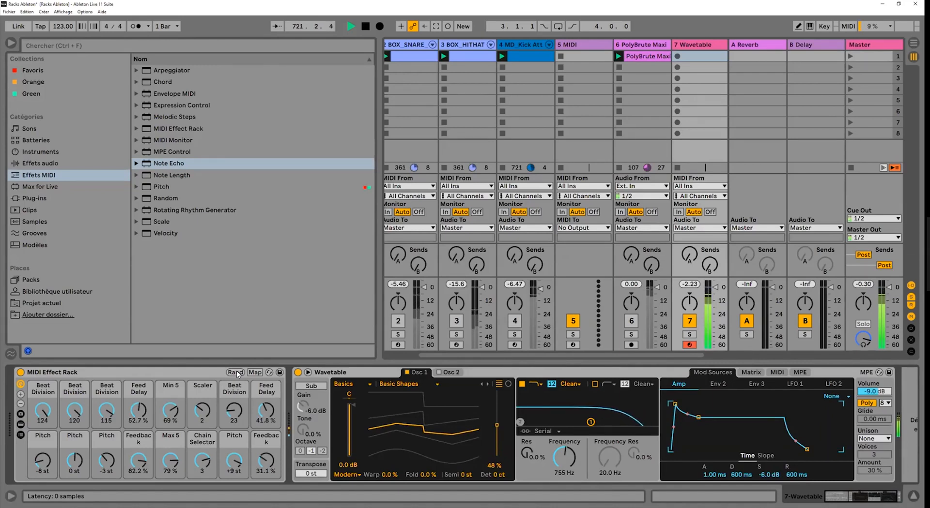
left_click_drag(176, 412, 177, 417)
left_click_drag(138, 460, 138, 472)
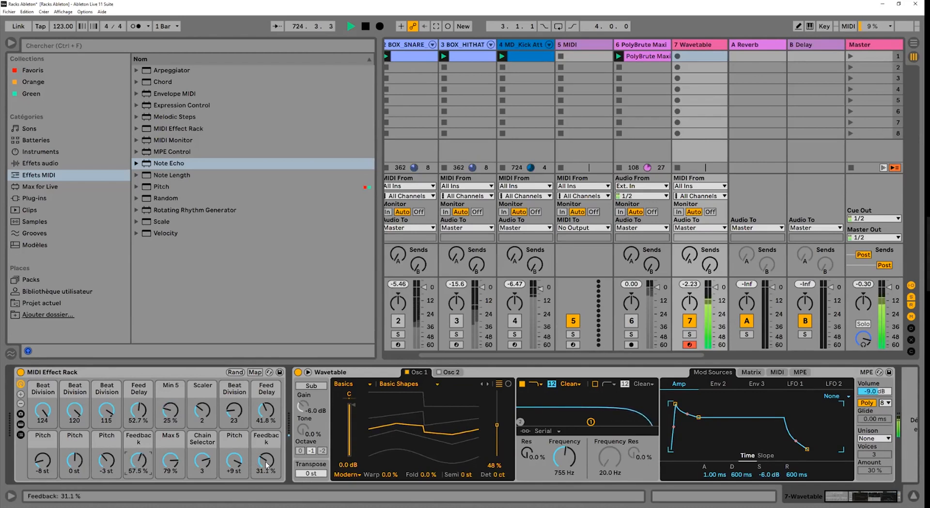
left_click_drag(136, 409, 133, 417)
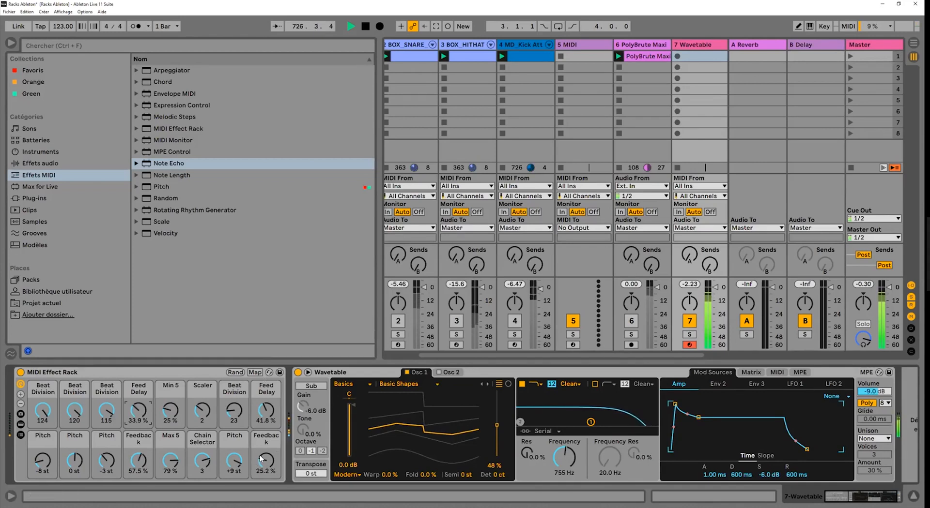
Randomize the parent rack's macros several more times while sweeping Wavetable's first filter frequency down to 181 Hz and back up.
left_click(233, 373)
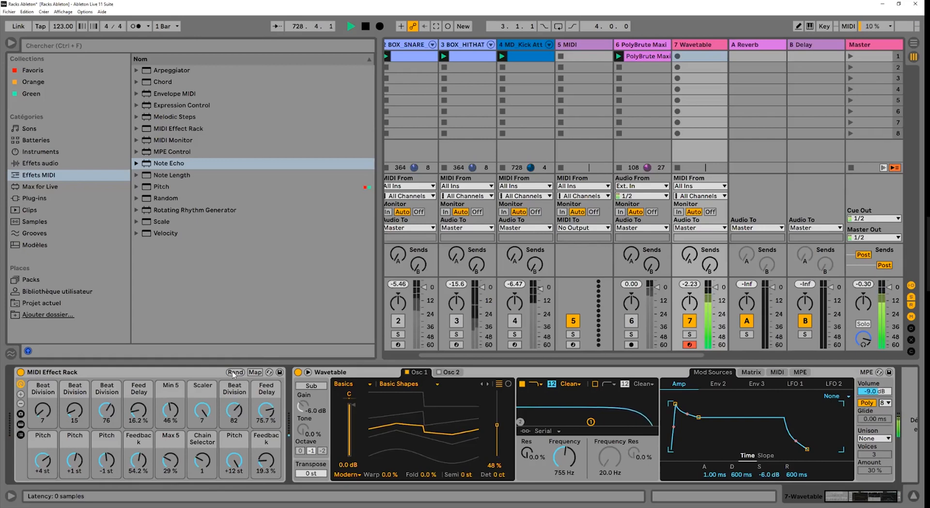
left_click(234, 373)
left_click_drag(572, 458, 572, 478)
left_click(235, 372)
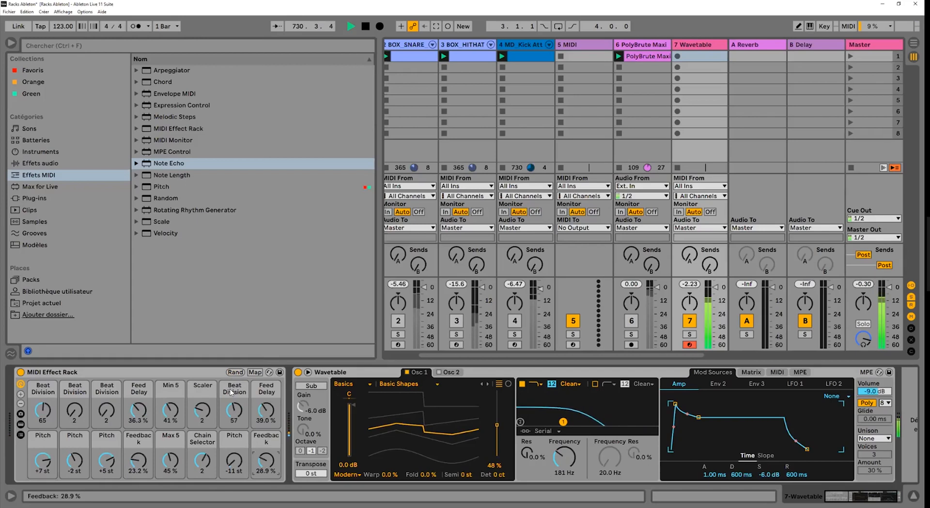
left_click_drag(569, 463, 569, 454)
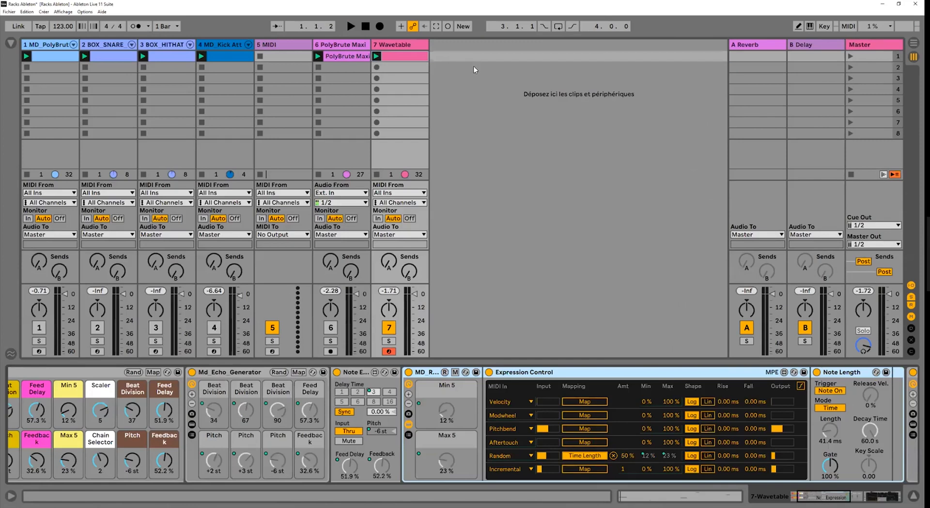
Insert a new MIDI track after the Wavetable track and load the Sampler instrument on it.
right_click(464, 55)
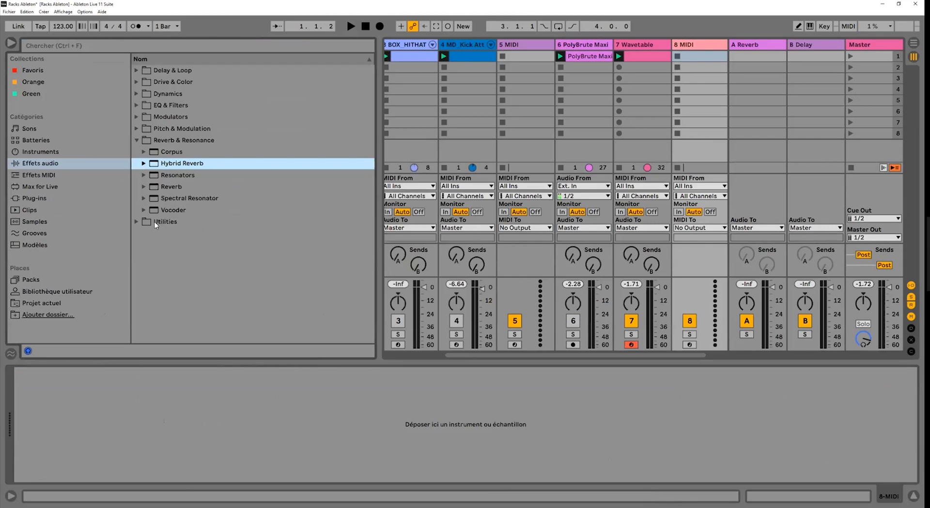
key("Up")
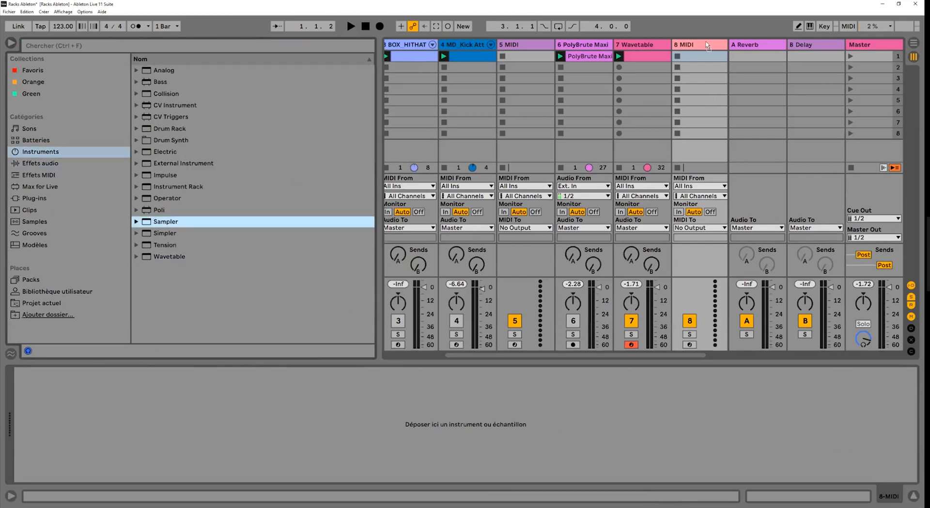
left_click_drag(705, 43, 706, 56)
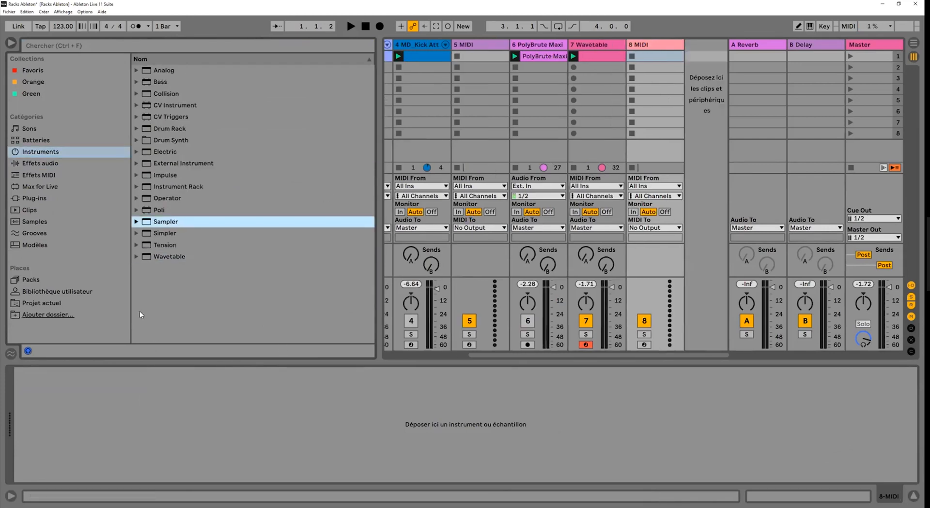
key("Return")
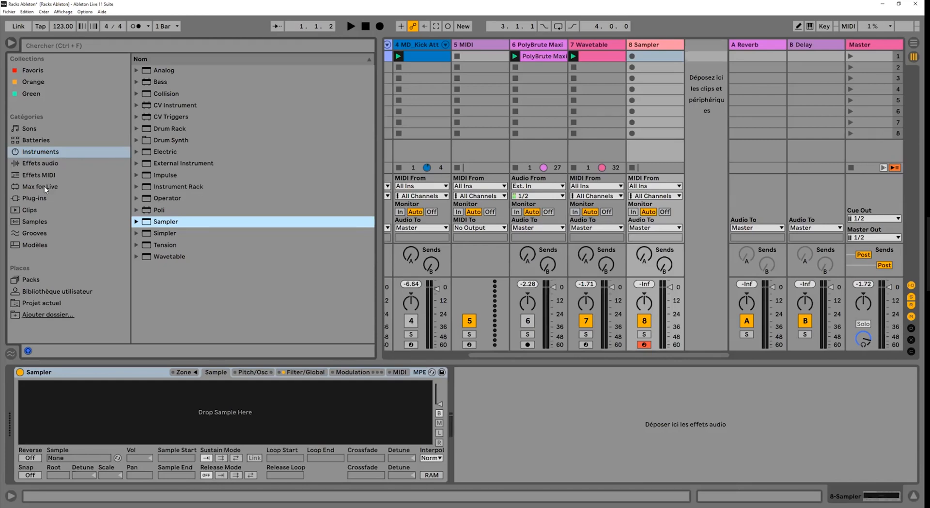
Open the SAMPLES POLYBRUTE folder in the user library and look through its samples.
left_click(53, 292)
scroll(264, 146, "down", 3)
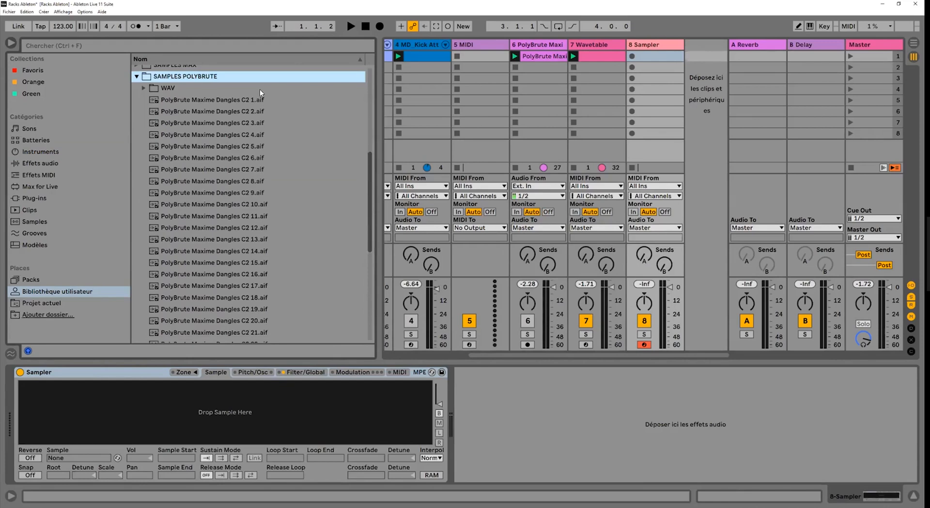
scroll(328, 156, "down", 1)
scroll(368, 199, "down", 5)
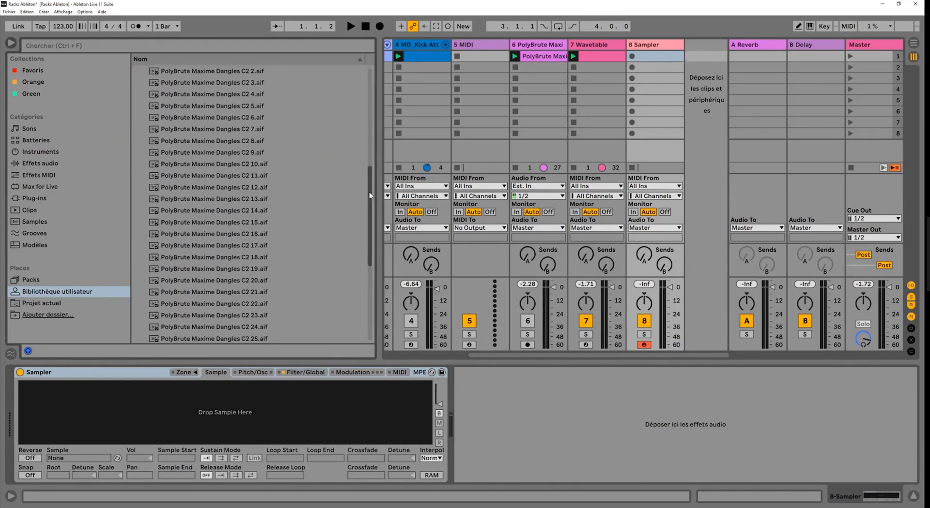
Preview PolyBrute C2 samples 1, 2 and 4 and look over the folder's full sample list.
scroll(369, 237, "up", 5)
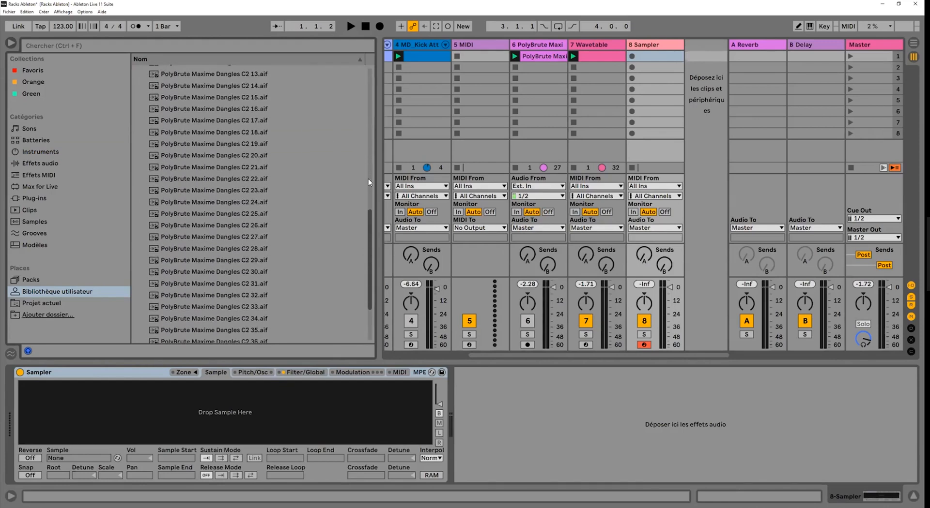
left_click(237, 87)
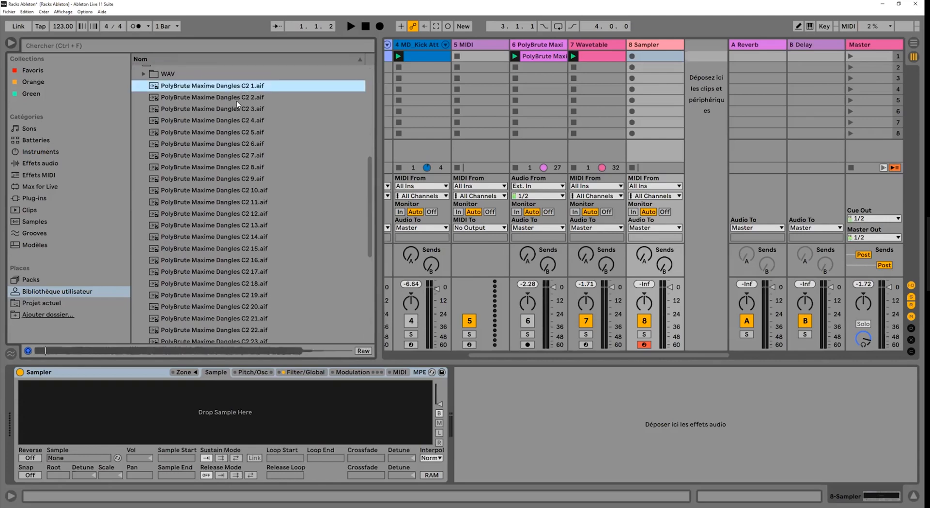
key("Down")
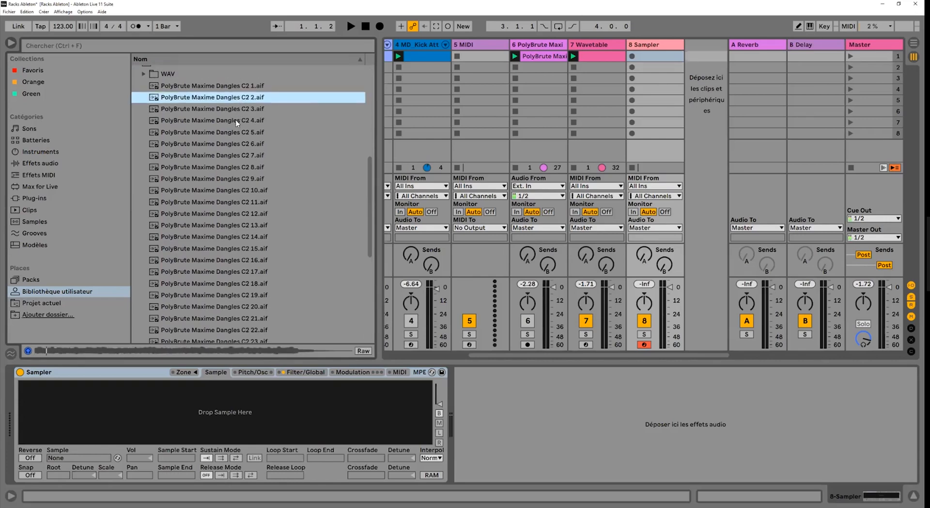
left_click(237, 121)
left_click(245, 88)
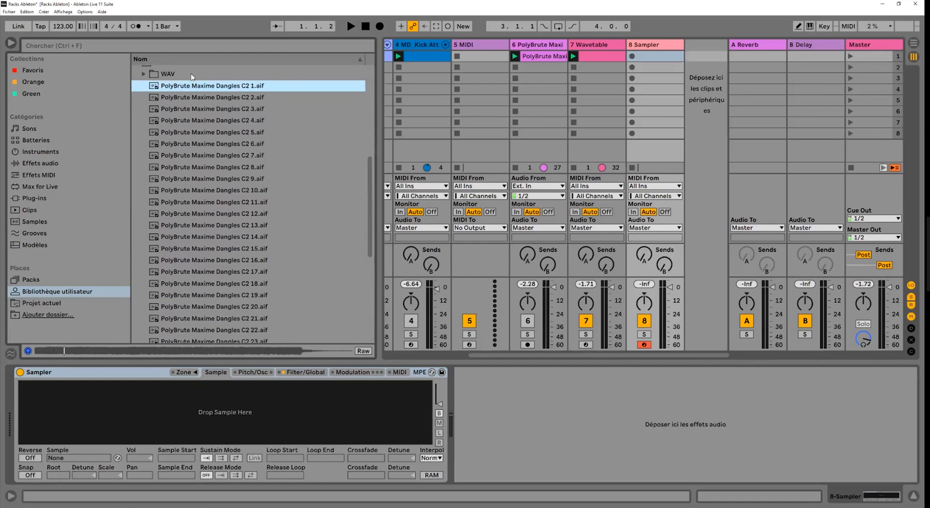
left_click(193, 75)
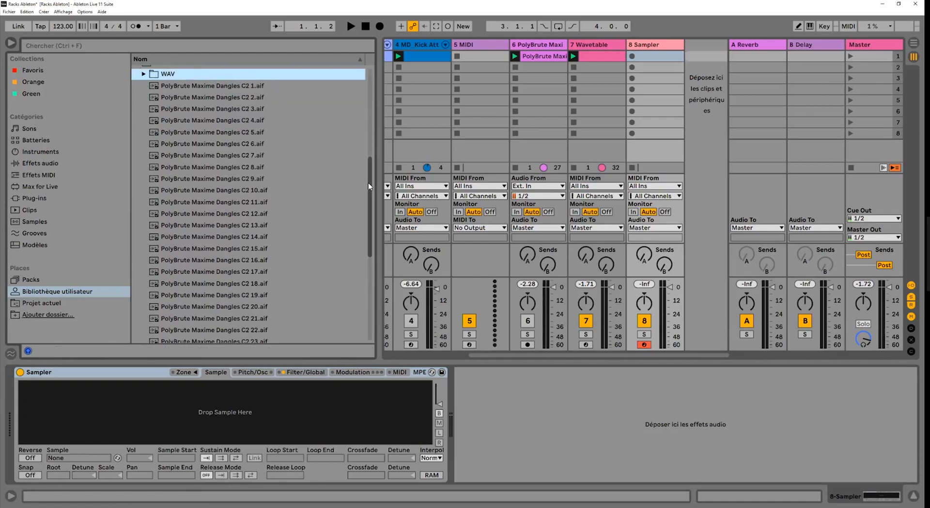
scroll(368, 186, "down", 10)
scroll(360, 170, "up", 10)
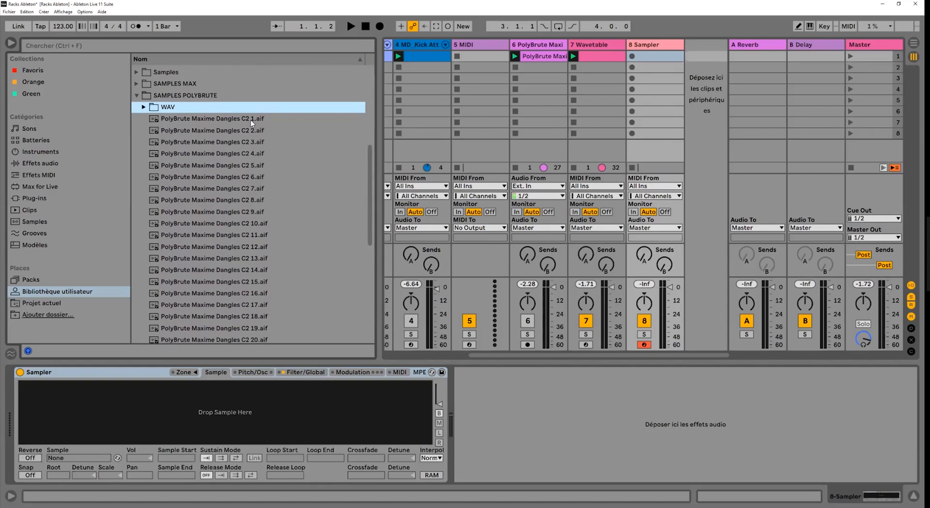
Select all PolyBrute C2 samples from 1 to 37 and load them together into the empty Sampler.
left_click(251, 123)
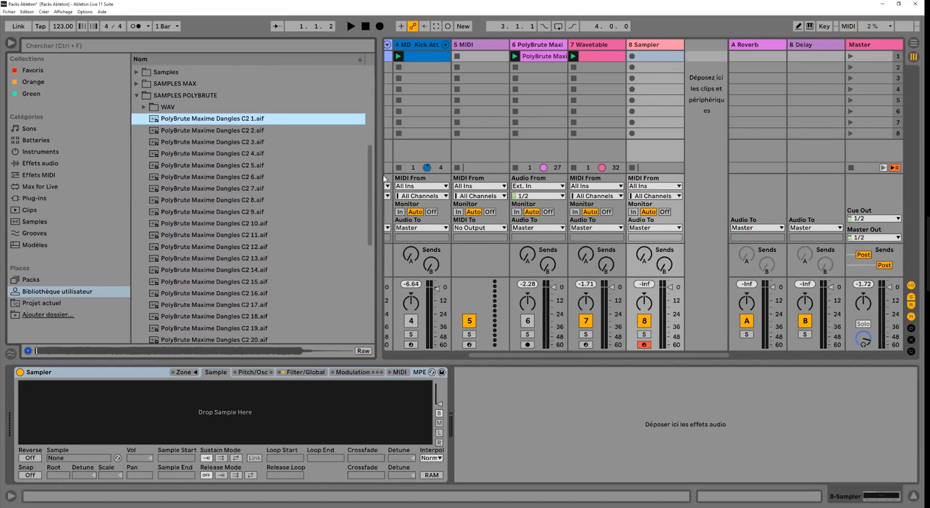
scroll(368, 300, "down", 6)
scroll(368, 300, "down", 6)
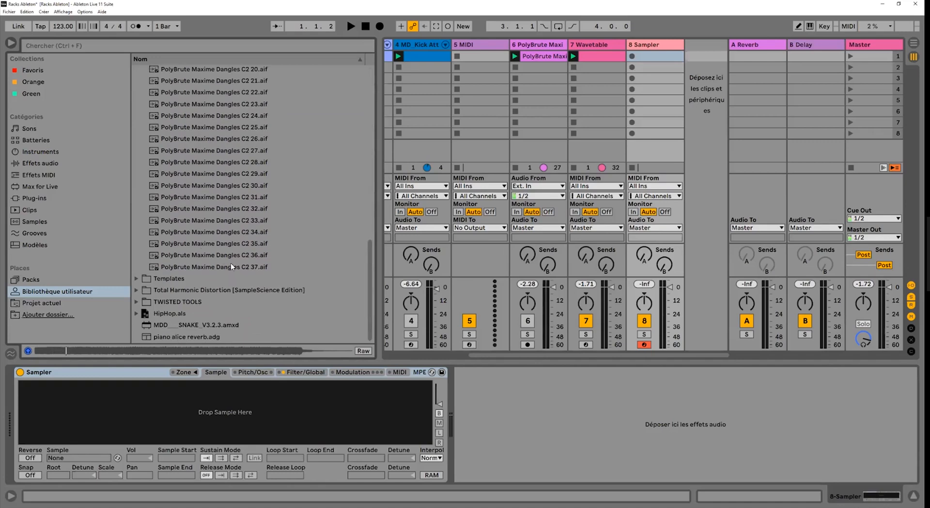
left_click(233, 267, "shift")
left_click_drag(232, 266, 203, 410)
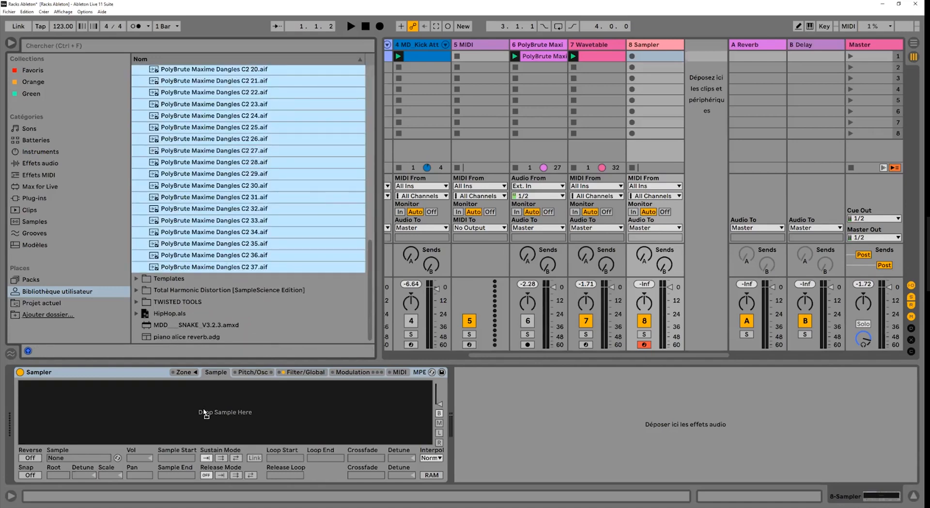
Load the selected PolyBrute Maxime Dangles C2 samples into Sampler and show its zone list with the browser hidden.
left_click_drag(203, 412, 203, 412)
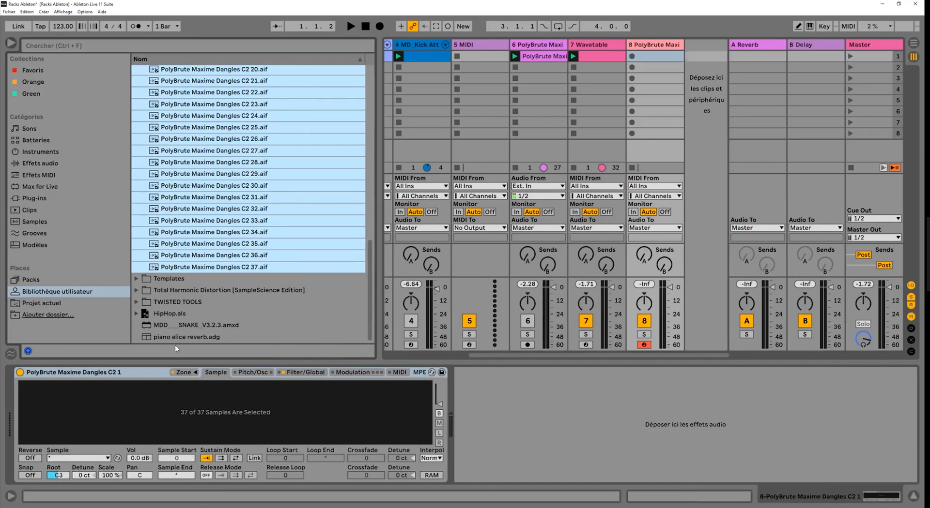
key("ctrl+alt+b")
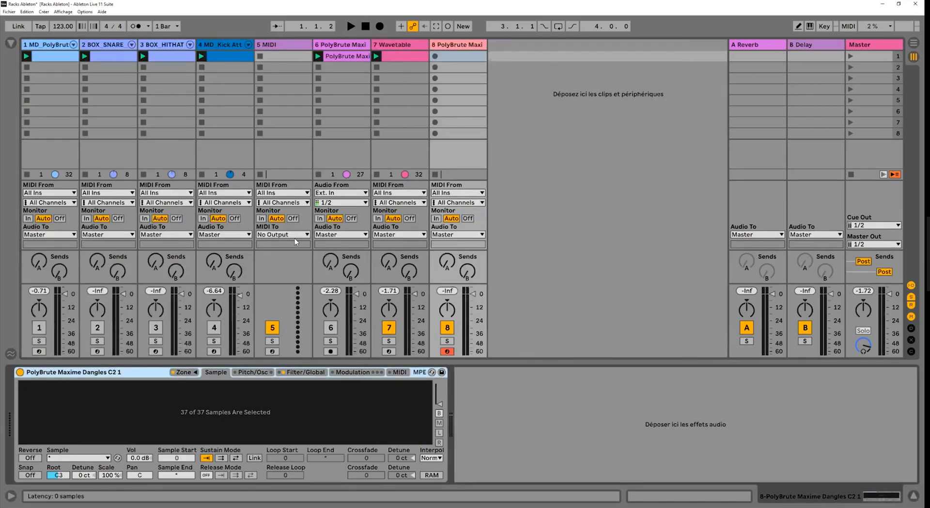
scroll(296, 243, "down", 9)
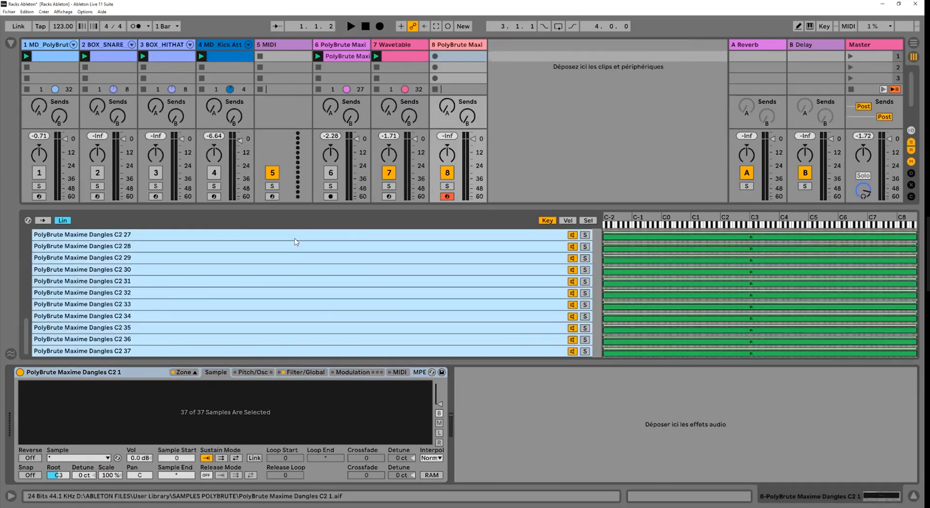
scroll(296, 242, "up", 2)
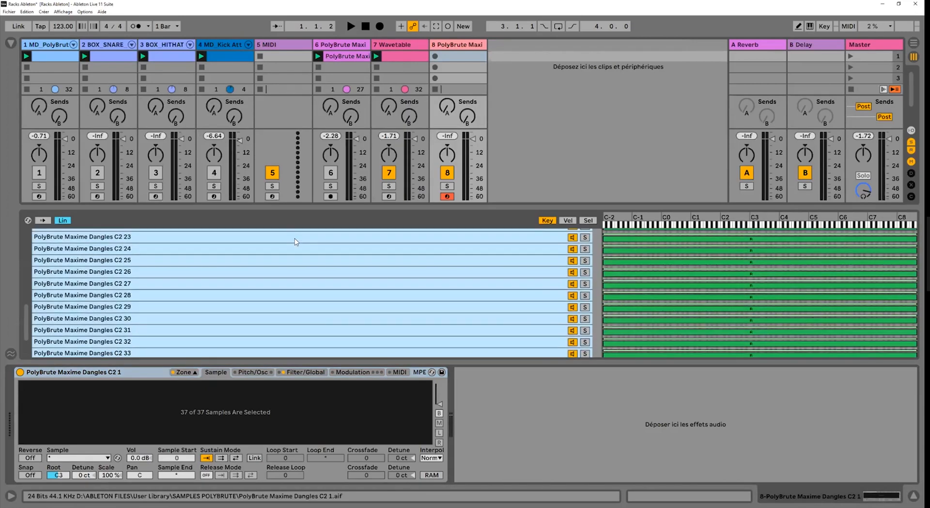
scroll(296, 242, "down", 2)
Show the sample select zones and distribute the ranges of all 37 samples equally.
left_click(587, 220)
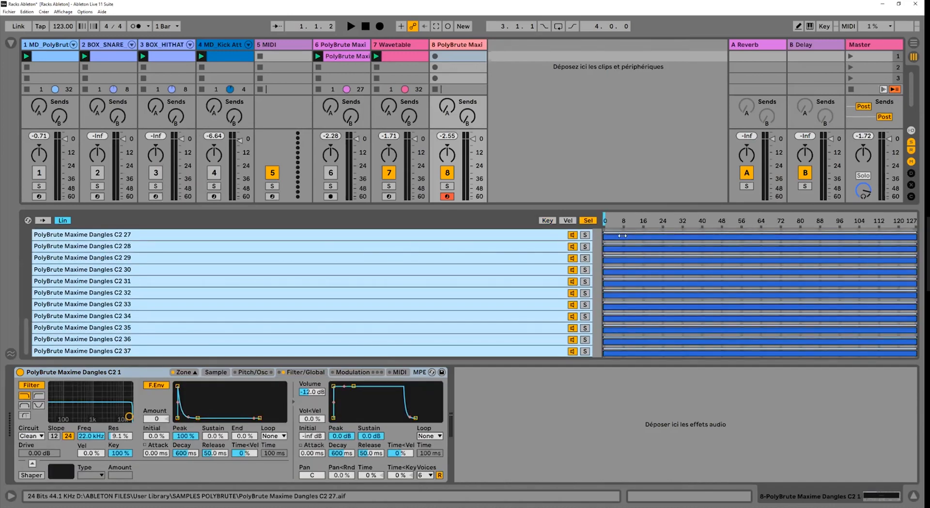
right_click(622, 239)
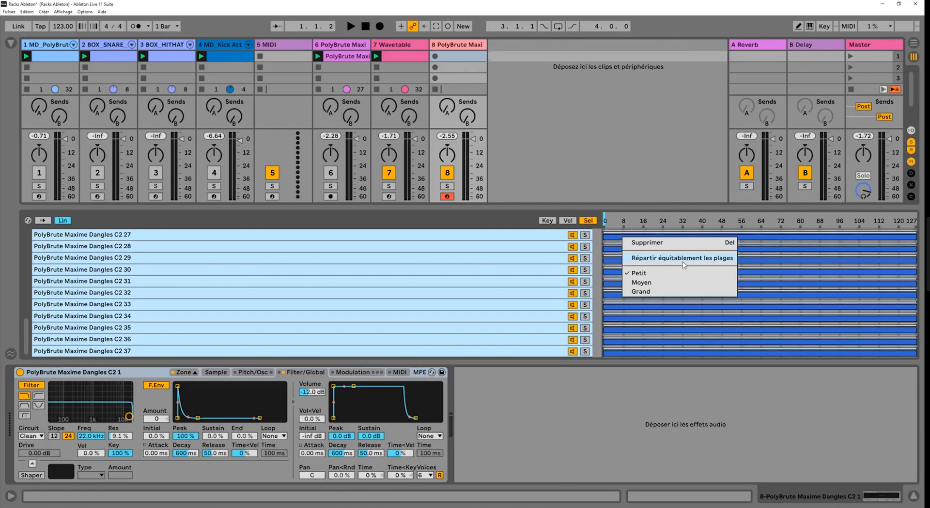
left_click(684, 265)
scroll(630, 242, "up", 9)
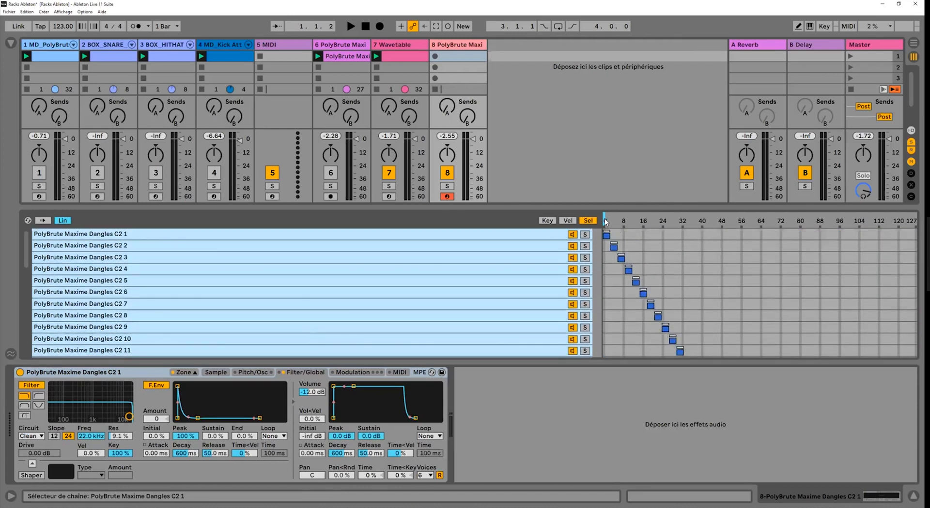
left_click_drag(605, 216, 619, 217)
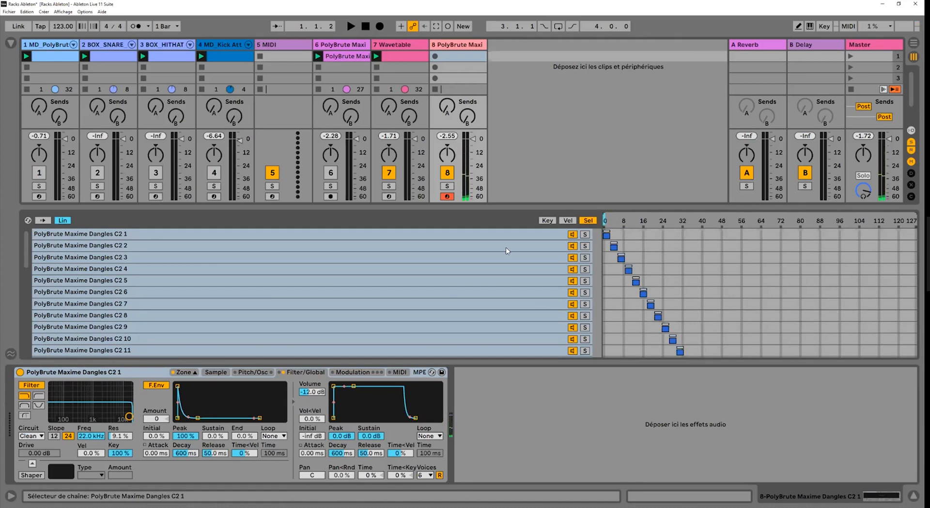
Set the sustain mode of all 37 samples to the back-and-forth loop.
left_click(216, 372)
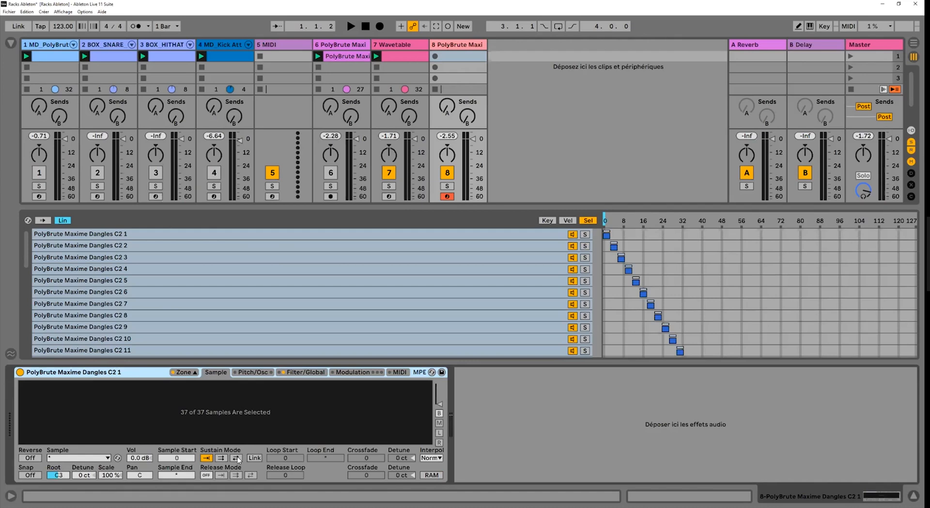
left_click(221, 458)
left_click(236, 458)
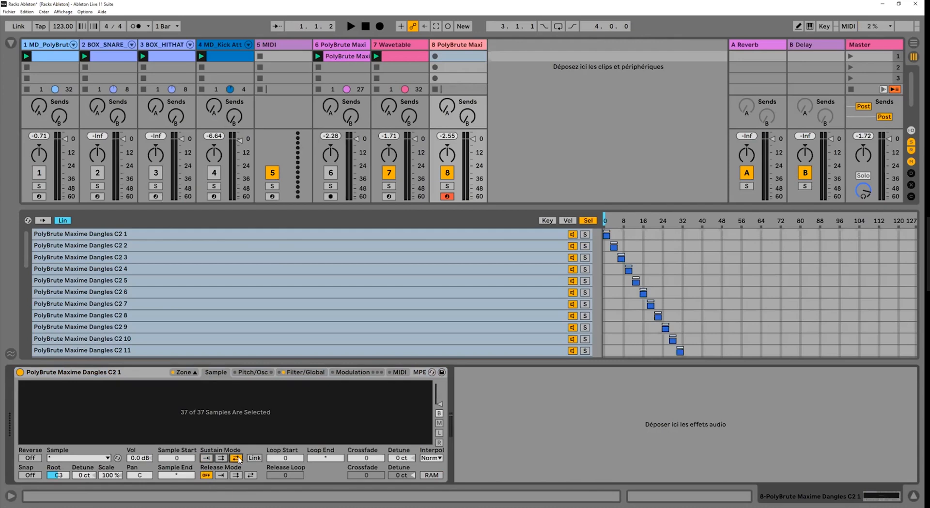
Set the sample start of all selected samples to 26000.
left_click(175, 460)
type("23600")
key("BackSpace")
key("BackSpace")
type("000")
key("Return")
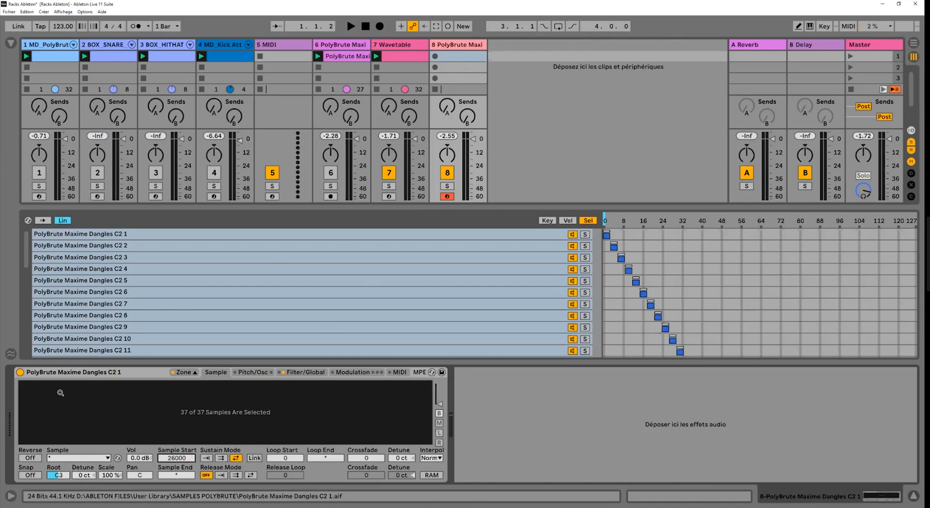
View the waveform of sample C2 1 and move the start point of sample C2 3 to about 23800.
left_click(31, 390)
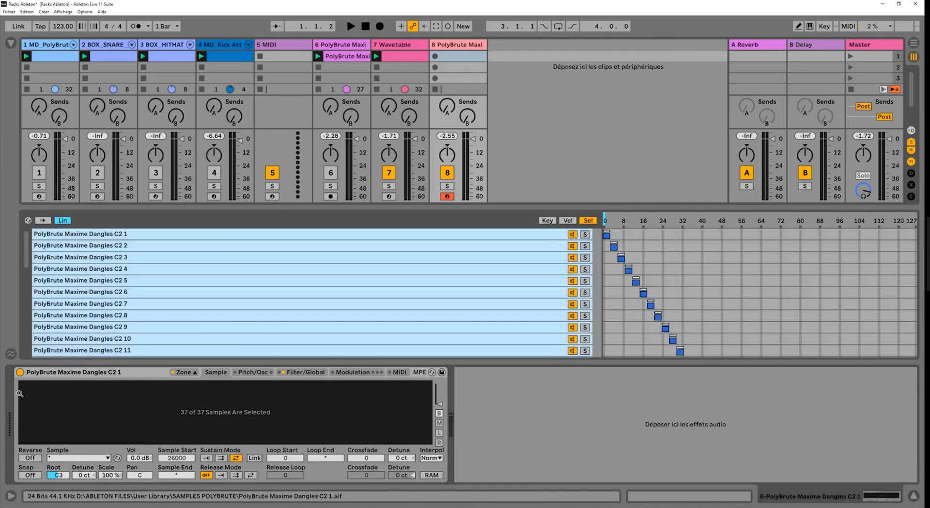
left_click(30, 390)
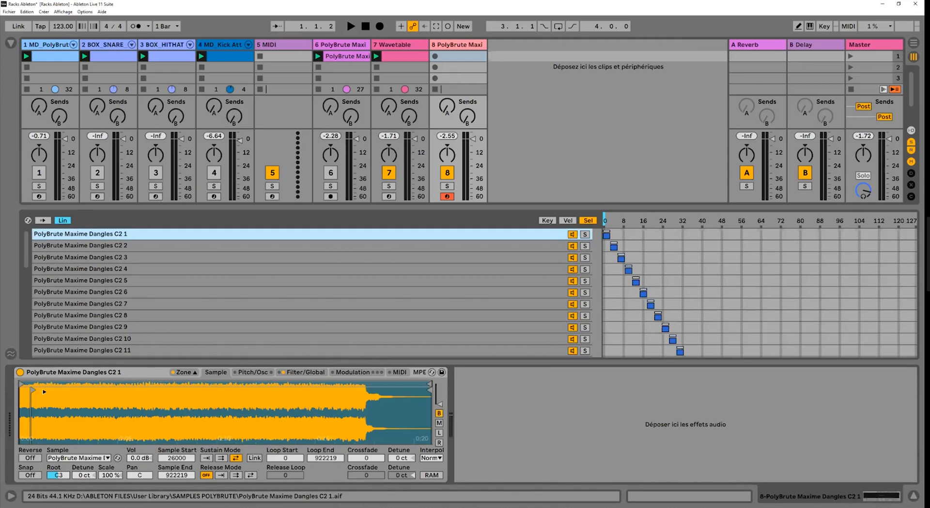
key("Down")
key("Down")
mouse_move(21, 391)
left_mouse_down()
mouse_move(10, 392)
mouse_move(40, 391)
left_mouse_up()
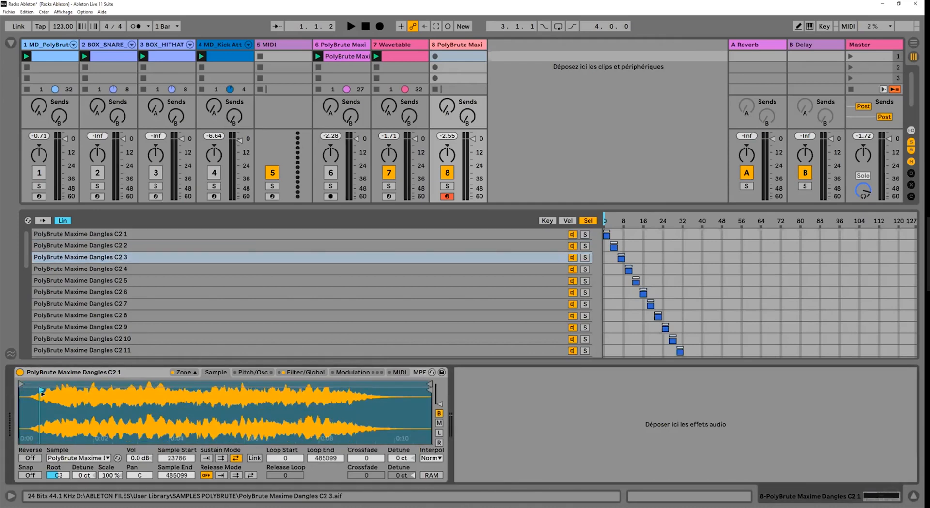
Reselect all the samples in the zone list and set their sample start to 26000.
left_click(132, 236)
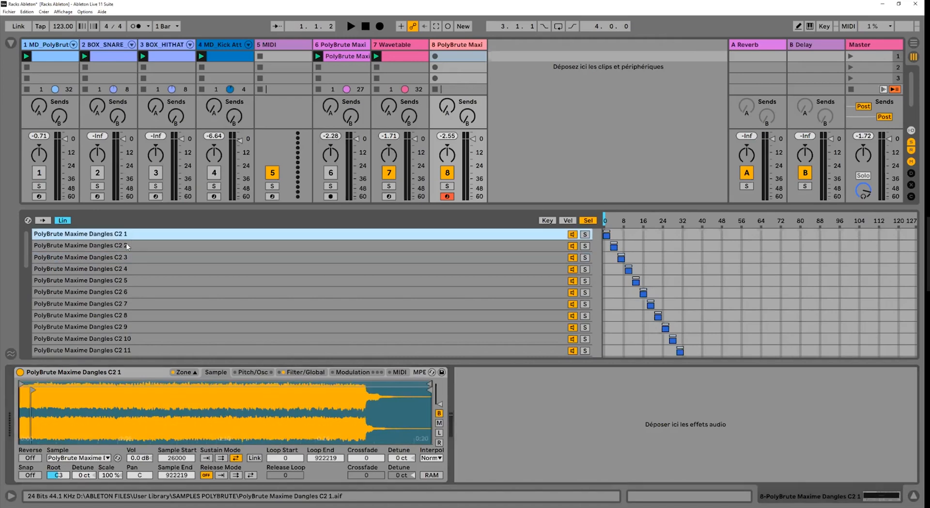
scroll(124, 339, "down", 8)
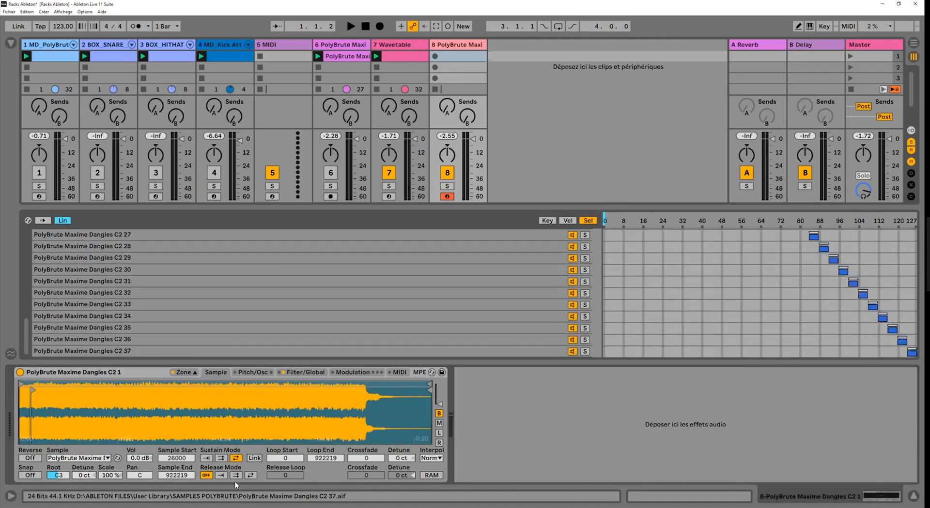
key("ctrl+a")
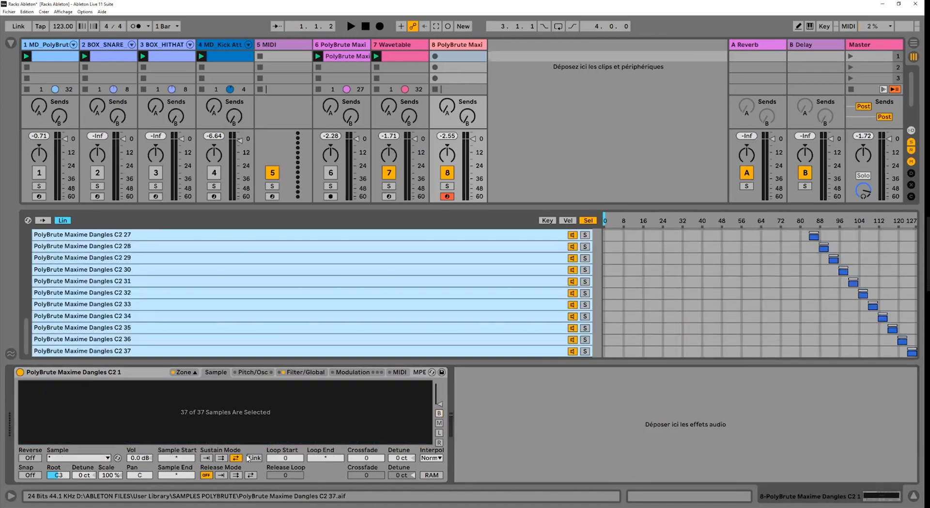
left_click(176, 458)
type("000")
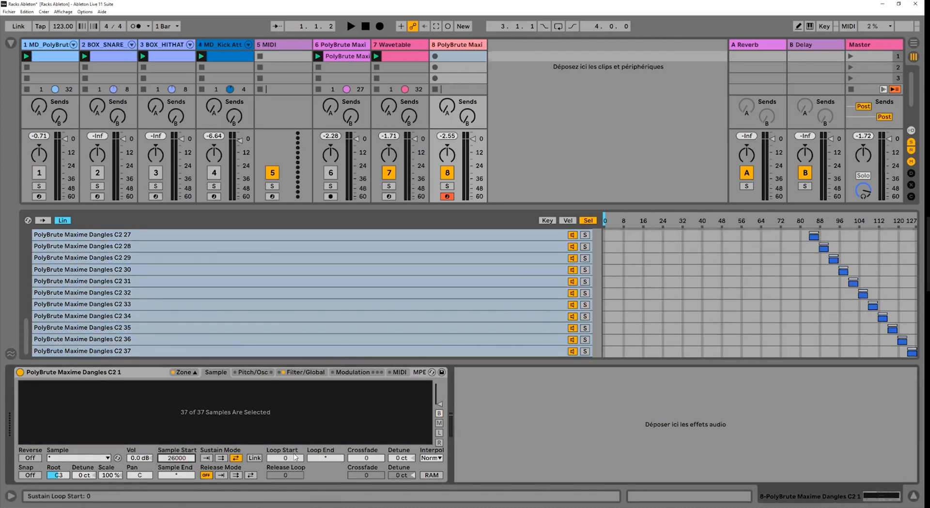
Set the sustain loop of all samples to start at 26000 and end at 100000.
left_click(284, 457)
type("26000")
key("Return")
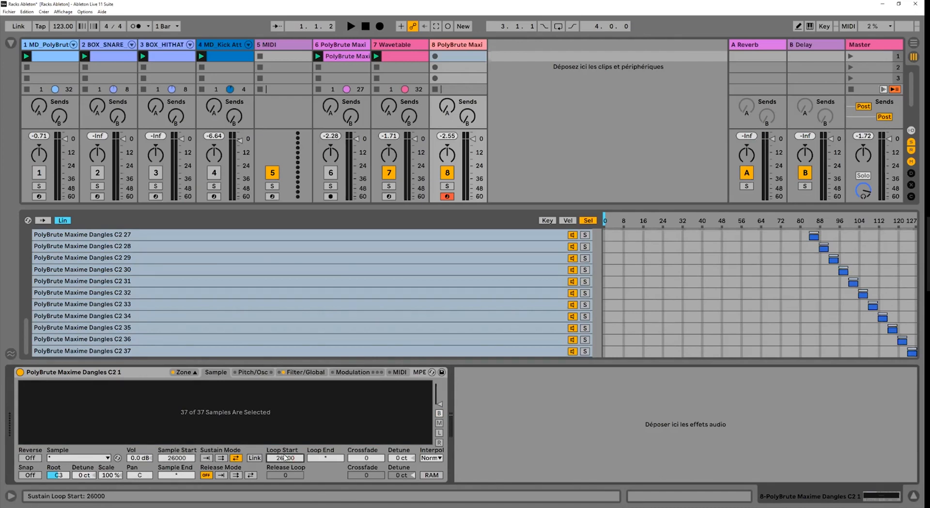
left_click(325, 459)
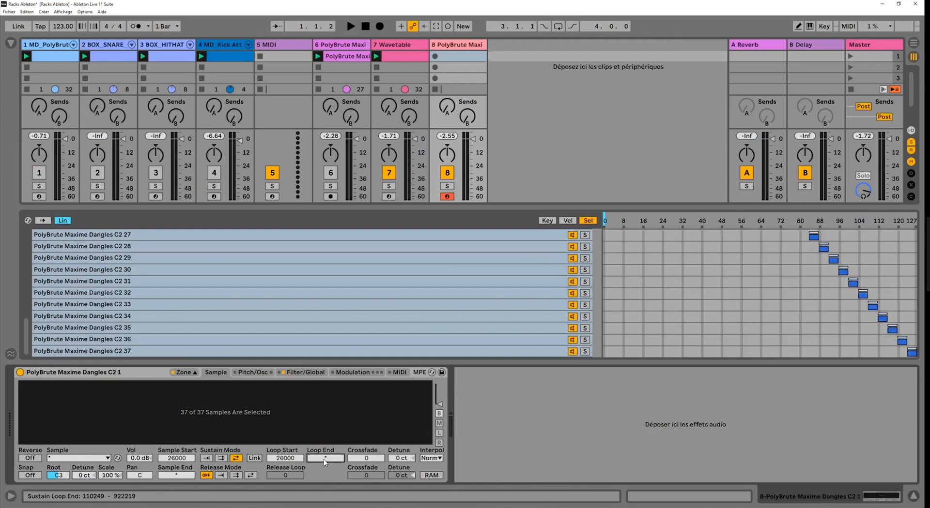
type("100000")
key("Return")
right_click(324, 462)
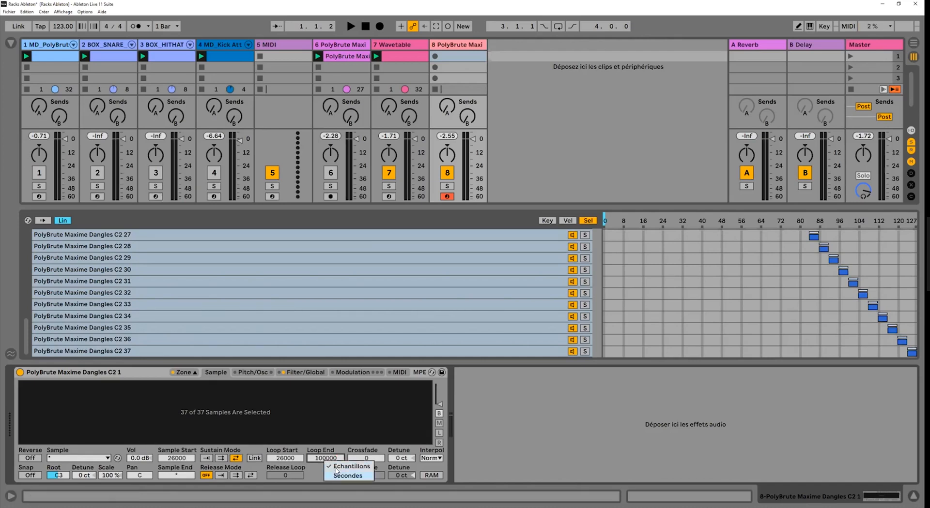
Set the sustain loop crossfade of all samples to 5000.
left_click(366, 458)
type("5000")
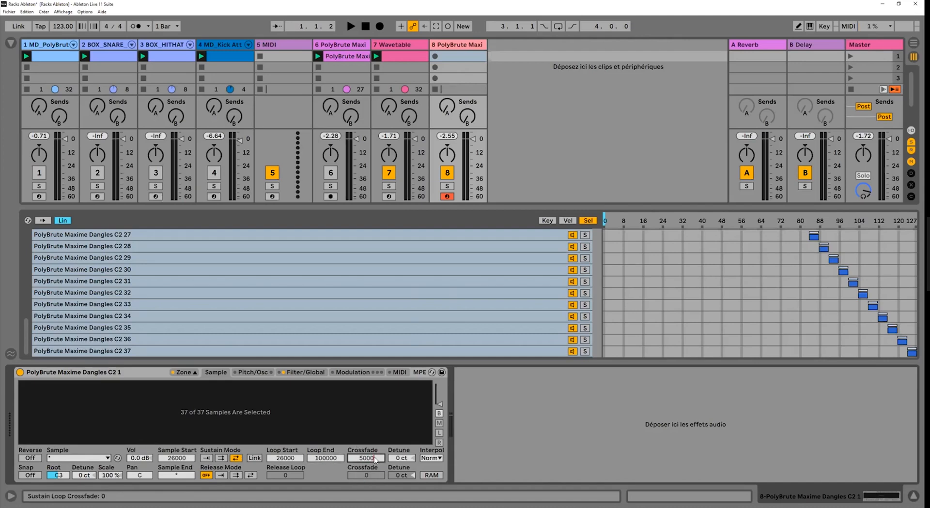
key("Return")
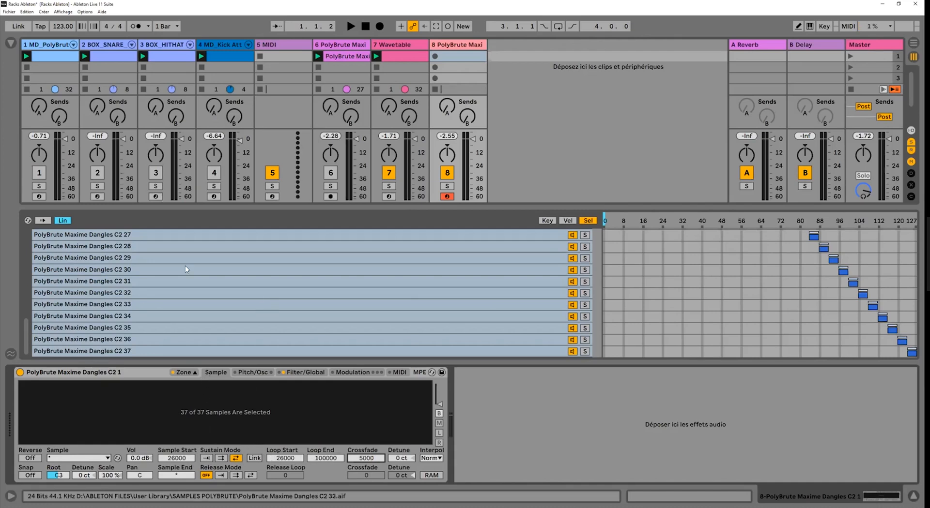
Check the loop region on the waveforms of samples C2 30, C2 27 and C2 1.
left_click(173, 404)
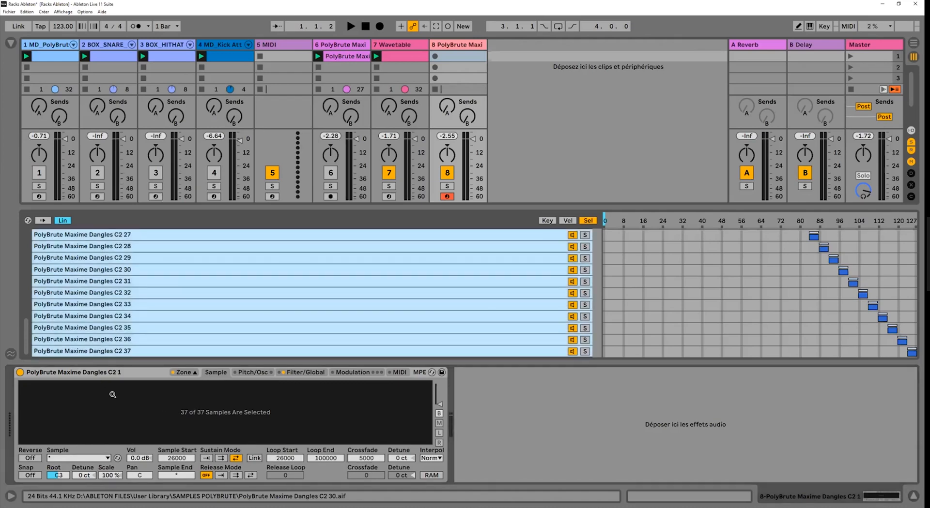
left_click(160, 270)
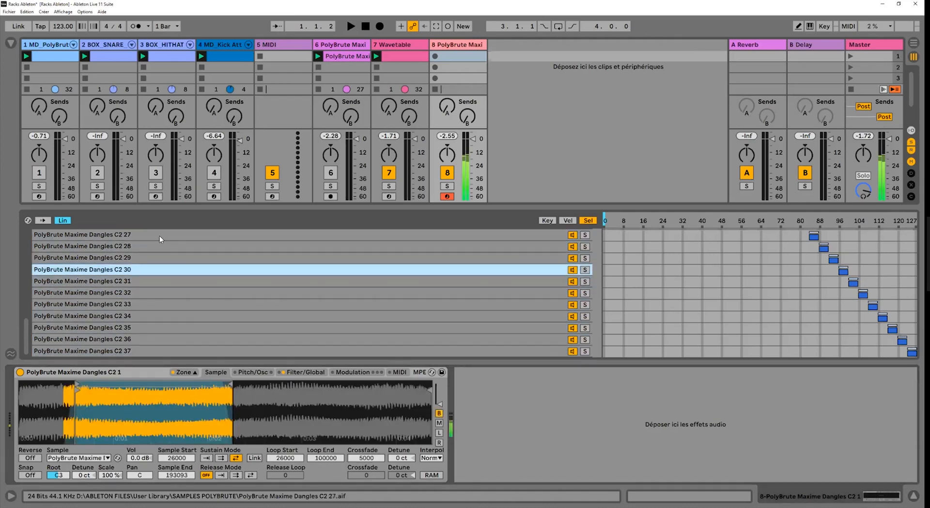
left_click(160, 234)
scroll(161, 239, "up", 3)
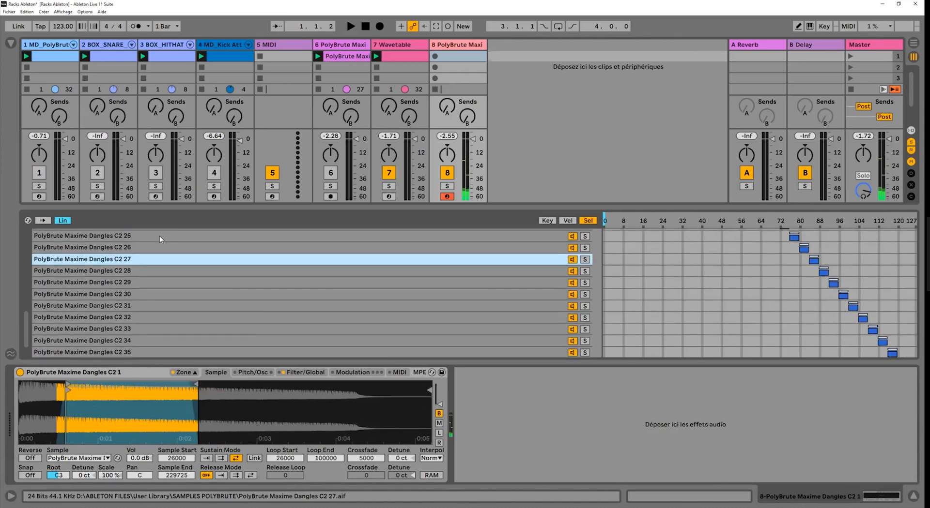
scroll(160, 239, "up", 6)
left_click(67, 234)
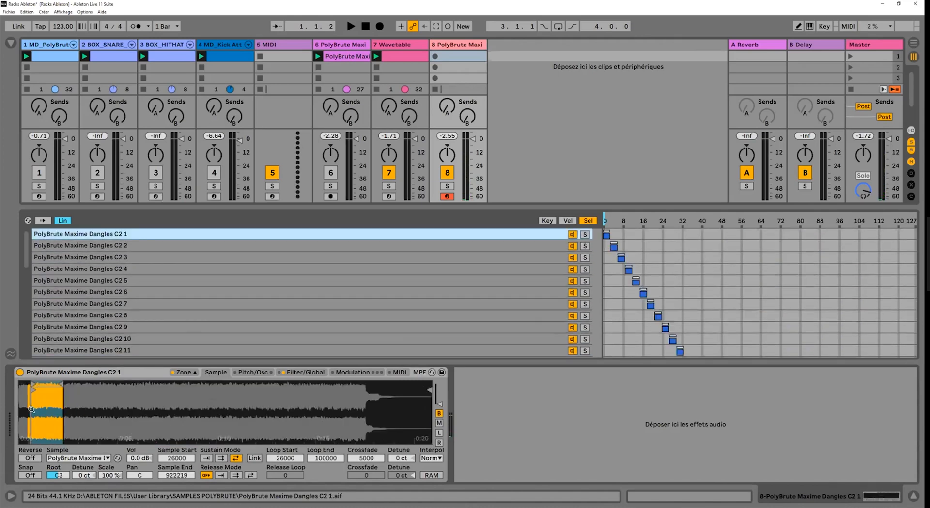
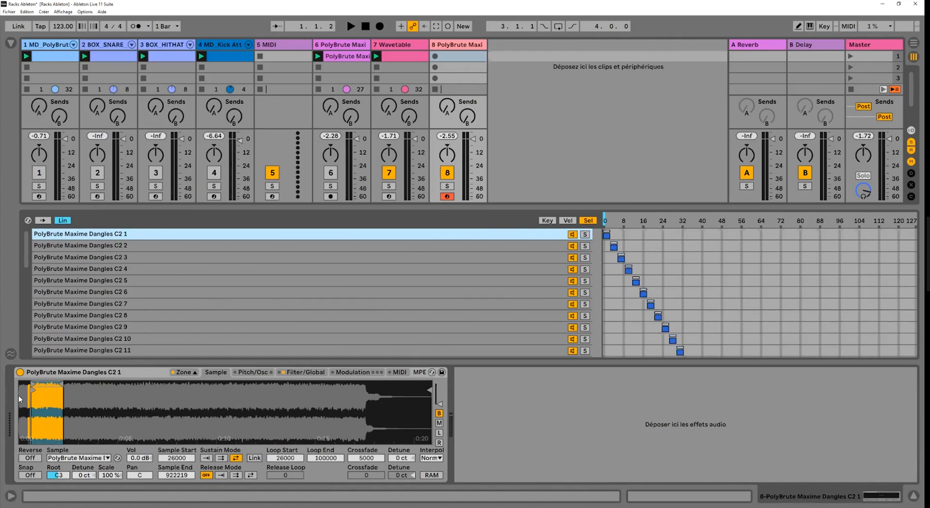
Group Sampler into an Instrument Rack and show the sample select zones again.
key("ctrl+g")
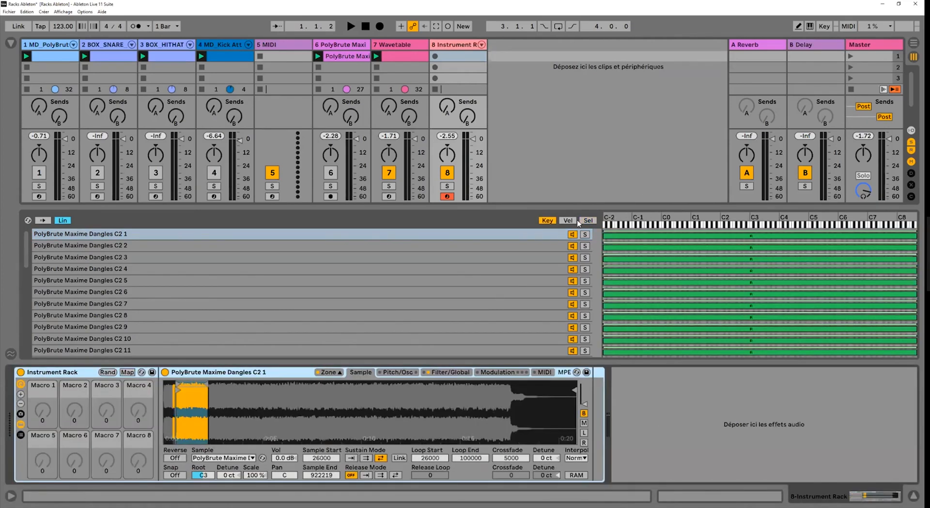
left_click(586, 222)
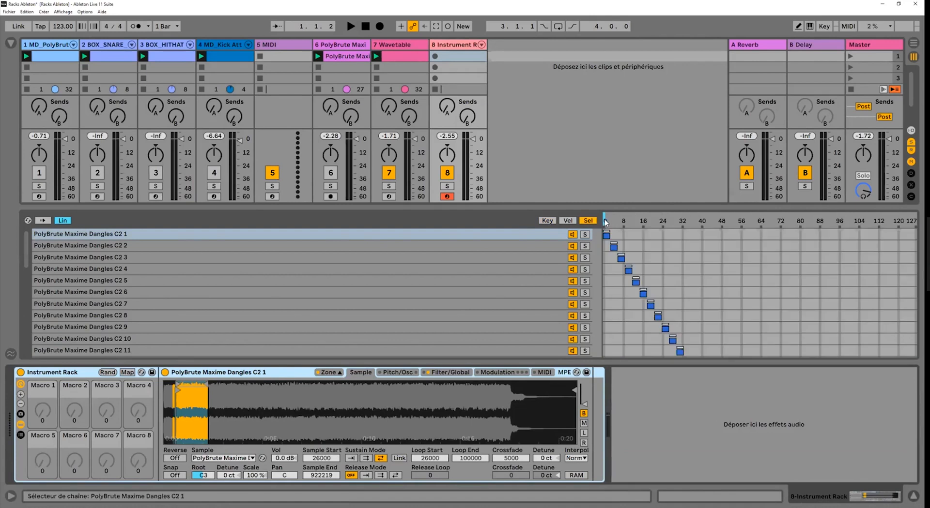
Map the sample selector to Macro 1 and turn that macro to 76.
right_click(624, 344)
left_click(643, 344)
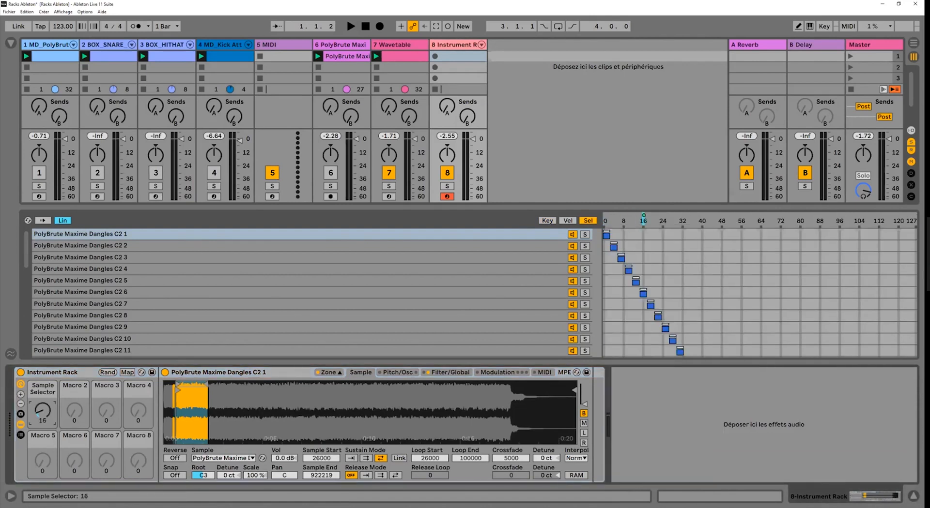
left_click_drag(43, 411, 43, 380)
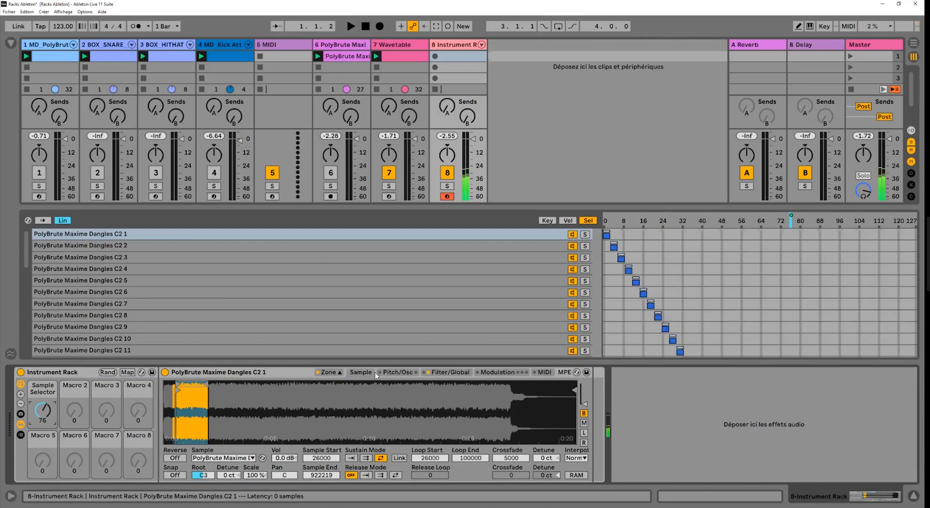
Map Sampler's filter frequency to Macro 2 of the rack.
left_click(450, 372)
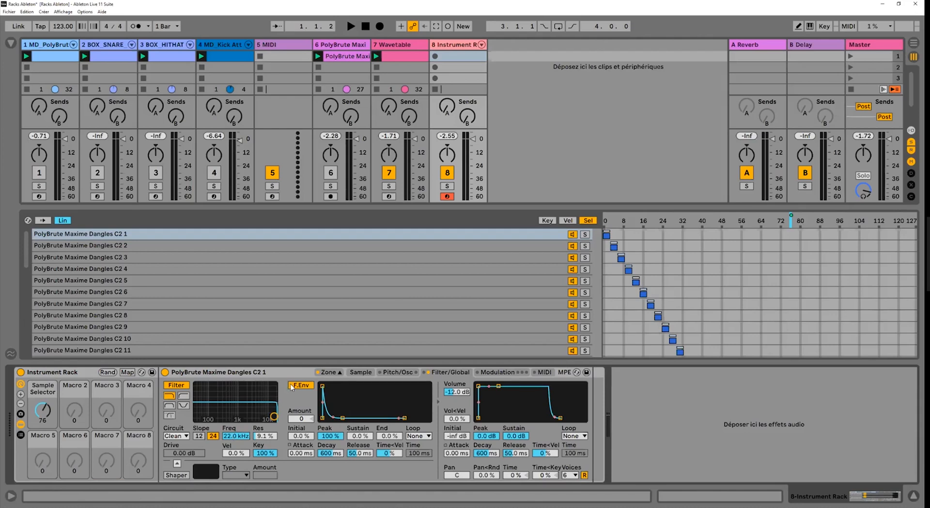
right_click(232, 438)
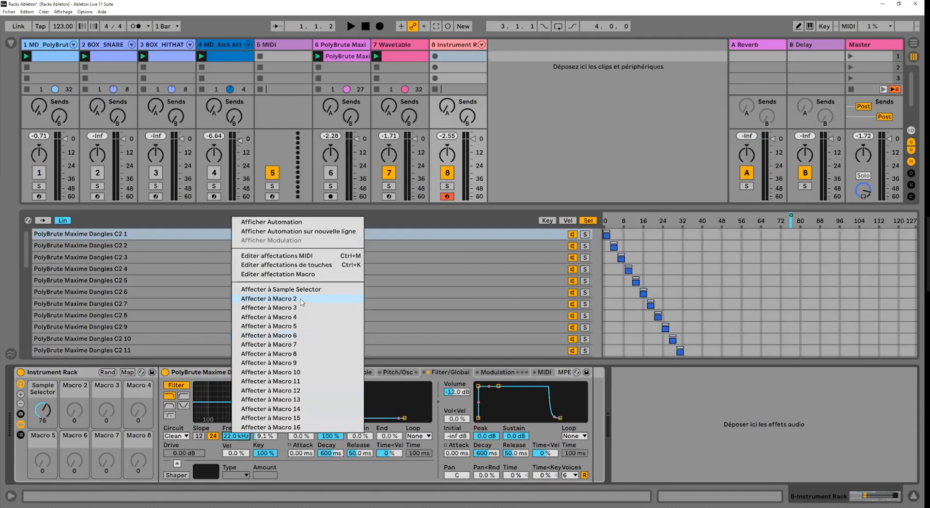
left_click(301, 302)
right_click(237, 436)
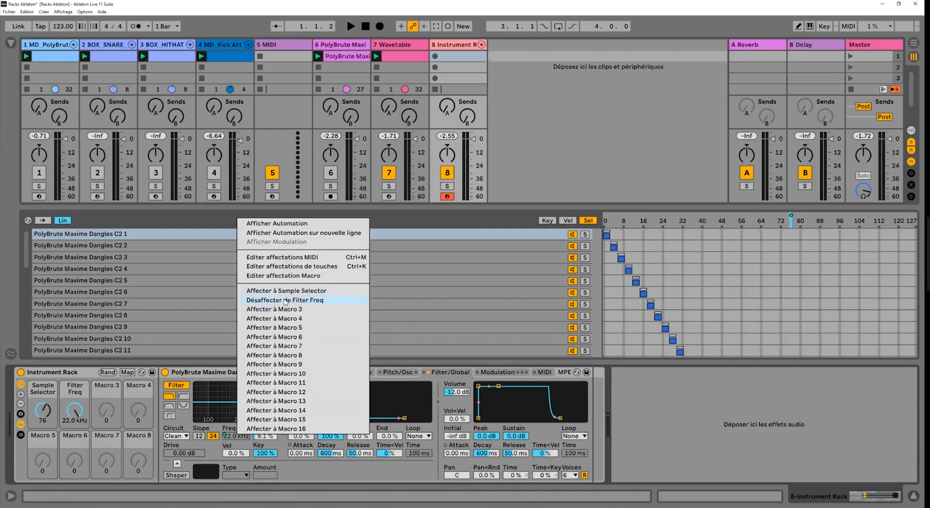
Unmap the filter frequency from Macro 2, map it to that macro again, and lower it to 13.8 kHz.
left_click(284, 300)
right_click(238, 437)
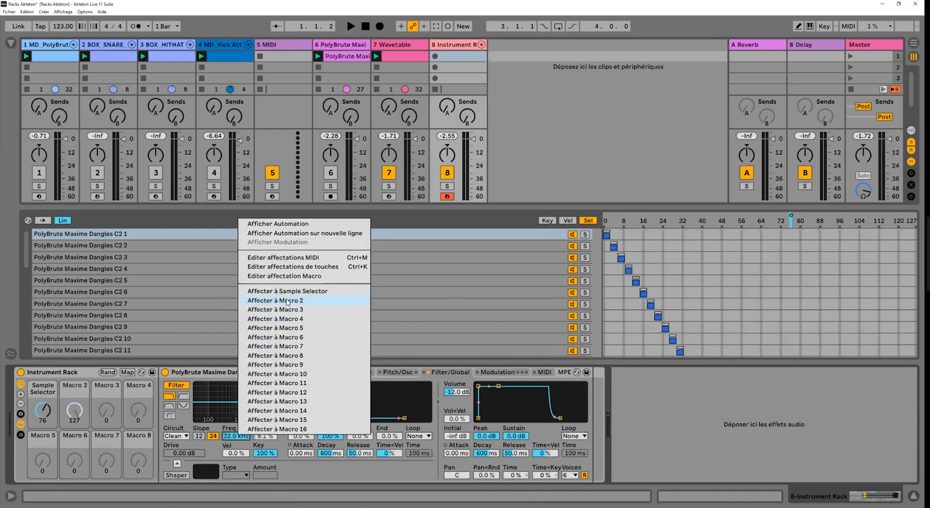
left_click(275, 301)
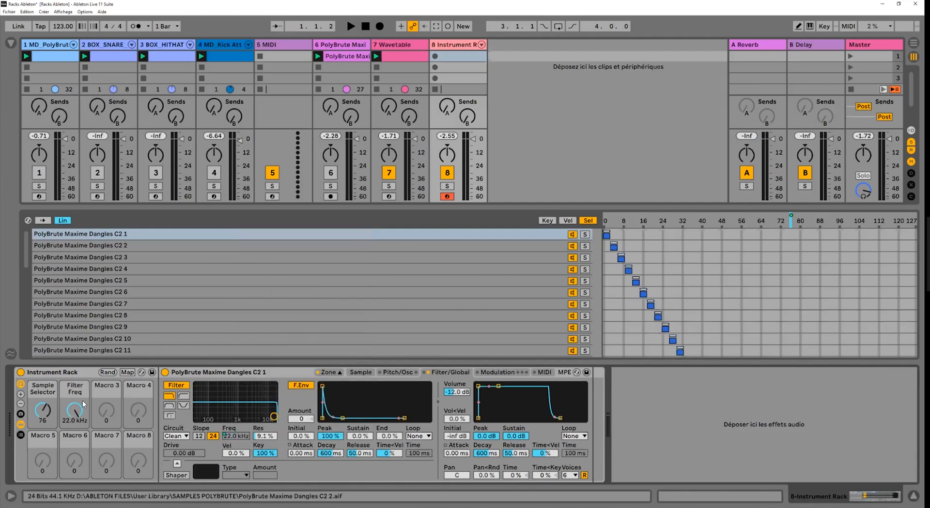
left_click_drag(75, 411, 75, 380)
Map Sampler's filter envelope amount to Macro 3 and reset that macro to 0.
right_click(298, 419)
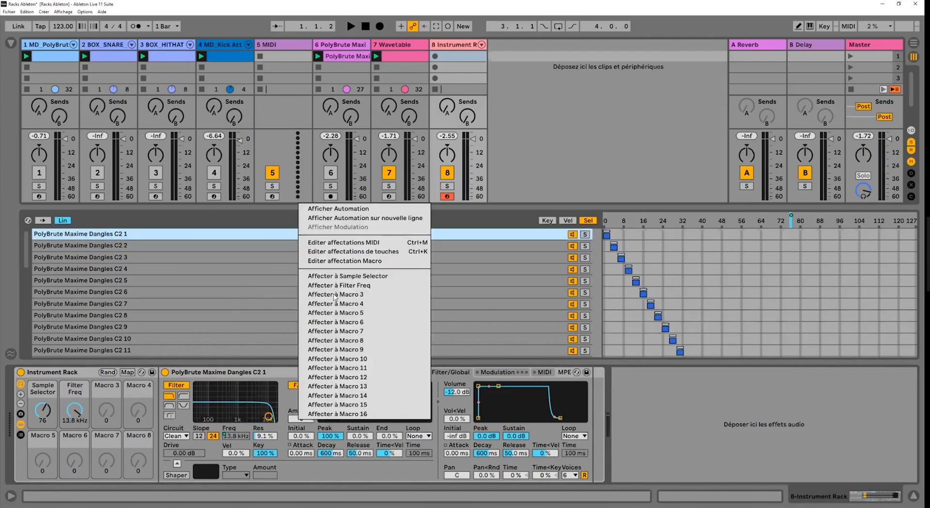
left_click(336, 296)
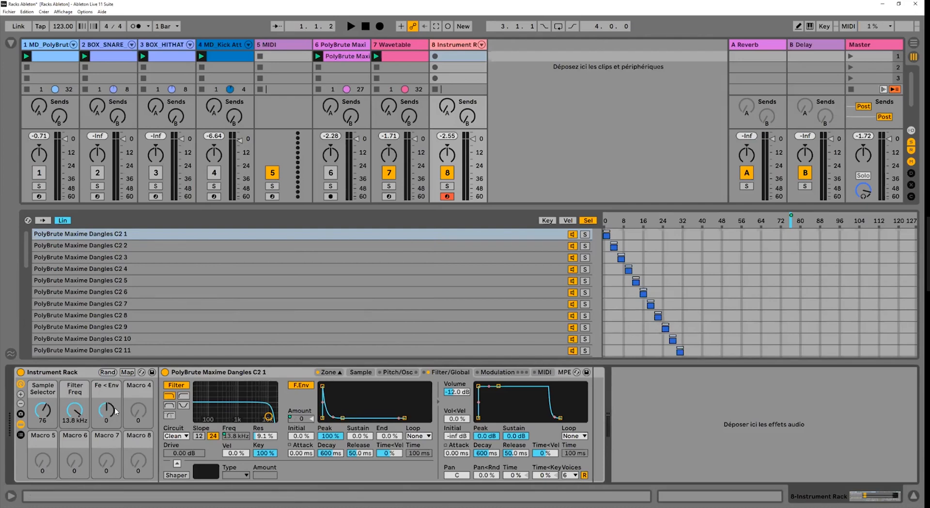
left_click_drag(107, 411, 109, 412)
key("Delete")
Set the minimum of the Fe < Env macro mapping to 0 so its range is 0 to 72.
left_click(127, 372)
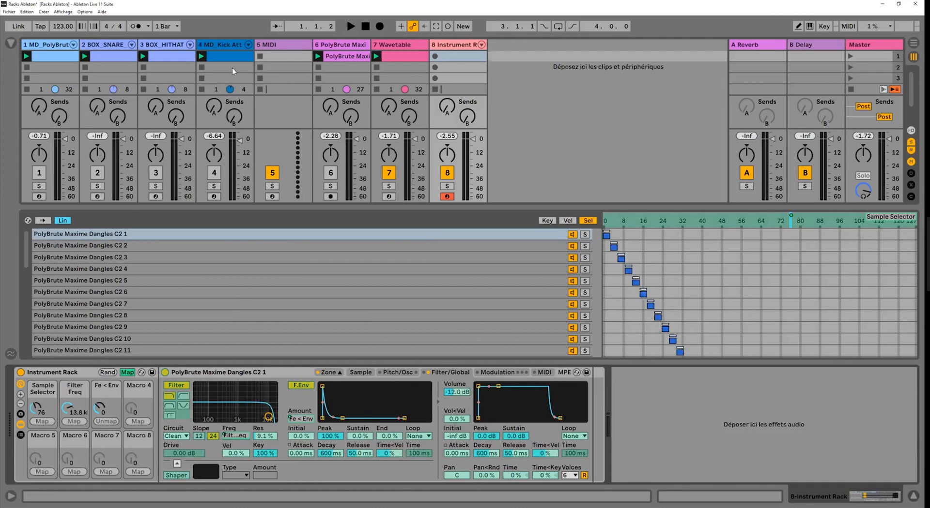
left_click(10, 43)
left_click_drag(237, 70, 236, 39)
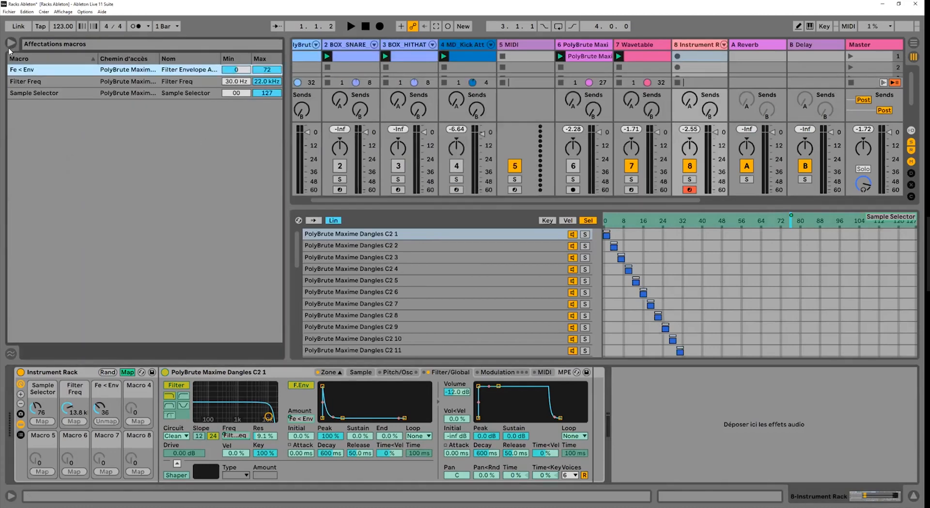
left_click(10, 44)
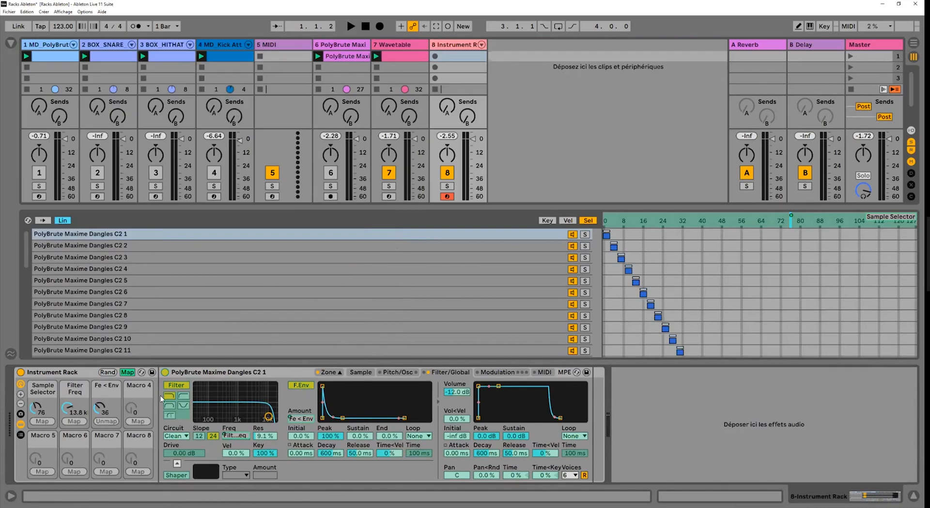
left_click(127, 373)
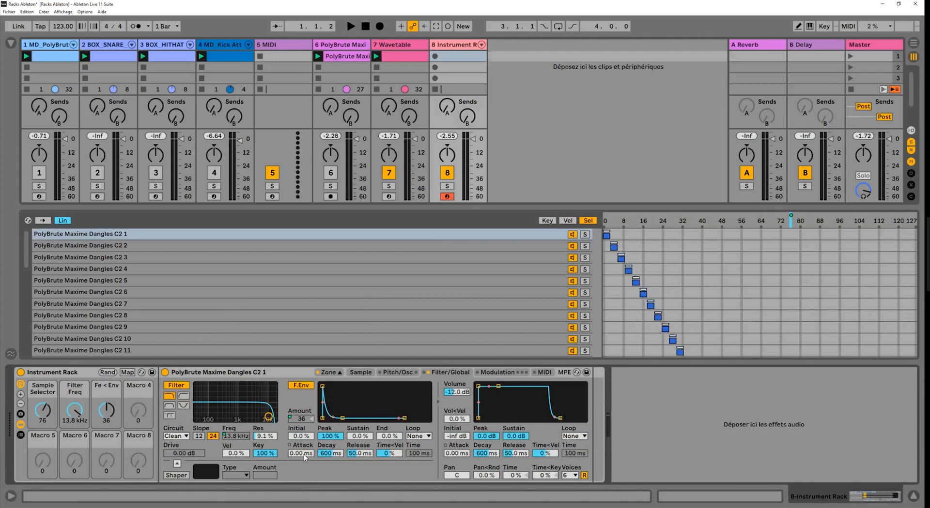
Map the filter envelope's attack and decay to Macros 4 and 5, and the Vol<Vel amount to Macro 6.
right_click(345, 353)
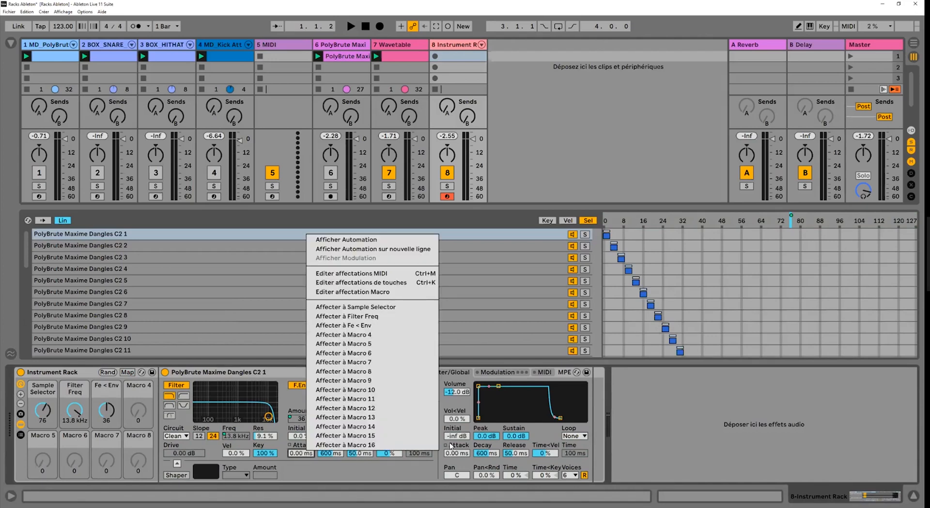
left_click(343, 335)
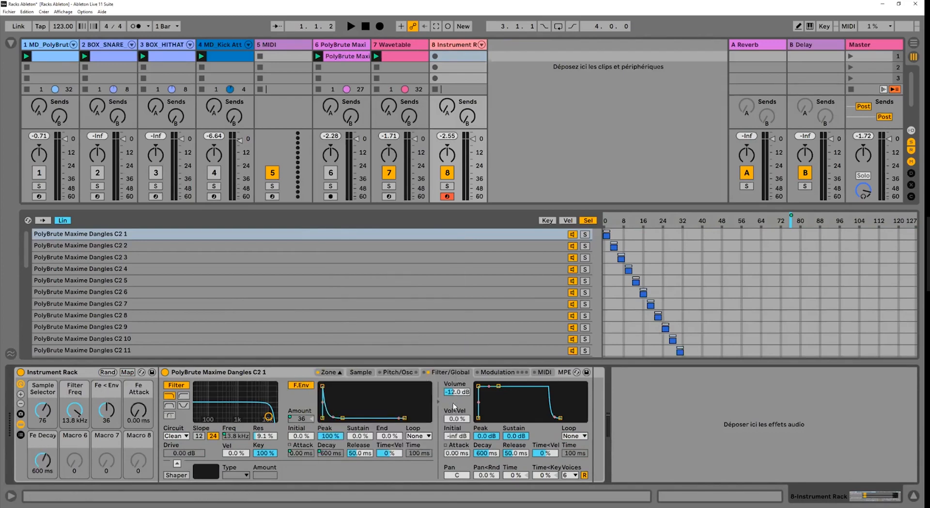
right_click(533, 317)
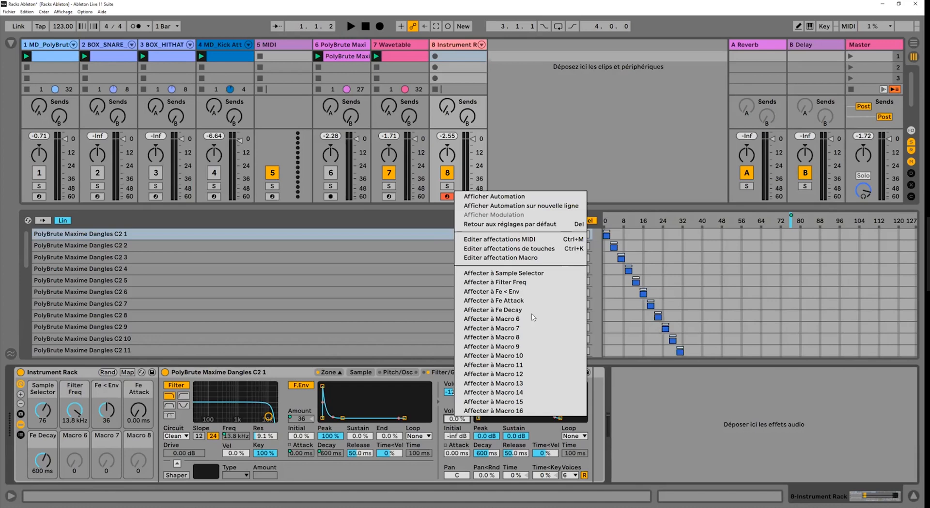
left_click(491, 319)
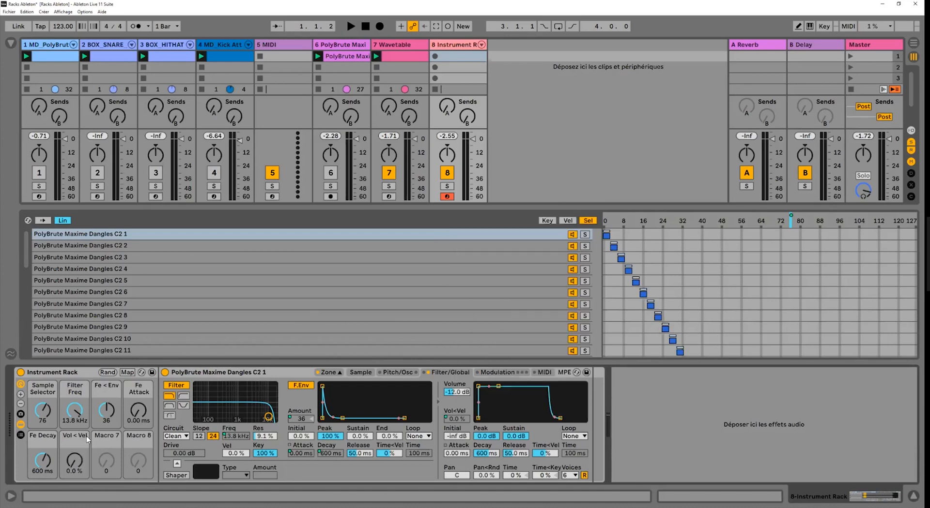
Extend the rack to twelve macros and map the volume envelope's attack and decay to Macros 7 and 8.
left_click(21, 395)
left_click(20, 395)
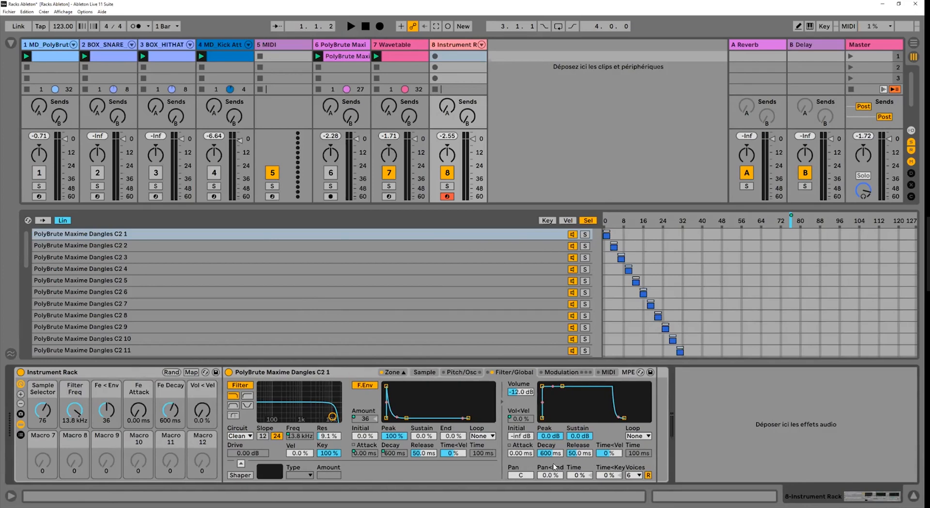
right_click(548, 355)
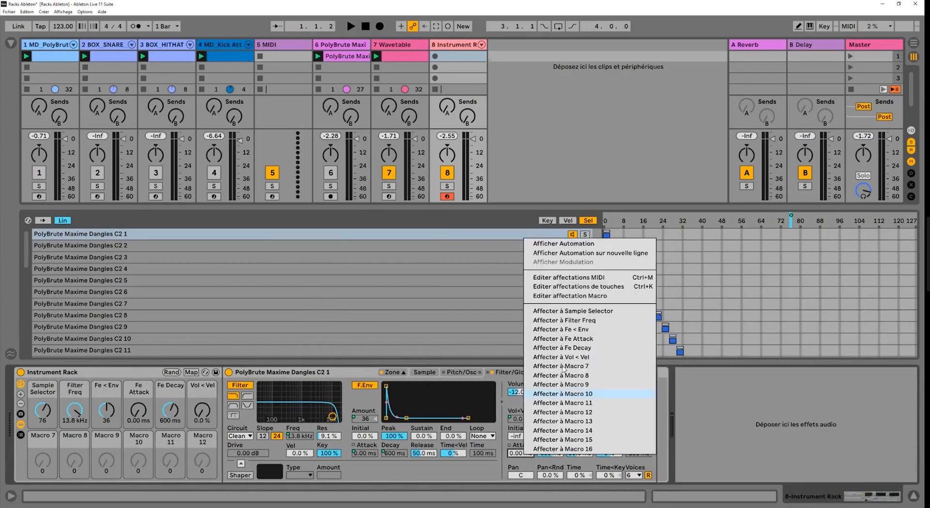
left_click(562, 368)
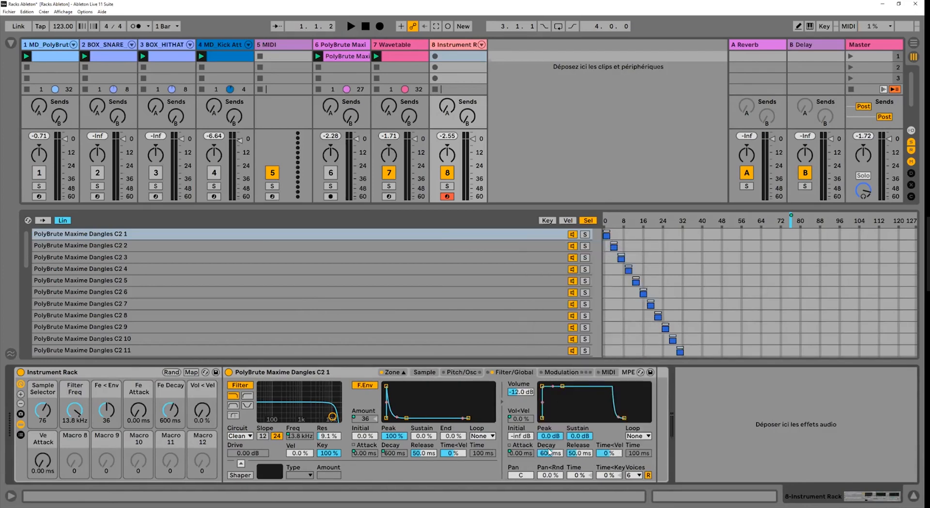
right_click(595, 372)
left_click(595, 370)
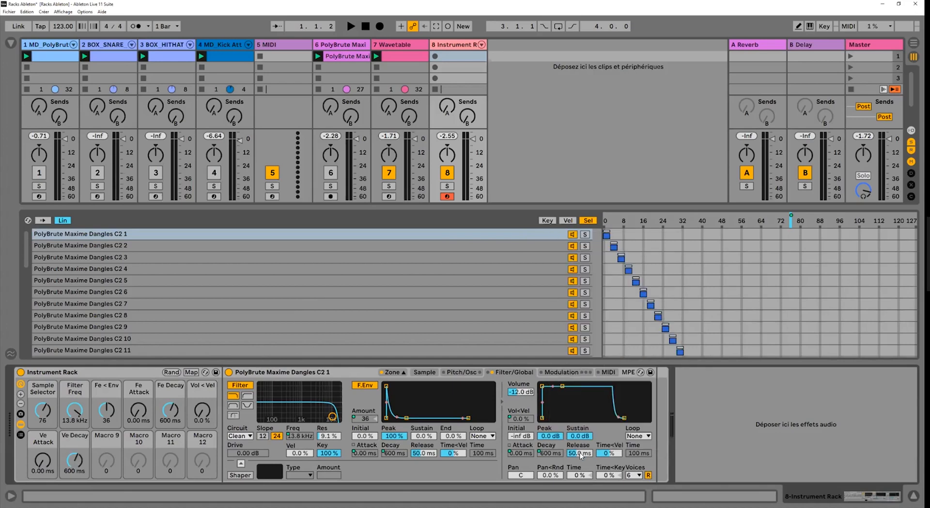
Map the volume envelope's sustain and release to Macros 9 and 10, and raise the release to 15.0 s.
right_click(580, 454)
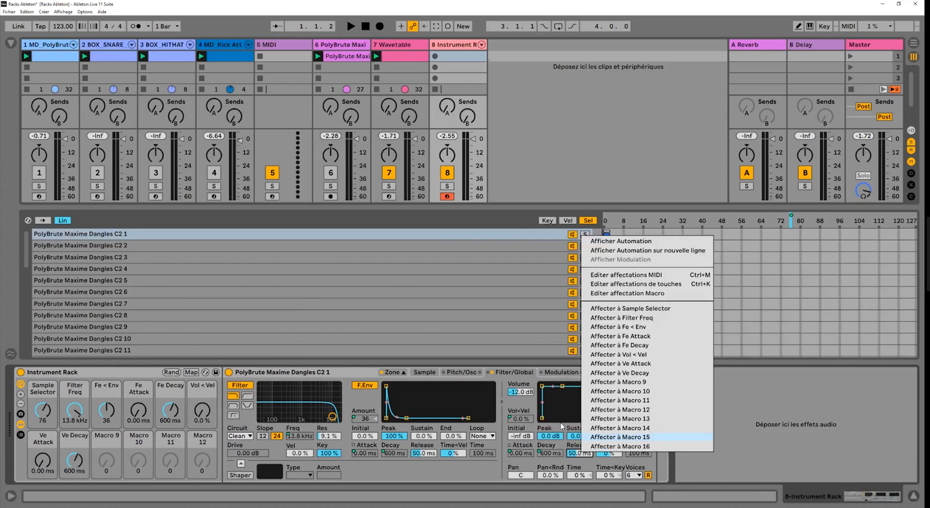
right_click(579, 456)
right_click(578, 457)
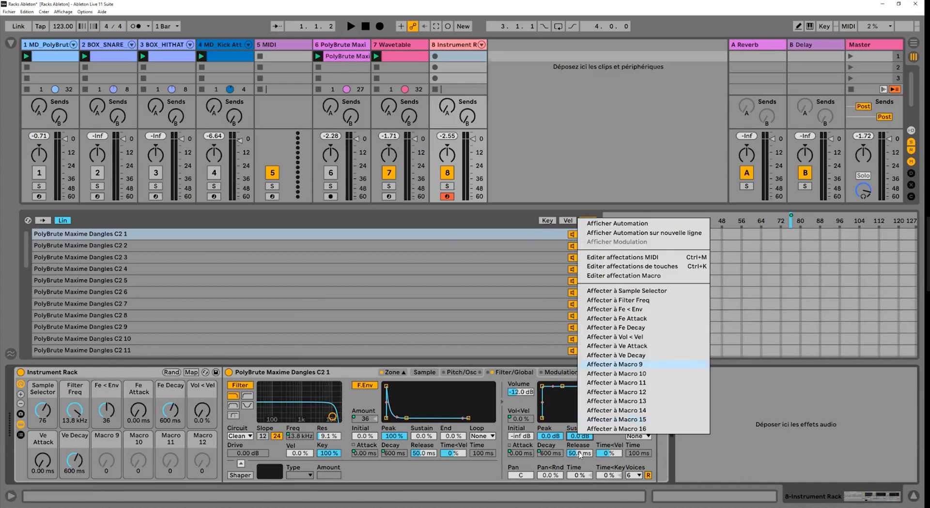
left_click(614, 364)
right_click(579, 454)
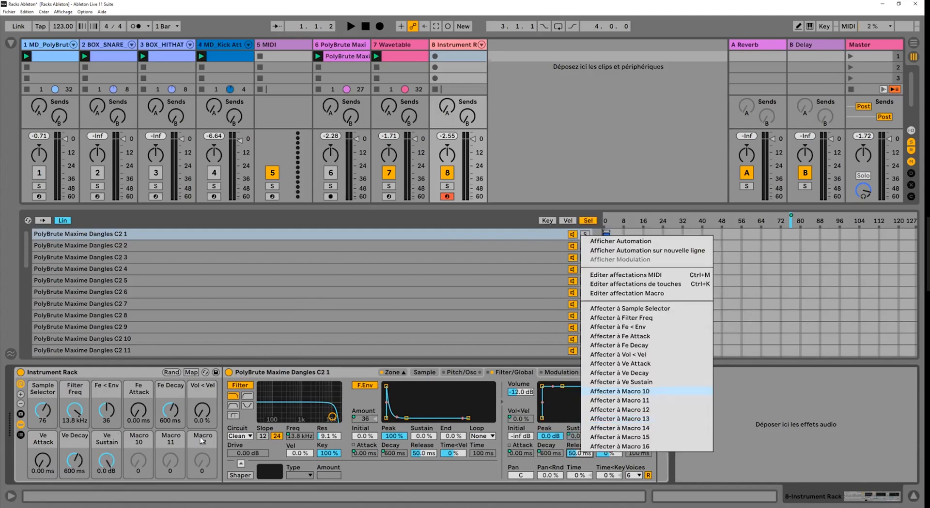
key("Return")
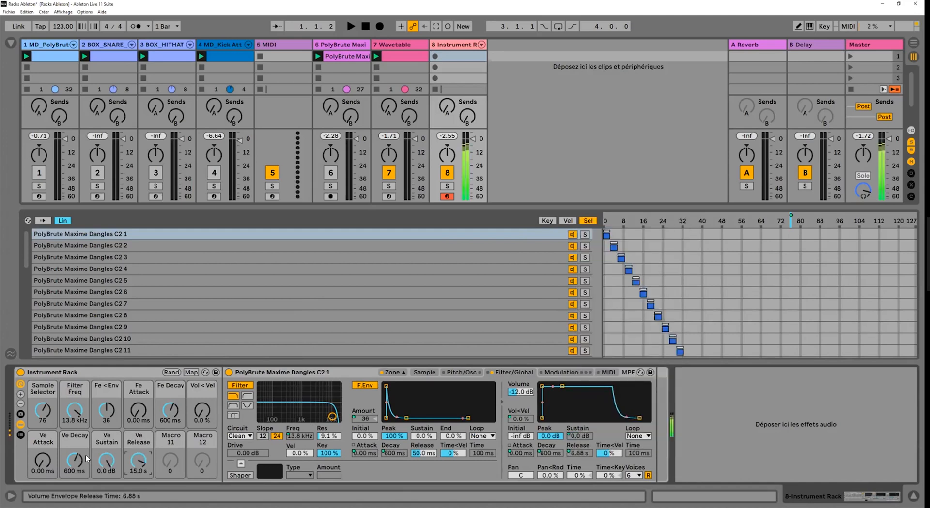
Set the macros to Ve Sustain -4.4 dB, Ve Attack 0.29 ms, Fe Decay 6.88 s and Vol < Vel 72 %.
left_click_drag(104, 462, 104, 471)
left_click_drag(42, 463, 43, 455)
mouse_move(172, 422)
left_mouse_down()
mouse_move(202, 400)
mouse_move(170, 414)
left_mouse_up()
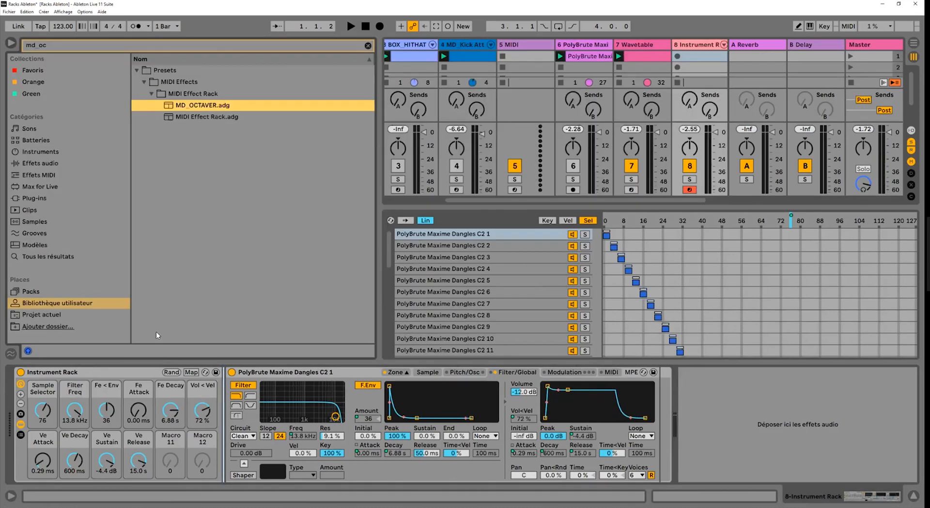
Load MD_OCTAVER.adg in front of Sampler and map its Chain Selector, set to 2, to Macro 11.
key("Return")
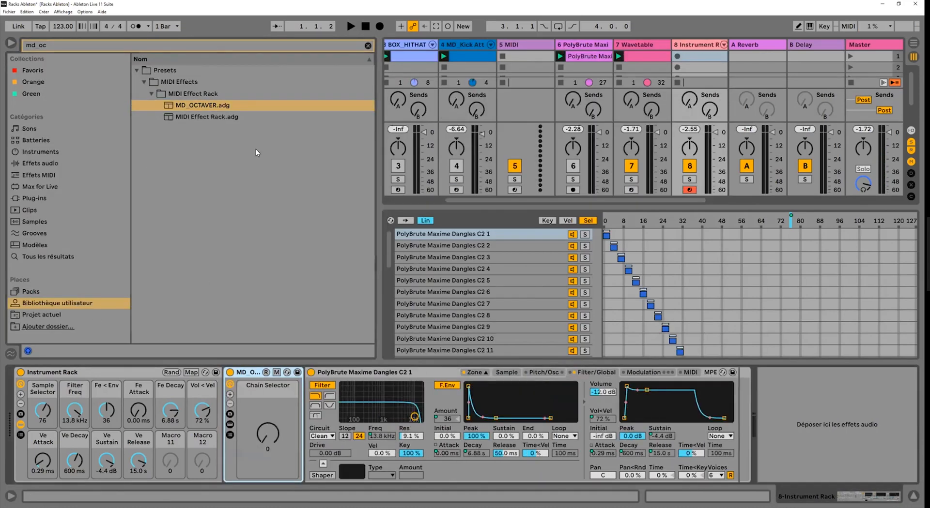
left_click(368, 45)
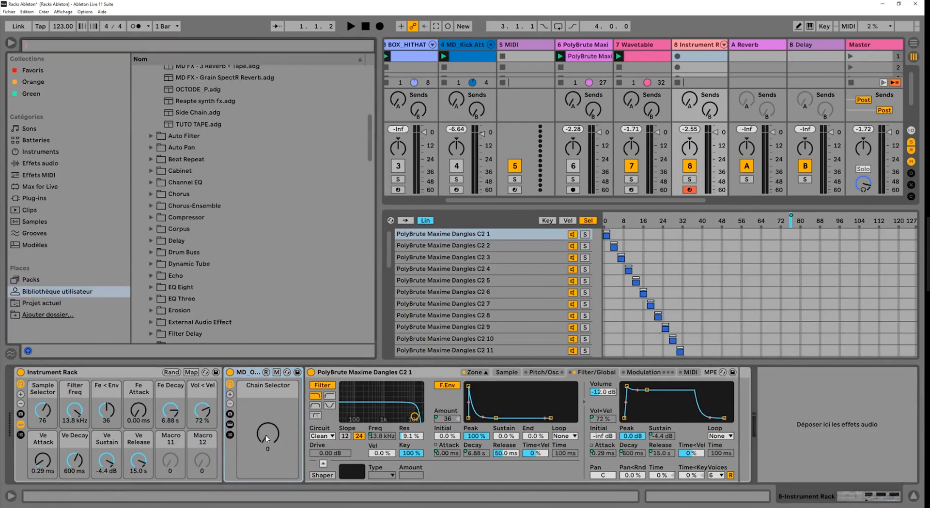
mouse_move(267, 434)
left_mouse_down()
mouse_move(268, 398)
mouse_move(268, 433)
left_mouse_up()
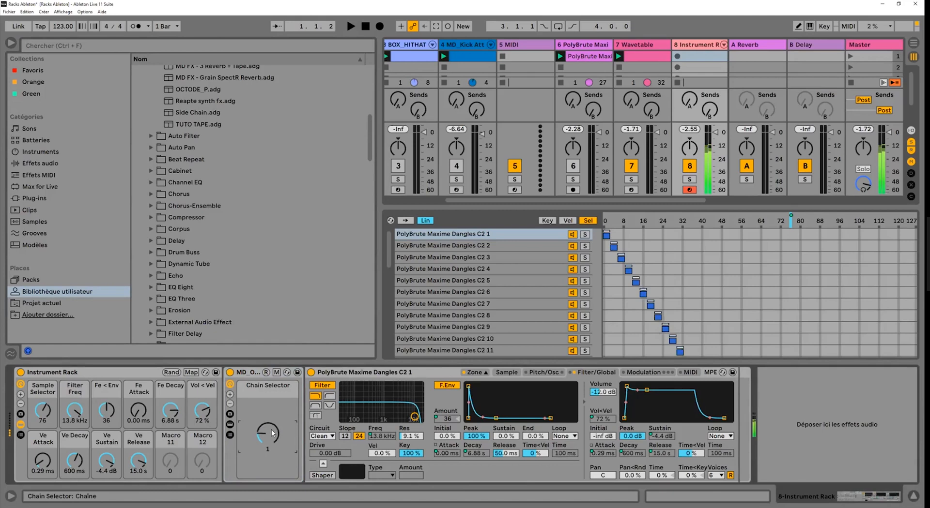
left_click_drag(272, 433, 267, 429)
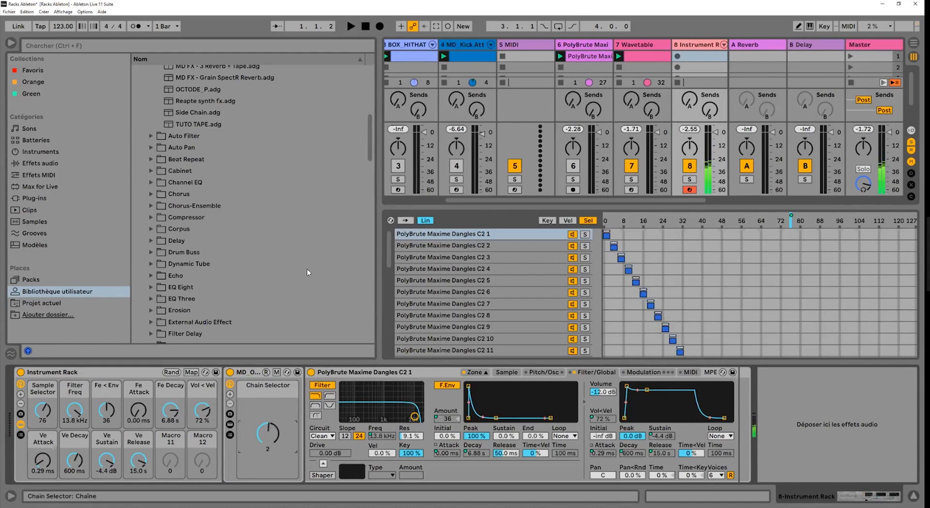
right_click(268, 430)
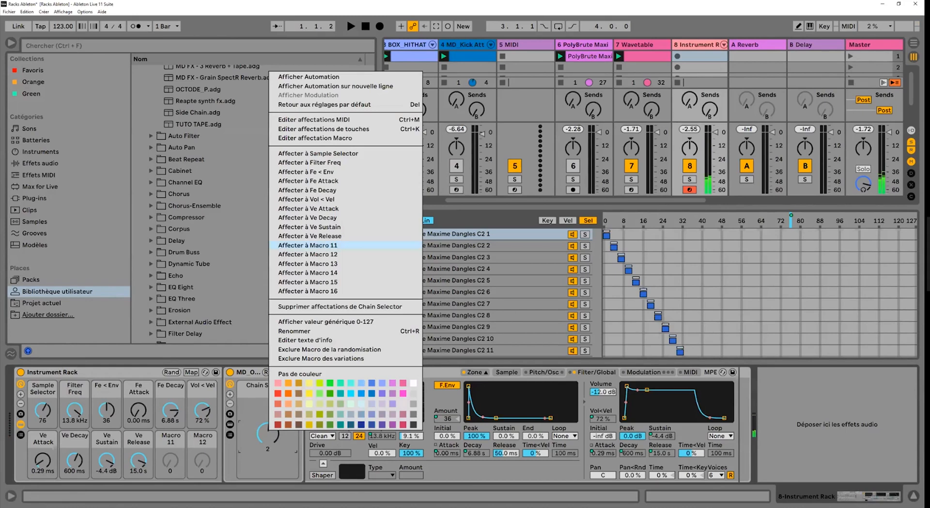
left_click(310, 246)
Try Sampler's volume at different levels and set it to 0 dB.
left_click_drag(605, 393, 606, 436)
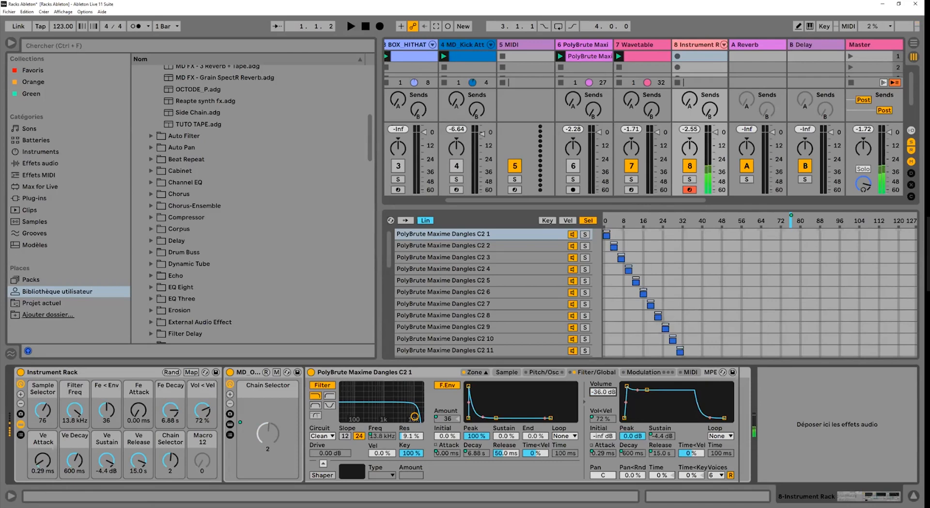
left_click_drag(605, 435, 605, 383)
key("Delete")
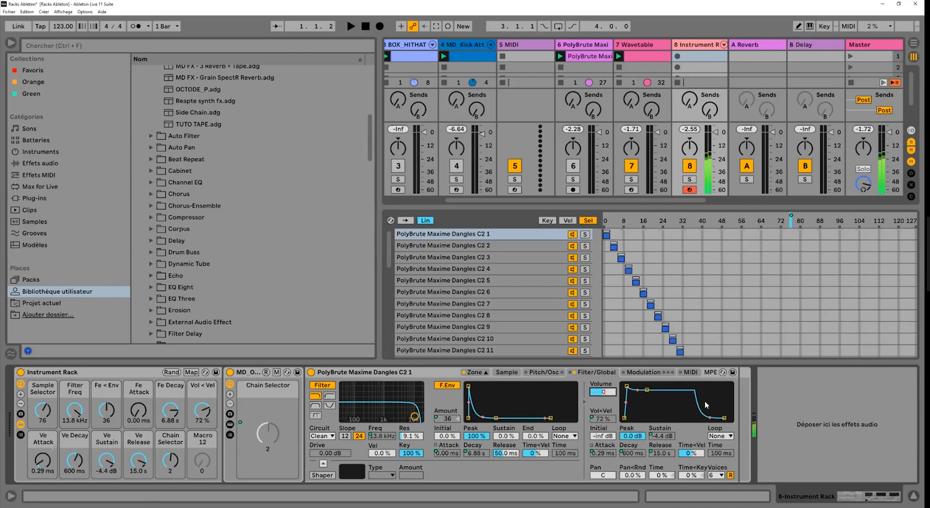
Add a Utility audio effect after Sampler inside the rack and map its gain to Macro 12.
left_click(38, 152)
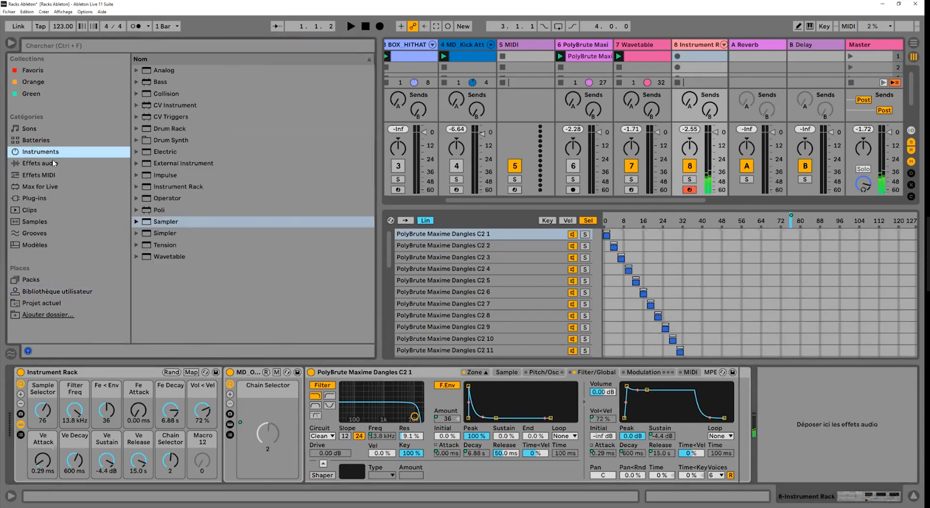
key("Down")
left_click_drag(155, 246, 734, 390)
left_click_drag(739, 395, 741, 397)
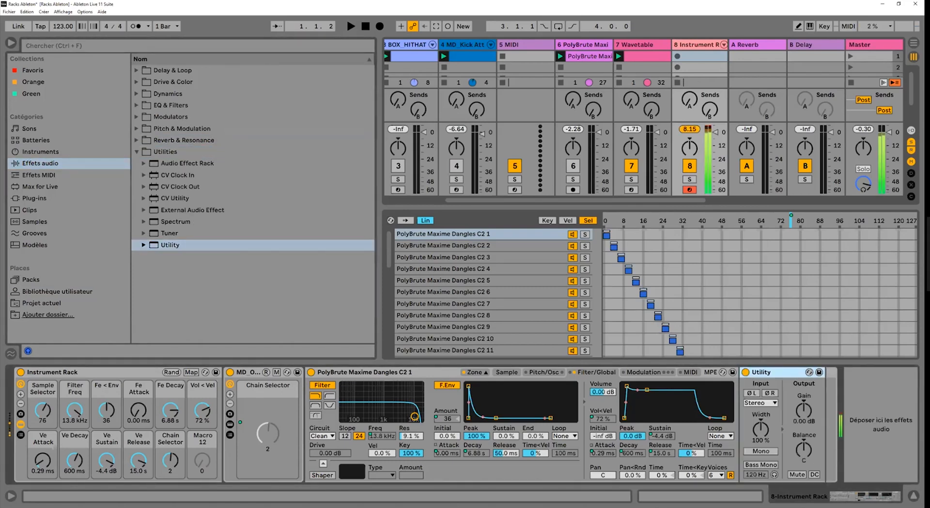
right_click(785, 401)
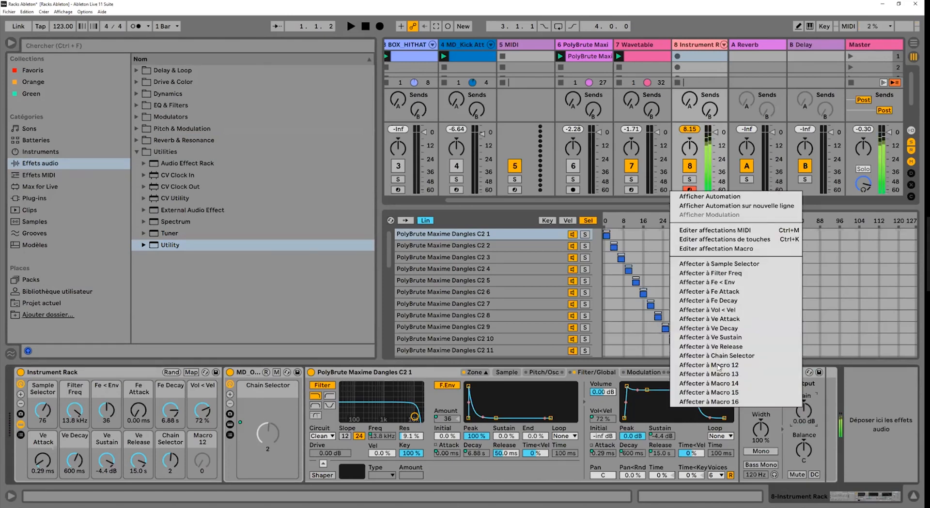
left_click(718, 366)
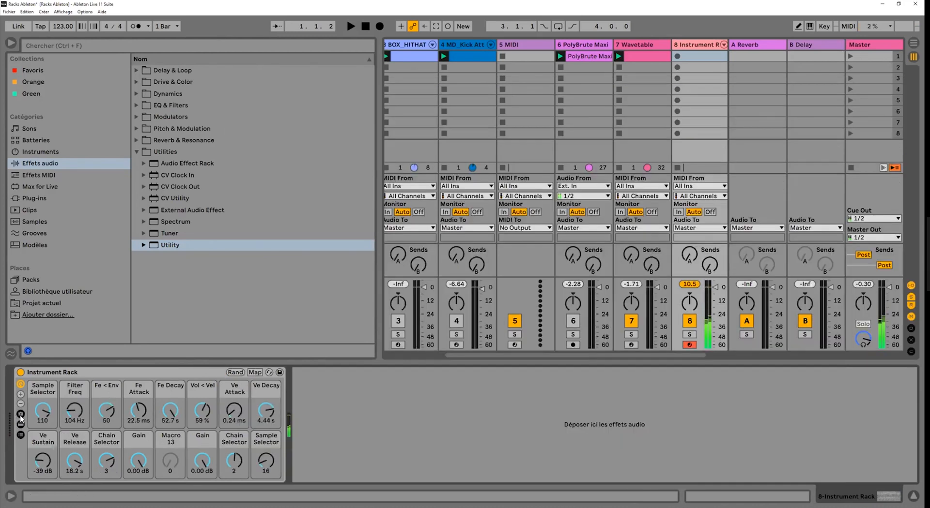
Store the current macro settings as a new macro variation and randomize the rack's macros.
left_click(20, 415)
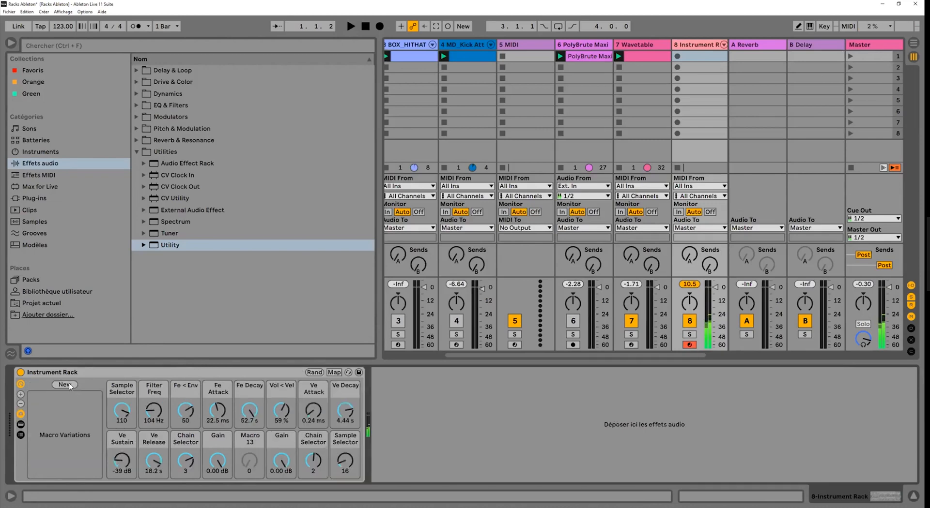
left_click(69, 382)
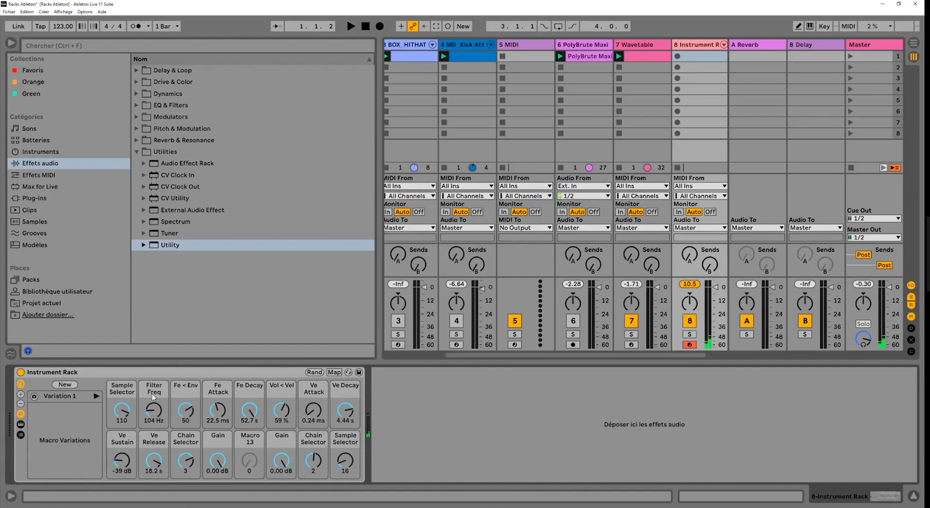
left_click(314, 373)
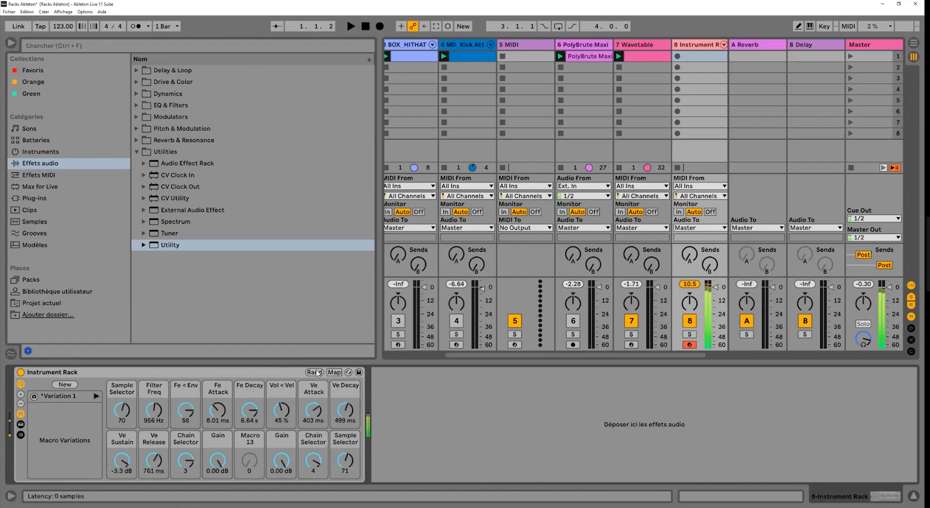
Store four more macro variations, Variations 2 to 5, randomizing the rack's macros before each new one.
left_click(64, 385)
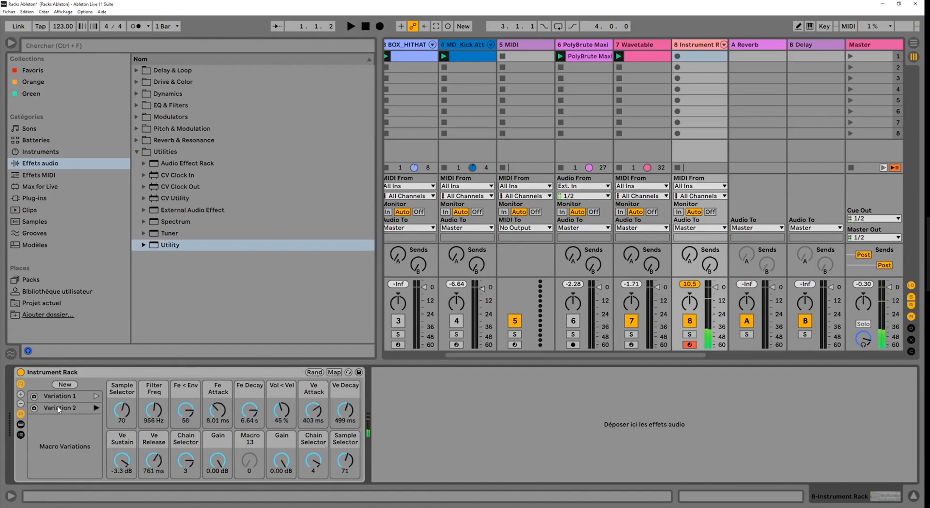
left_click(312, 372)
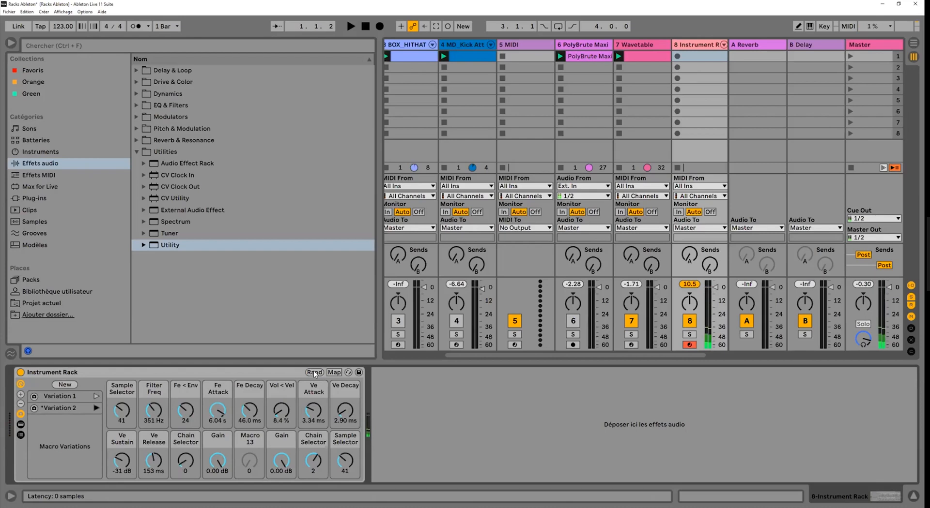
left_click(314, 372)
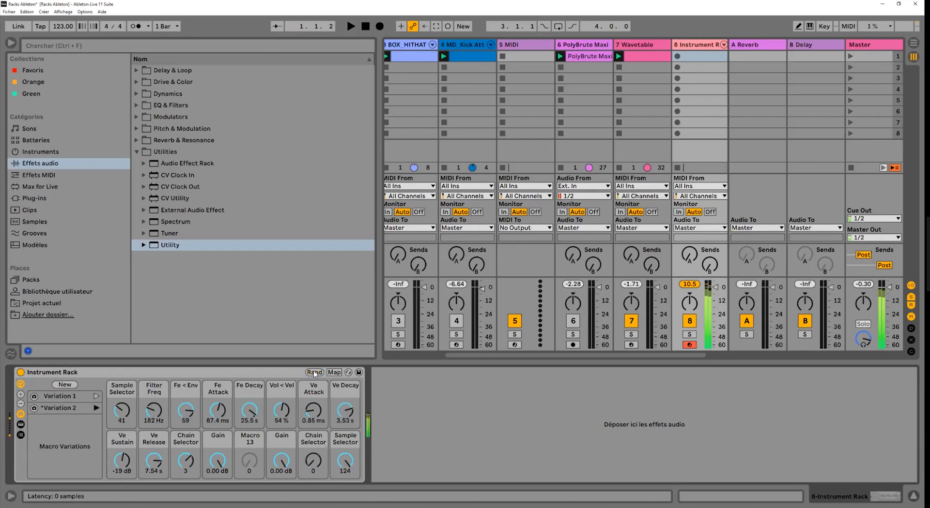
left_click(65, 385)
left_click(314, 373)
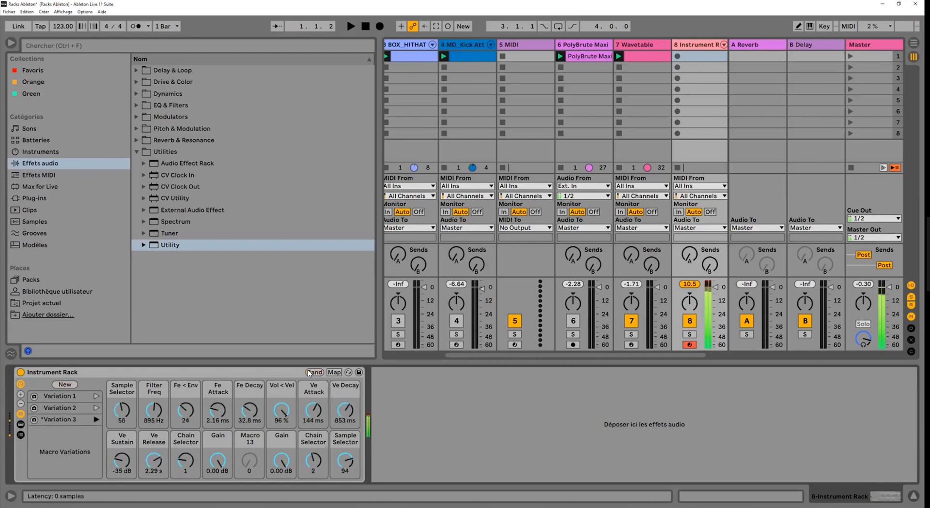
left_click(65, 385)
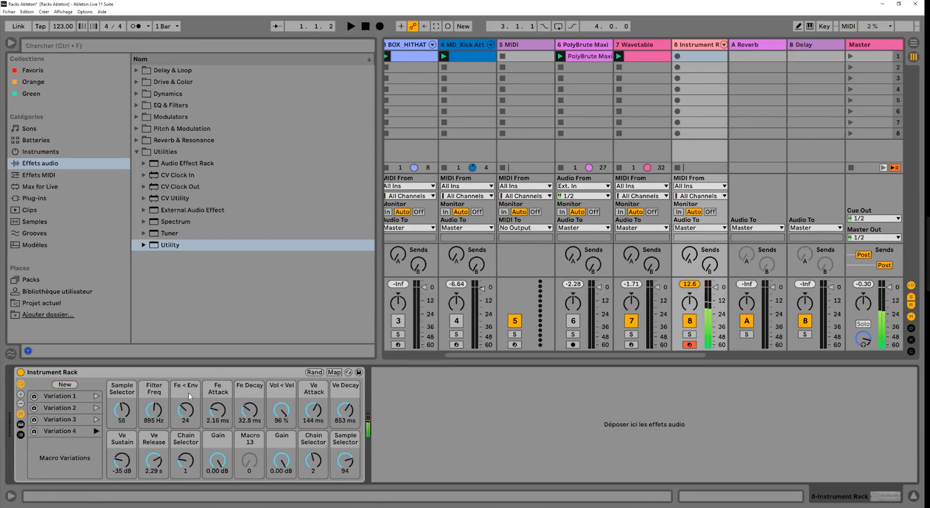
left_click(314, 372)
left_click(314, 373)
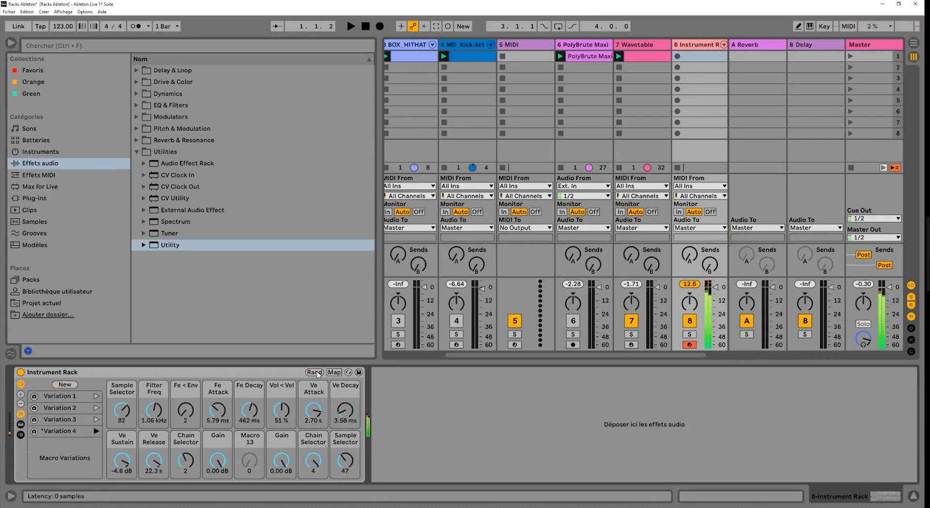
left_click(66, 385)
Audition macro variations 1 to 5 in turn, recall Variation 1 and store its settings as a new variation.
left_click(92, 397)
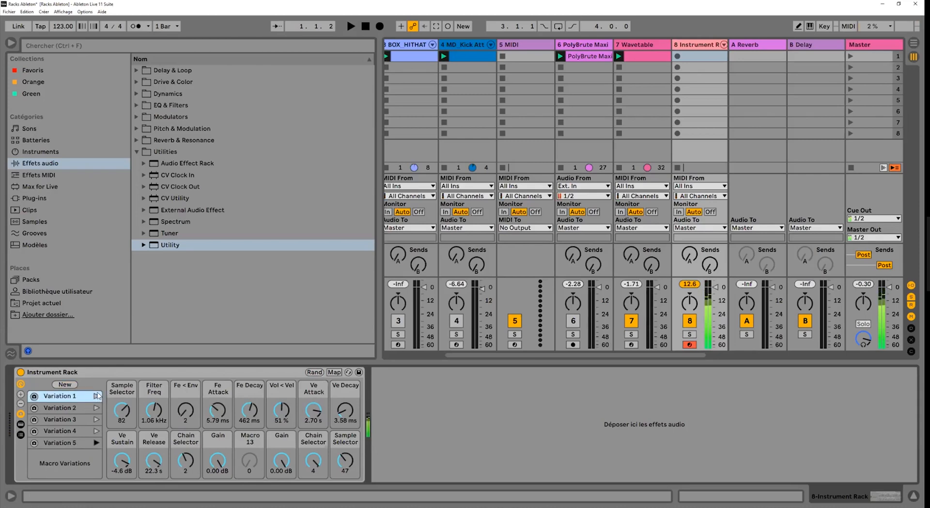
left_click(96, 396)
left_click(95, 408)
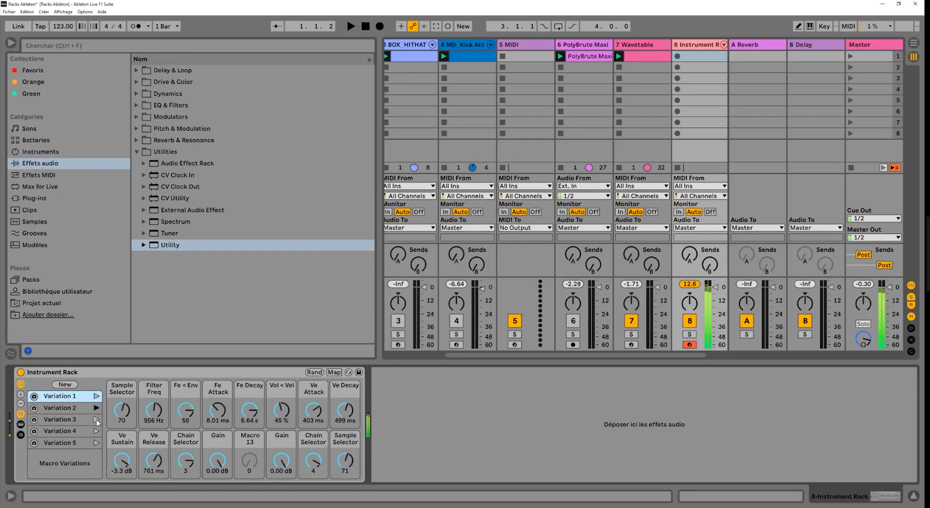
left_click(97, 419)
left_click(97, 431)
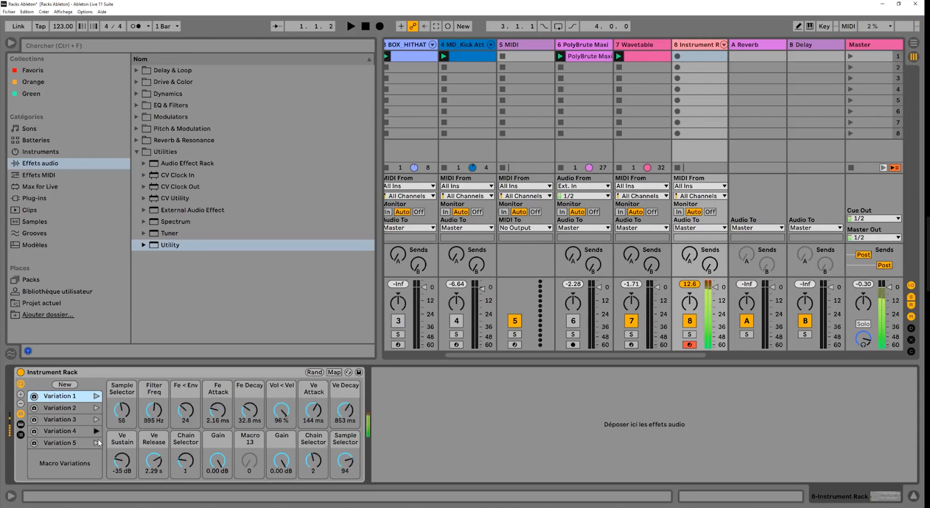
left_click(98, 442)
left_click(96, 396)
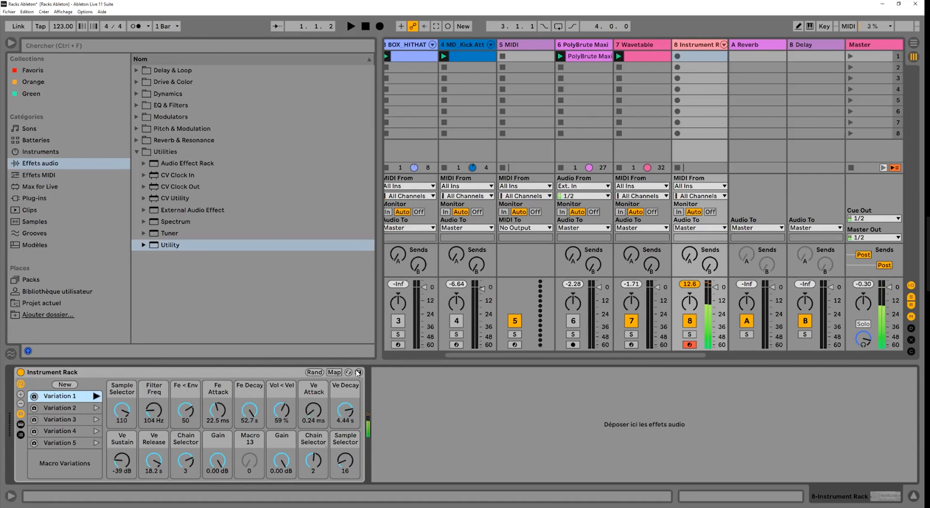
left_click(71, 448)
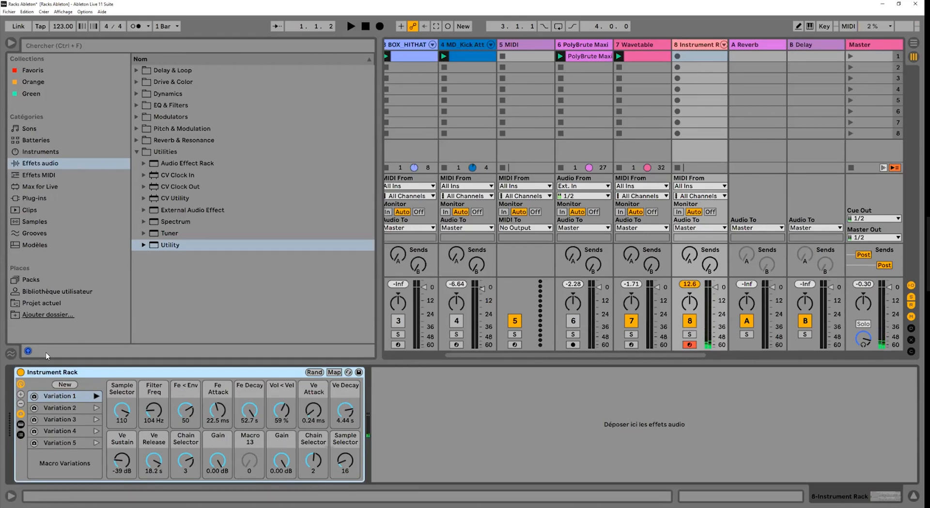
left_click(64, 384)
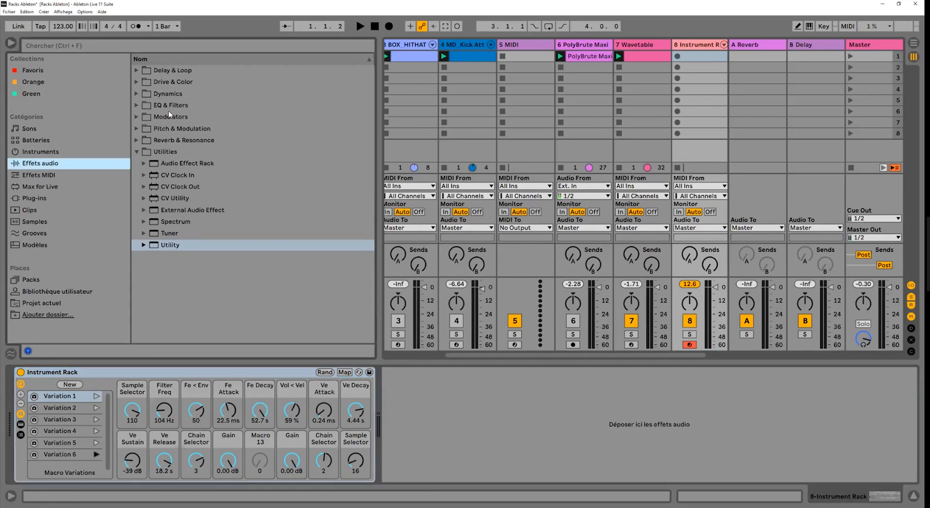
Add Hybrid Reverb after the Instrument Rack, with Algorithm routing, the Prism algorithm and a 4.32 s decay.
left_click(136, 151)
left_click(136, 140)
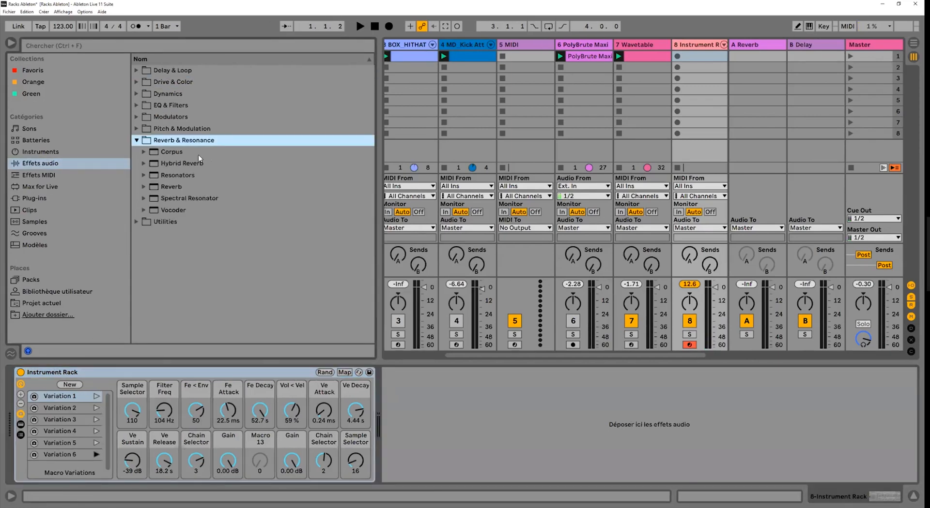
left_click_drag(196, 164, 431, 402)
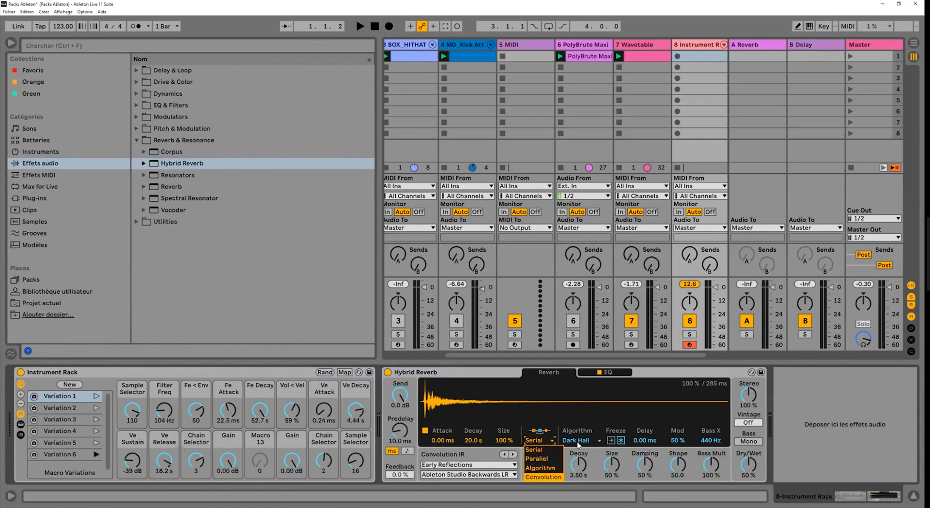
left_click(543, 468)
left_click(579, 441)
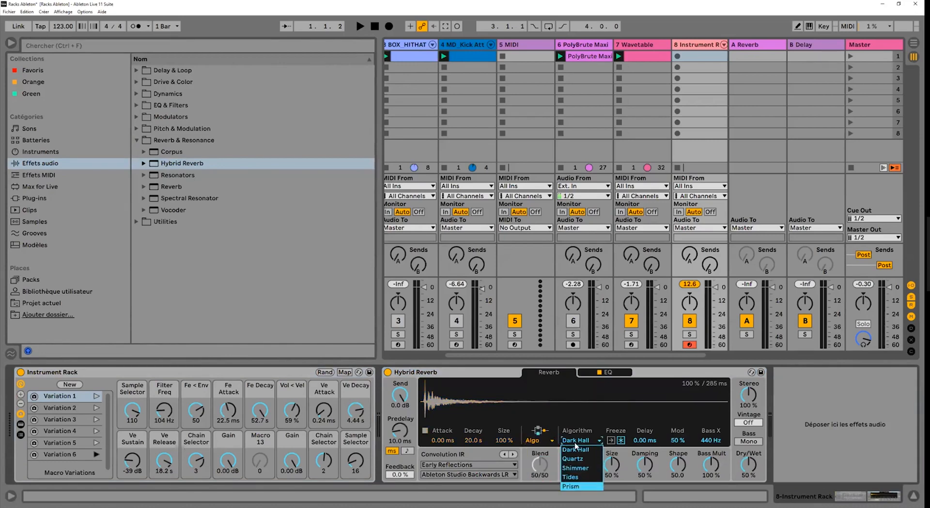
left_click(576, 487)
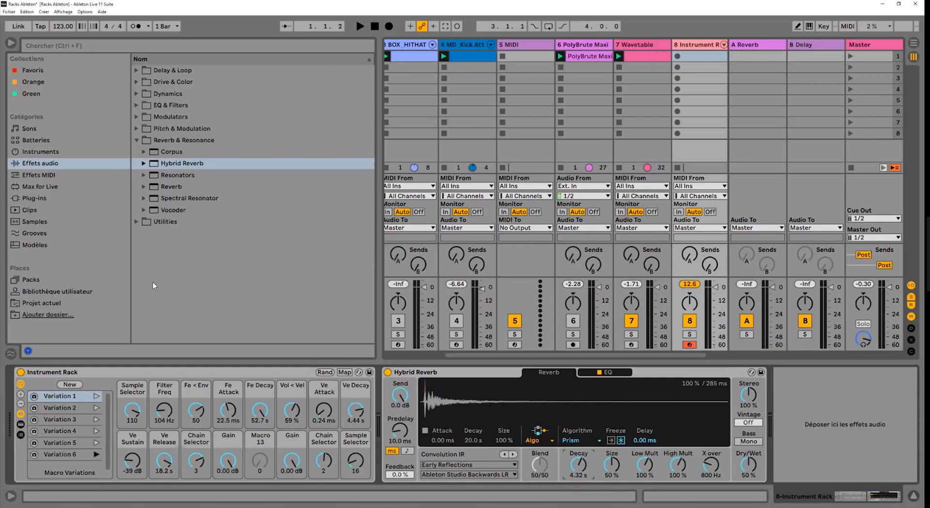
Insert a Pitch Hack device between the Instrument Rack and Hybrid Reverb.
left_click(135, 139)
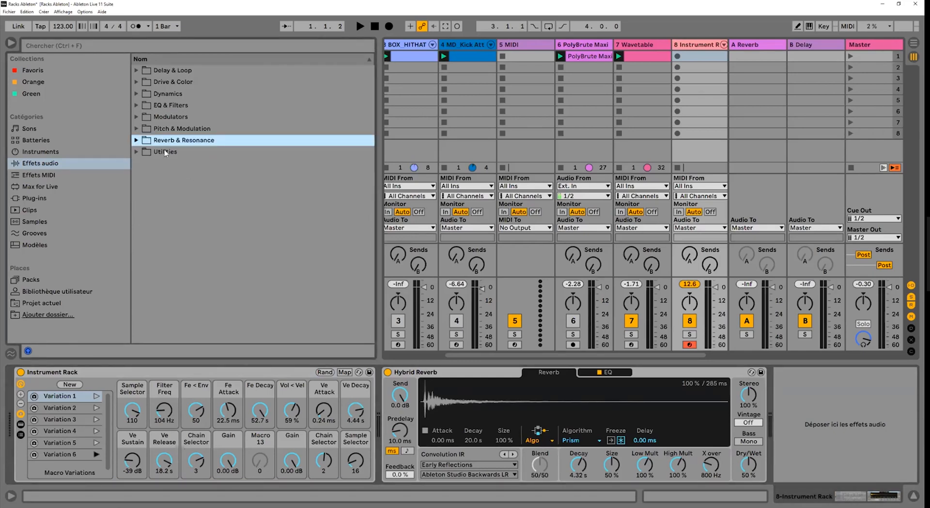
double_click(170, 128)
left_click_drag(176, 189, 382, 400)
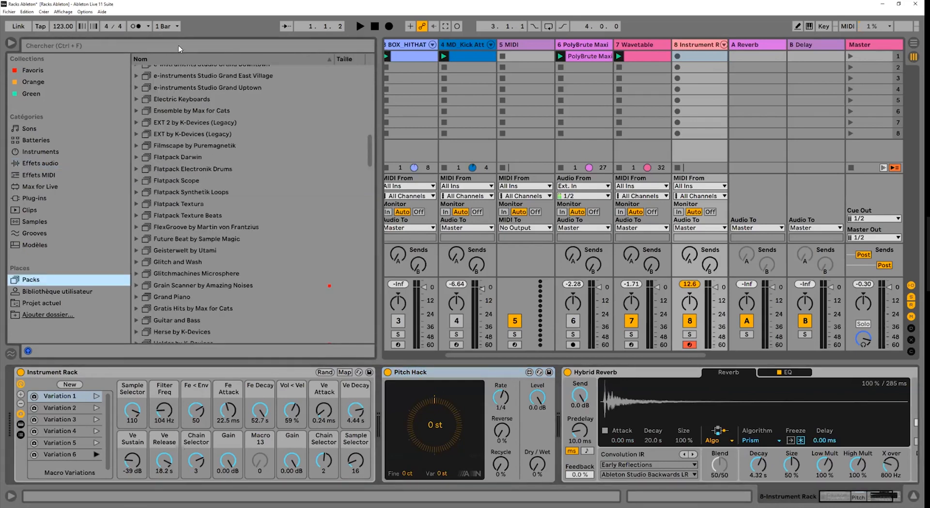
Search the packs for "pitch" and insert PitchLoop89.amxd between the Instrument Rack and Pitch Hack.
key("ctrl+f")
type("r")
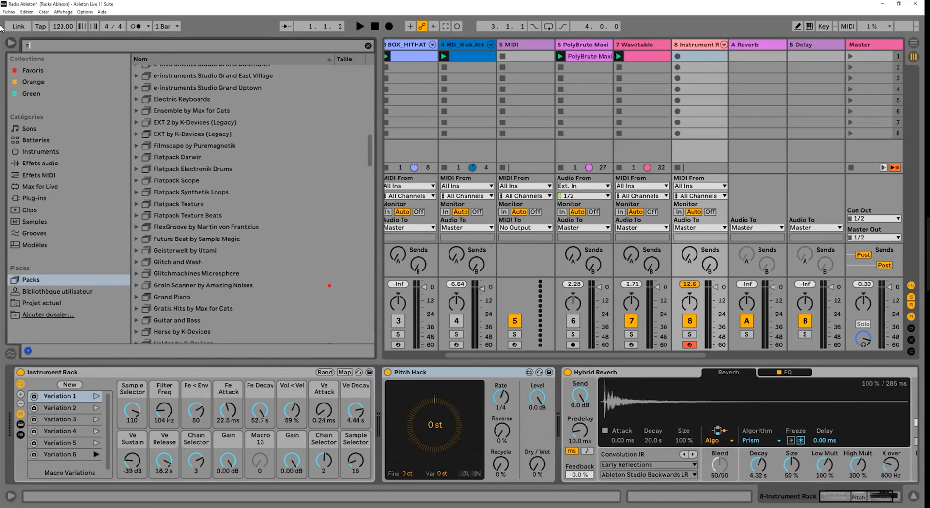
type("it")
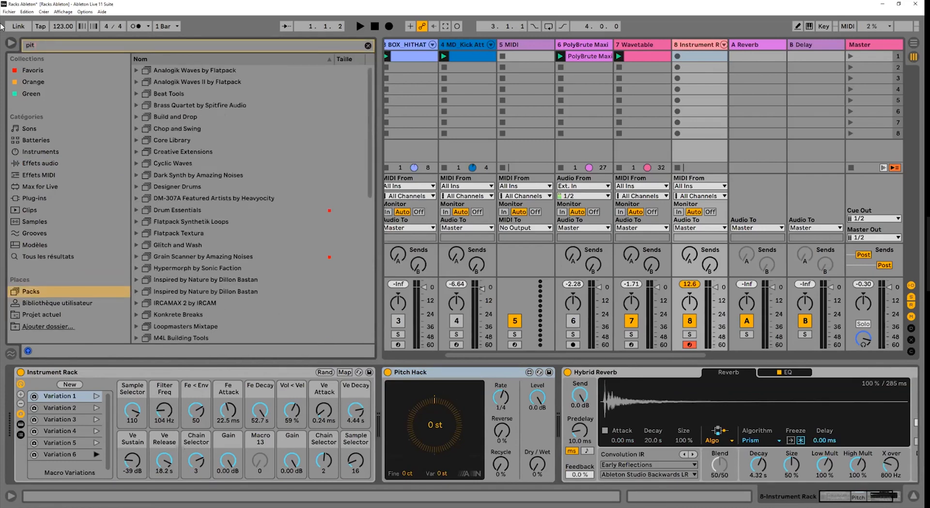
type("ch")
key("Return")
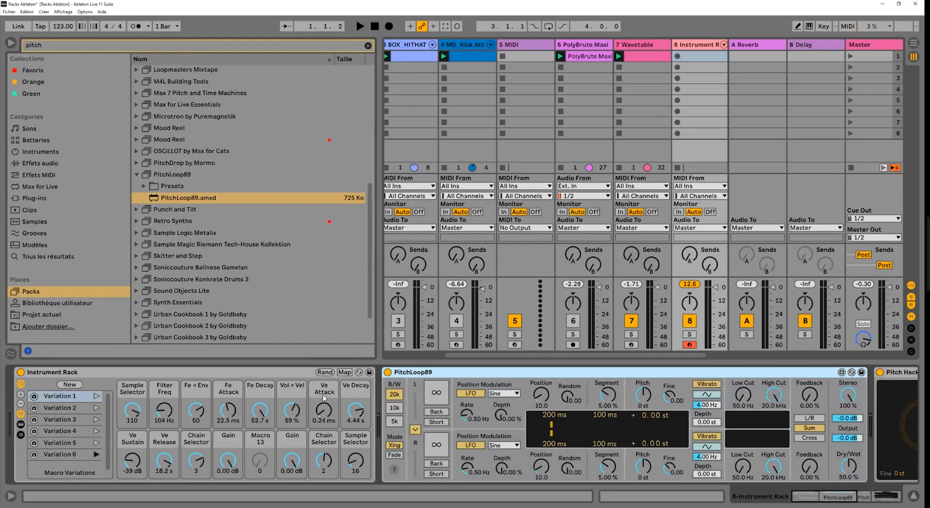
Set PitchLoop89's two Position values to 24.2 and 79.3 and Random to 8.89 and 7.87, and replace the Instrument Rack with Wavetable.
scroll(323, 395, "right", 3)
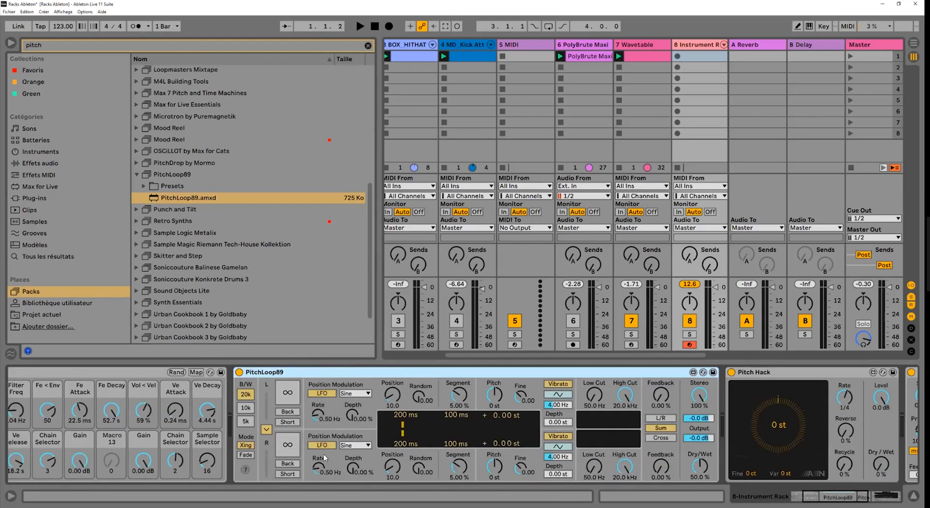
scroll(324, 457, "right", 1)
left_click_drag(325, 456, 403, 445)
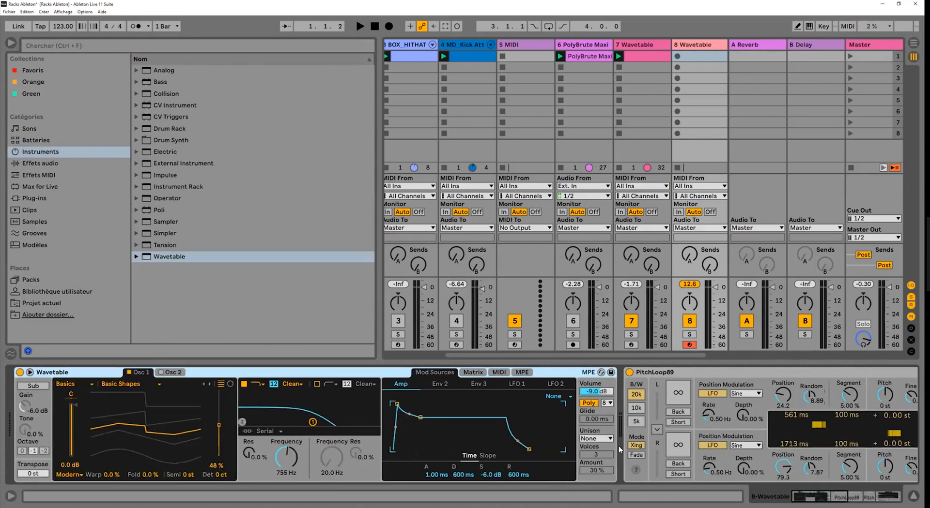
Set the pitch of both PitchLoop89 channels to +12 st and lower the device's Dry/Wet to 0%.
scroll(321, 399, "right", 5)
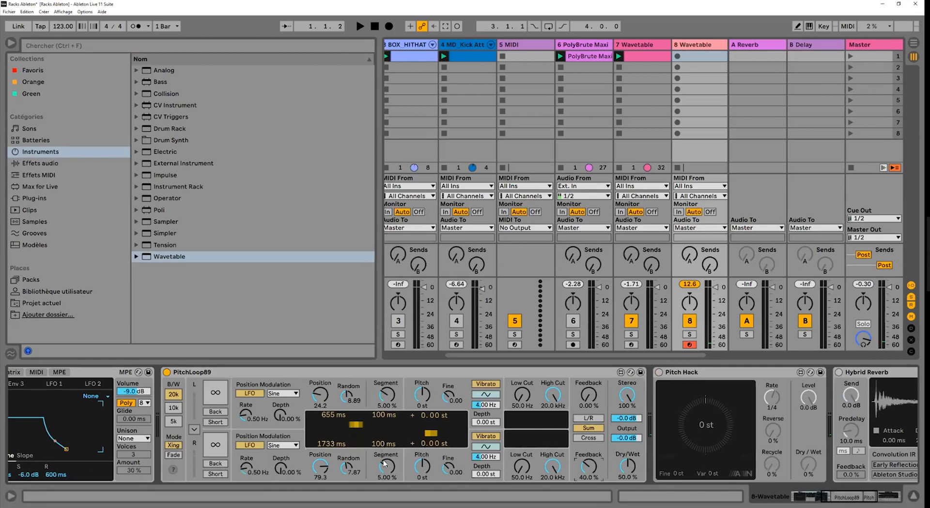
left_click_drag(423, 397, 422, 386)
left_click_drag(422, 467, 422, 444)
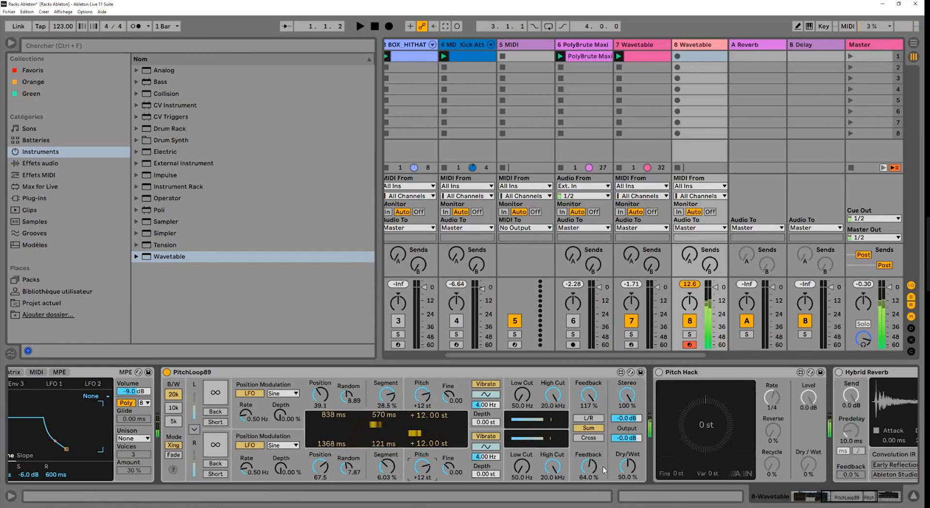
left_click_drag(627, 465, 627, 498)
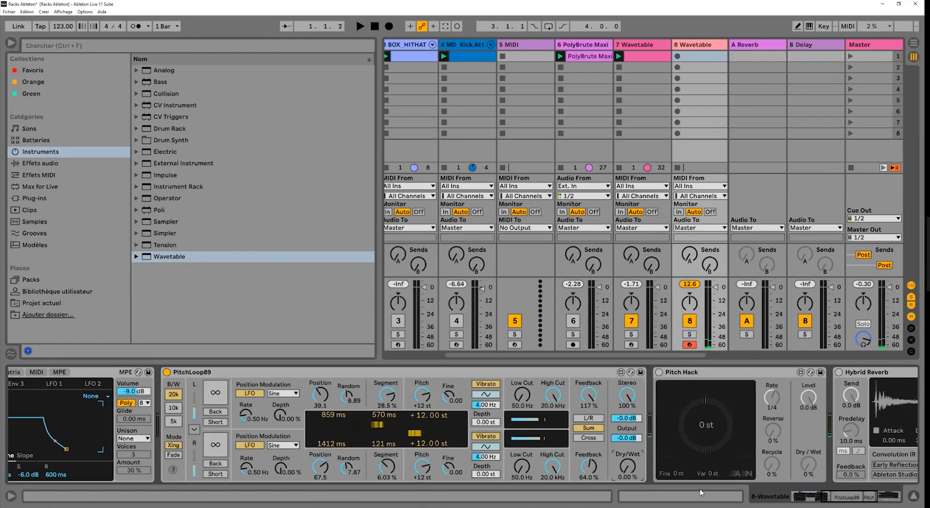
Turn on Pitch Hack with rate 1/2, Reverse 60%, Recycle 49% and pitch +12 st, and lower its Dry/Wet to 0%.
left_click(659, 373)
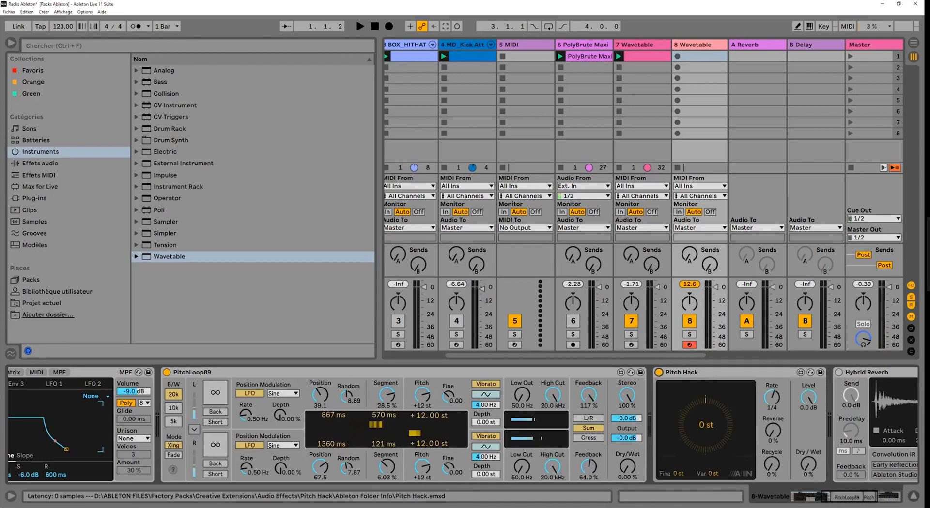
scroll(538, 466, "right", 3)
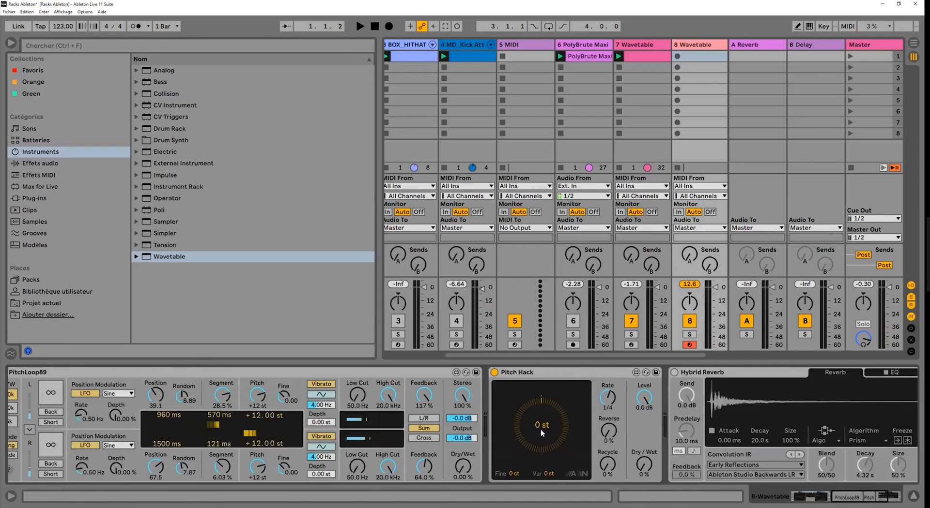
scroll(541, 429, "right", 1)
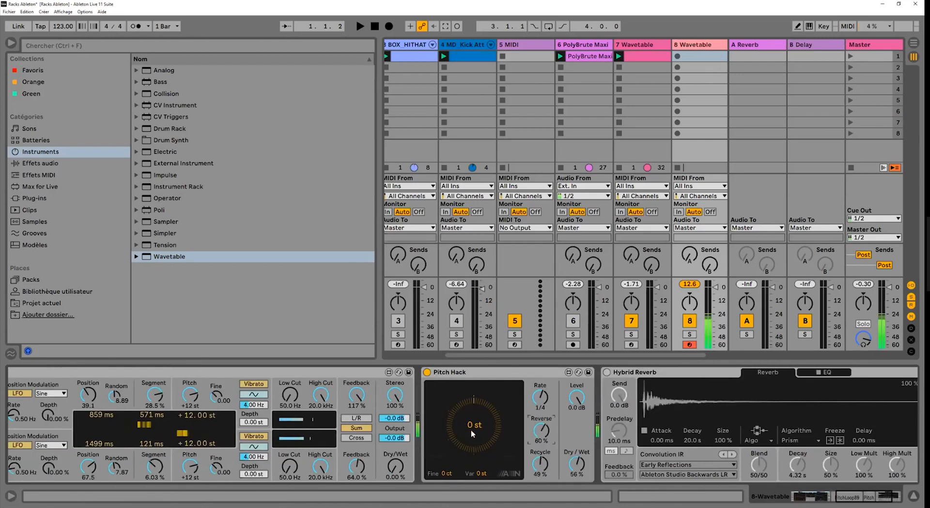
left_click_drag(471, 432, 471, 411)
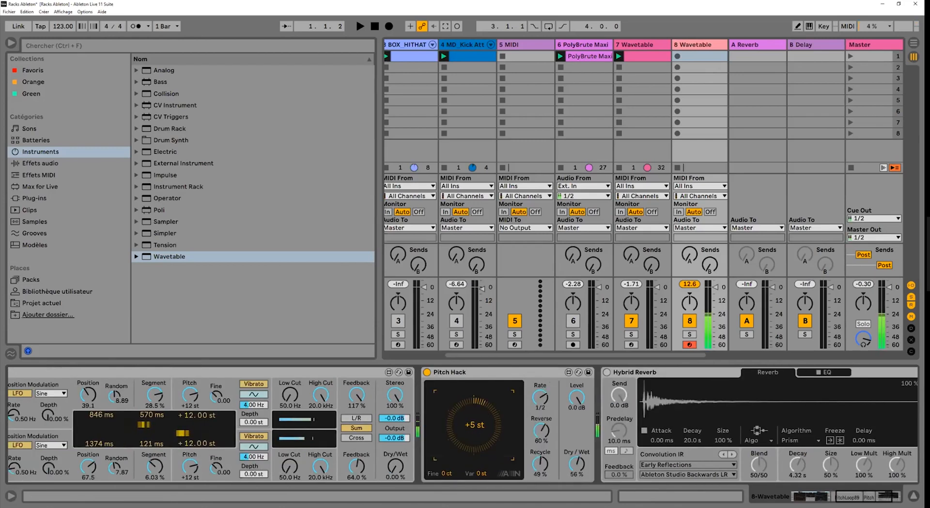
double_click(474, 430)
left_click_drag(473, 430, 474, 401)
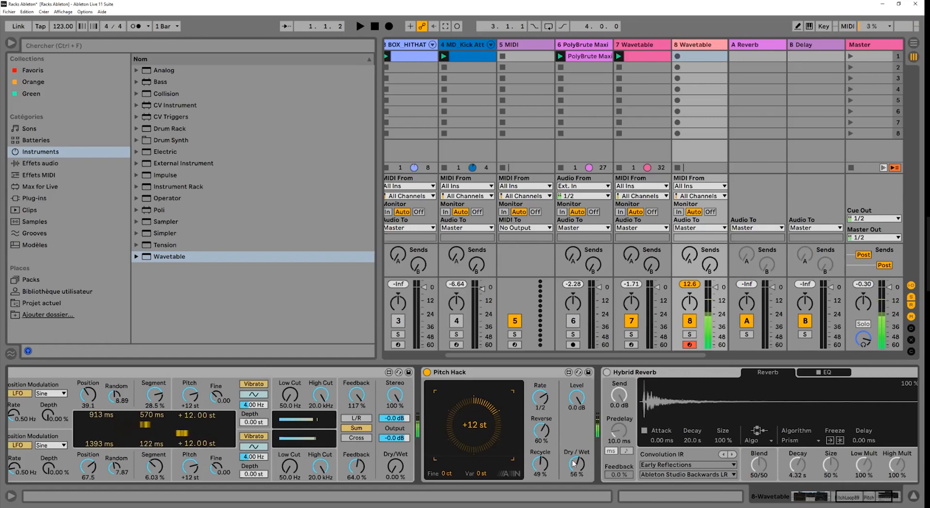
left_click_drag(577, 464, 576, 499)
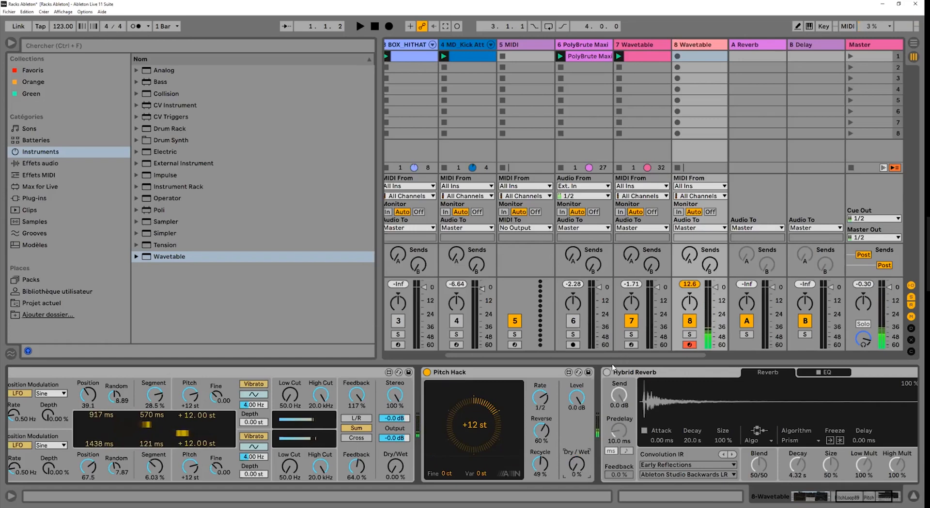
Turn on Hybrid Reverb, turn off Pitch Hack, and set the reverb's Decay to 17.2 s, Size to 64% and Dry/Wet to 35%.
left_click(606, 372)
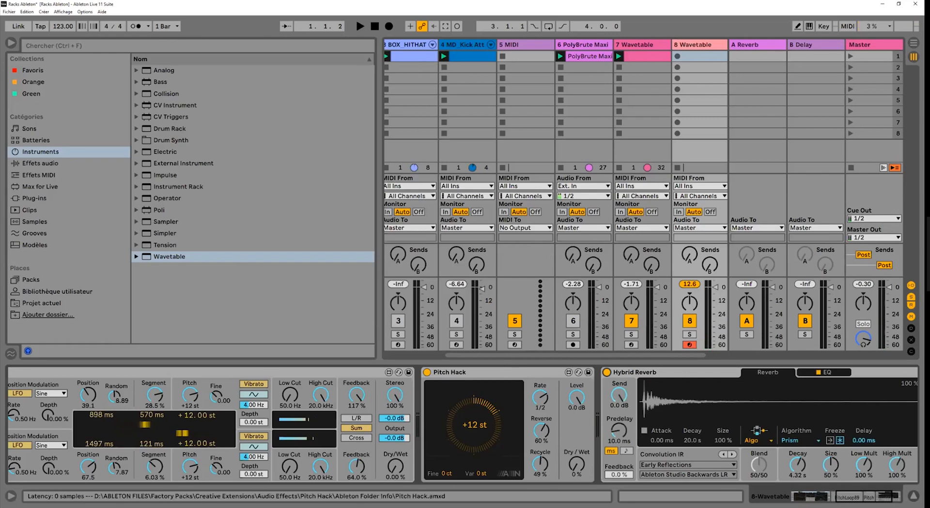
left_click(427, 373)
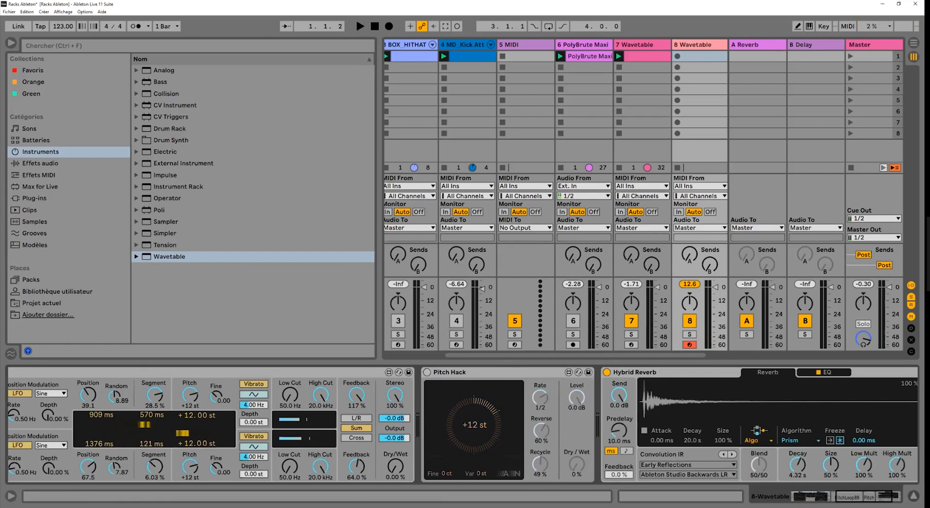
scroll(463, 425, "right", 1)
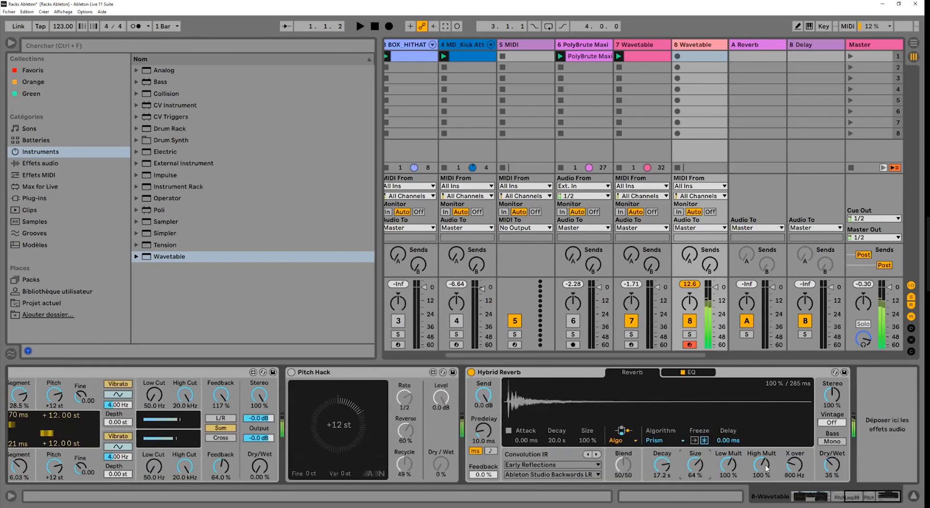
Set Hybrid Reverb's Decay to 7.10 s, Low Mult to 174%, High Mult to 144% and X over to 2.34 kHz.
left_click_drag(728, 465, 728, 449)
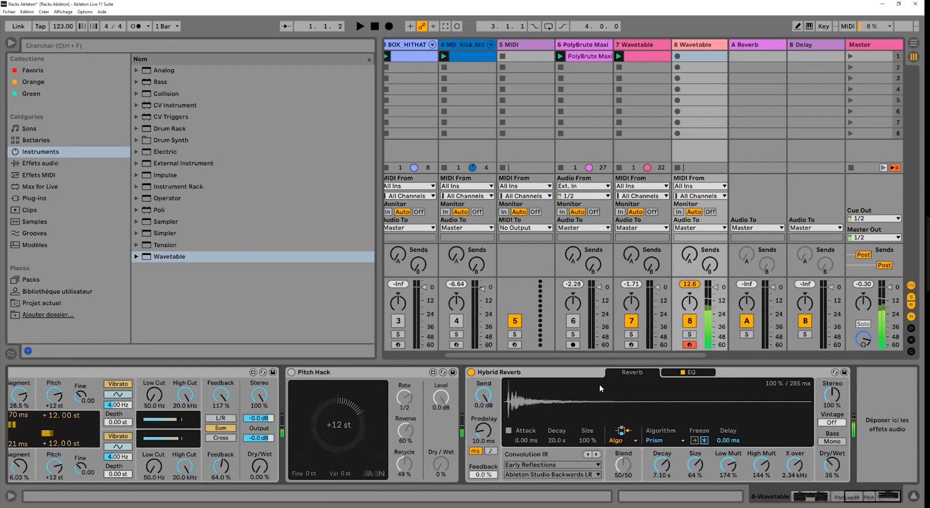
scroll(599, 384, "left", 10)
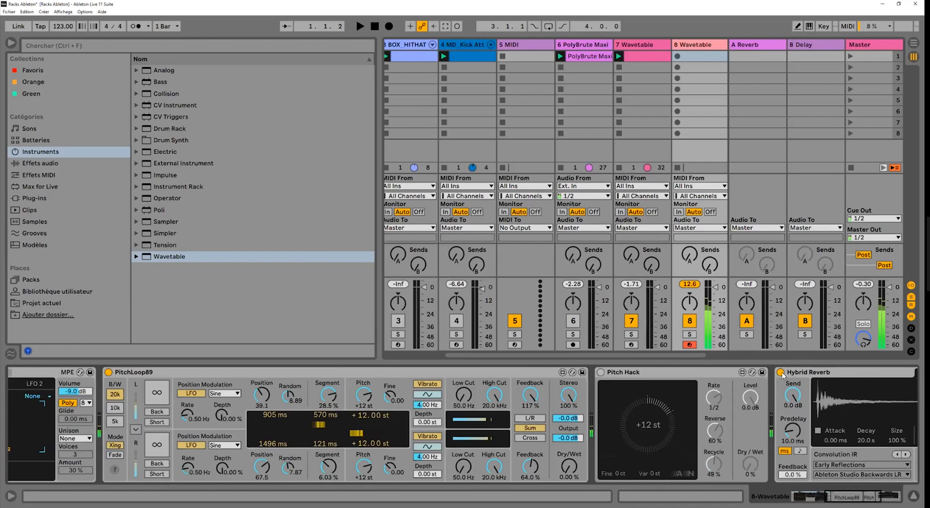
Group PitchLoop89, Pitch Hack and Hybrid Reverb into an Audio Effect Rack and extend its macro controls to 16.
scroll(779, 377, "left", 8)
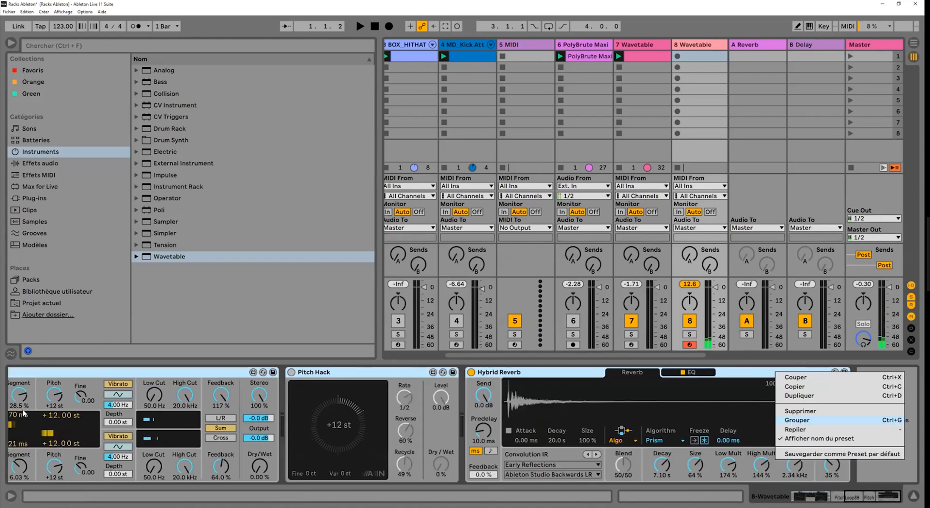
key("Return")
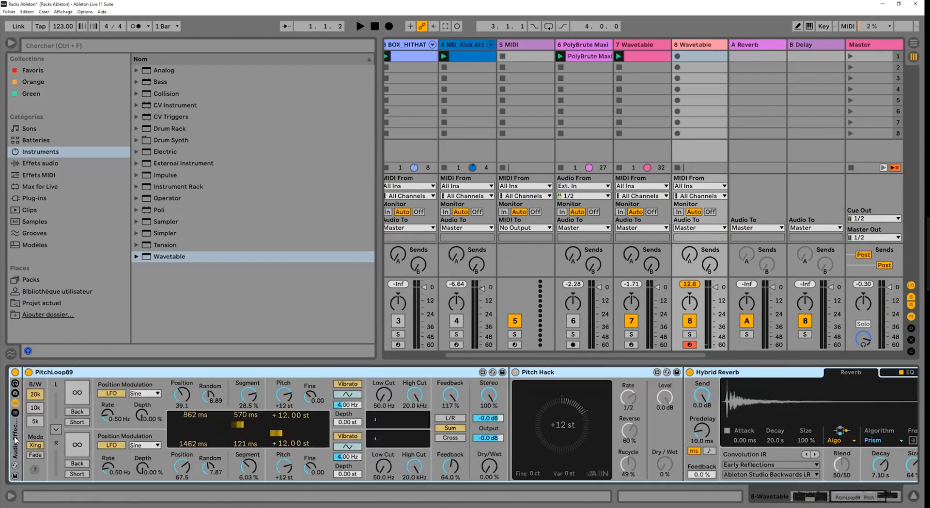
left_click(15, 393)
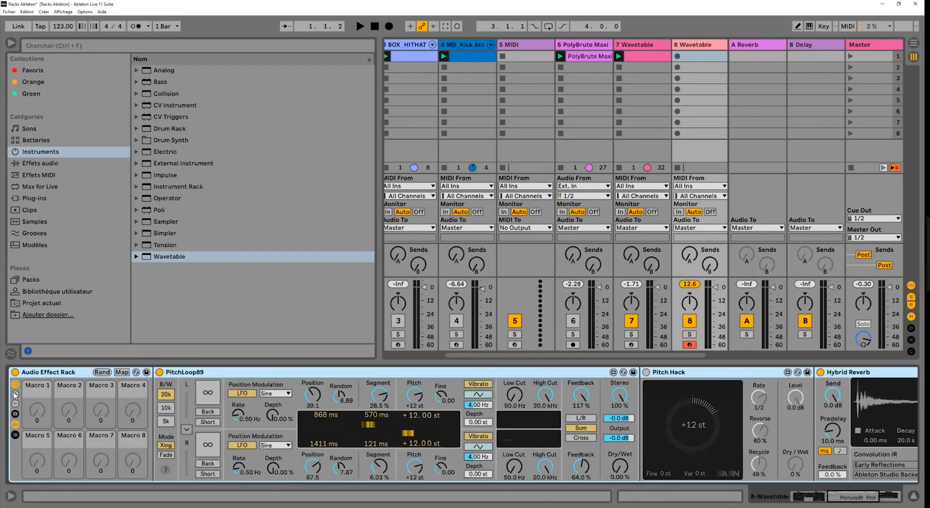
left_click(15, 395)
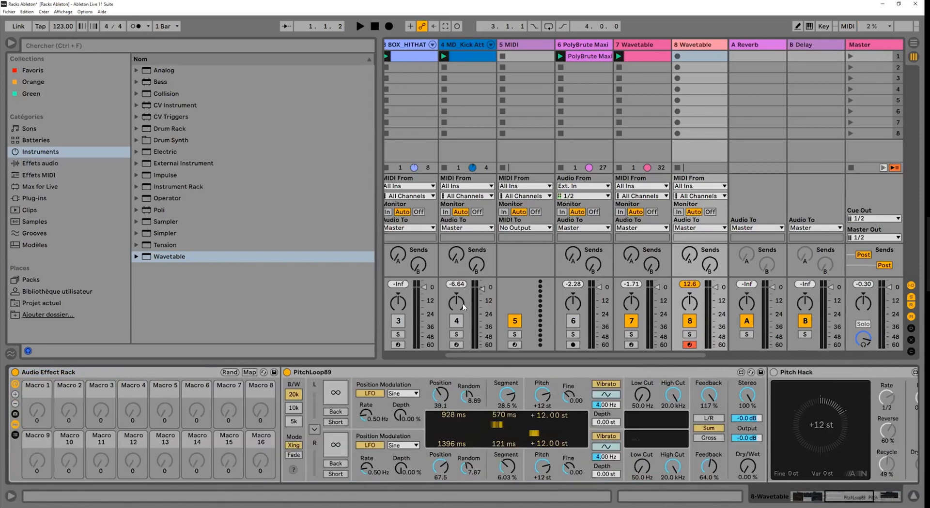
Map PitchLoop89, Pitch Hack and Hybrid Reverb parameters to the rack's 16 macros and store a randomized setting as Variation 1.
right_click(608, 460)
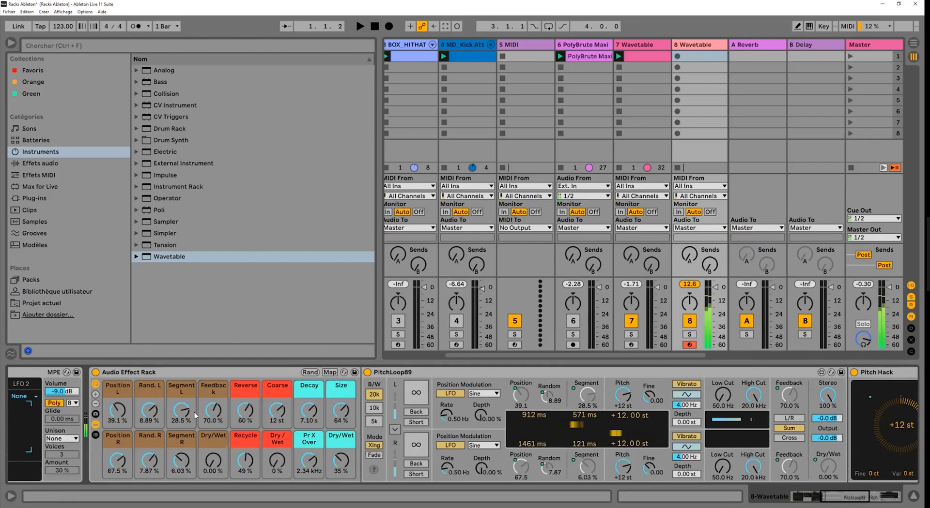
scroll(195, 416, "up", 3)
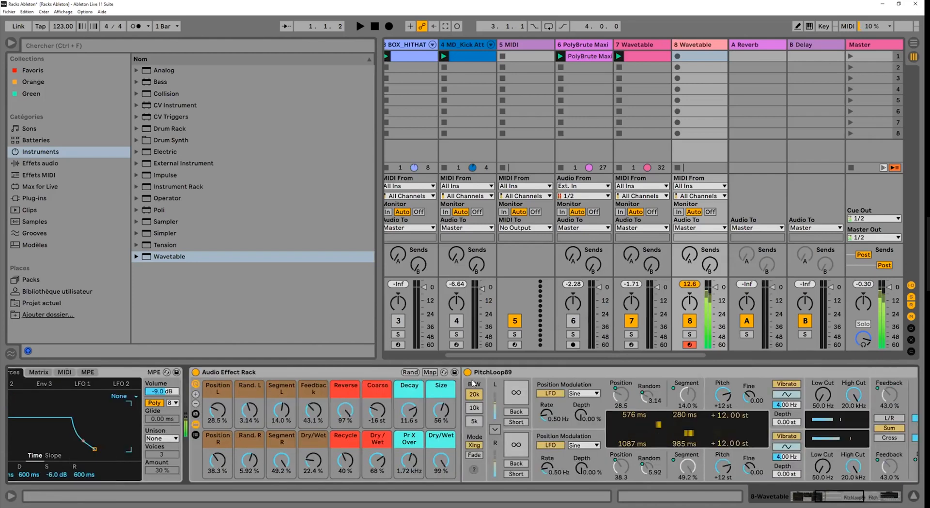
key("ctrl+z")
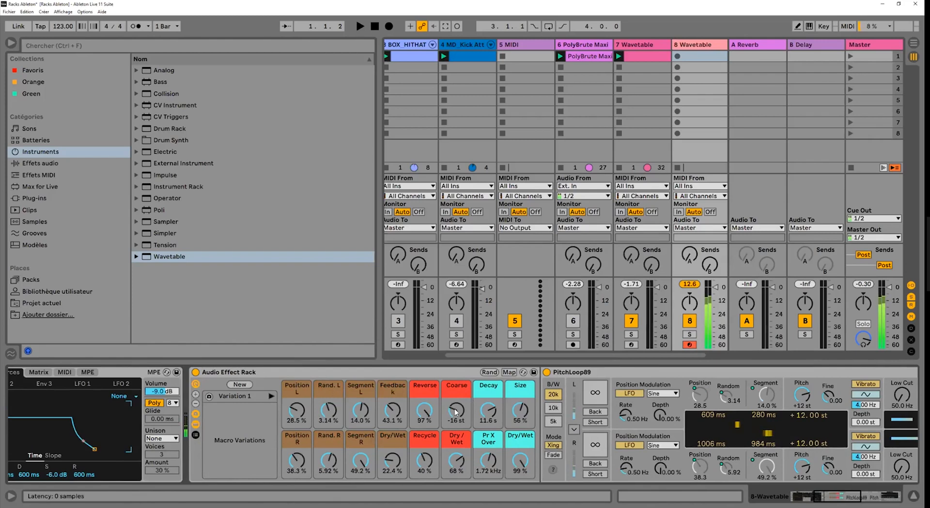
Set the rack's Coarse macro to 0 st and exclude that macro from randomization.
mouse_move(456, 411)
left_mouse_down()
mouse_move(455, 385)
mouse_move(455, 410)
left_mouse_up()
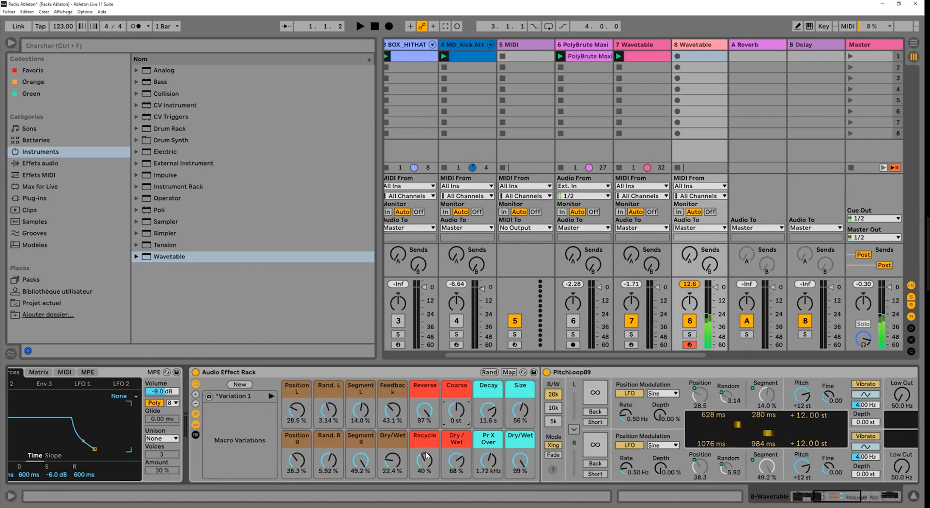
right_click(455, 411)
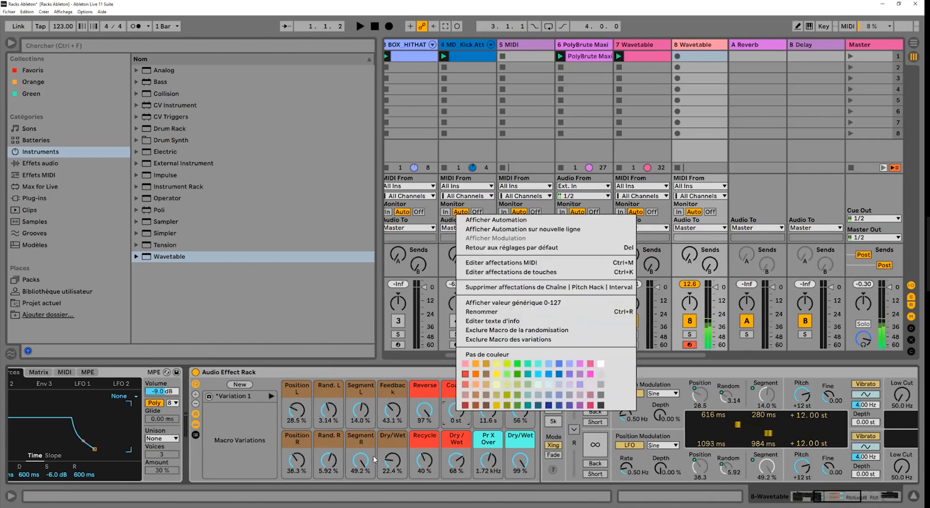
left_click(385, 415)
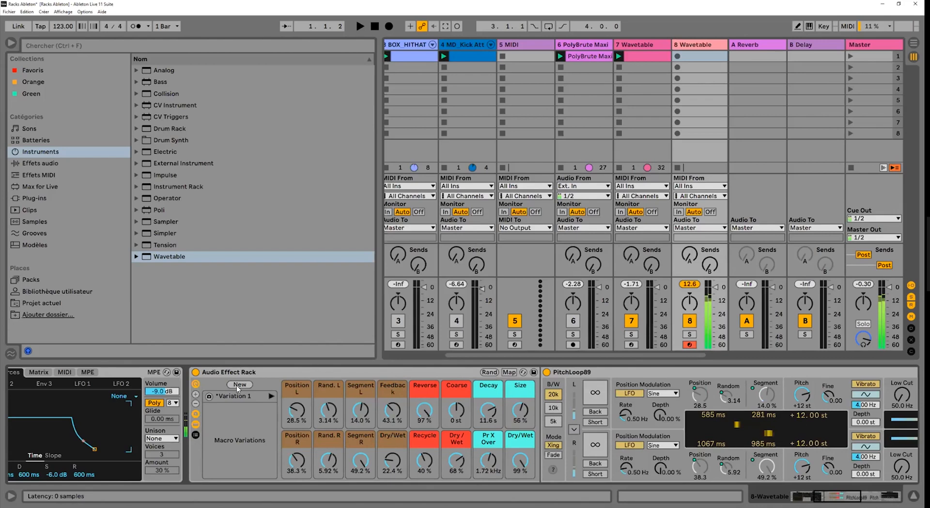
left_click(509, 372)
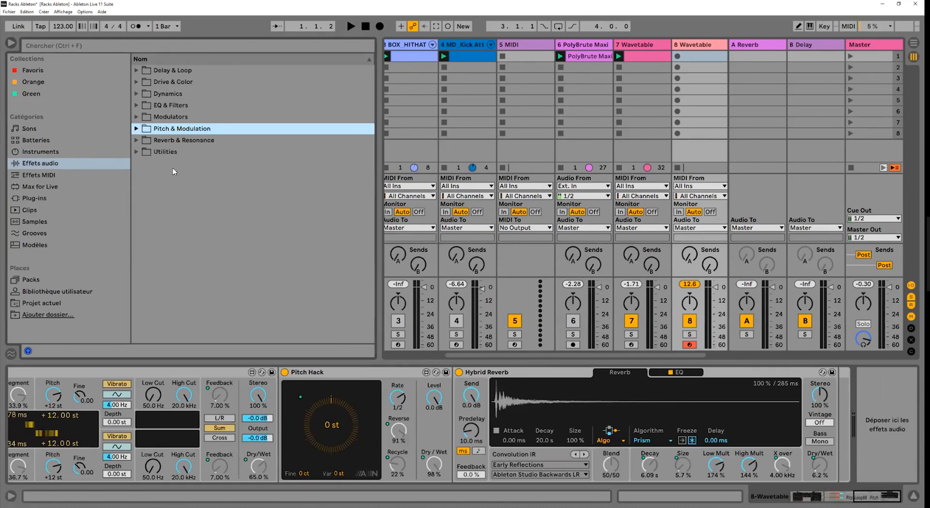
Add a Limiter from the Dynamics audio effects at the end of the chain, after the Audio Effect Rack.
left_click(167, 93)
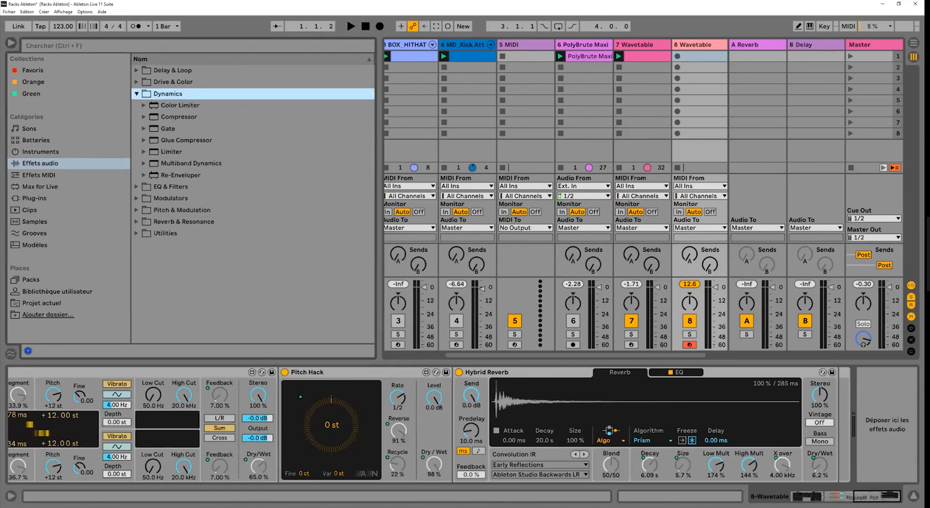
left_click(171, 151)
left_click_drag(171, 152, 857, 425)
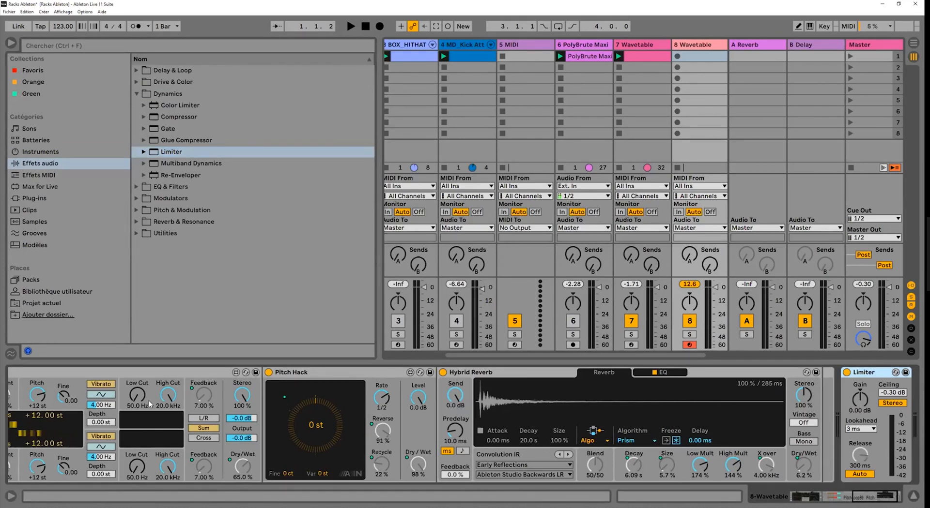
Insert Smooth Automator Audio from the user library's Rack Attack folder between Wavetable and the Audio Effect Rack.
scroll(368, 377, "up", 3)
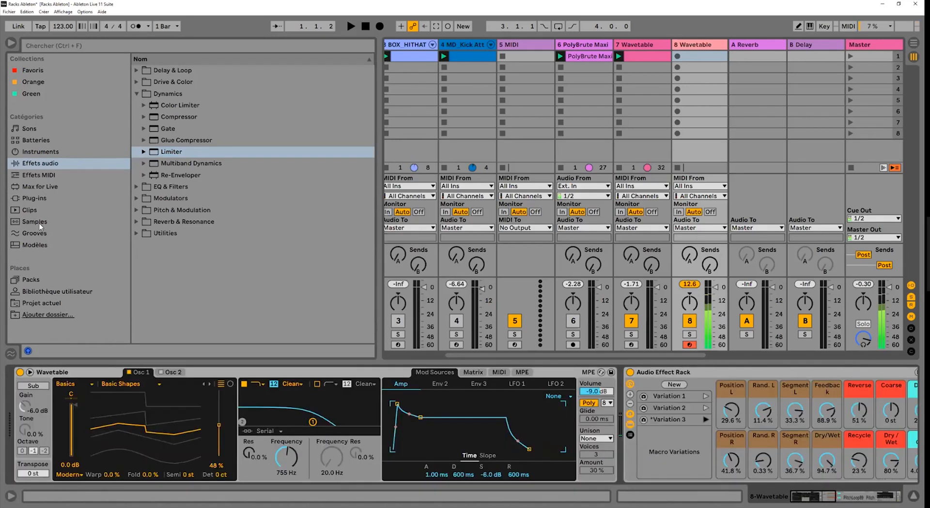
left_click(41, 224)
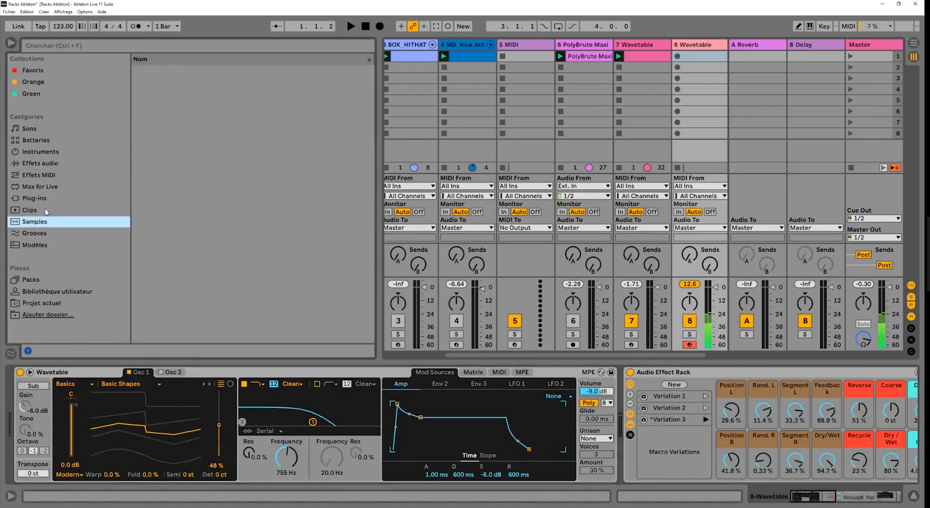
left_click(46, 291)
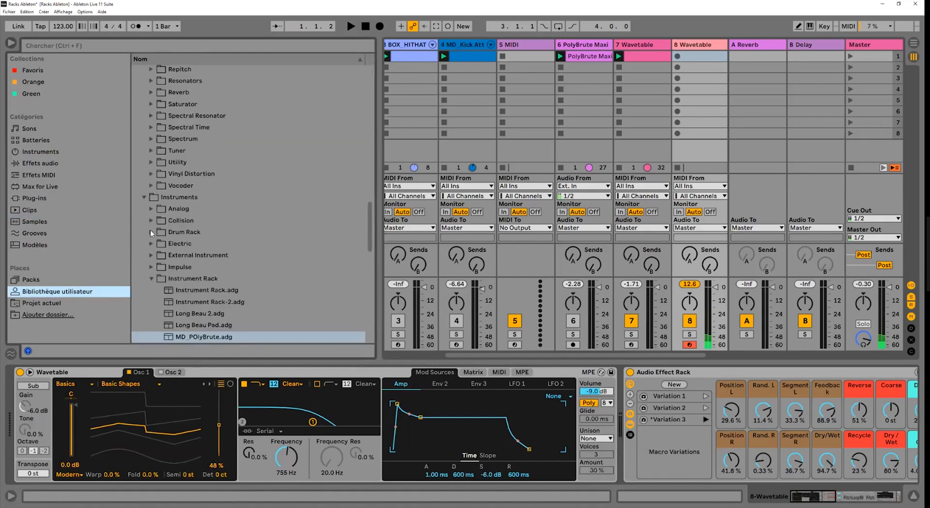
scroll(151, 230, "down", 2)
left_click(150, 230)
scroll(150, 230, "down", 2)
scroll(146, 130, "up", 3)
scroll(182, 157, "up", 9)
left_click_drag(369, 153, 368, 125)
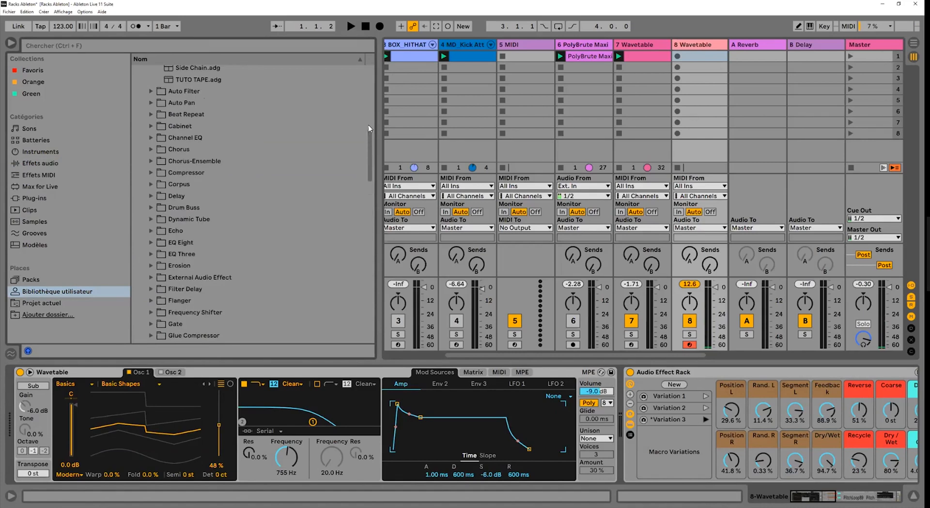
scroll(206, 149, "up", 4)
scroll(137, 150, "up", 2)
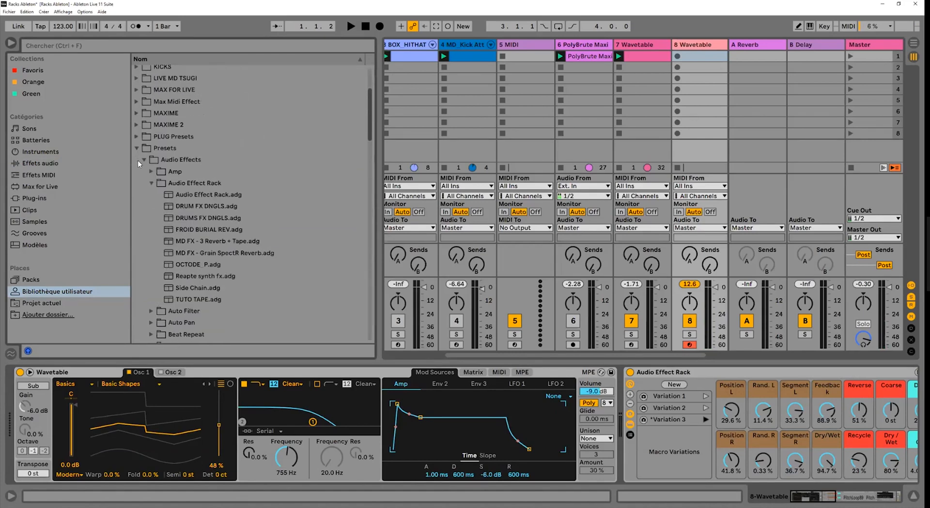
left_click(136, 148)
left_click_drag(531, 359, 625, 411)
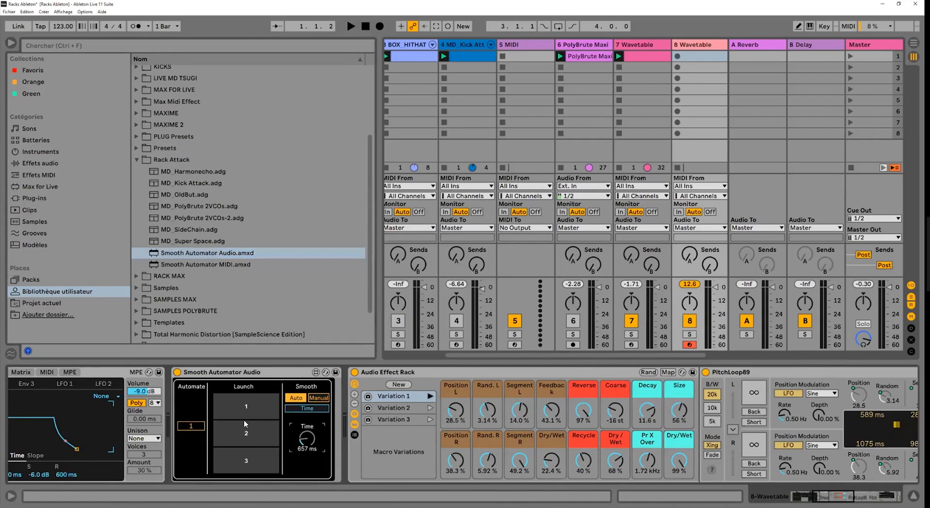
Morph to rack variations 2, 3 and 1 with a Smooth Automator time of 7.16 s, and to variation 2 again at 5.08 s.
left_click(259, 435)
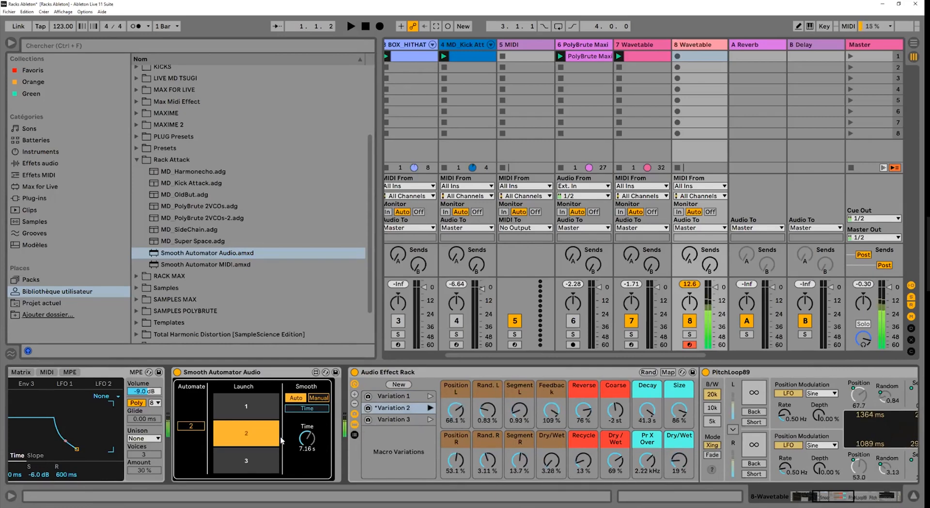
left_click(246, 461)
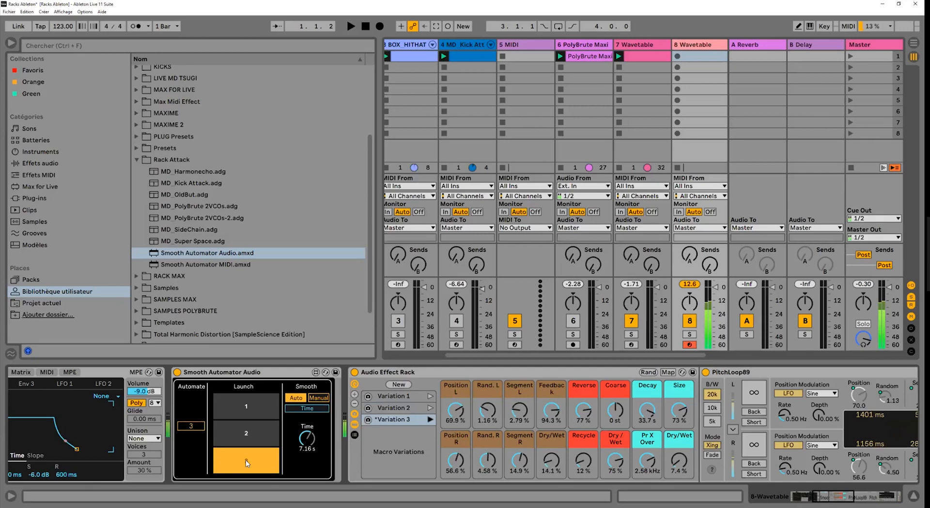
left_click(247, 409)
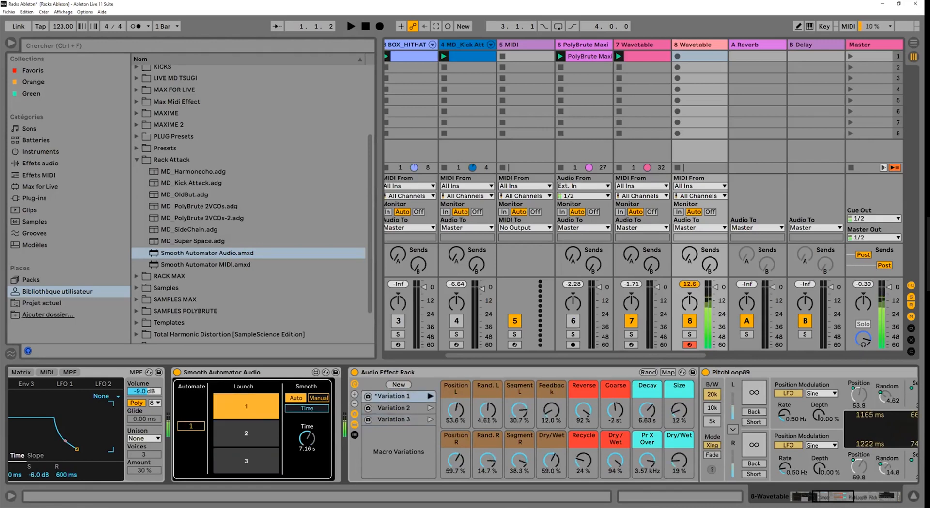
left_click_drag(308, 441, 308, 450)
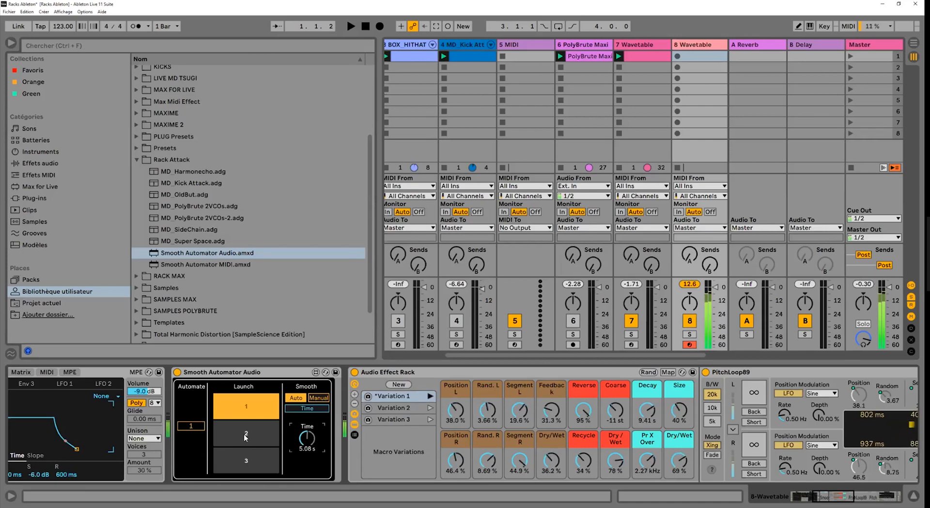
left_click(245, 439)
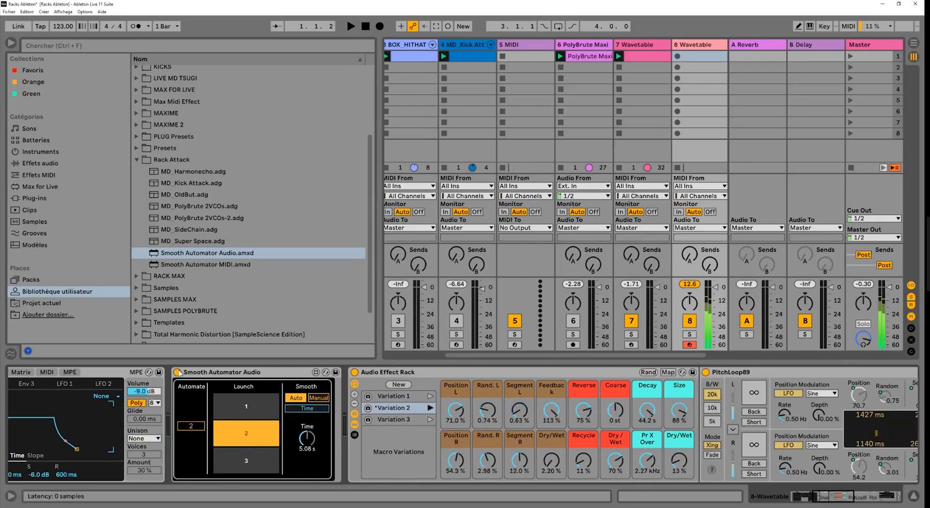
Turn off Smooth Automator Audio and store newly randomized rack macros as Variation 4.
left_click(177, 372)
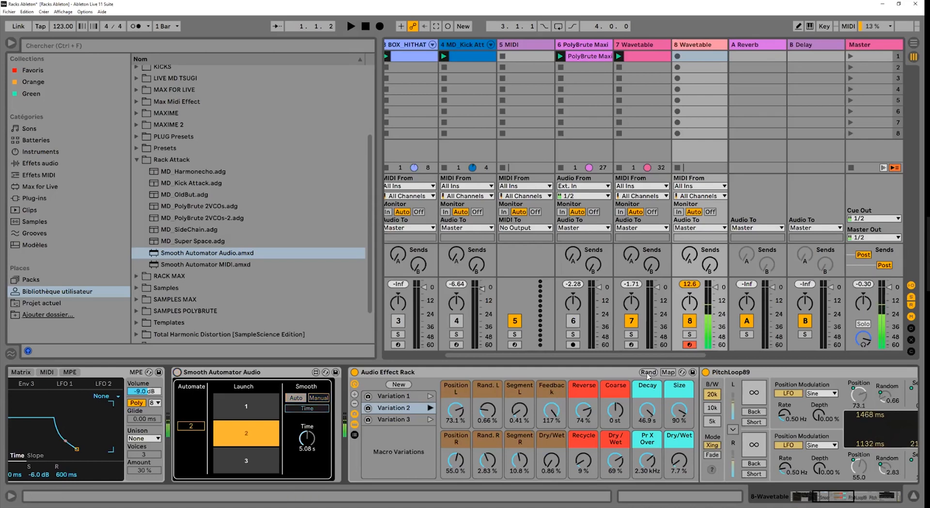
left_click(648, 373)
left_click(648, 372)
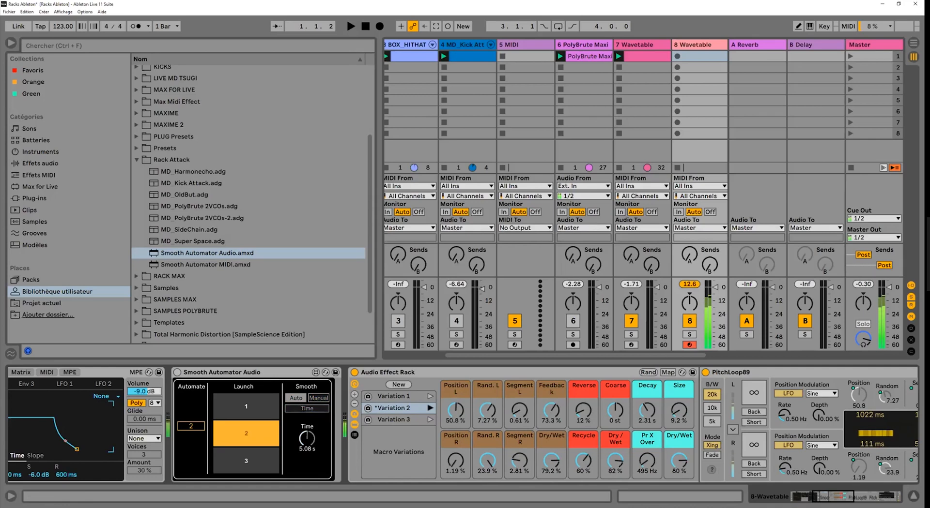
scroll(463, 424, "right", 2)
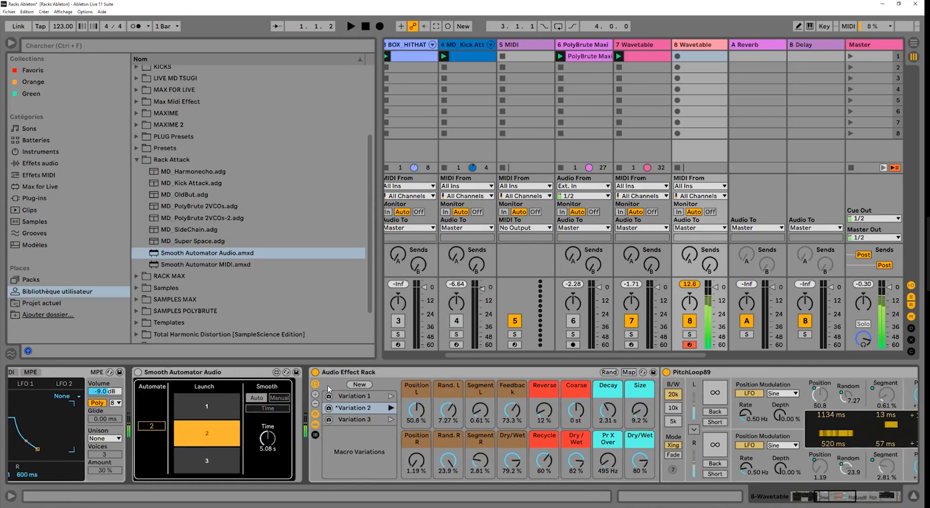
scroll(327, 386, "right", 8)
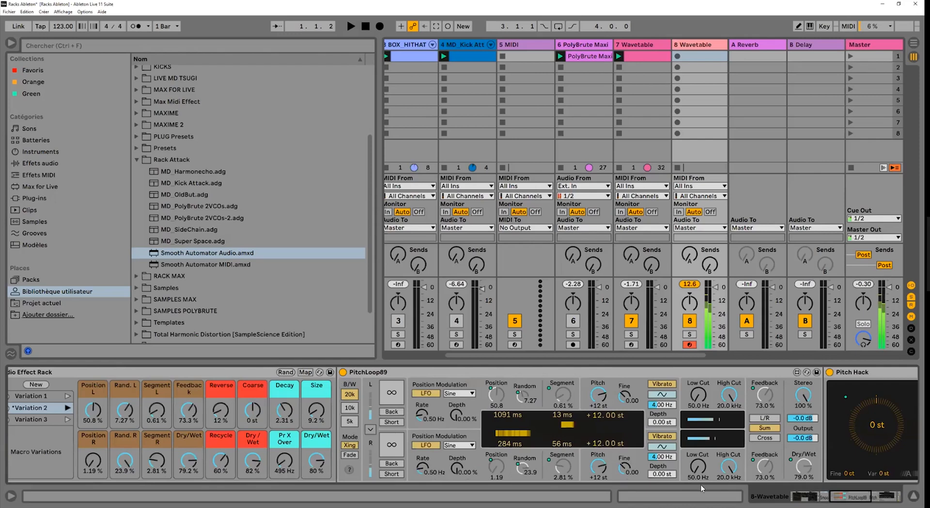
scroll(721, 373, "left", 7)
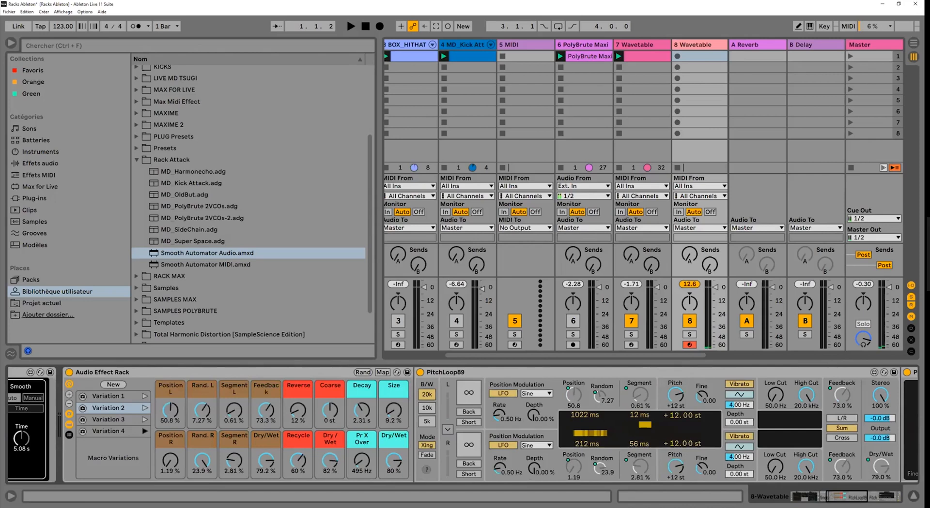
scroll(465, 424, "right", 5)
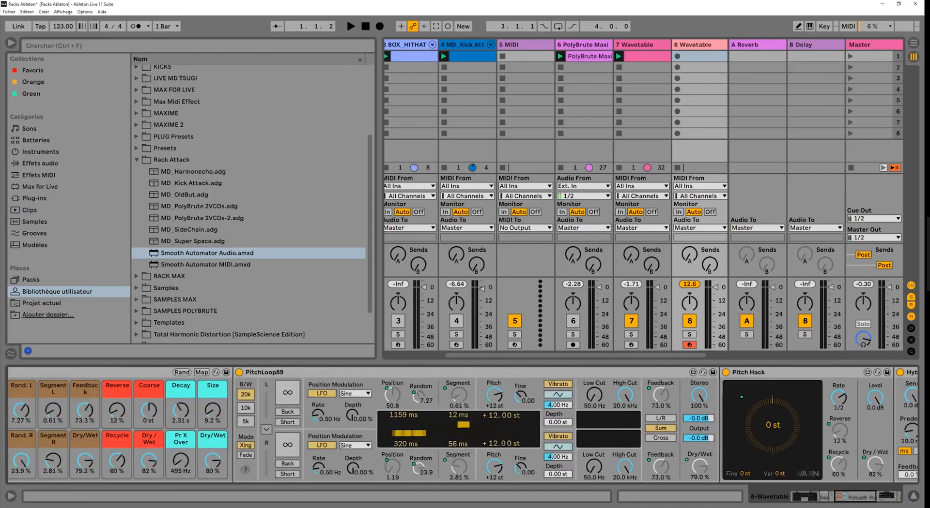
scroll(464, 424, "right", 10)
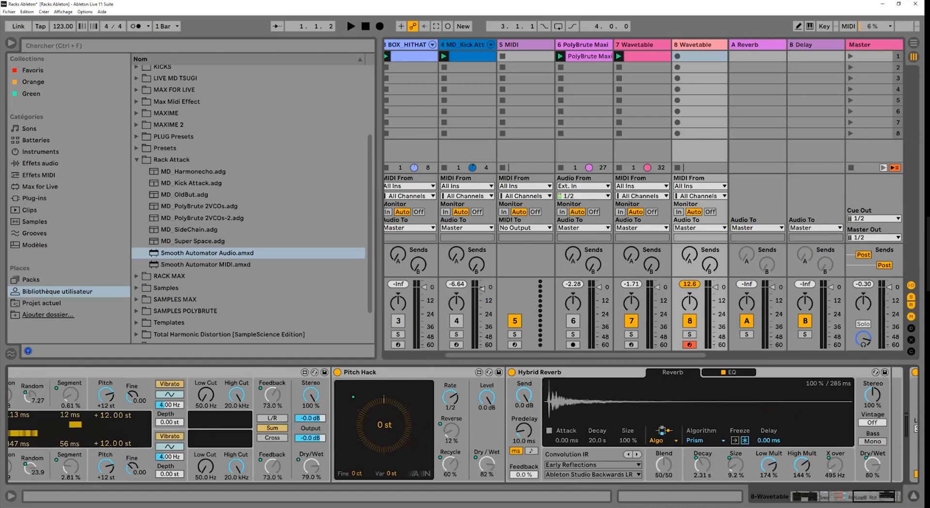
scroll(465, 424, "left", 2)
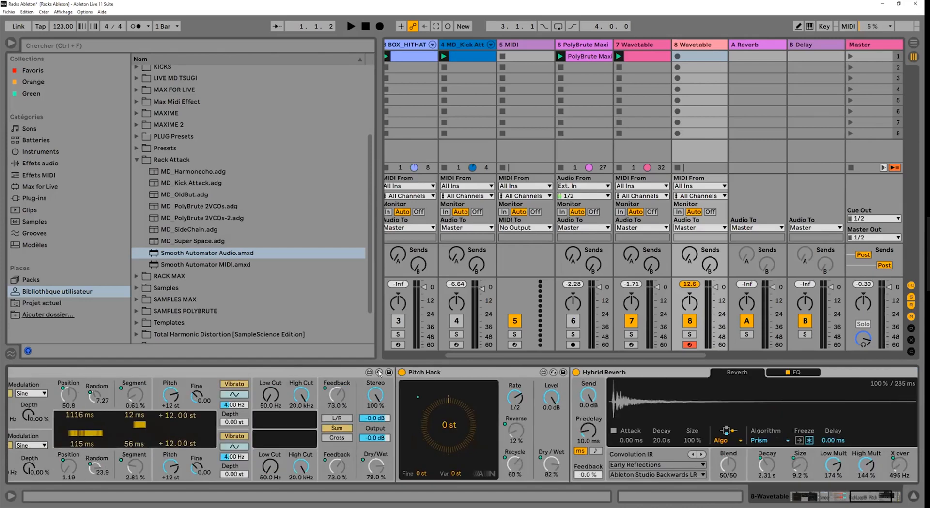
scroll(305, 377, "left", 4)
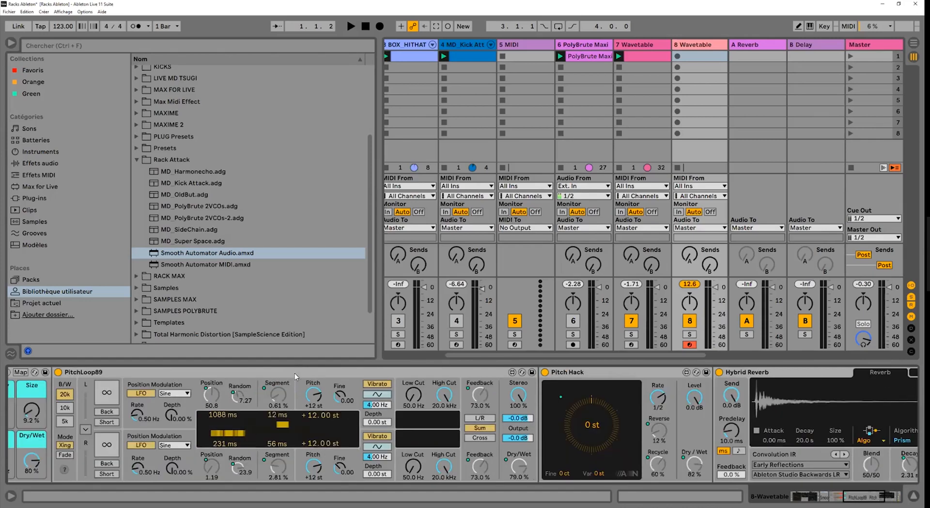
scroll(294, 374, "left", 10)
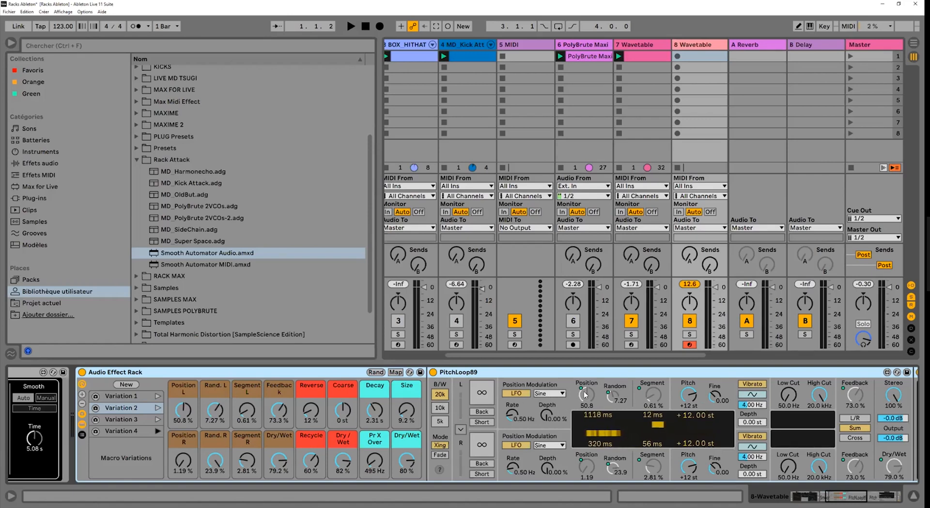
scroll(449, 383, "down", 1)
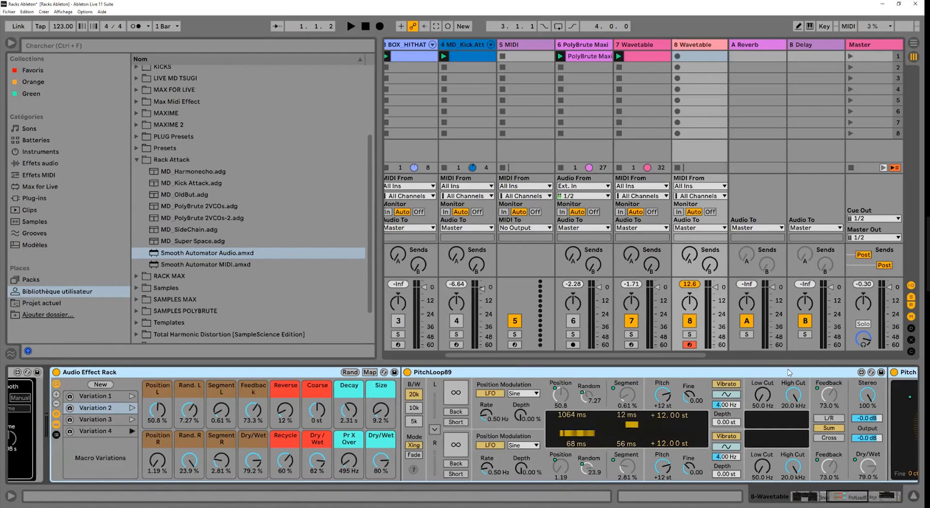
scroll(789, 372, "right", 5)
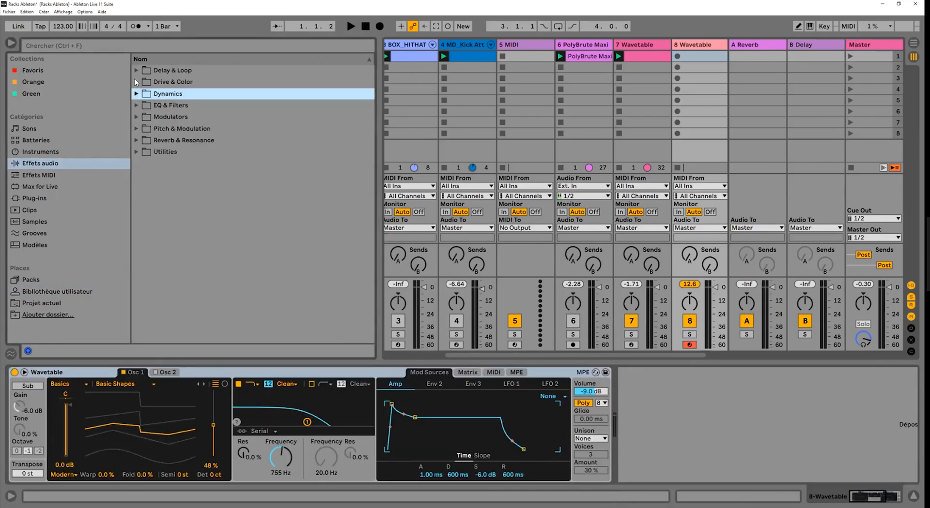
Add Erosion from the Drive & Color audio effects after Wavetable.
double_click(145, 86)
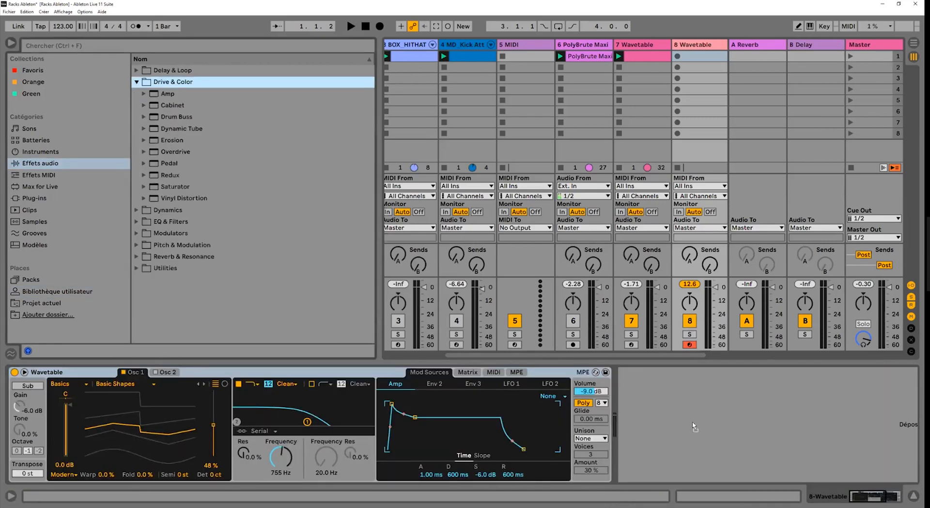
key("Down")
key("Down")
key("Down")
key("Down")
key("Down")
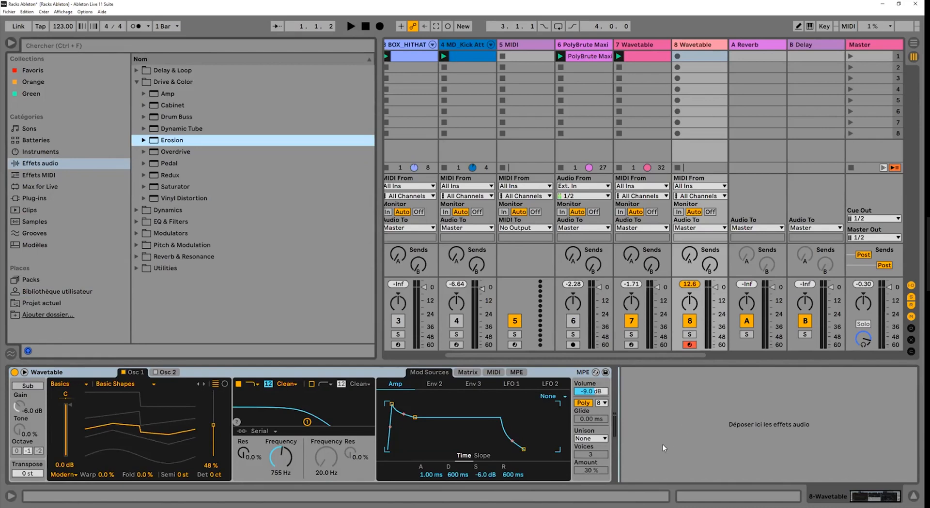
key("Return")
Adjust Erosion to Width 0.30 and Amount 111, and raise the Wavetable filter frequency to 1.05 kHz.
left_click_drag(683, 434, 670, 397)
left_click_drag(280, 456, 280, 445)
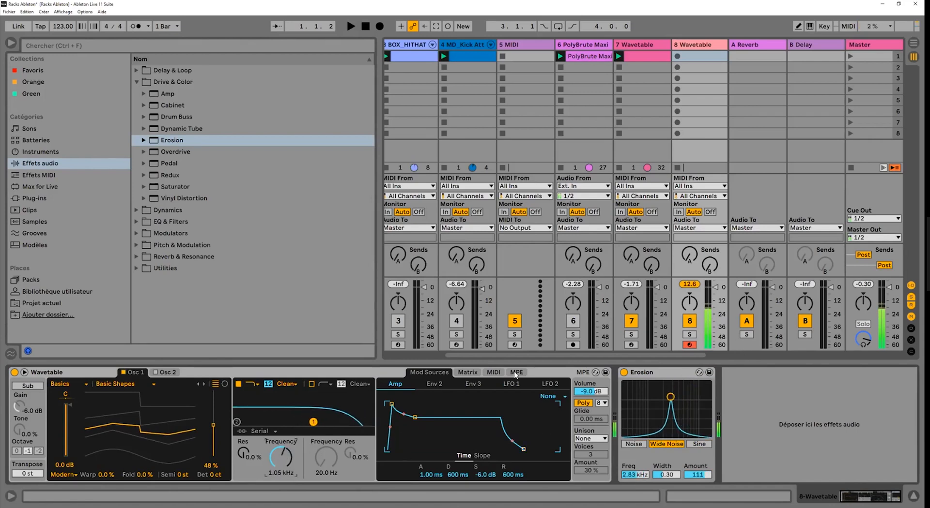
Insert two LFO devices from the Modulators audio effects between Wavetable and Erosion.
left_click(136, 81)
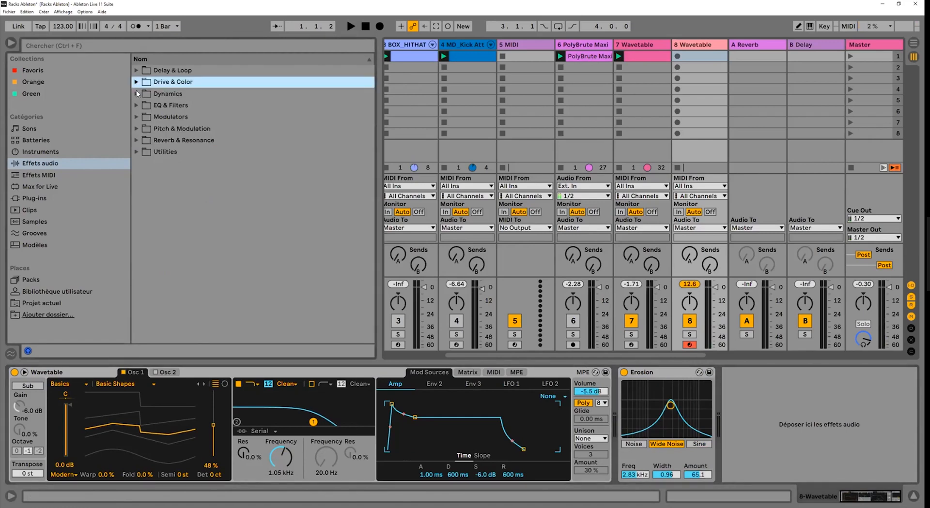
left_click(136, 116)
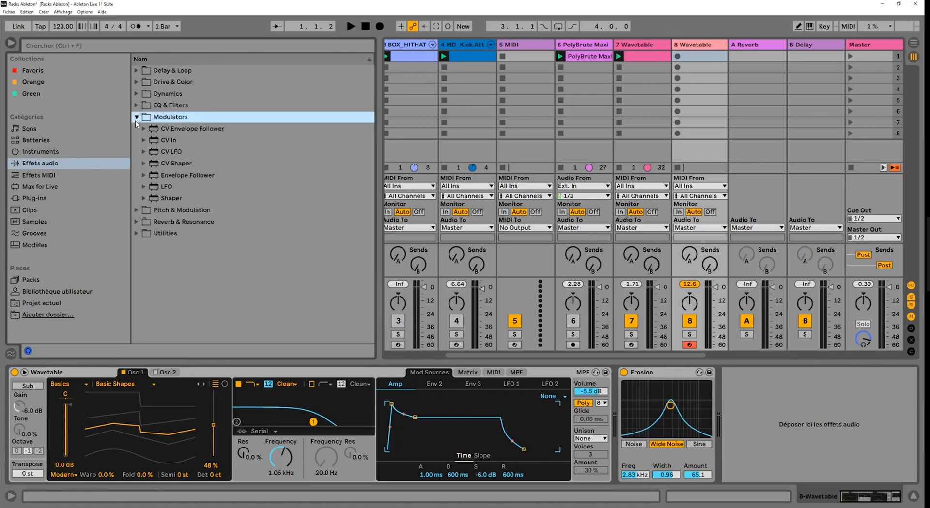
left_click(168, 186)
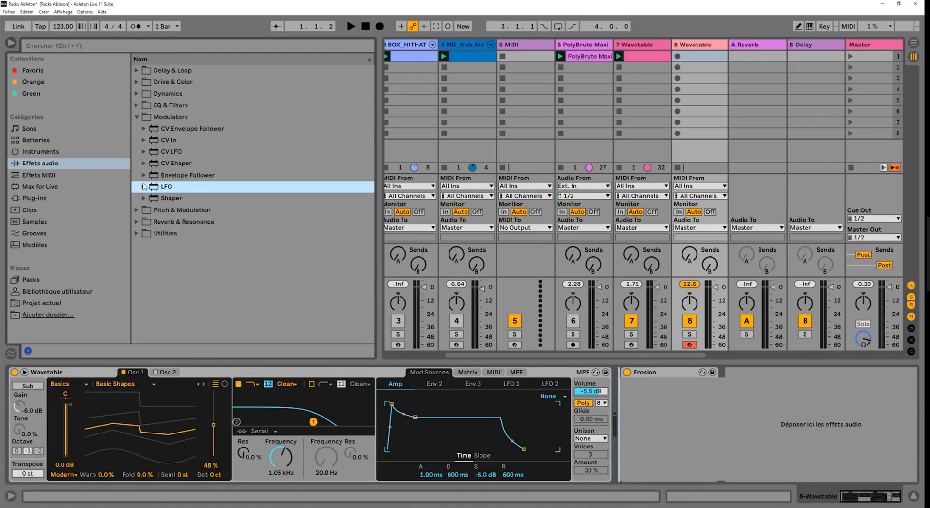
left_click_drag(165, 186, 749, 381)
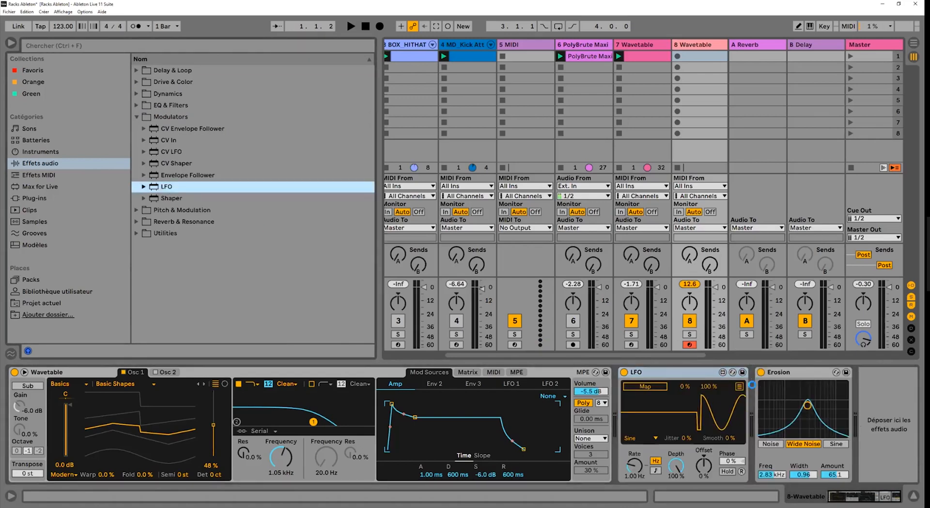
Set the waveform of both LFOs to Random.
left_click(639, 438)
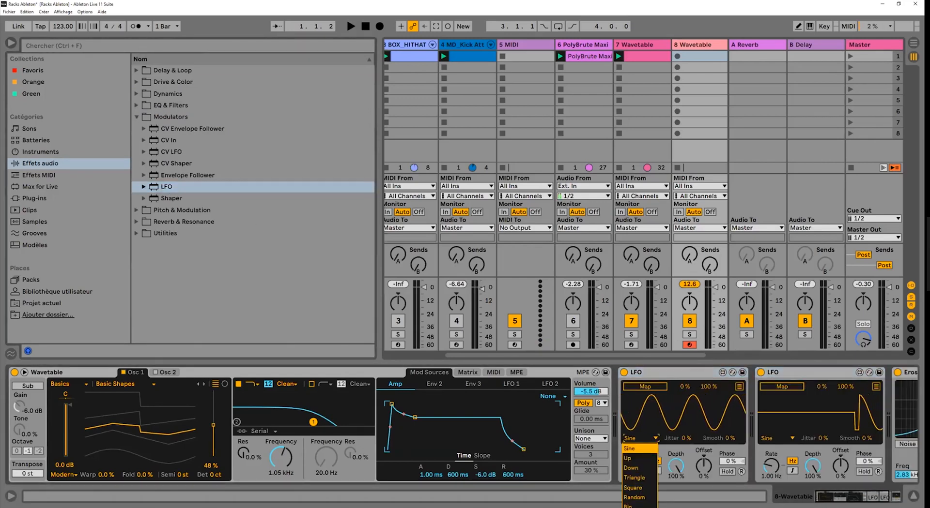
key("Return")
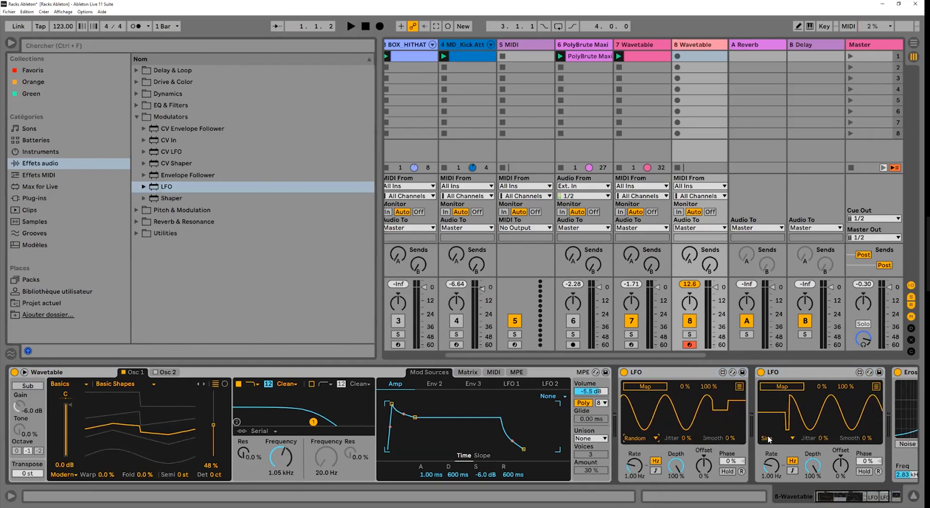
left_click(768, 439)
key("Return")
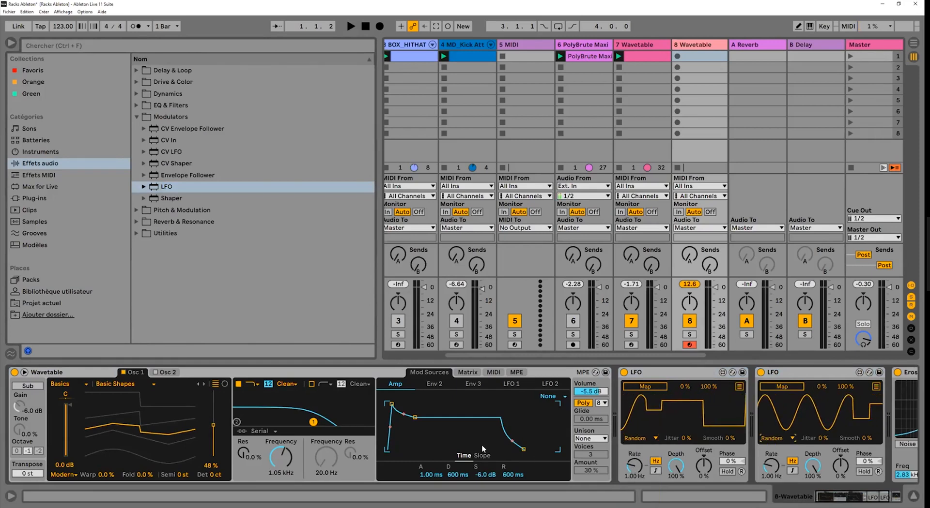
Set the first LFO to 3.13 Hz with 59% Smooth and the second to 5.62 Hz with 60% Smooth.
scroll(632, 467, "right", 2)
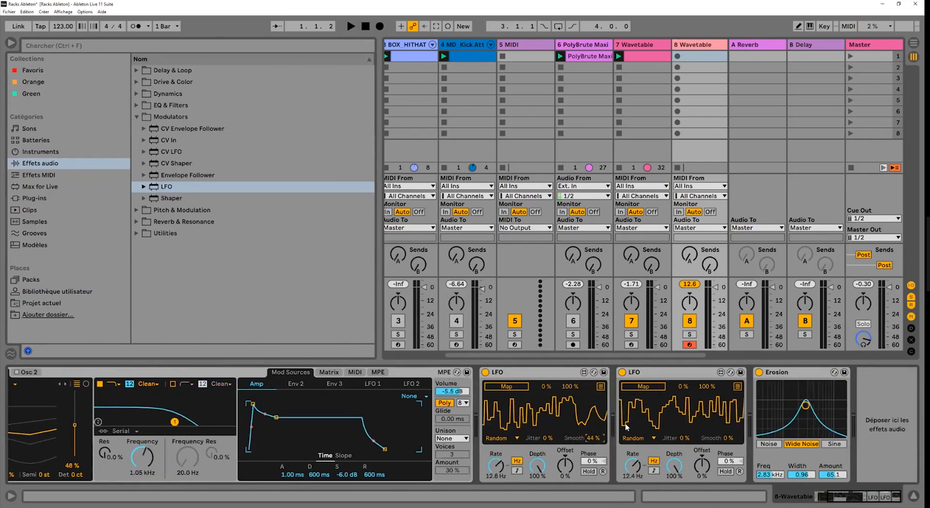
mouse_move(726, 438)
left_mouse_down()
mouse_move(727, 421)
mouse_move(729, 432)
left_mouse_up()
left_click_drag(593, 438, 592, 431)
left_click_drag(495, 465, 495, 484)
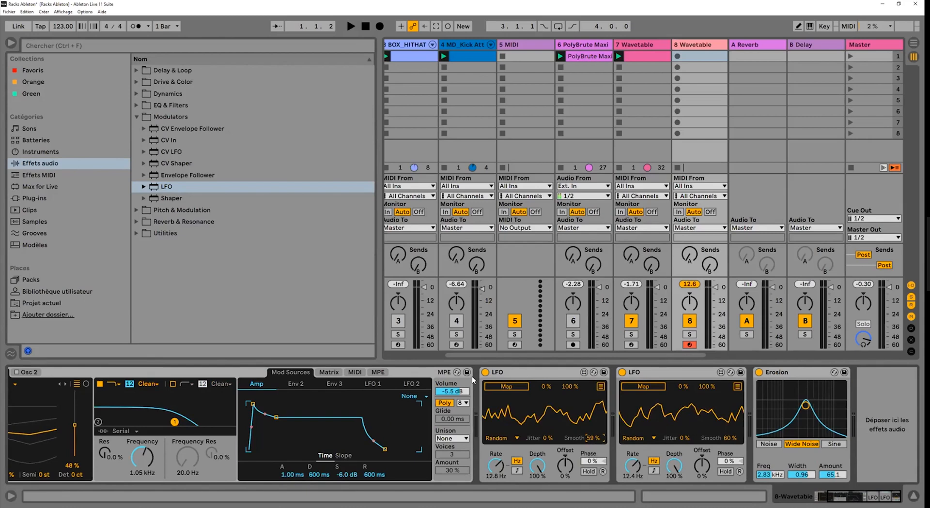
left_click_drag(633, 466, 633, 477)
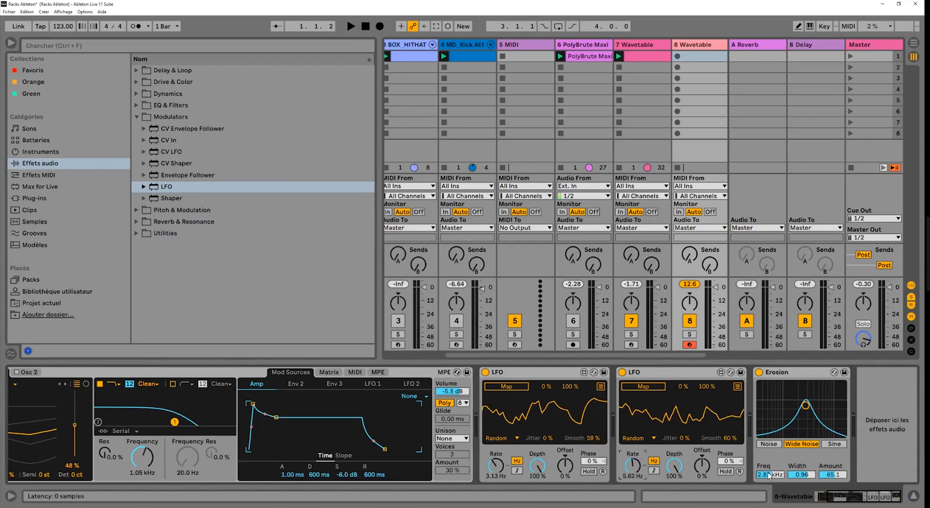
Map the first LFO to Erosion's Frequency and the second to its Width, capping their ranges at 69% and 74%.
left_click(506, 386)
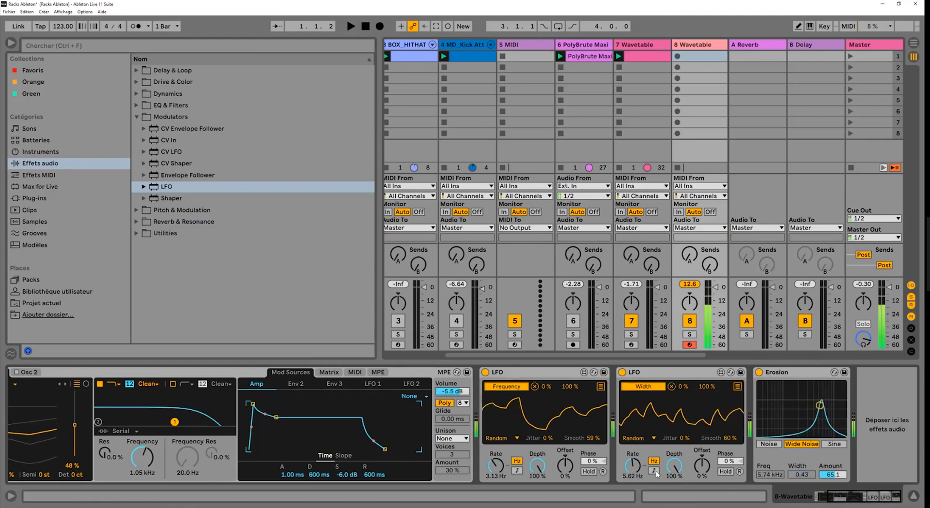
left_click_drag(567, 387, 567, 401)
left_click_drag(771, 405, 799, 387)
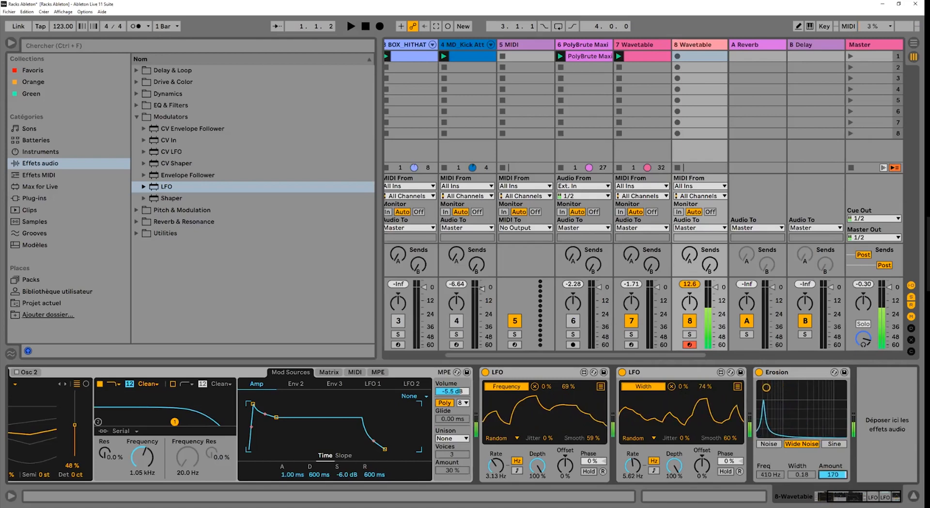
Refine the LFO mapping ranges to 32–67% for Erosion's Frequency and 5–95% for its Width.
left_click_drag(705, 387, 715, 434)
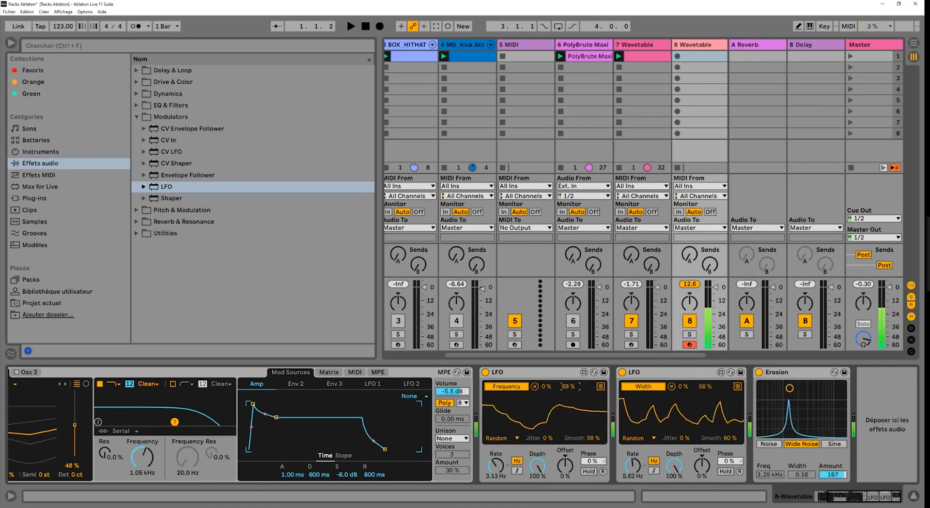
left_click_drag(568, 386, 568, 405)
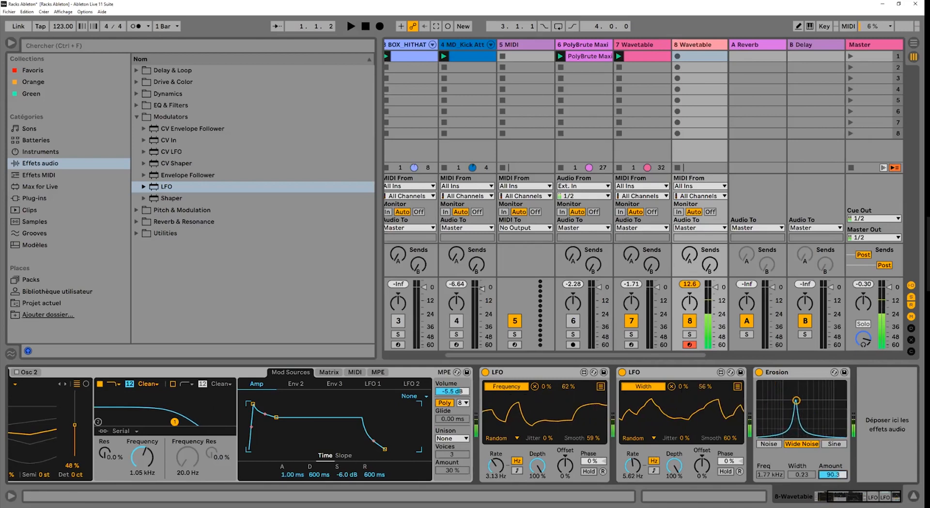
left_click_drag(705, 387, 705, 367)
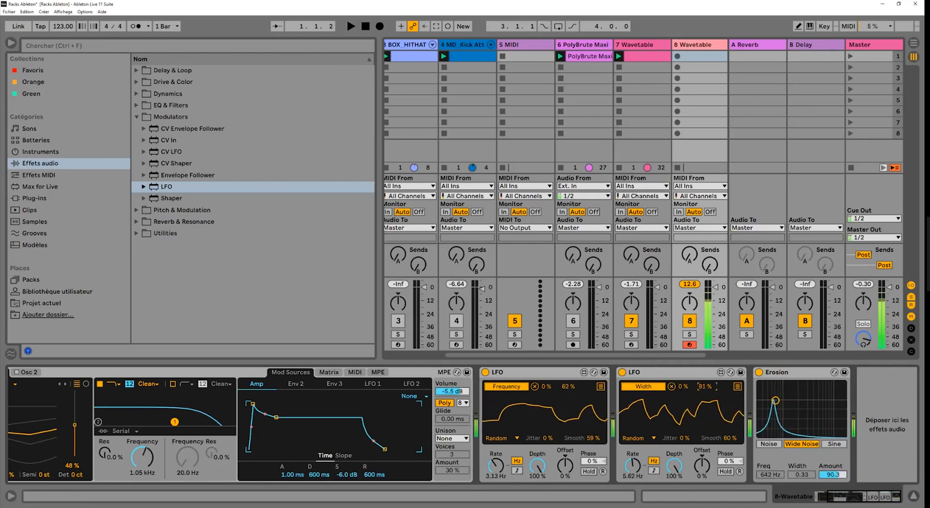
left_click_drag(568, 387, 544, 359)
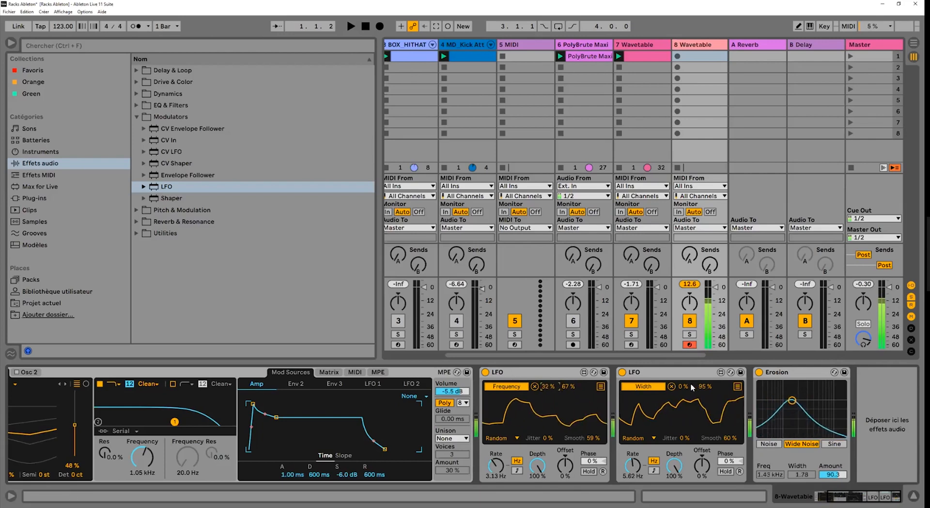
left_click_drag(683, 386, 683, 375)
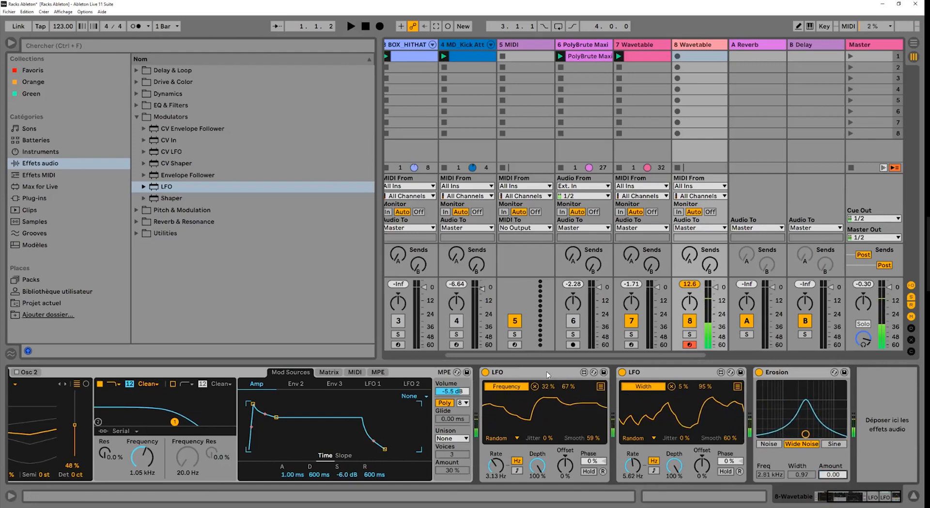
Group the two LFOs and Erosion into an Audio Effect Rack.
left_click(790, 373, "shift")
right_click(790, 373)
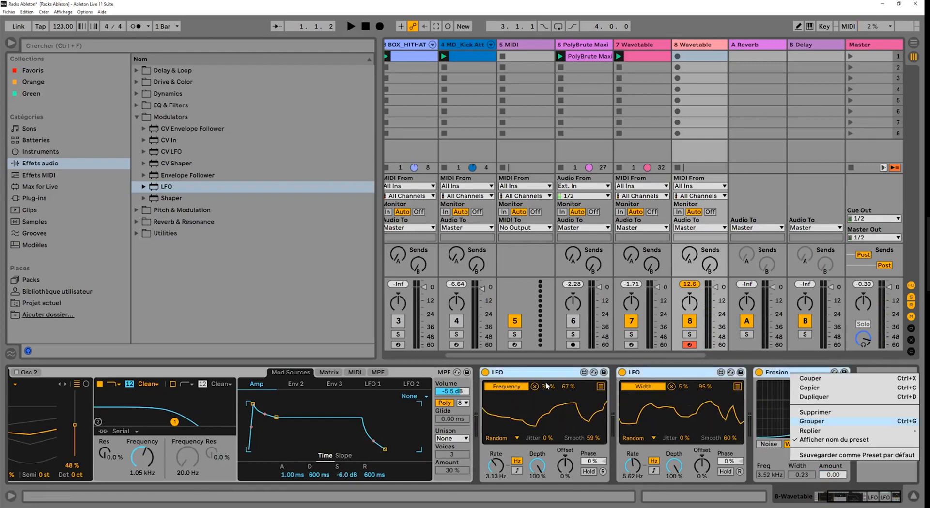
left_click(812, 421)
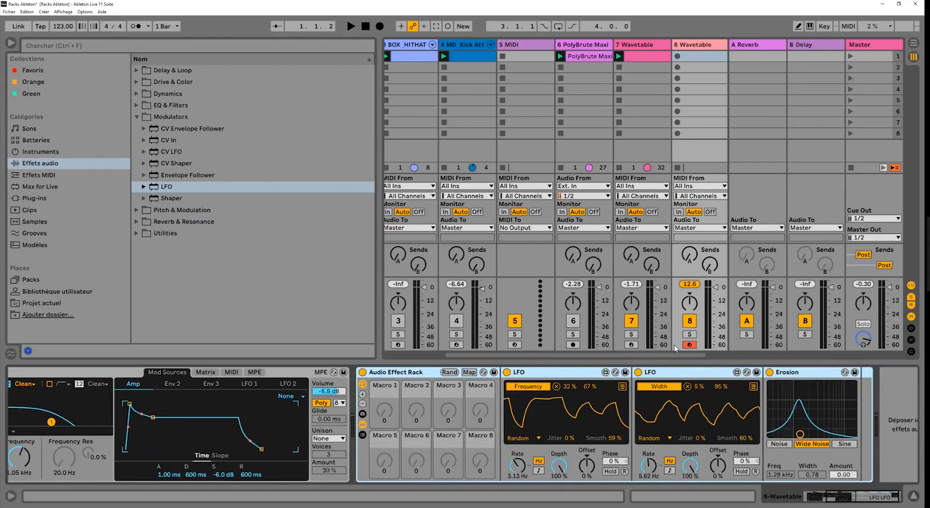
Map the first LFO's Rate to Macro 1, the second LFO's Rate to Macro 2 and Erosion's Amount to Macro 3.
right_click(516, 464)
left_click(525, 345)
right_click(647, 465)
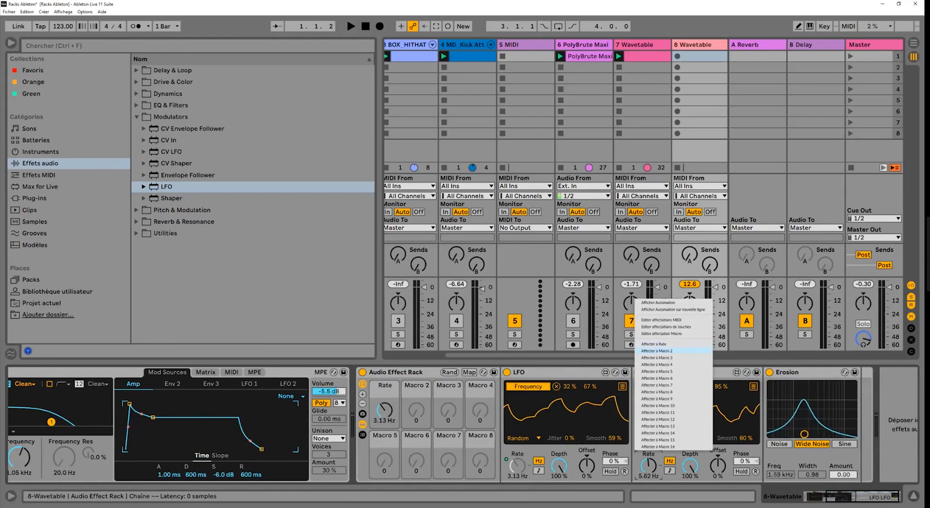
key("Return")
right_click(842, 473)
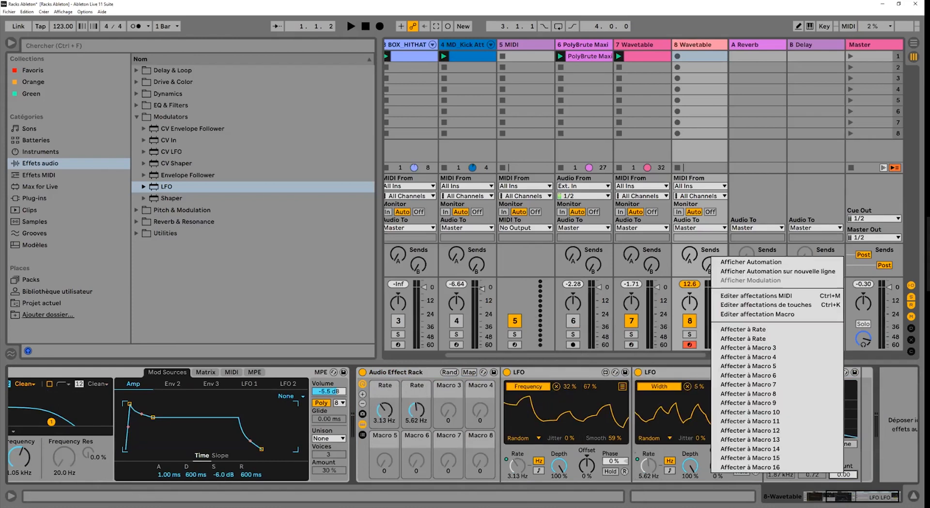
key("Return")
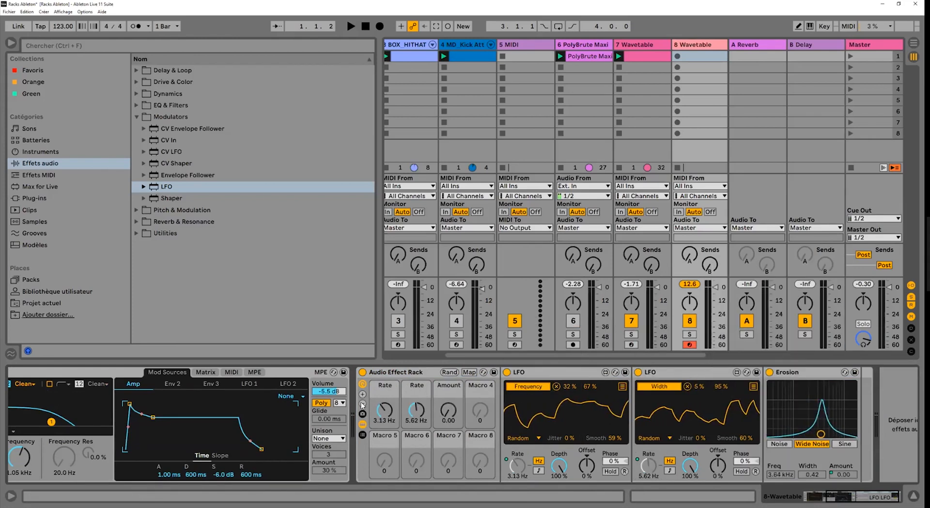
Reduce the Audio Effect Rack to four visible macros and hide its devices.
left_click(362, 404)
left_click(363, 404)
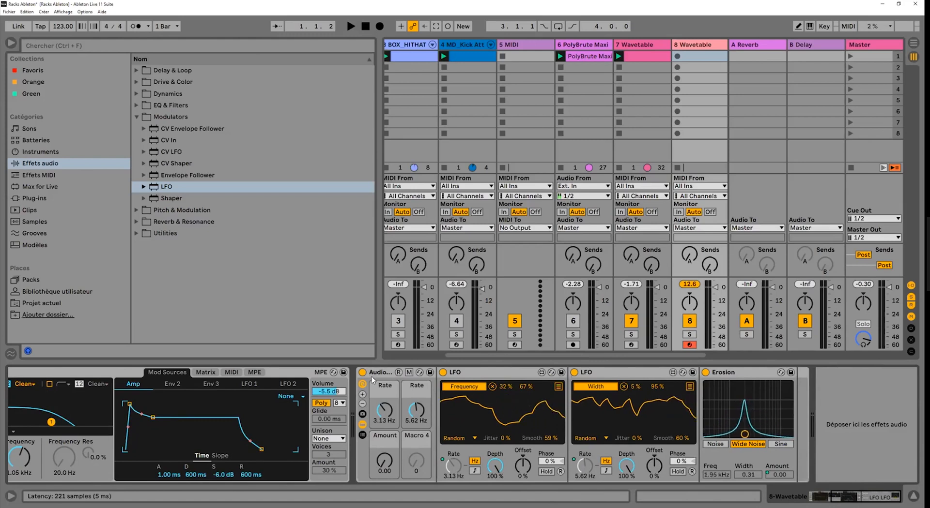
left_click(362, 424)
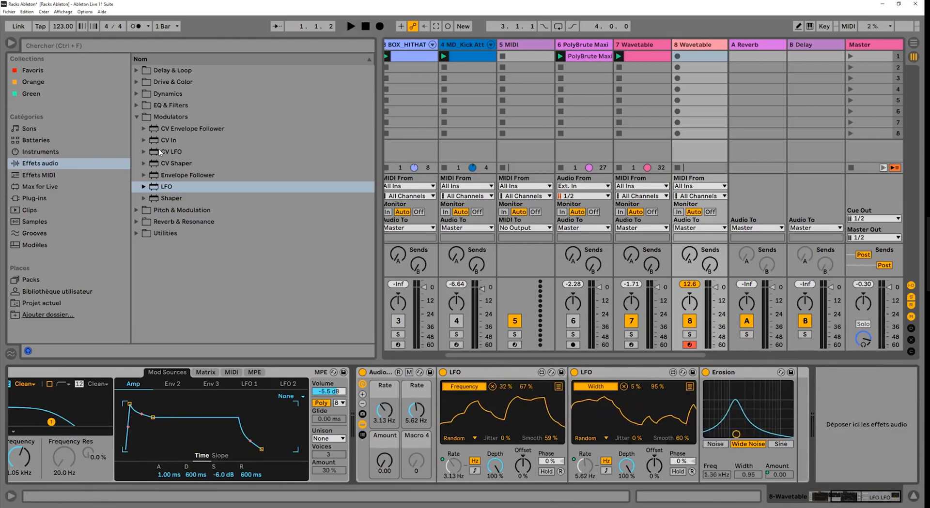
Add Vinyl Distortion from the Drive & Color audio effects after the Audio Effect Rack.
left_click(137, 117)
left_click(136, 94)
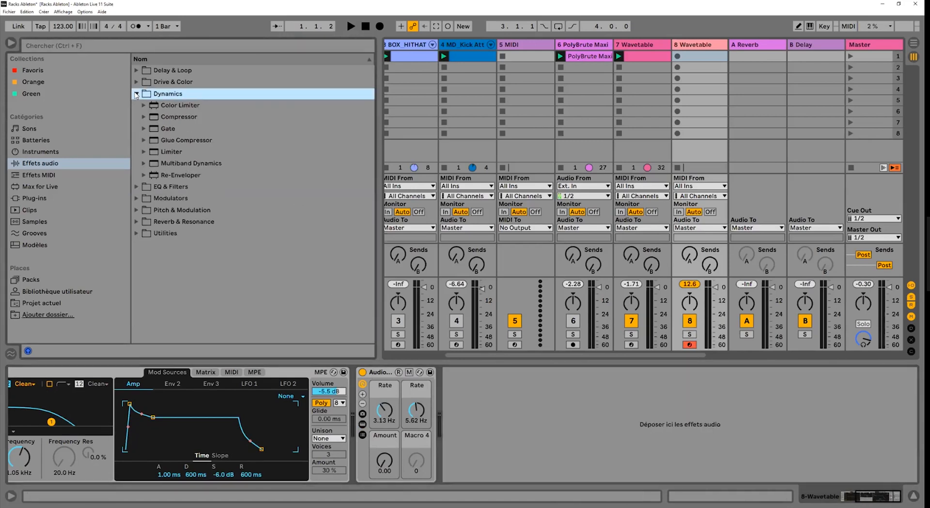
left_click(137, 83)
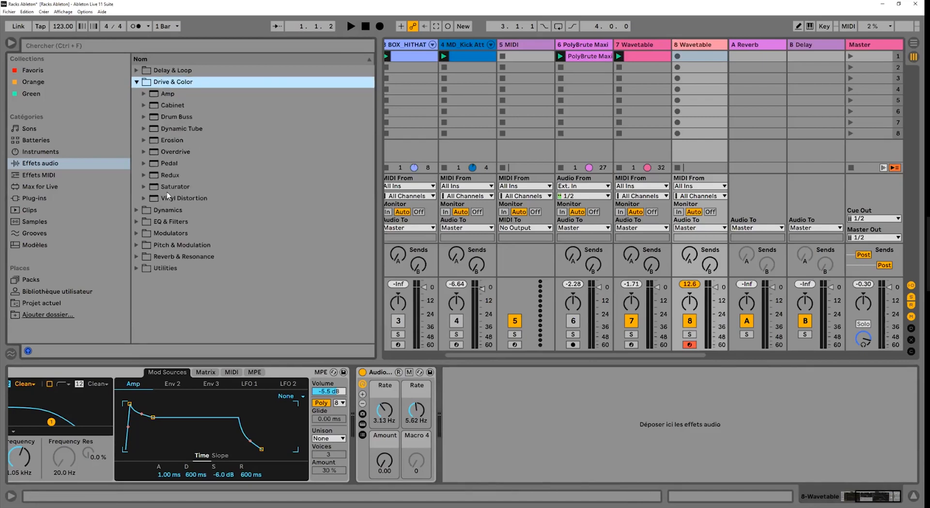
left_click_drag(167, 196, 575, 434)
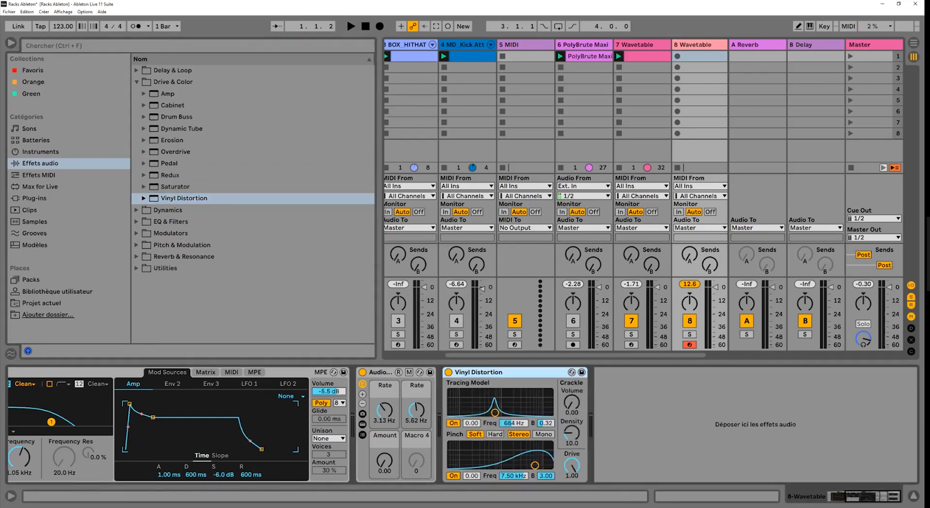
Set Vinyl Distortion's Tracing Model to 0.56 at 748 Hz and its Pinch to 0.53 at 898 Hz.
left_click_drag(572, 463, 577, 469)
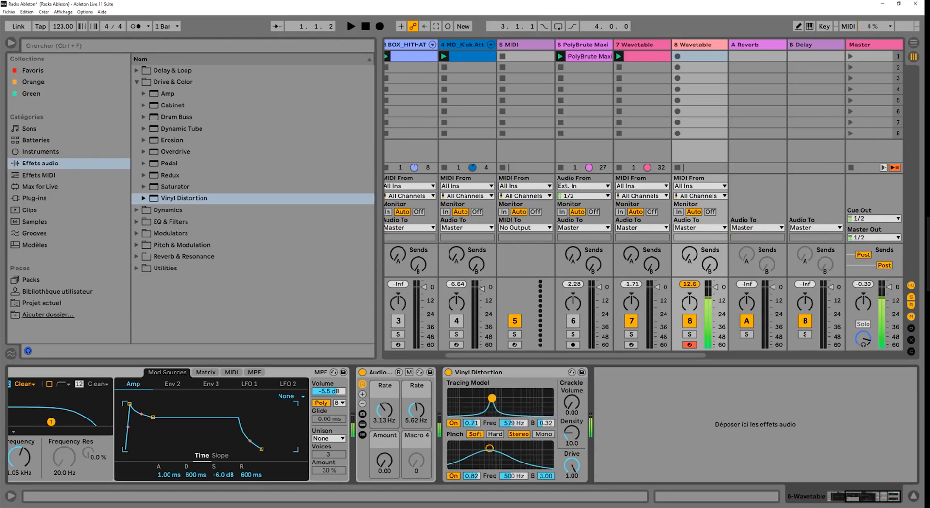
left_click_drag(489, 448, 511, 455)
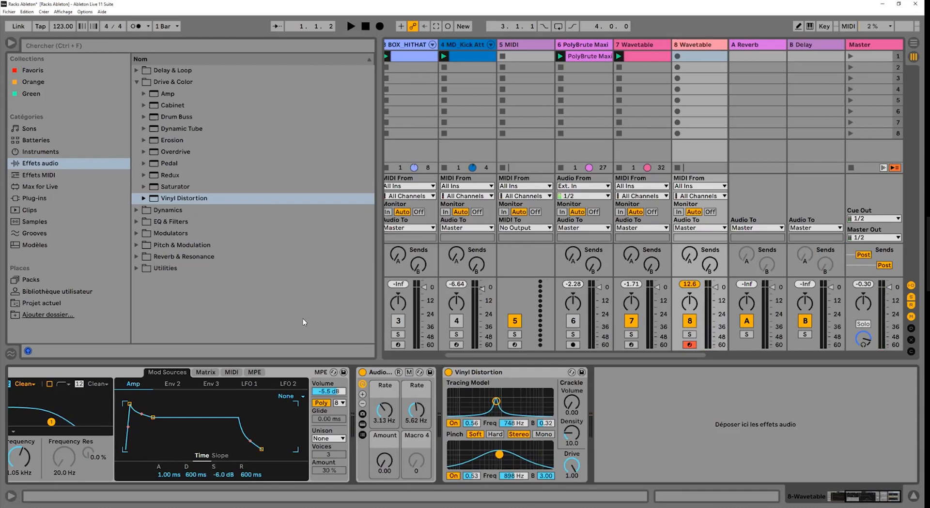
Insert two LFO modulators between the Audio Effect Rack and Vinyl Distortion.
left_click(136, 82)
left_click(136, 116)
left_click_drag(169, 187, 442, 375)
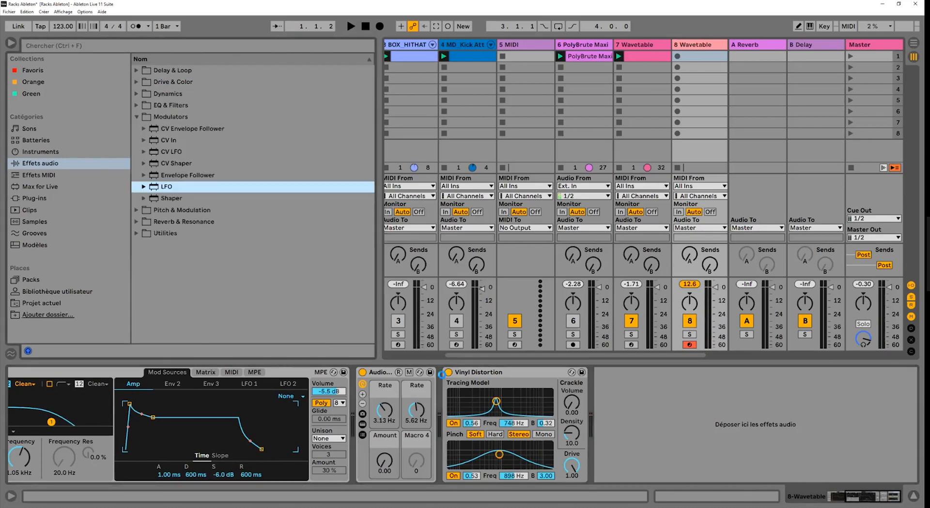
left_click_drag(527, 352, 585, 389)
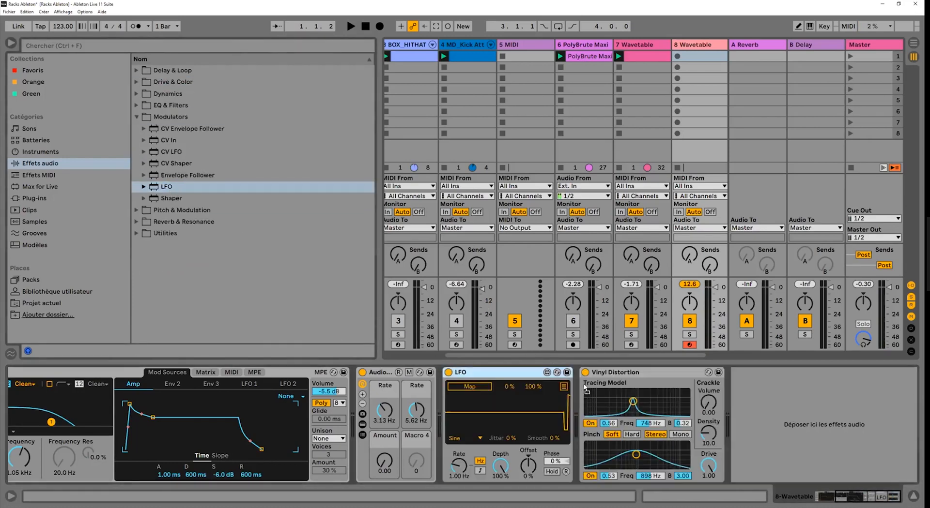
key("Return")
Set both LFOs to the Random waveform, with Smooth at 55% on the first and 61% on the second.
left_click(464, 438)
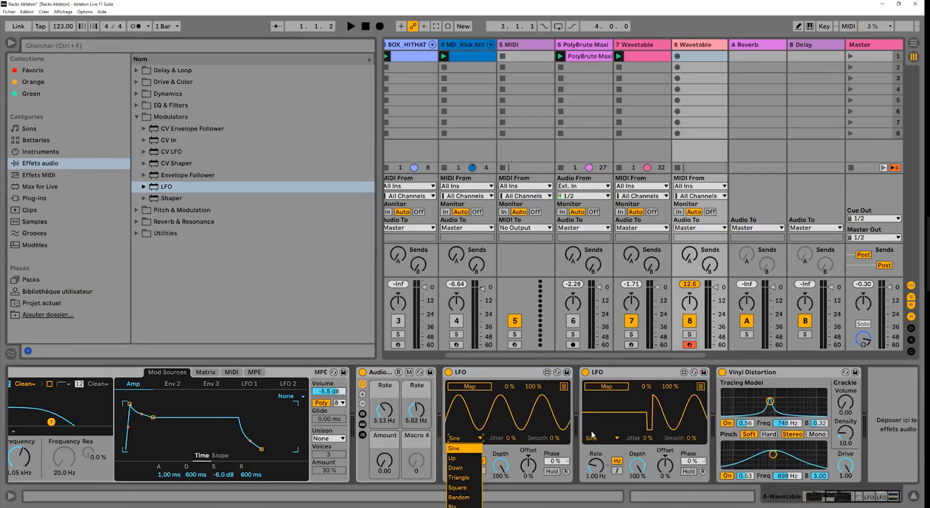
left_click(458, 497)
left_click(600, 439)
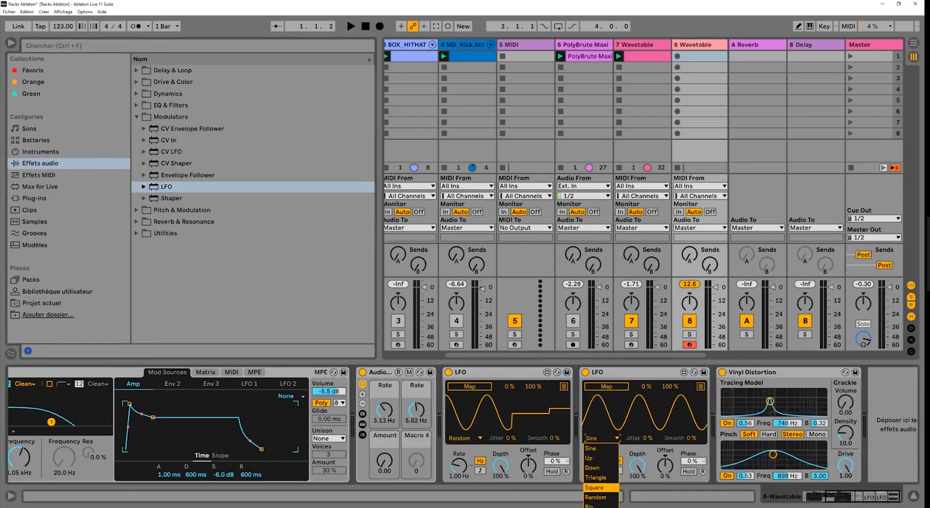
left_click(595, 497)
left_click_drag(555, 438, 555, 411)
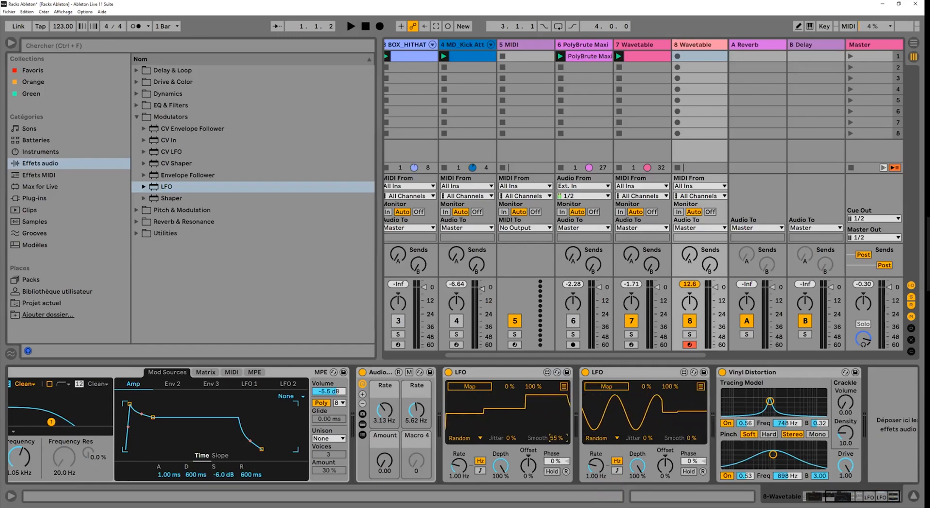
Assign the first LFO to Vinyl Distortion's Pinch frequency and the second LFO to its Tracing Model frequency.
left_click(468, 387)
left_click(753, 460)
left_click(612, 386)
left_click(787, 423)
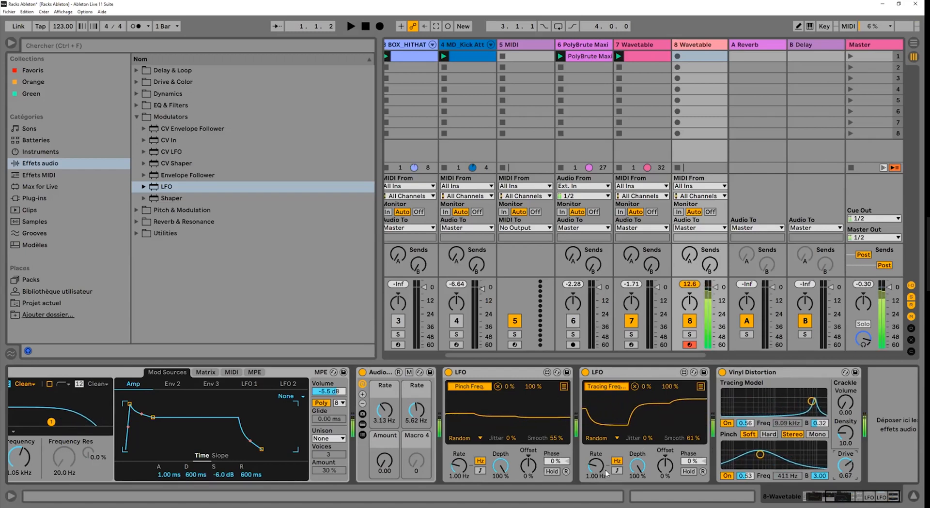
Set the LFO rates to 12.0 Hz and 6.39 Hz and their maximum modulation ranges to 55% and 57%.
left_click_drag(458, 466, 459, 426)
left_click_drag(596, 466, 595, 444)
left_click_drag(531, 387, 530, 398)
left_click_drag(675, 385, 676, 406)
left_click_drag(530, 387, 531, 394)
Lower Vinyl Distortion's Drive to 0.00 and group it with both LFOs into a new Audio Effect Rack.
left_click_drag(845, 465, 845, 496)
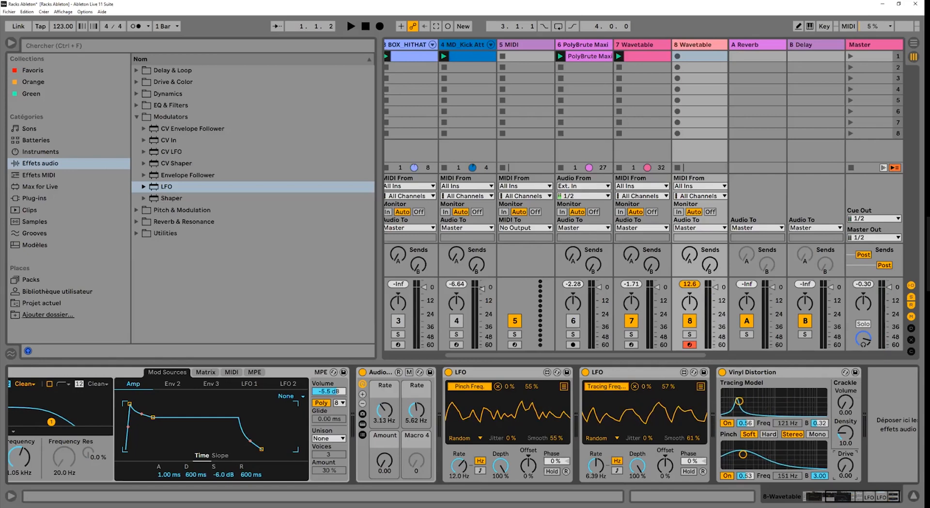
left_click(513, 372)
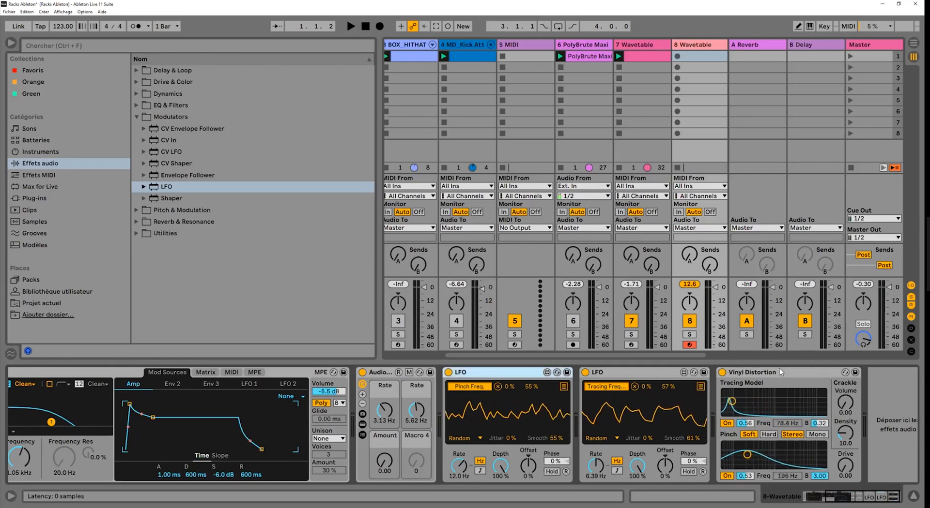
right_click(780, 371)
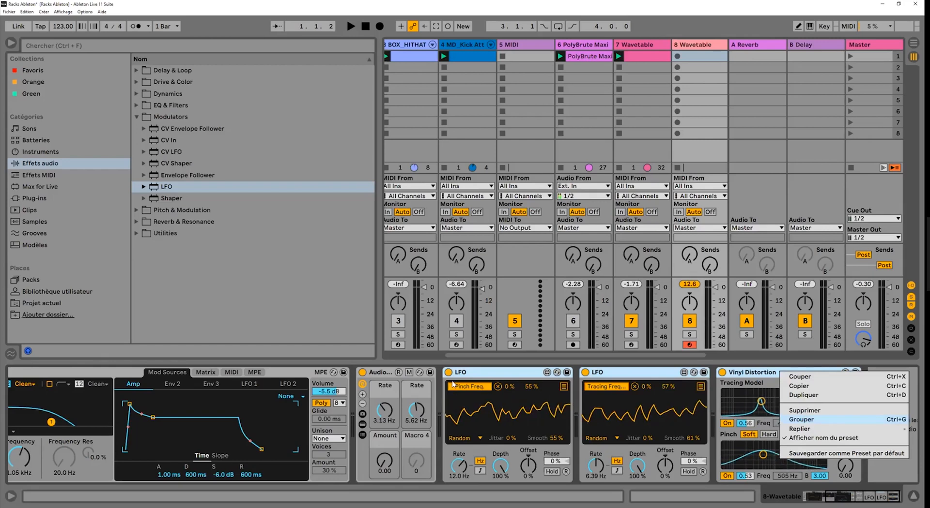
key("Return")
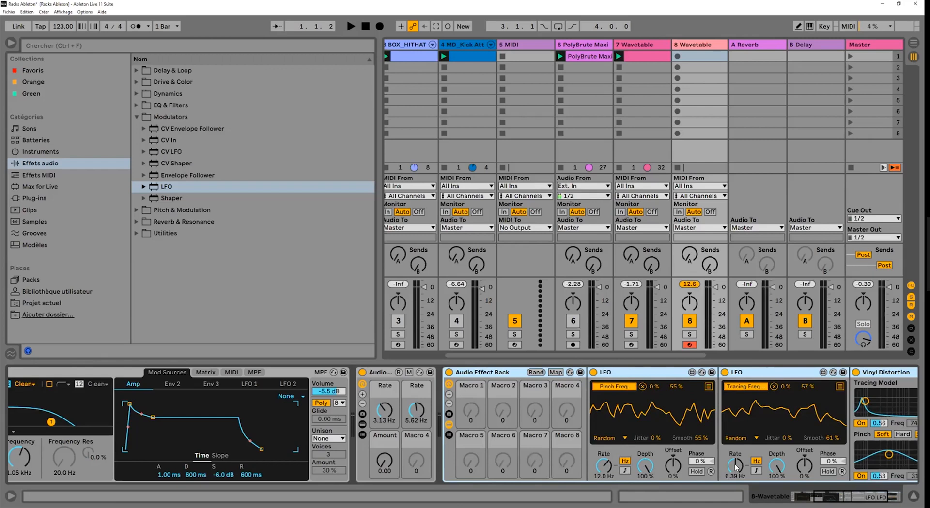
Map the first LFO's Rate to Macro 1 and the second LFO's Rate to Macro 2 of the new rack.
right_click(734, 466)
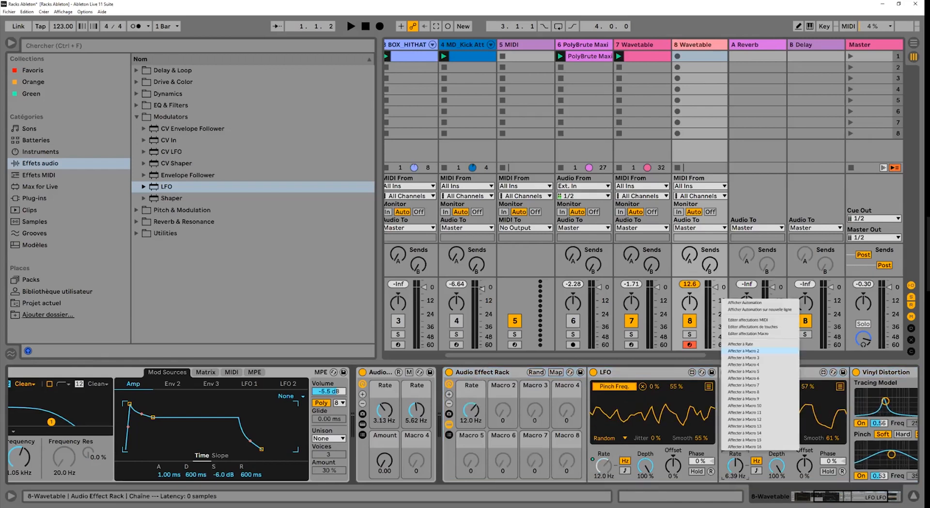
left_click(748, 357)
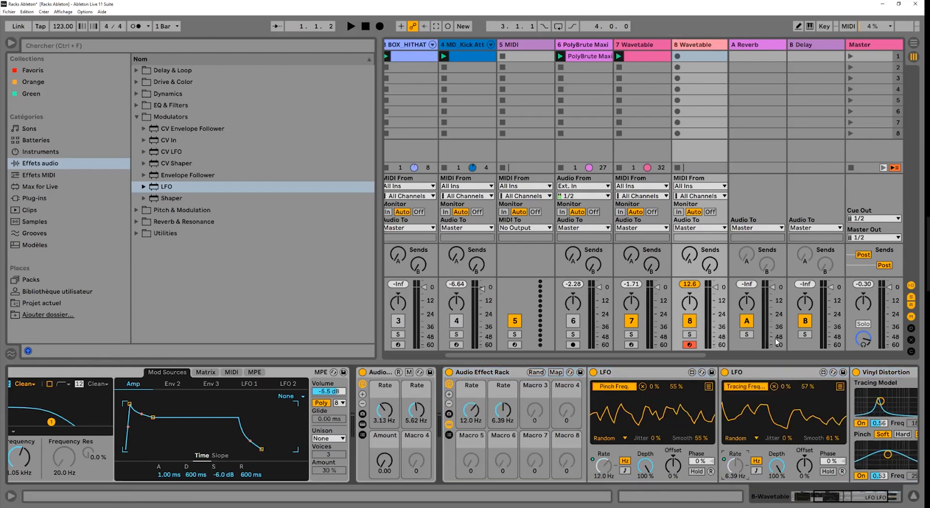
scroll(289, 403, "down", 3)
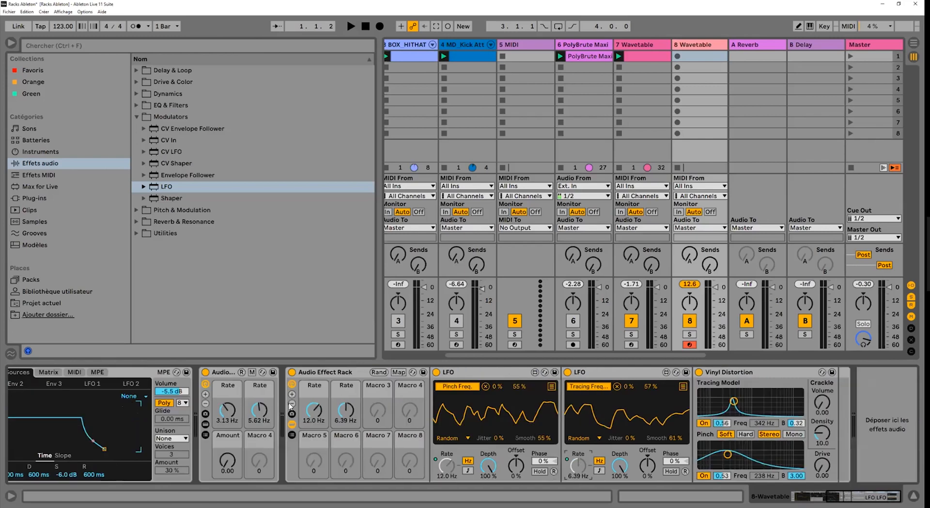
Reduce the new rack to four visible macros and map Vinyl Distortion's Drive to Macro 3.
left_click(291, 405)
left_click(291, 405)
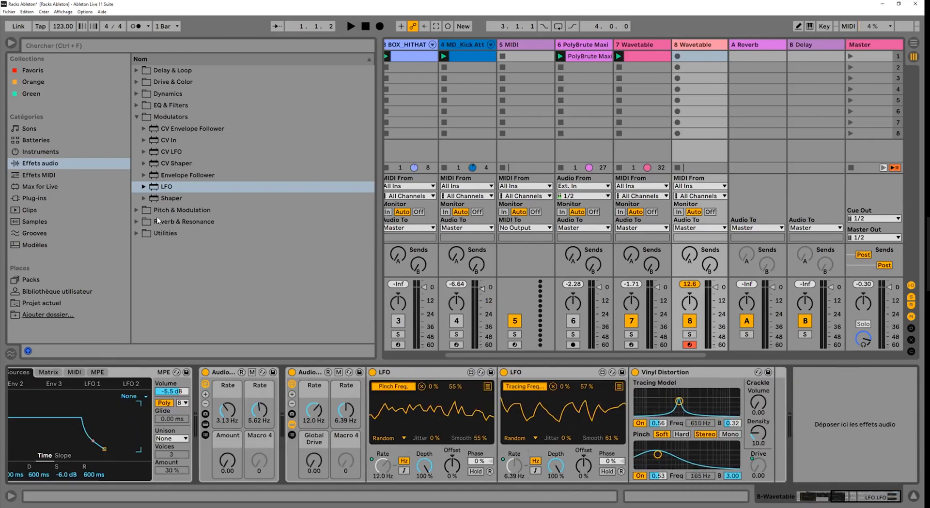
left_click(291, 425)
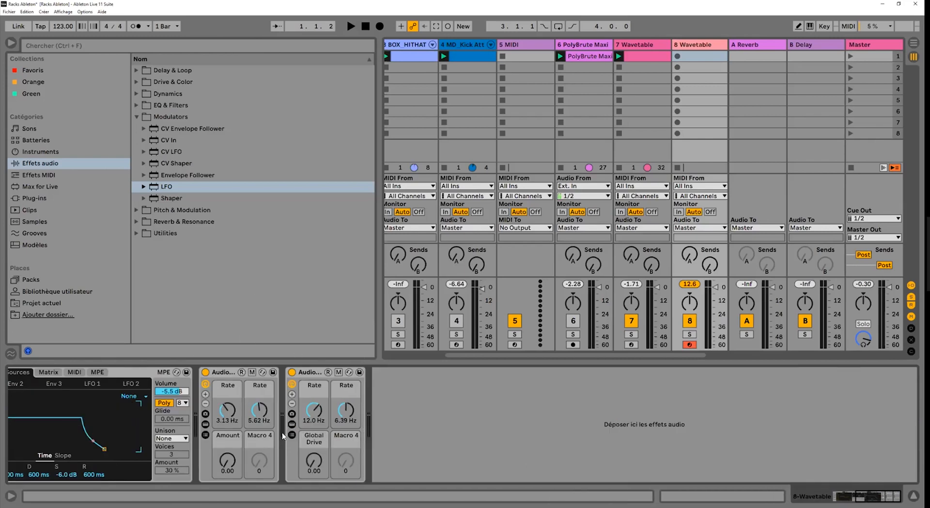
key("ctrl+z")
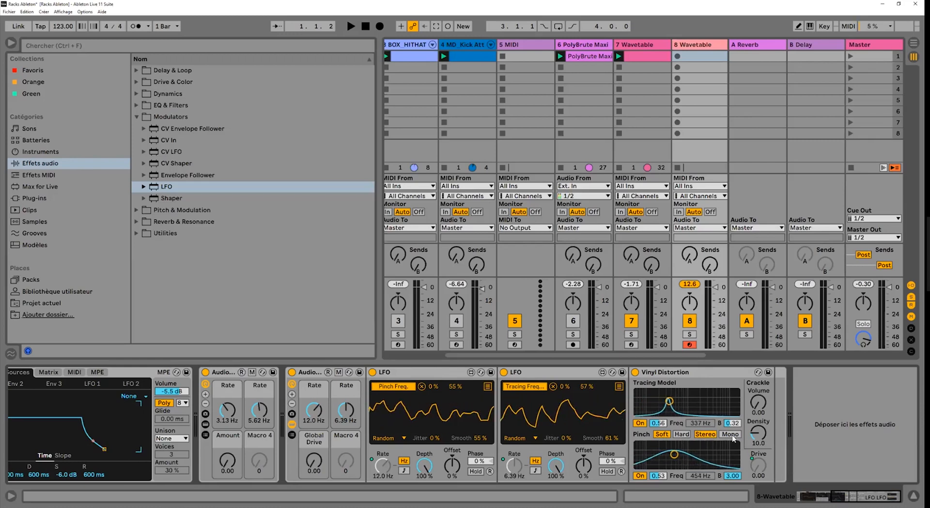
Add Utility after Vinyl Distortion inside the rack and enable its Bass Mono at 121 Hz.
left_click(136, 233)
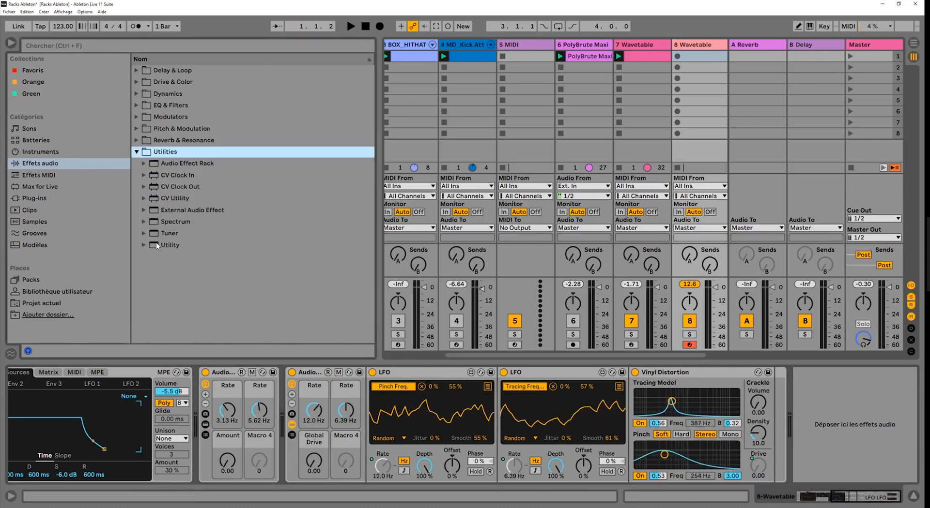
left_click_drag(156, 245, 771, 421)
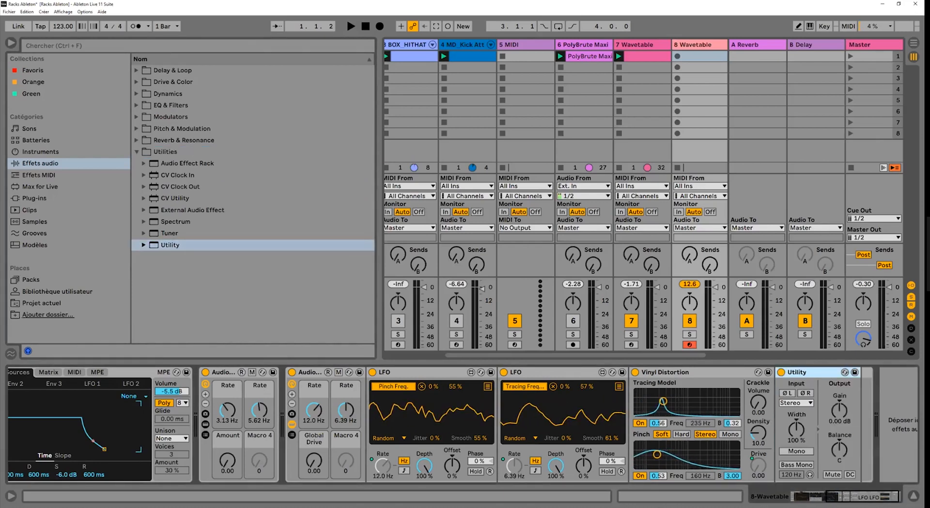
left_click(796, 465)
left_click(792, 475)
left_click_drag(791, 475, 791, 480)
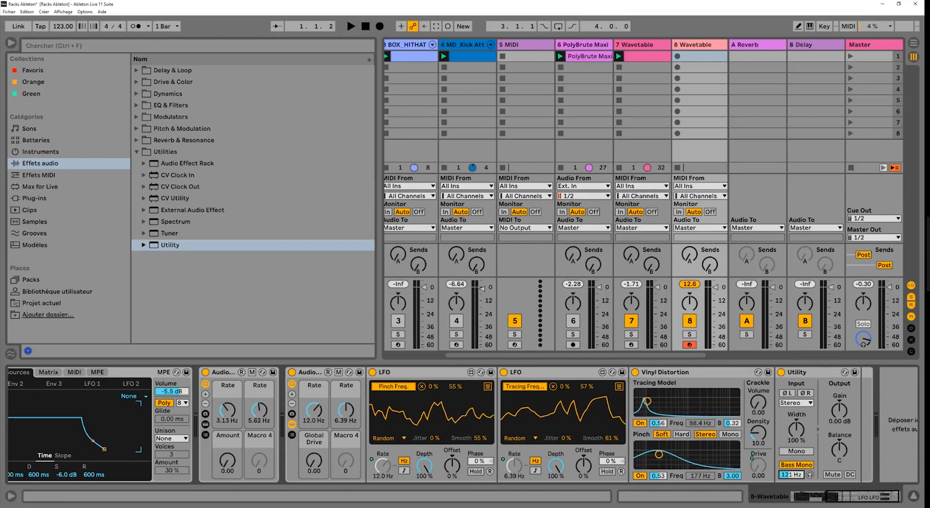
Map Utility's Bass Mono frequency to Macro 4, set at 50.0 Hz, and hide the rack's devices.
right_click(782, 475)
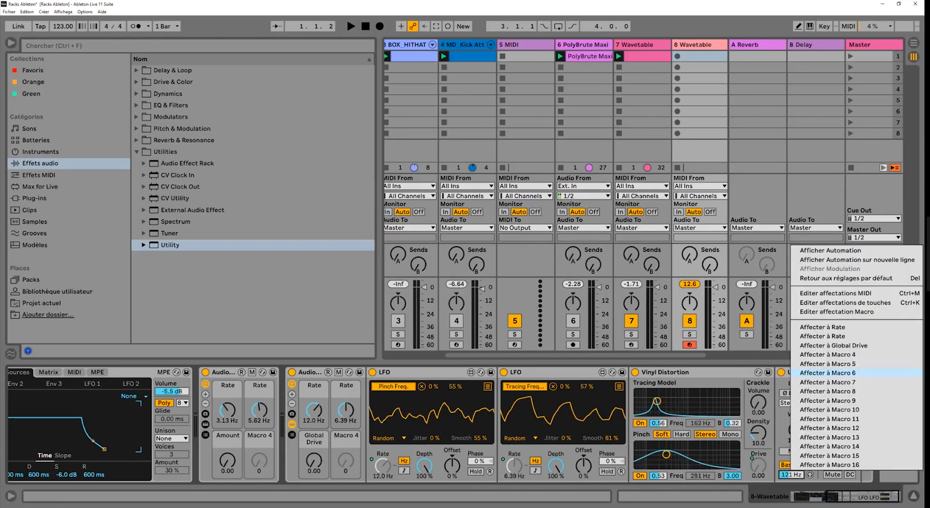
left_click(823, 382)
left_click_drag(345, 462, 346, 416)
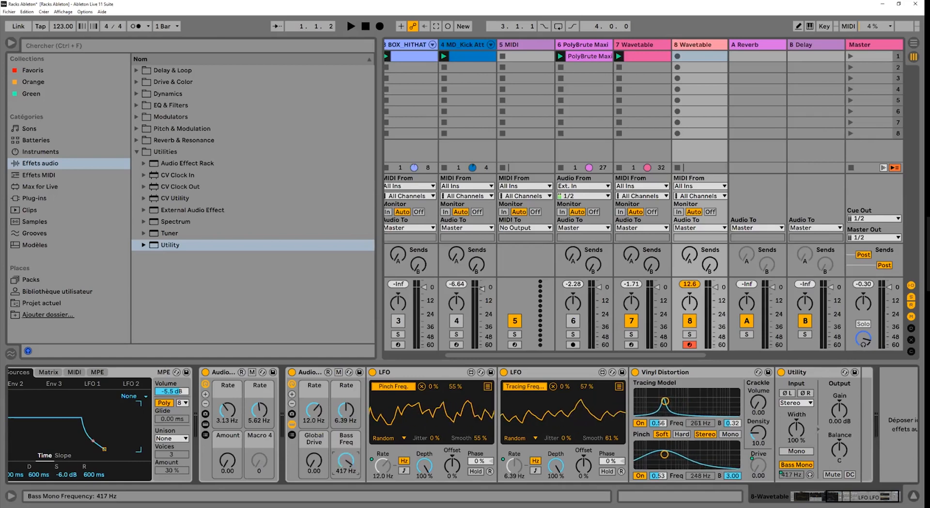
left_click(293, 425)
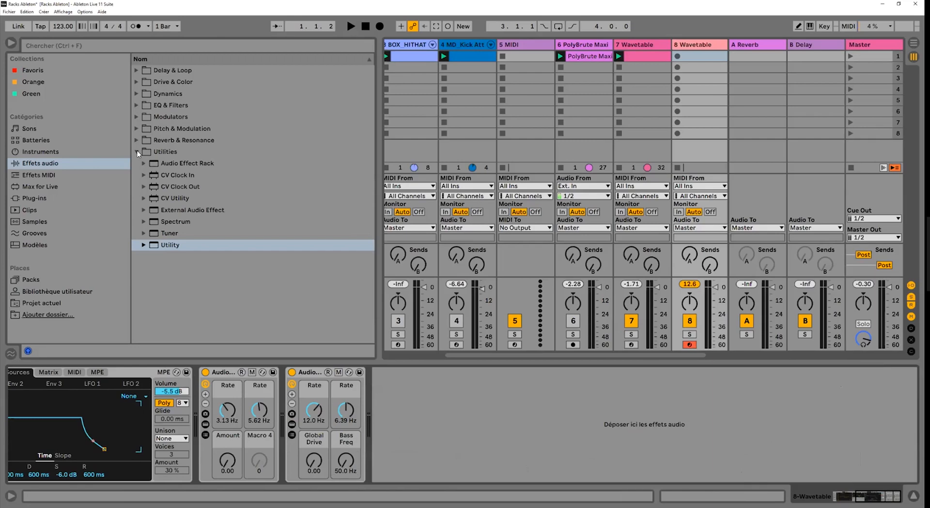
left_click(137, 152)
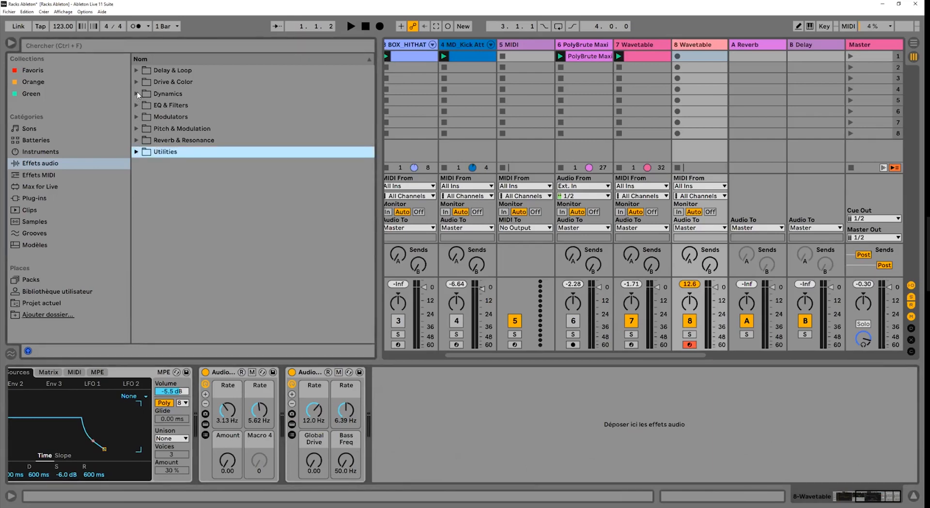
left_click(135, 80)
left_click(135, 82)
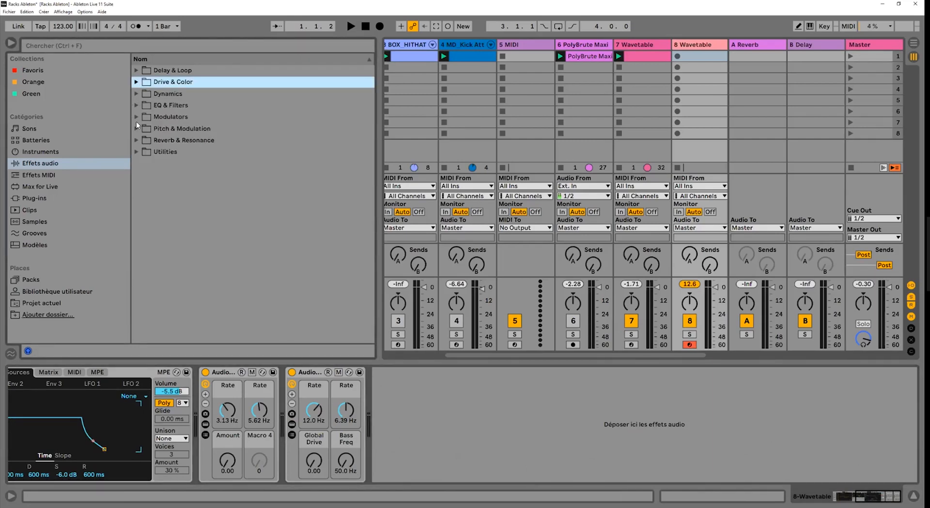
left_click(136, 118)
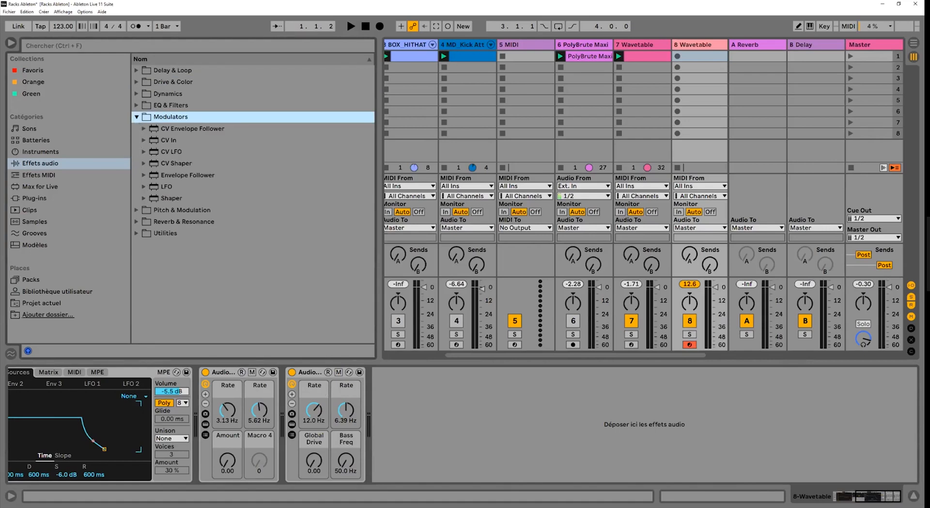
Show the LFO 1 settings among Wavetable's modulation sources.
left_click(151, 435)
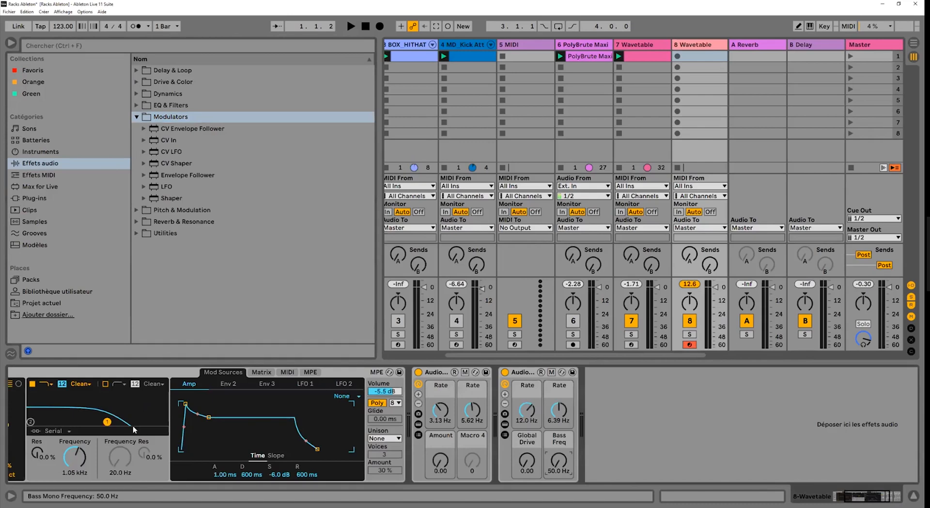
scroll(60, 368, "up", 1)
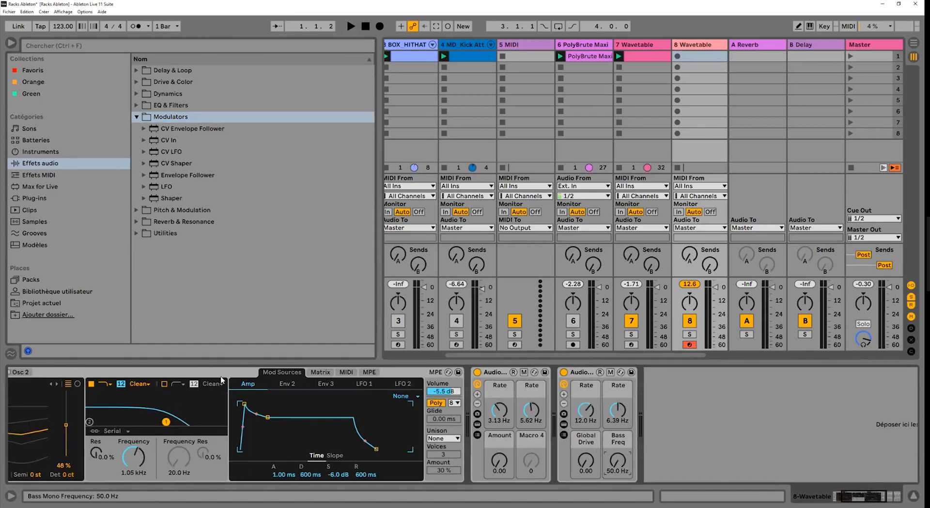
scroll(460, 376, "up", 4)
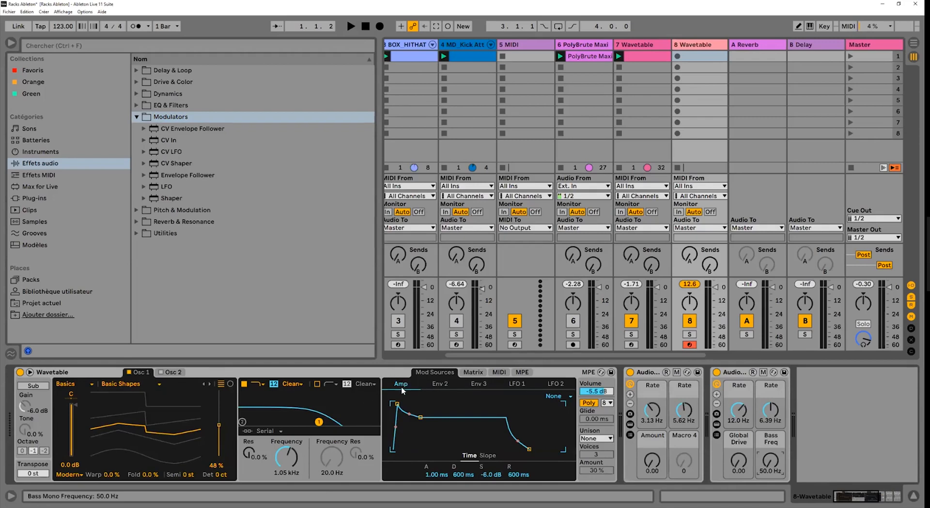
left_click(518, 384)
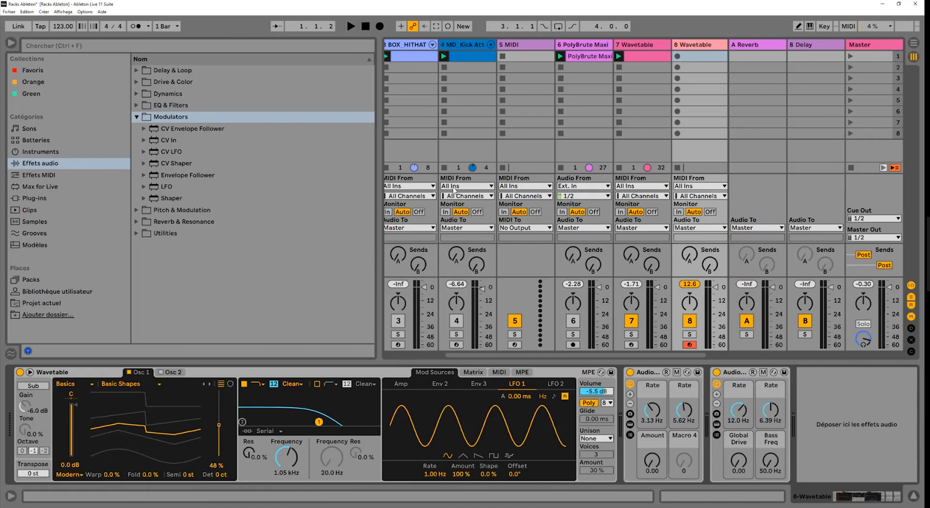
Add Chorus-Ensemble from the Pitch & Modulation audio effects after the second Audio Effect Rack.
left_click(136, 117)
left_click(136, 118)
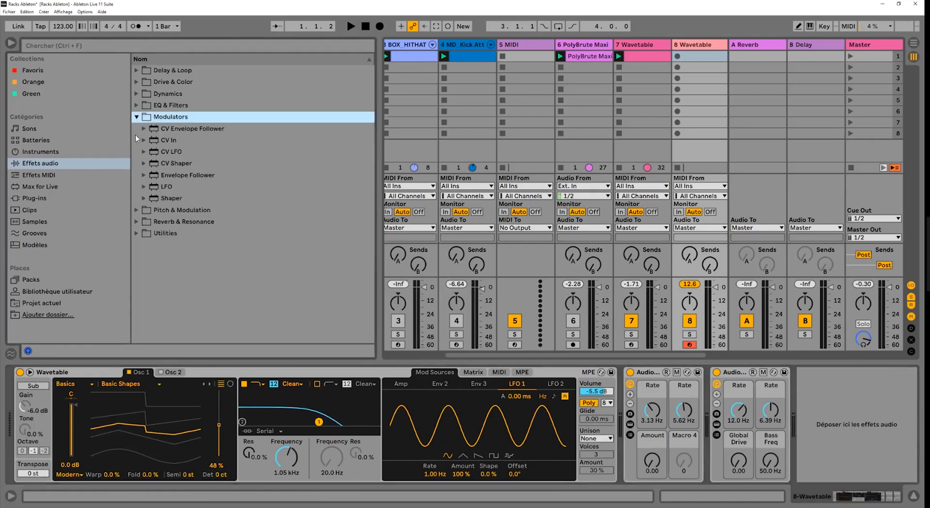
left_click(136, 210)
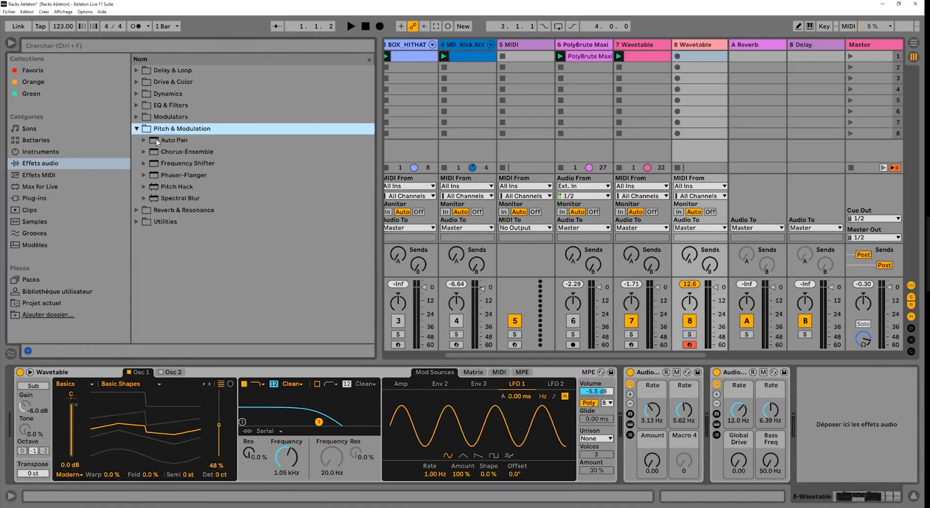
left_click(179, 153)
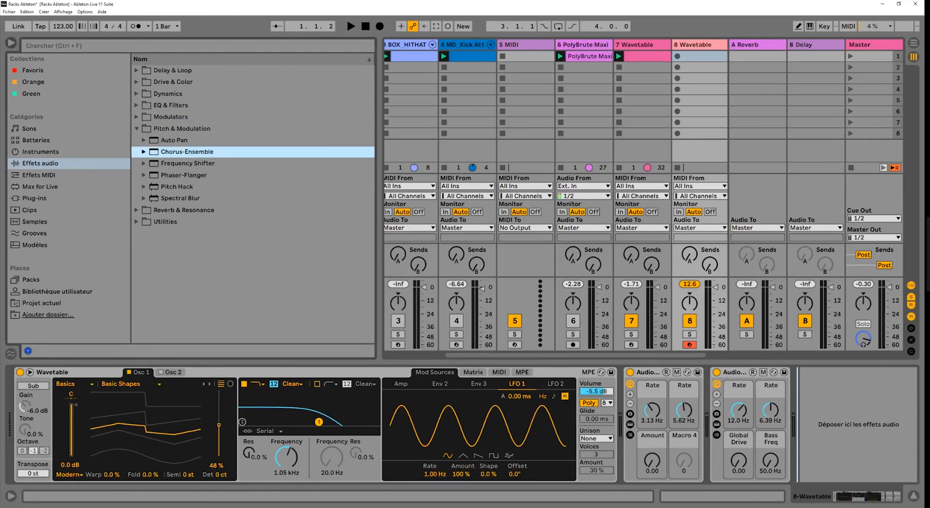
key("Return")
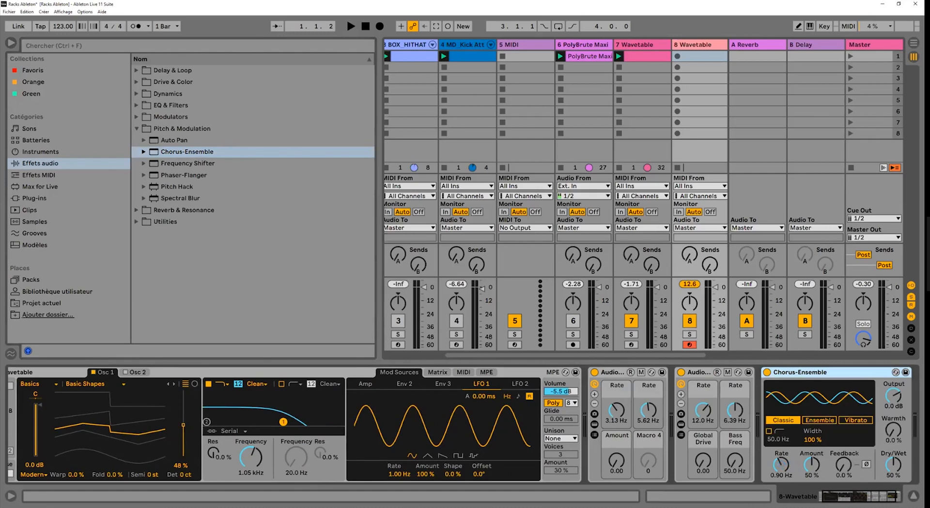
Switch Chorus-Ensemble to Vibrato mode with a Rate of 0.99 Hz and an Amount of 58%.
left_click(855, 421)
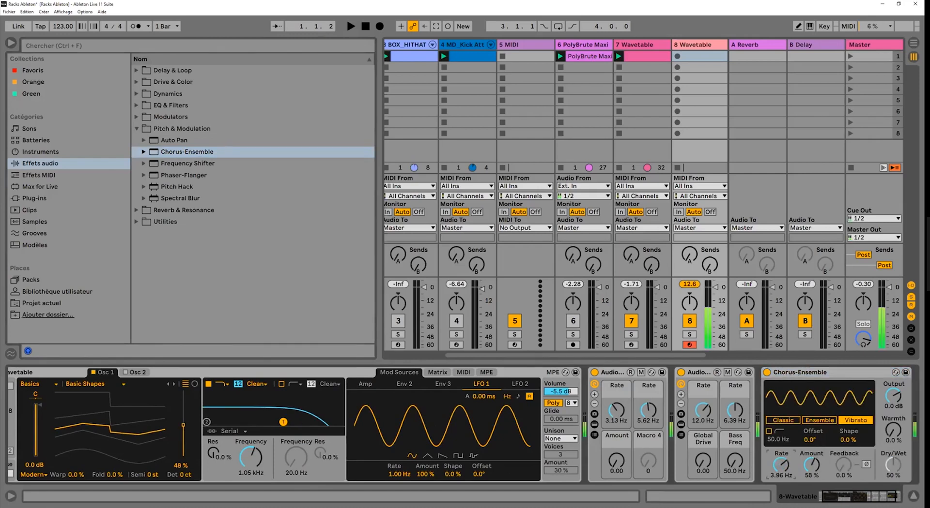
left_click_drag(781, 465, 781, 475)
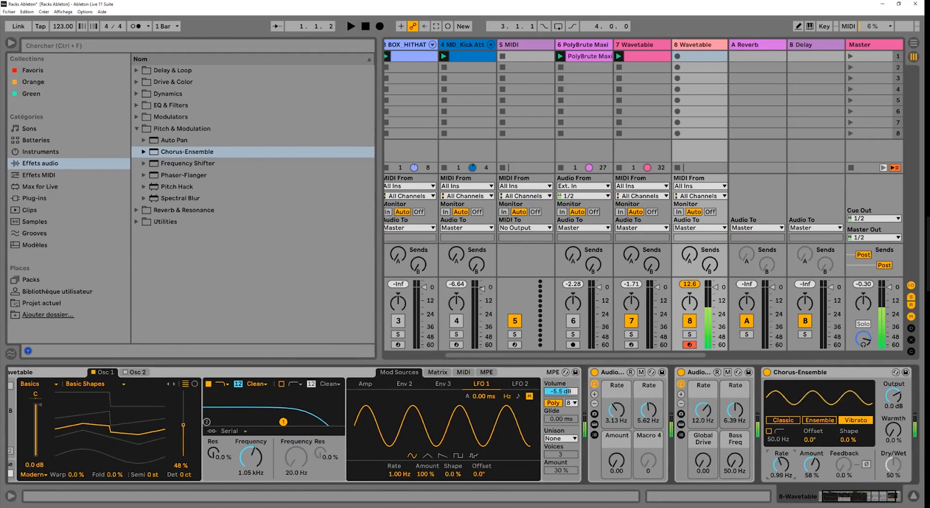
Slow Chorus-Ensemble's Rate to 0.19 Hz and lower its Amount to 51%.
scroll(739, 468, "right", 1)
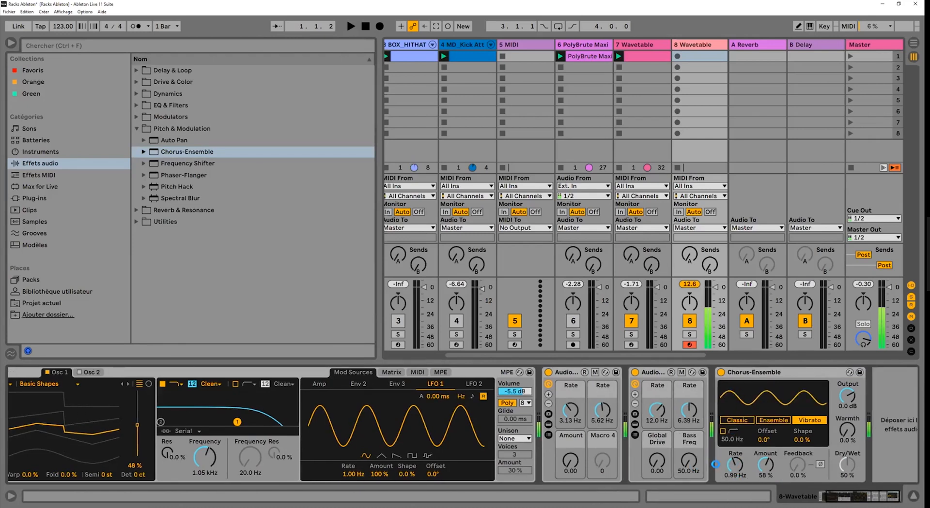
scroll(719, 465, "right", 1)
mouse_move(719, 465)
left_mouse_down()
mouse_move(750, 472)
mouse_move(750, 437)
mouse_move(750, 474)
mouse_move(719, 484)
mouse_move(750, 448)
mouse_move(714, 464)
mouse_move(721, 492)
mouse_move(720, 453)
mouse_move(721, 496)
mouse_move(719, 426)
mouse_move(720, 465)
left_mouse_up()
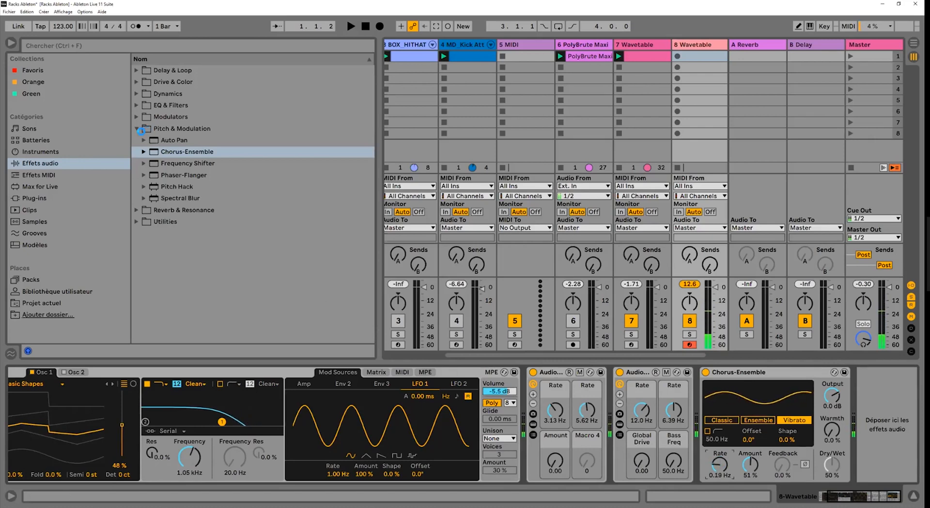
Add an LFO modulator before Chorus-Ensemble, with the Random waveform and Smooth at 81%.
left_click(167, 116)
mouse_move(169, 187)
left_mouse_down()
mouse_move(624, 387)
mouse_move(702, 385)
left_mouse_up()
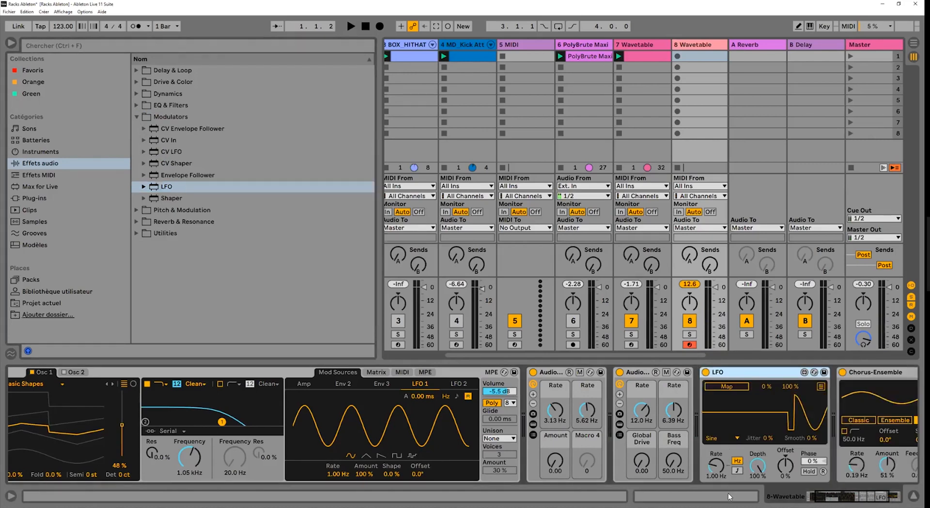
left_click(722, 438)
left_click_drag(811, 438, 811, 399)
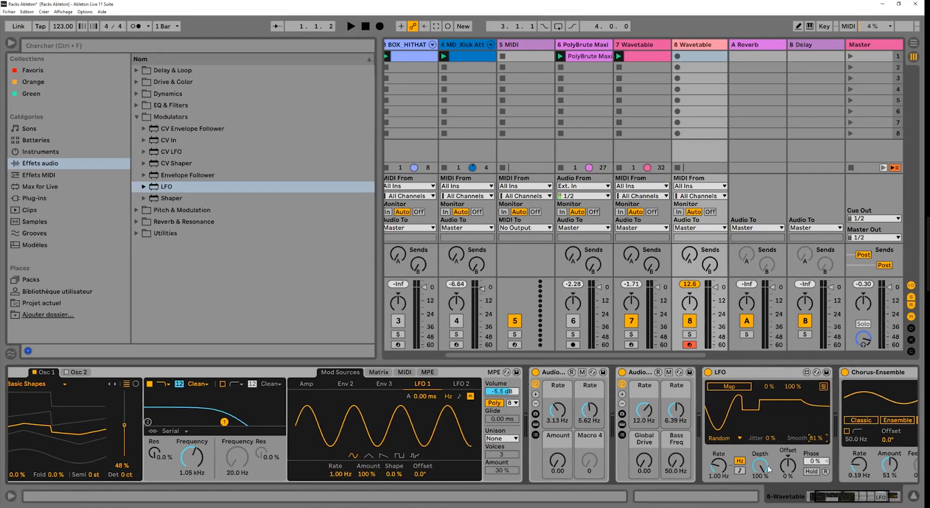
Map the LFO to Chorus-Ensemble's Rate with a 76% maximum and a 20.5 Hz LFO rate, and set Chorus-Ensemble's Amount to 0.0%.
scroll(729, 468, "right", 1)
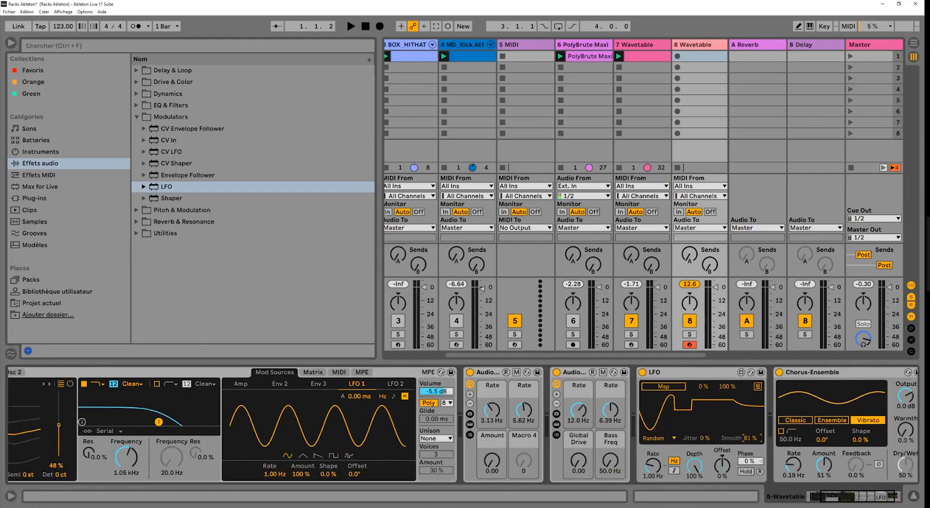
scroll(646, 388, "right", 2)
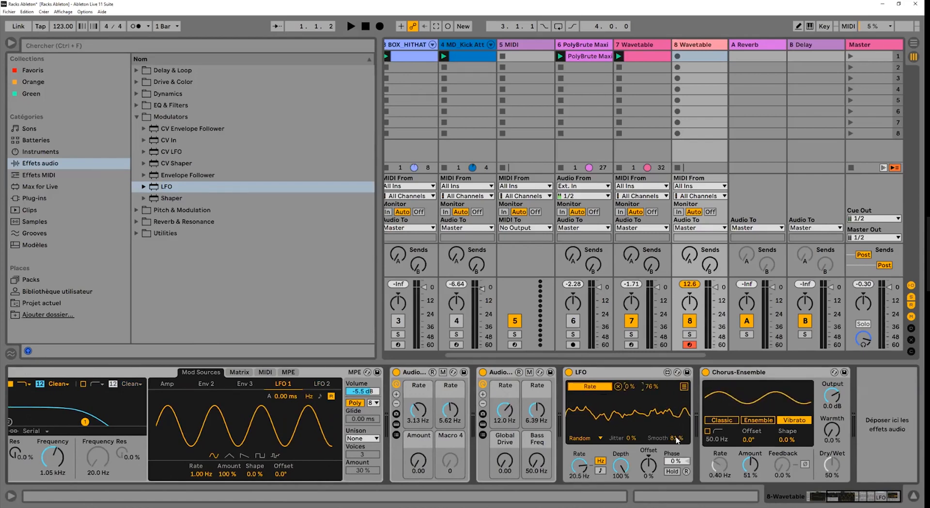
left_click_drag(753, 464, 753, 489)
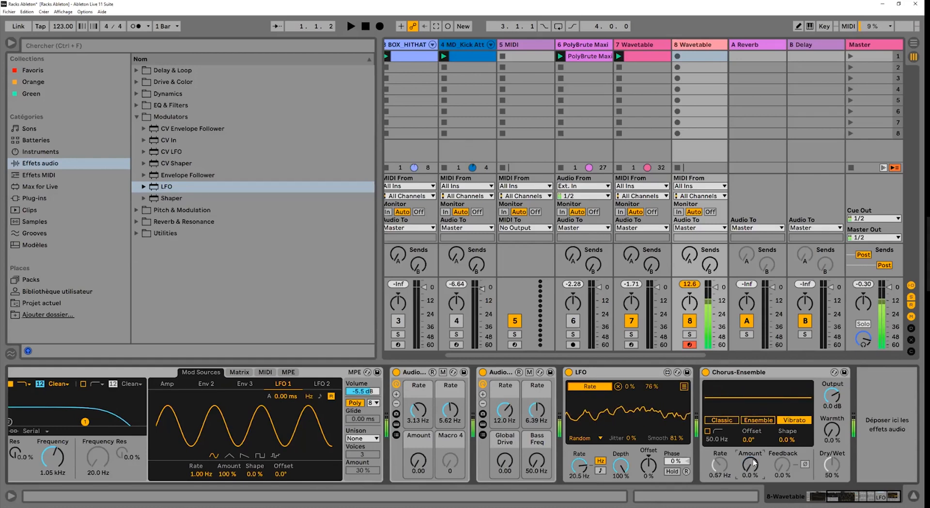
Group the LFO and Chorus-Ensemble into an Audio Effect Rack and show its macro controls.
left_click(616, 372)
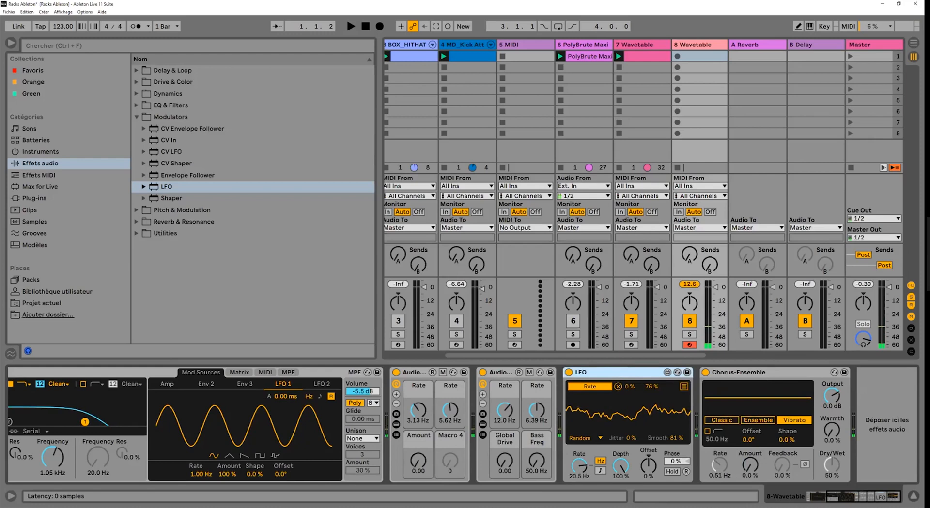
left_click(738, 373, "shift")
right_click(673, 375)
key("ctrl+g")
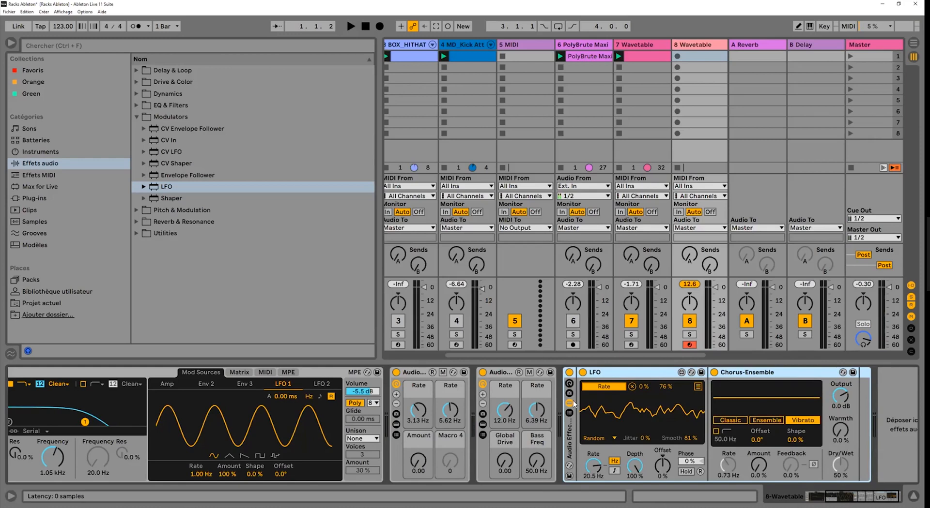
left_click(568, 383)
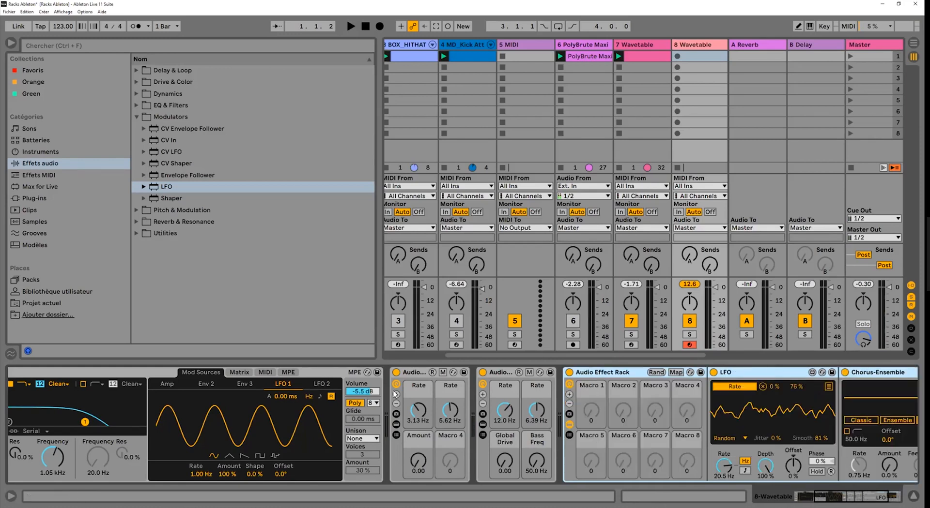
Map the LFO's Rate to Macro 1 and Chorus-Ensemble's Amount to Macro 2.
scroll(588, 370, "right", 3)
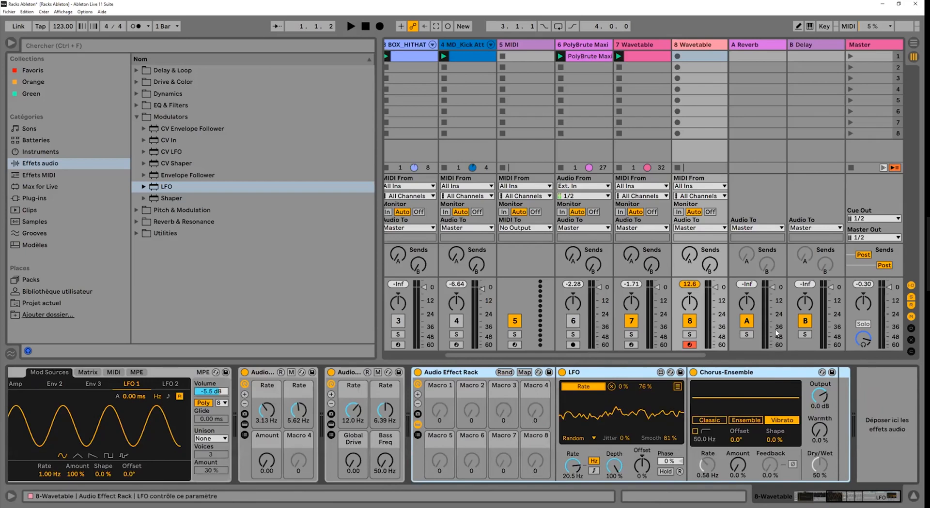
right_click(732, 469)
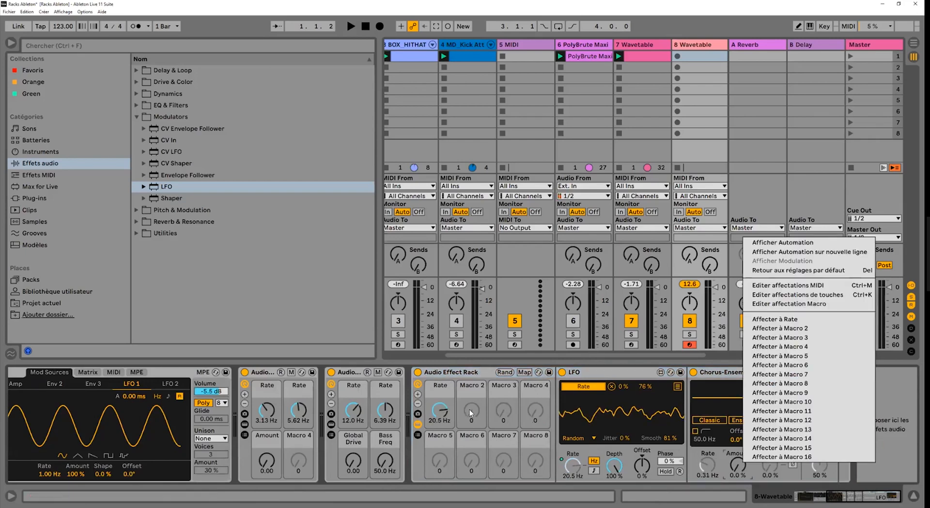
left_click(774, 329)
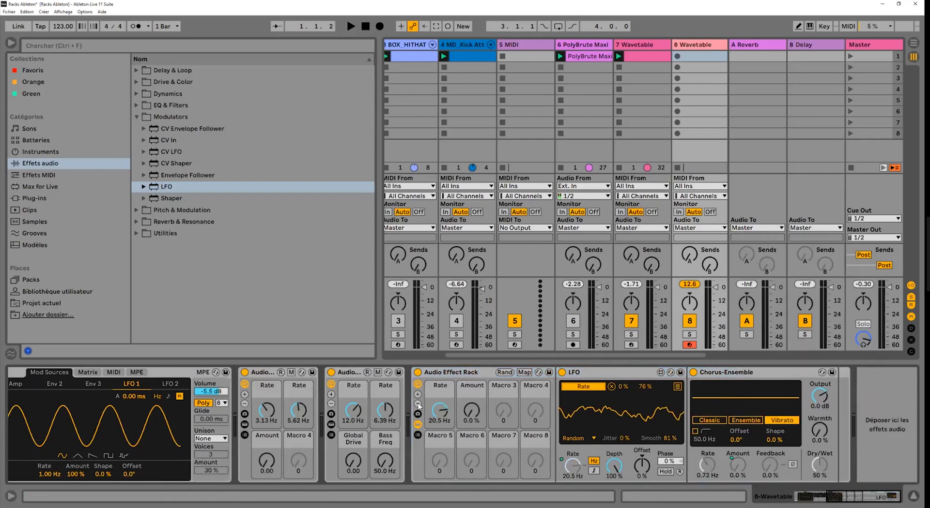
Reduce the new rack's visible macros to two and hide its devices.
left_click(417, 404)
left_click(417, 404)
left_click(417, 425)
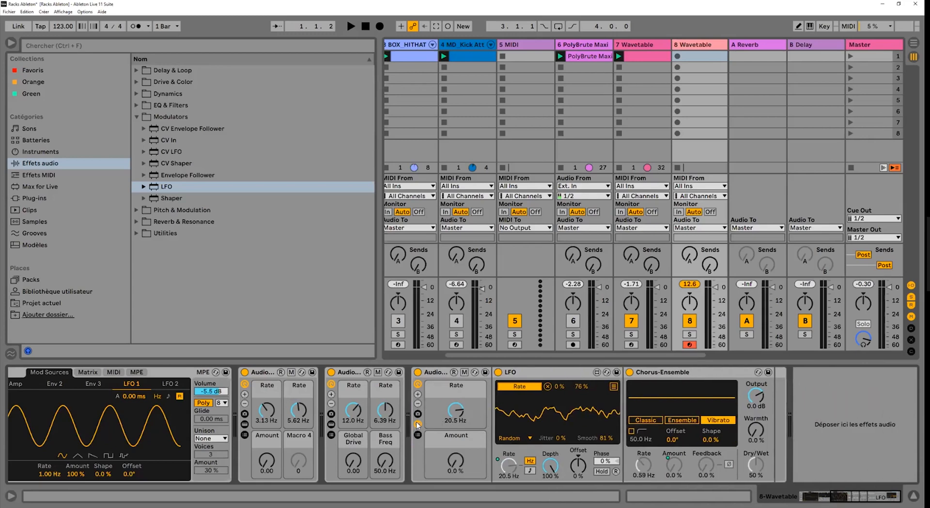
Combine the three effect racks into one outer Audio Effect Rack with ten mapped macros, and randomize the macros.
right_click(435, 372)
left_click(479, 422)
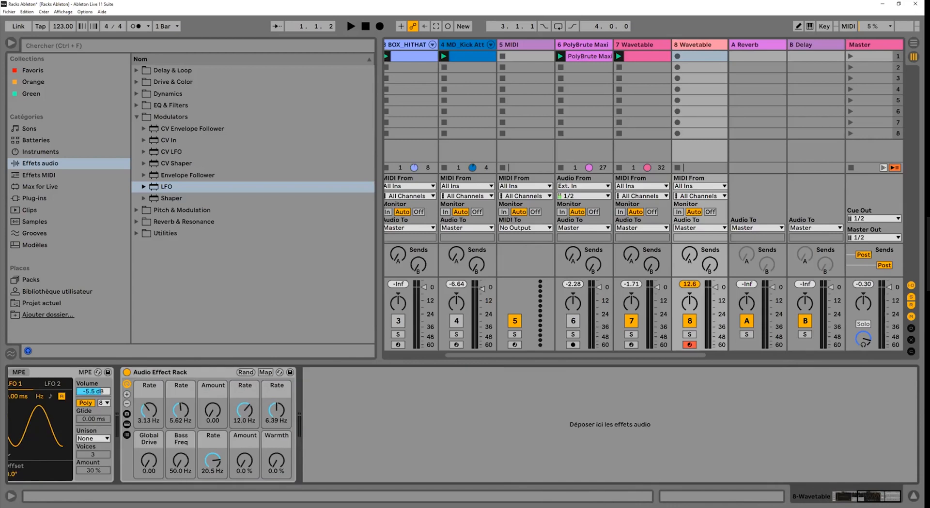
left_click(647, 371)
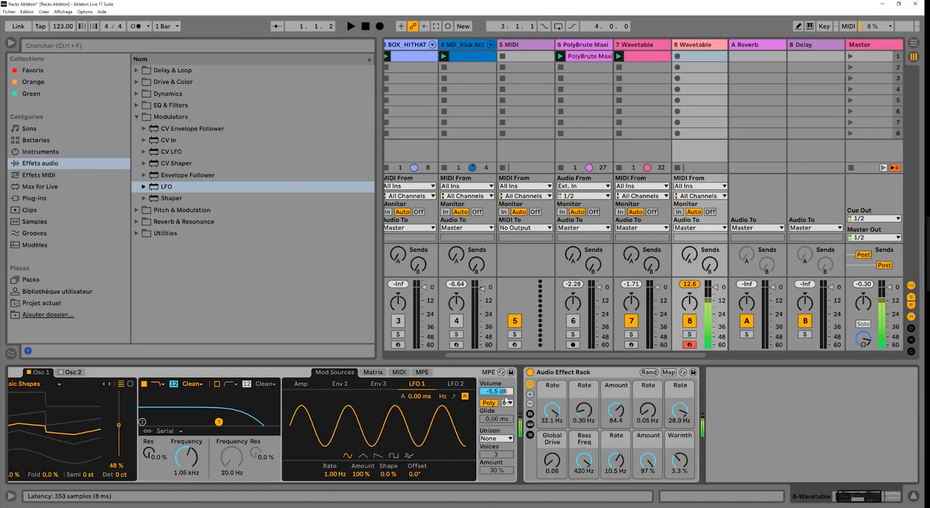
Switch Wavetable from Poly to Mono and set the outer rack's chorus Amount macro to 19%.
left_click(488, 403)
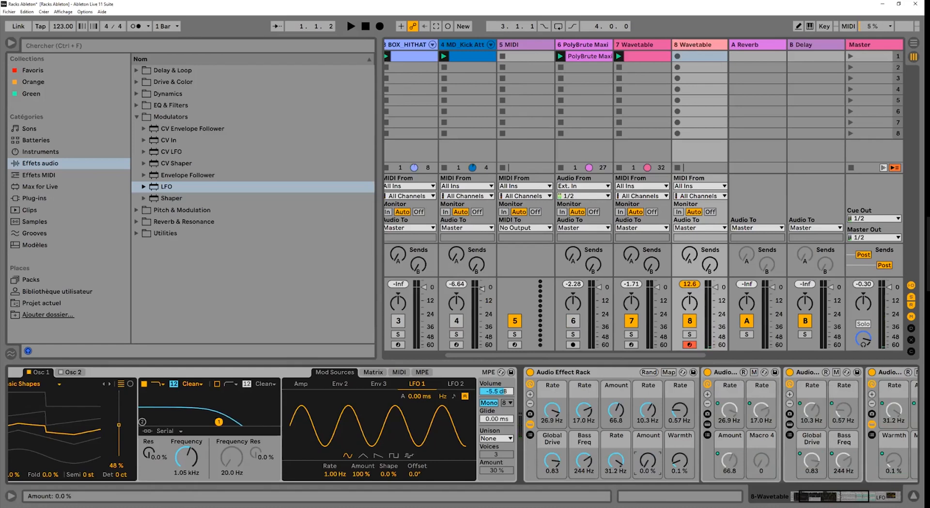
left_click_drag(645, 461, 645, 455)
In the outer rack's macro mappings, limit the maximum of the chorus Amount to 66%, and leave mapping mode.
key("ctrl+m")
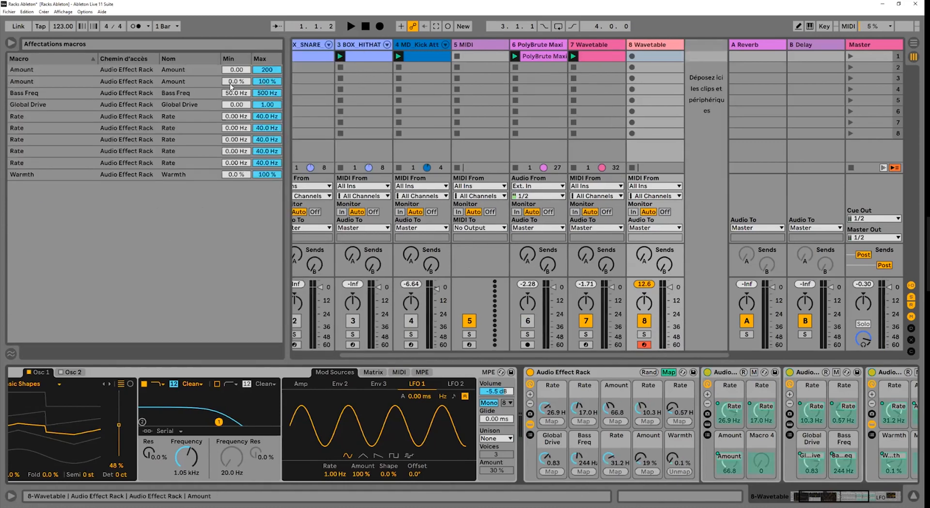
left_click(165, 85)
left_click(165, 94)
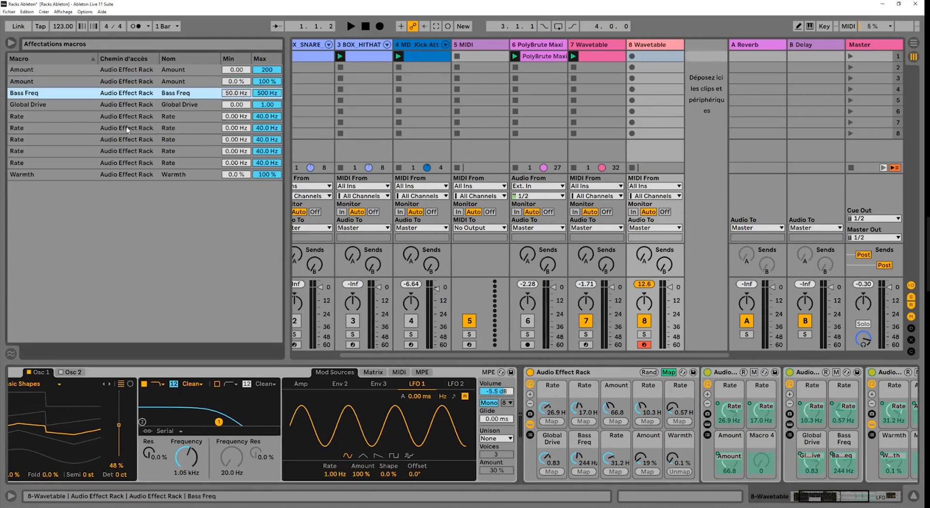
left_click(166, 106)
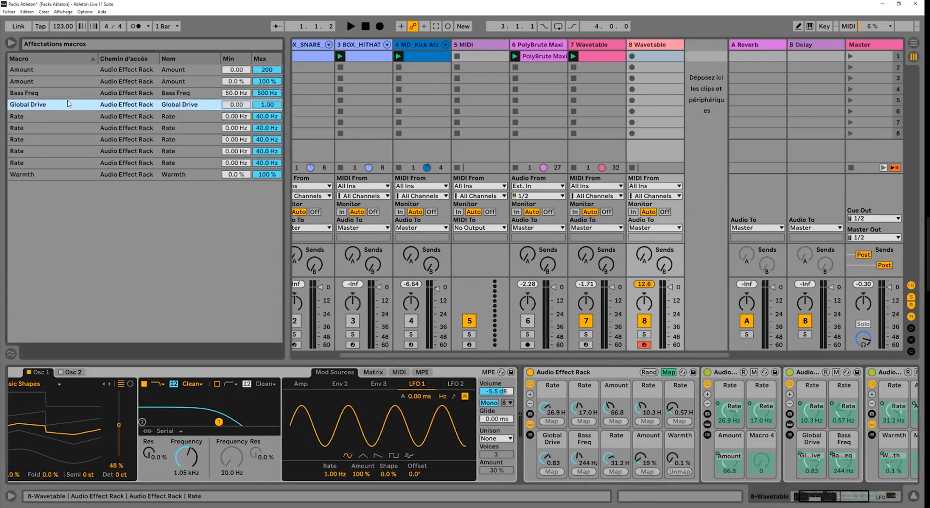
left_click(163, 82)
left_click_drag(263, 81, 263, 96)
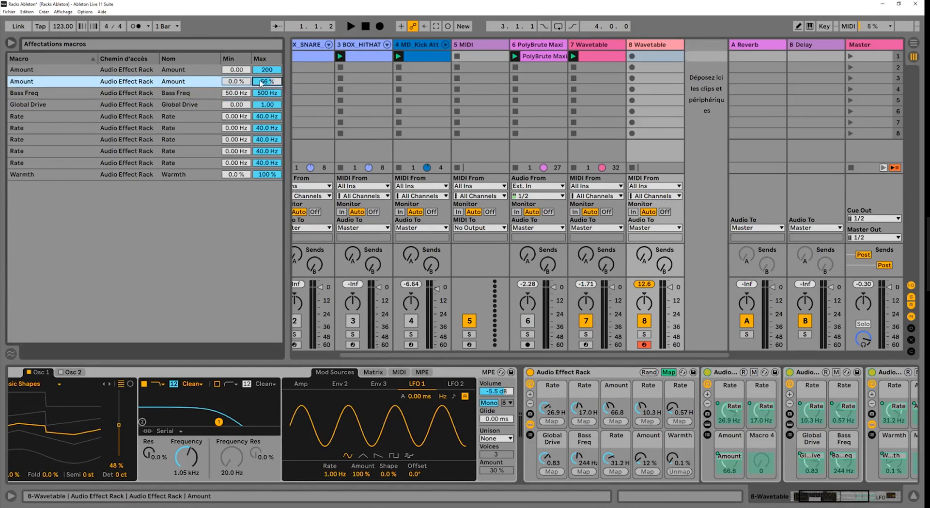
left_click(667, 376)
left_click(667, 375)
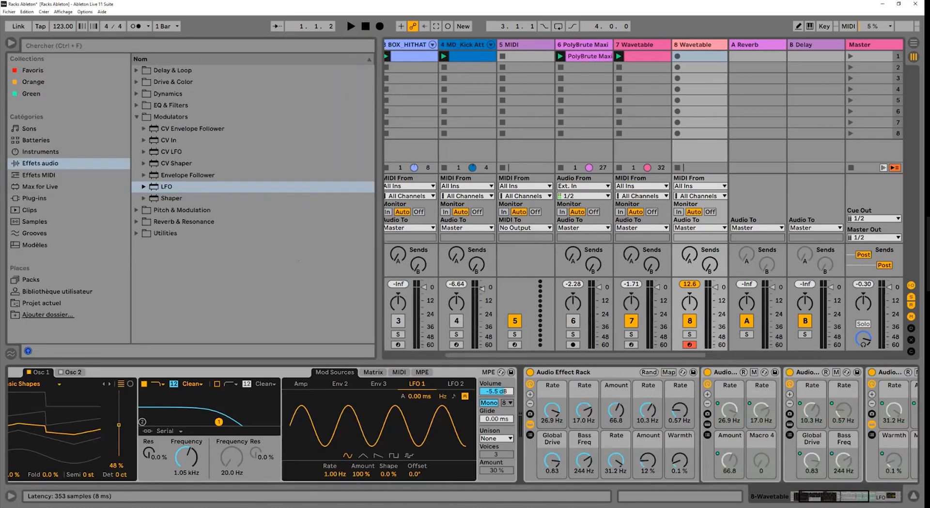
Randomize the outer rack's macros twice to try out new variations.
left_click(649, 373)
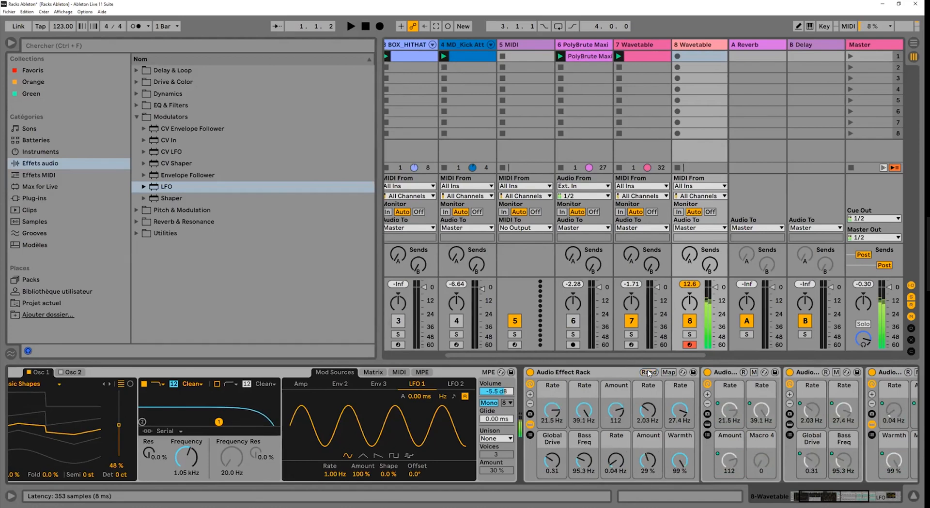
left_click(648, 373)
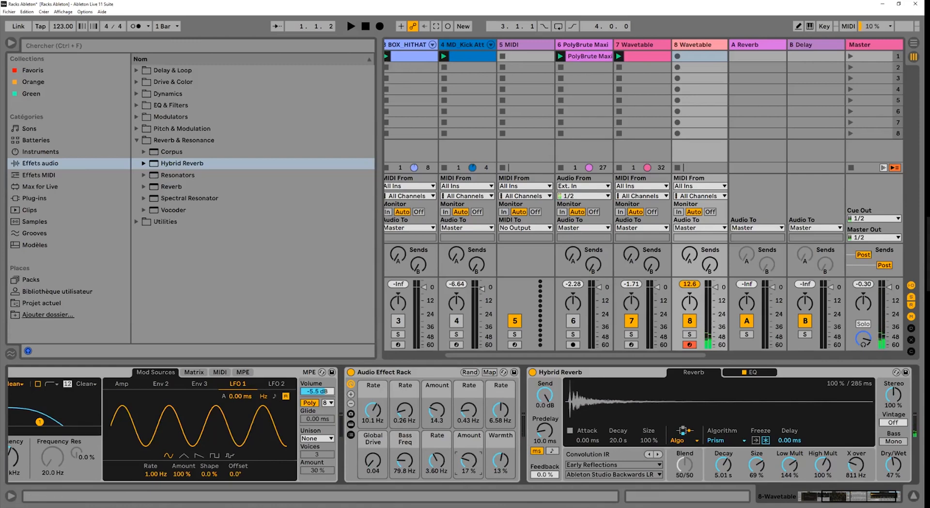
Set Hybrid Reverb's Dry/Wet to 23%.
left_click_drag(892, 464, 893, 487)
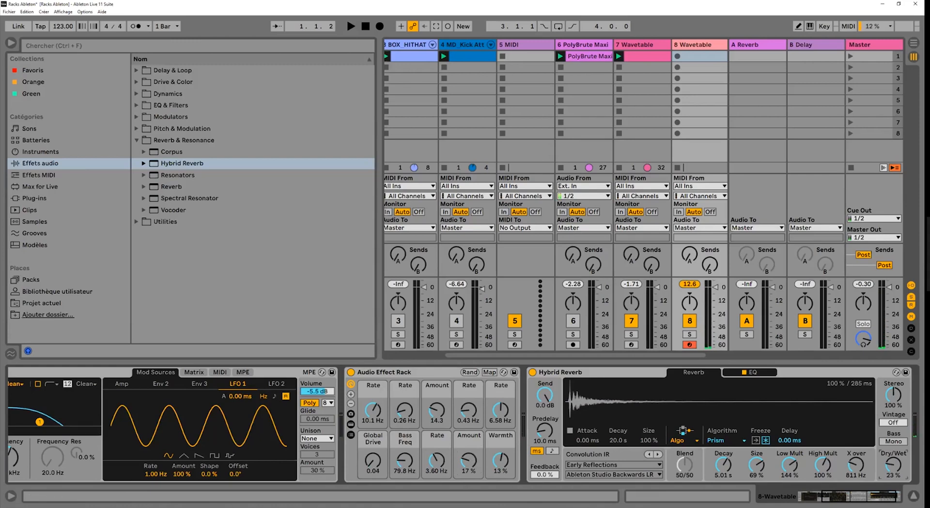